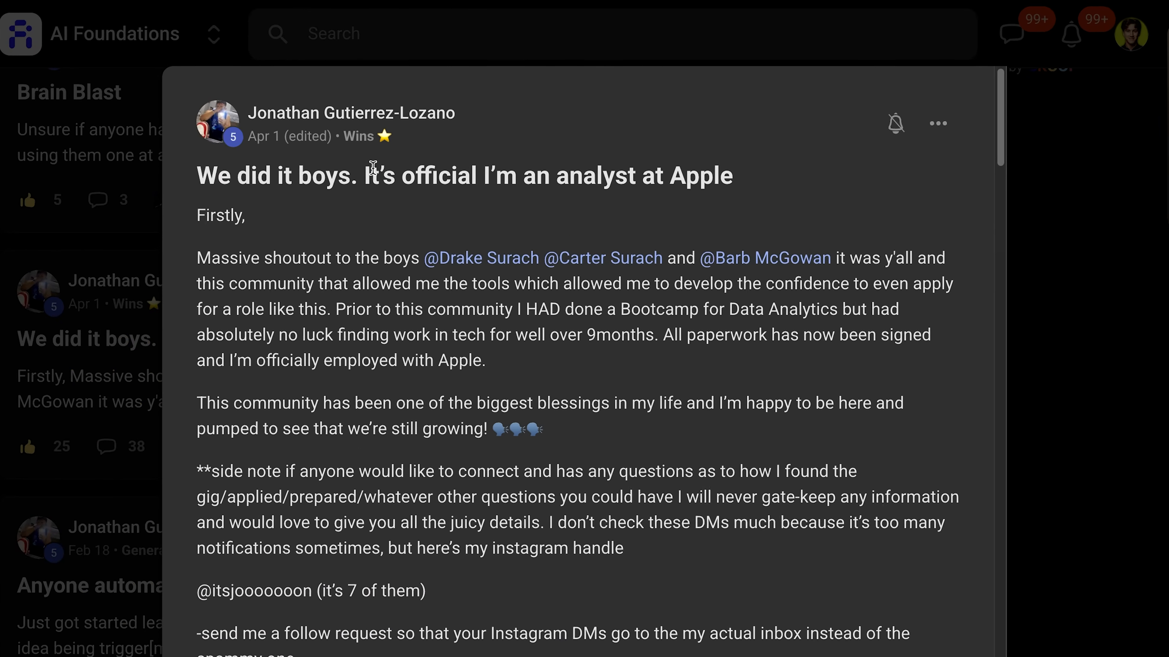
Step: Read the Wins post about becoming an analyst at Apple, highlighting its headline and the job-search passage
drag(444, 162, 775, 162)
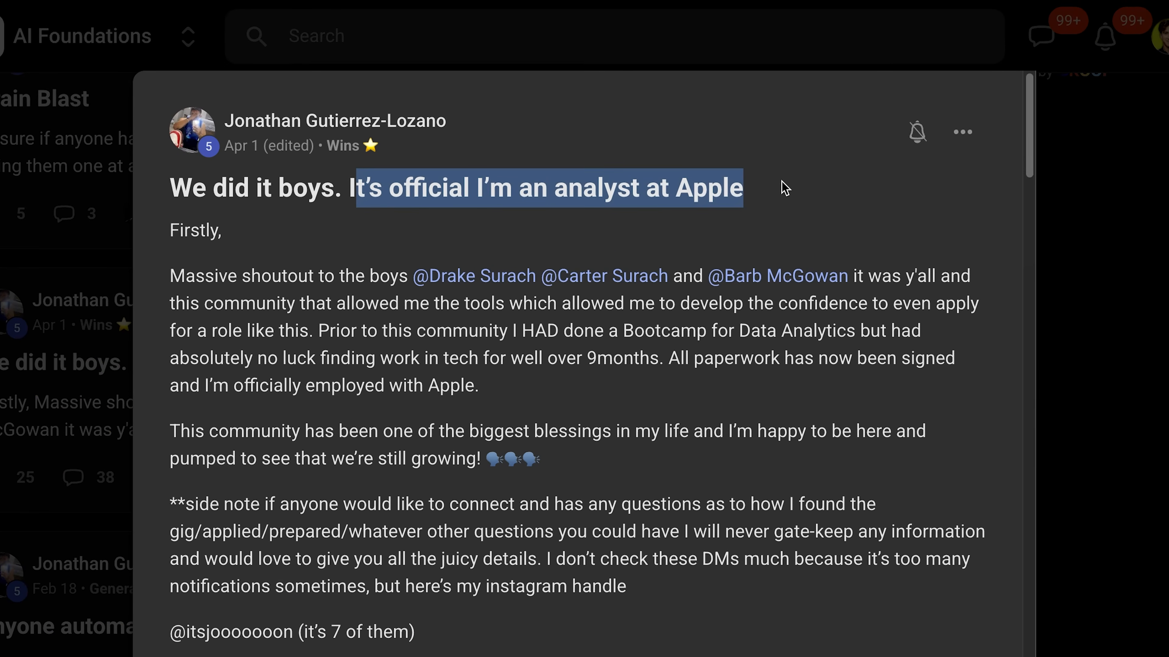
click(783, 185)
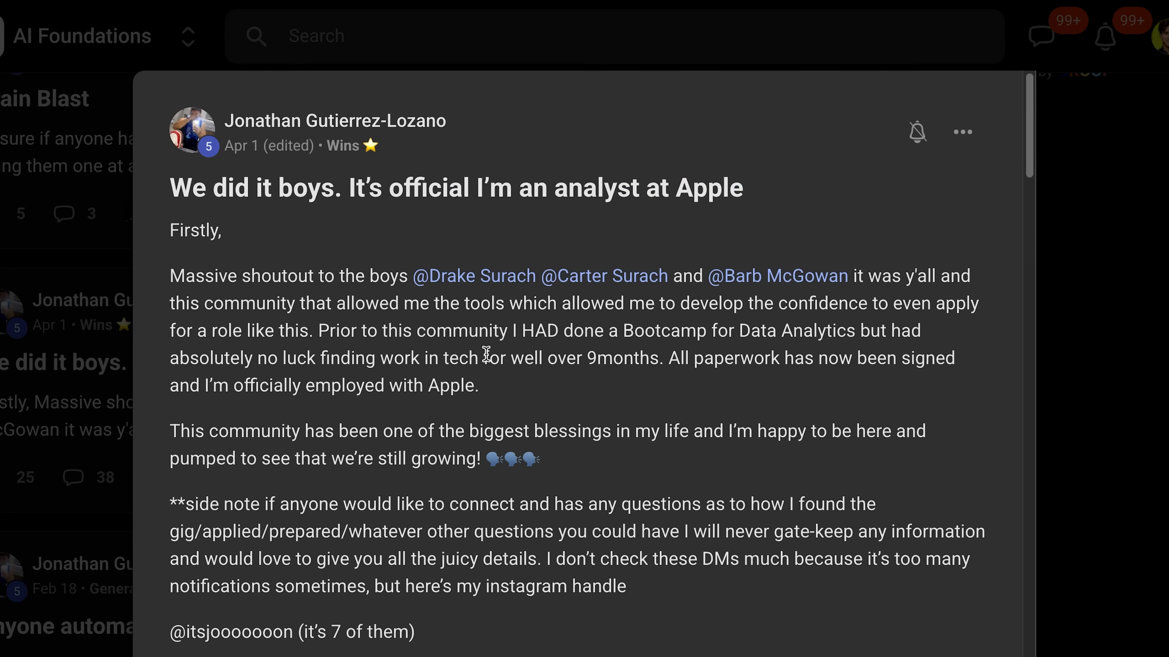
drag(456, 358, 664, 361)
click(717, 363)
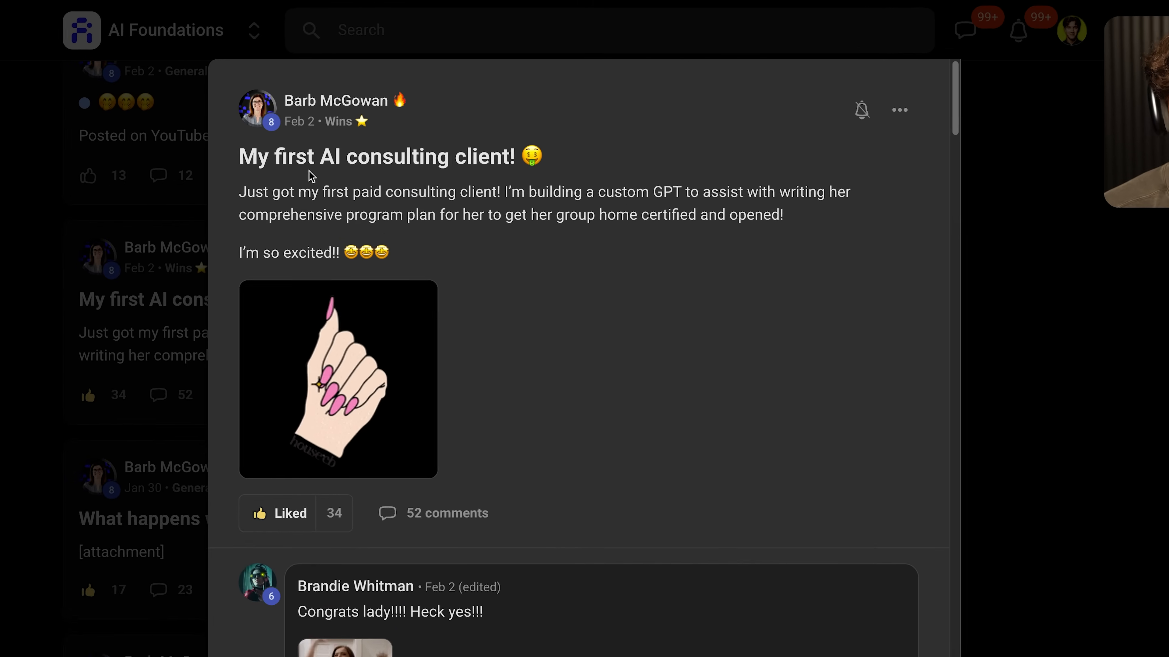
Step: Read the Wins post "My first AI consulting client!", highlighting its title and body text
drag(239, 157, 568, 156)
click(501, 193)
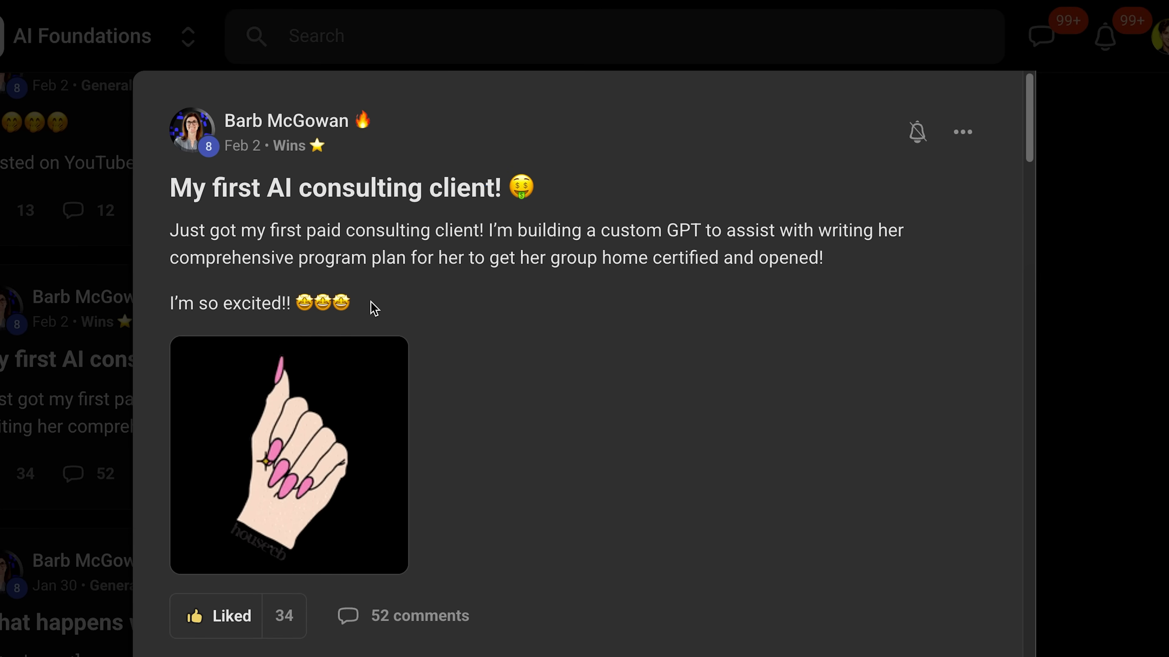
drag(374, 307, 138, 191)
click(284, 229)
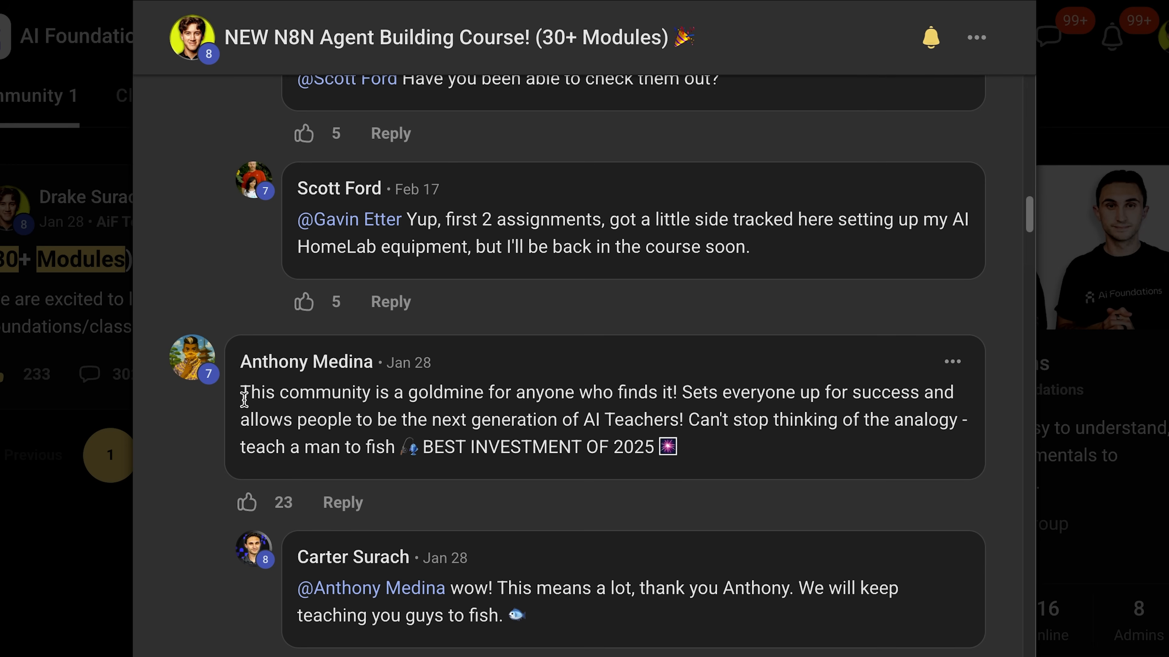
Step: Examine the member comments under the N8N Agent Building Course post, highlighting the praise for the community, and close the post
drag(240, 392, 711, 399)
click(727, 411)
drag(408, 449, 658, 446)
click(701, 449)
scroll(653, 444, down, 10)
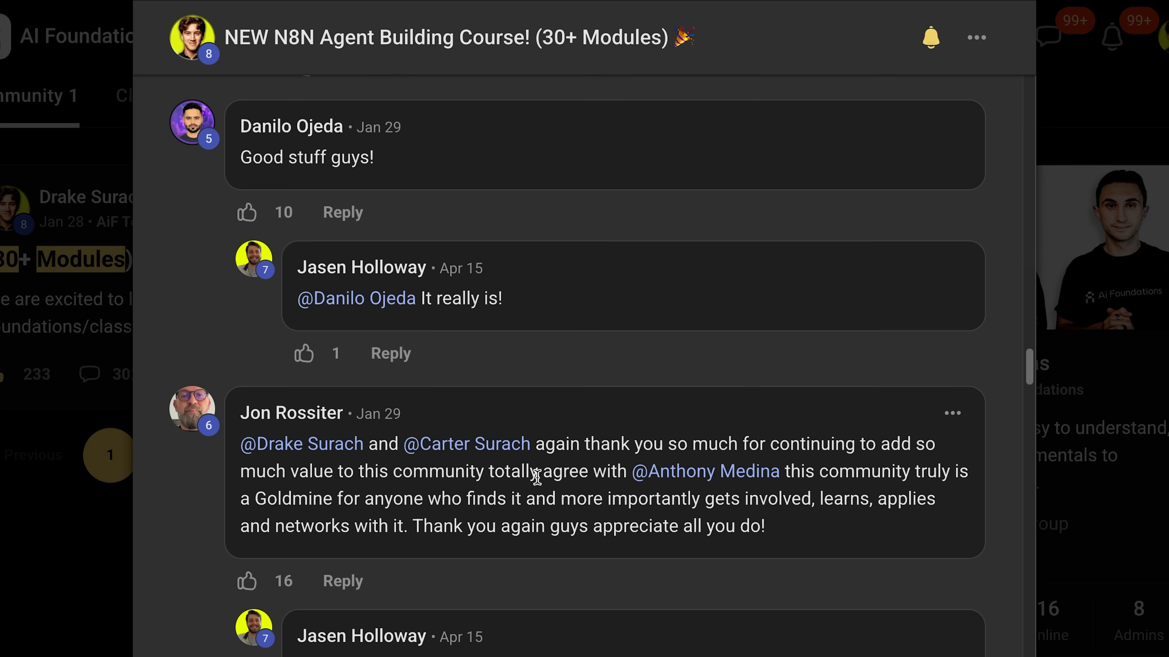
drag(242, 499, 526, 491)
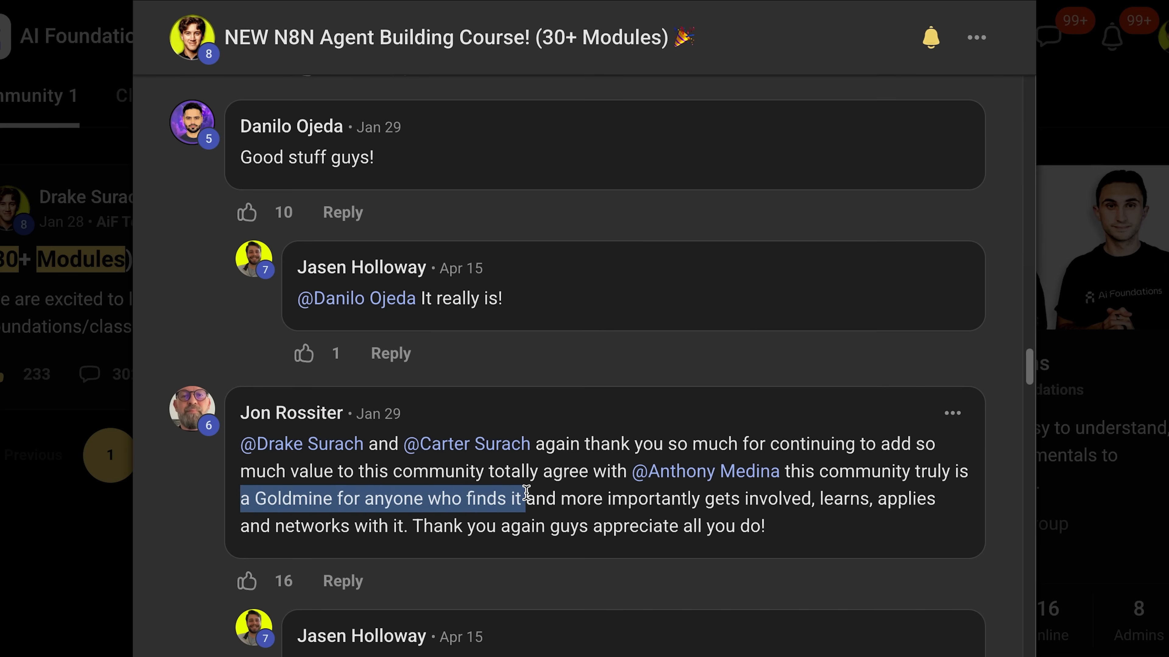
drag(725, 499, 907, 499)
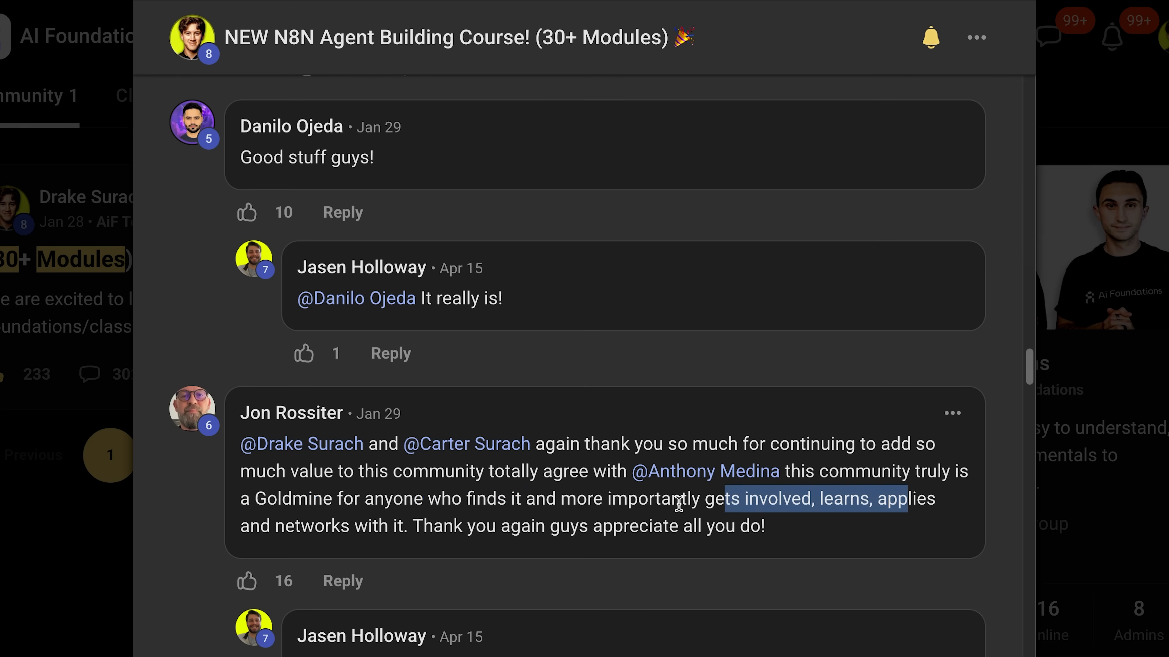
drag(241, 527, 328, 524)
click(1070, 405)
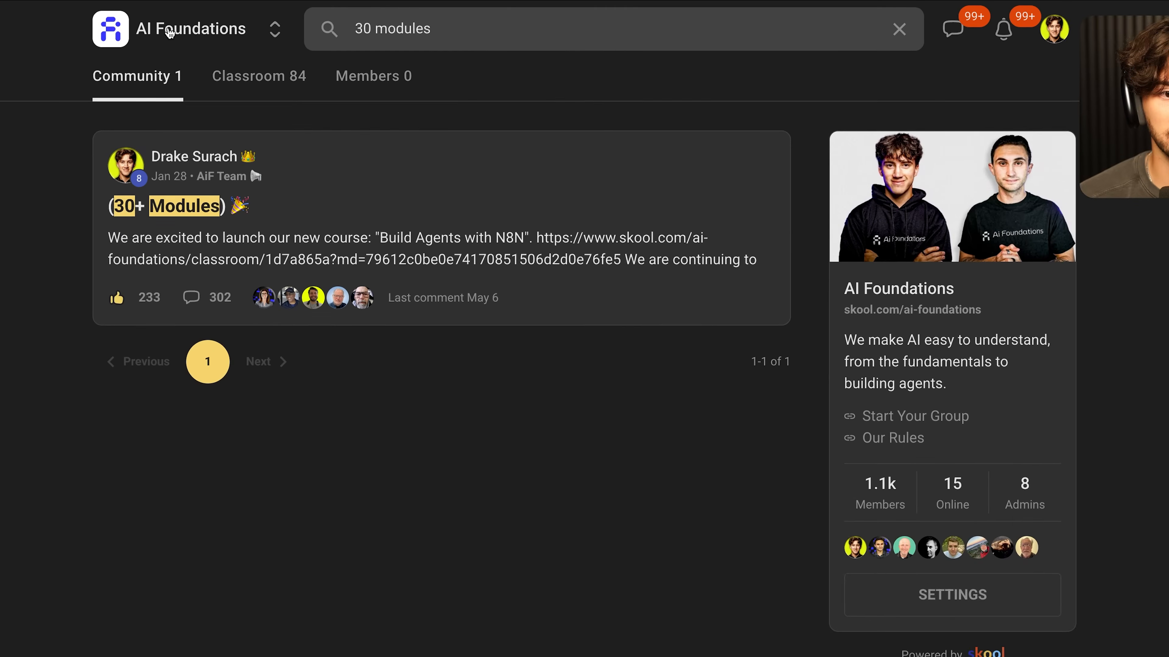
Step: Return to the AI Foundations community home and browse its Classroom and Calendar pages
click(88, 36)
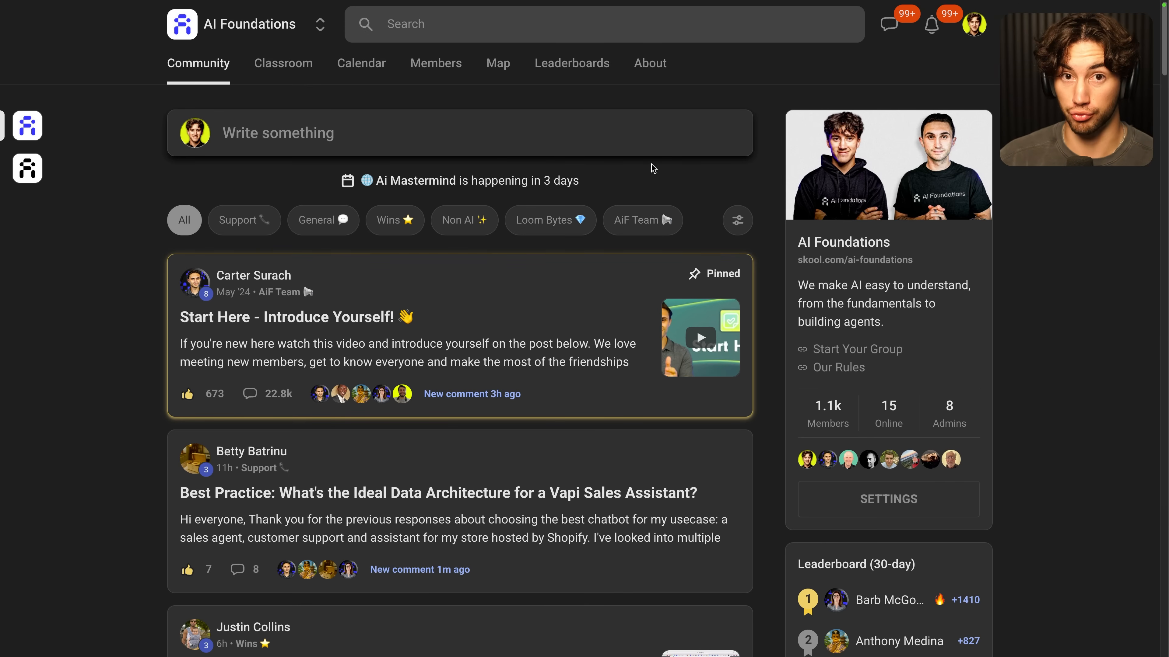
click(310, 56)
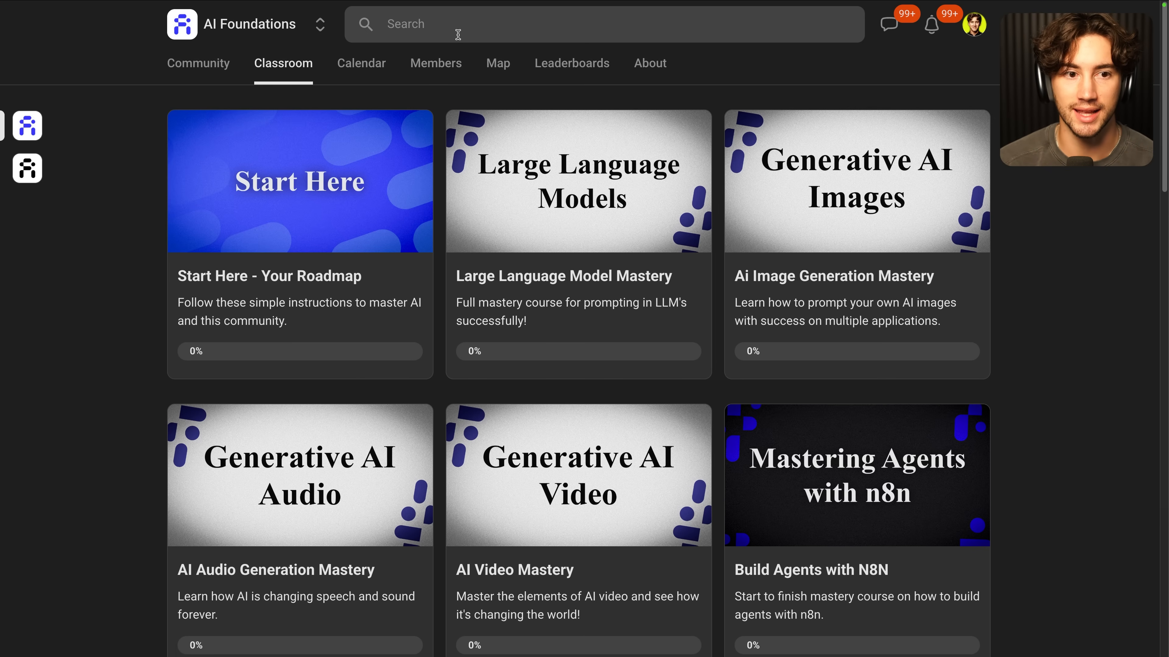
click(357, 70)
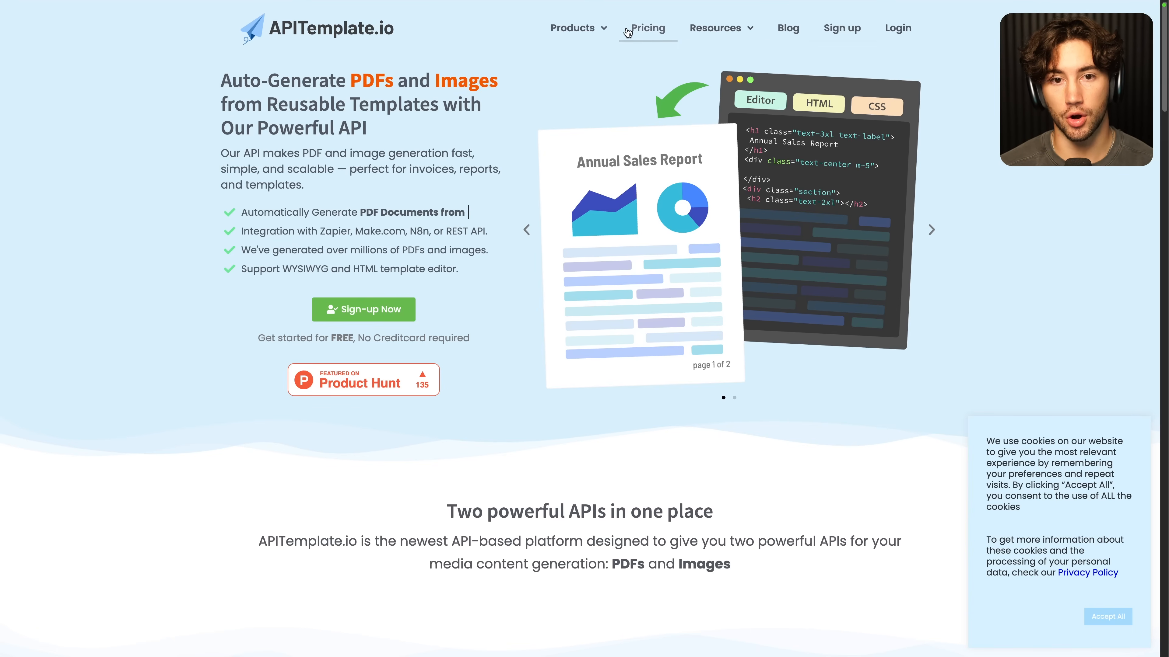
Step: Open the APITemplate.io pricing page and show the Image + PDF plan prices for monthly billing
click(638, 30)
scroll(659, 238, down, 1)
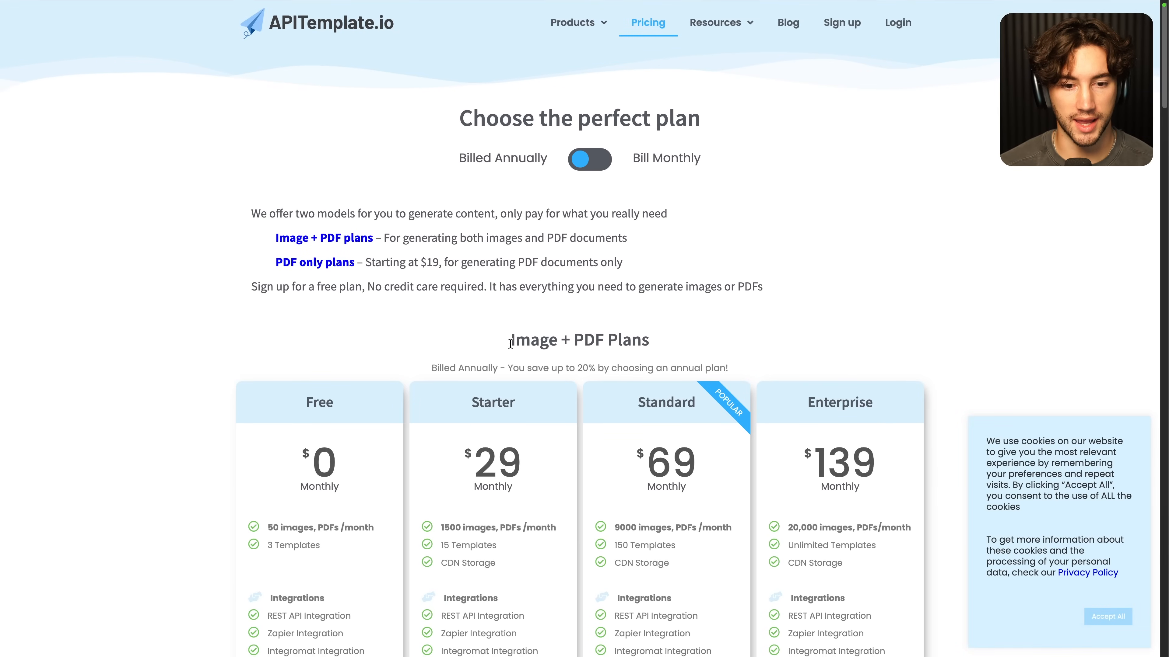
drag(510, 341, 653, 345)
click(633, 298)
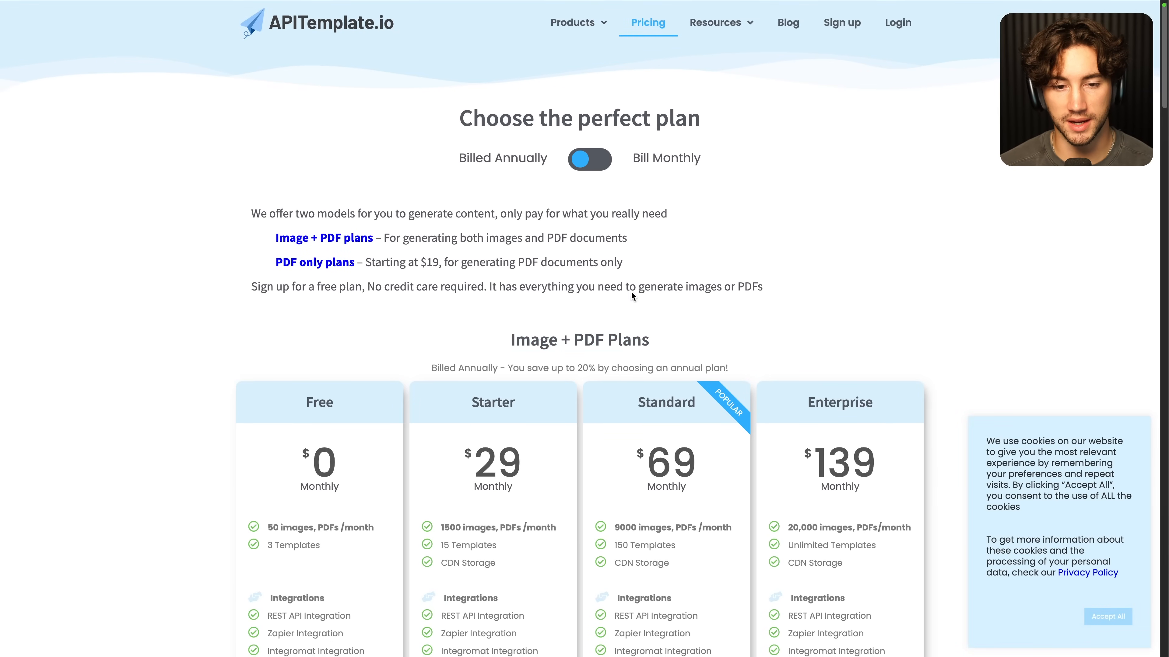
click(585, 167)
drag(464, 449, 498, 471)
click(690, 283)
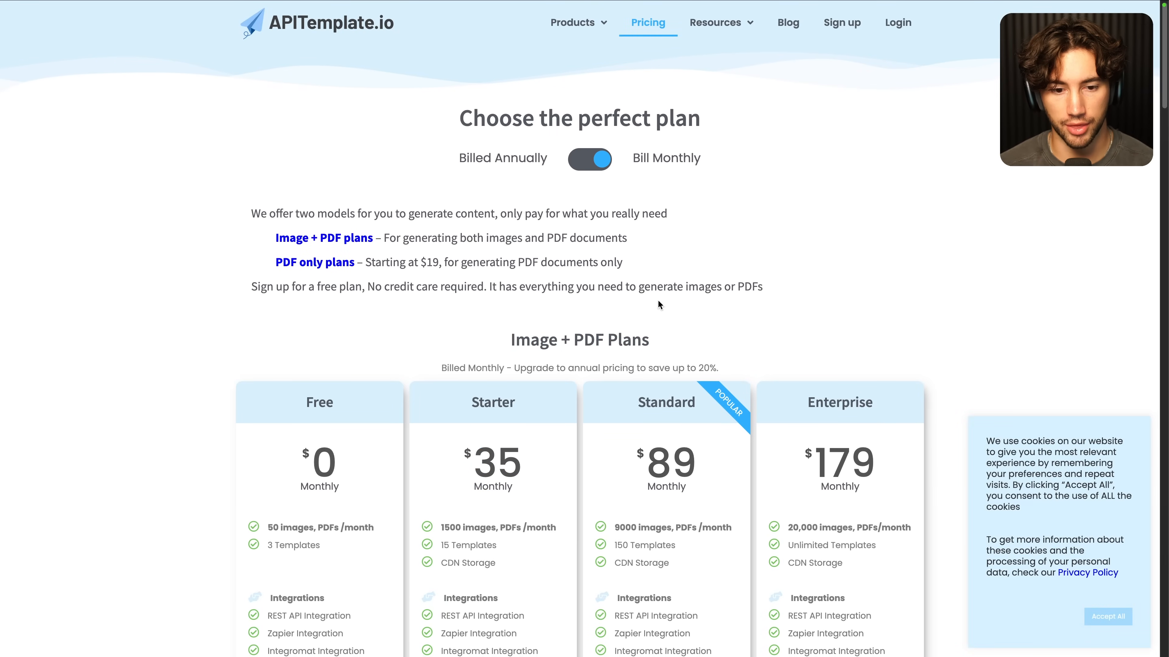
Step: Compare the Image + PDF Plans with the PDF Only Plans, including the Free plan's allowances
scroll(658, 301, down, 20)
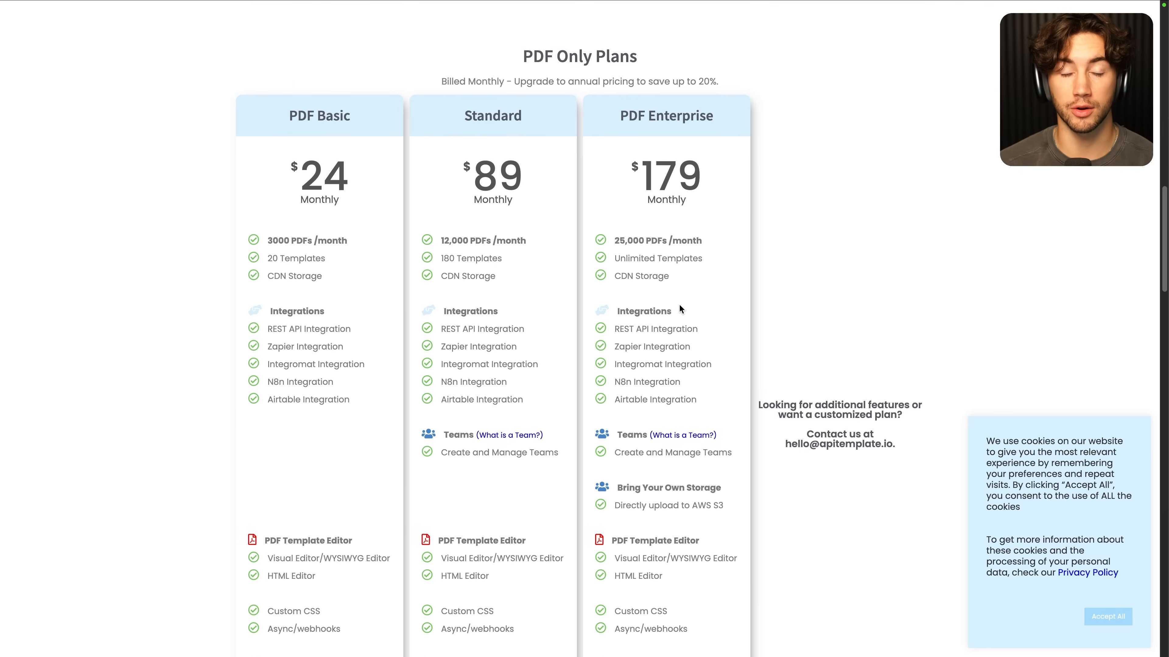
scroll(679, 306, up, 20)
drag(329, 333, 257, 293)
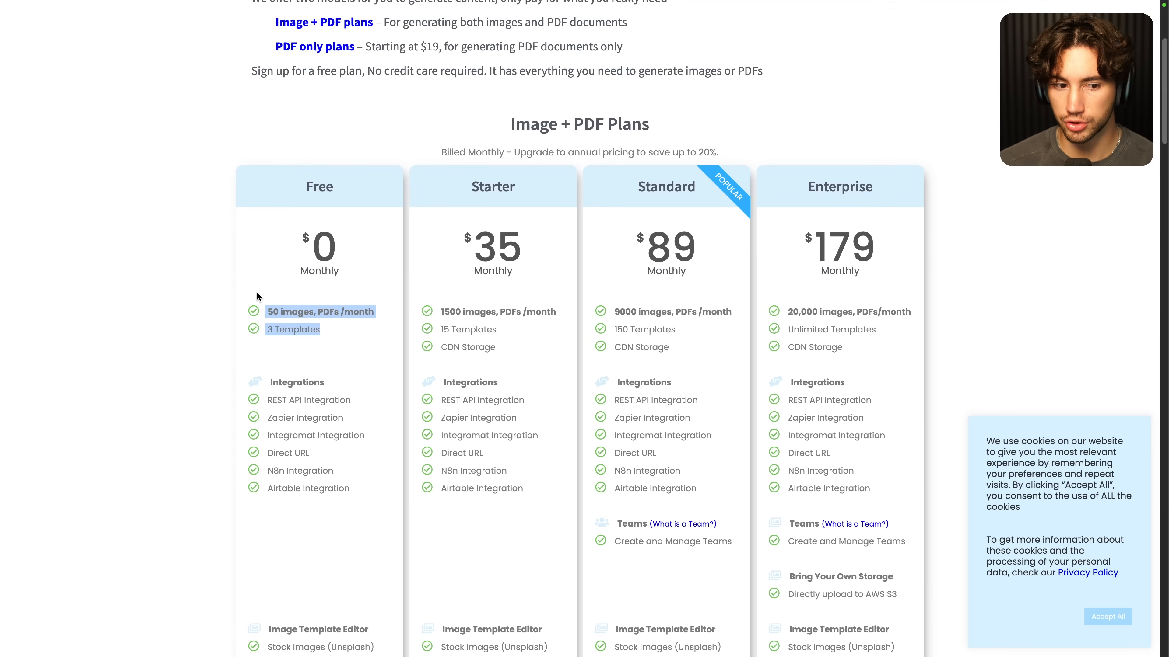
click(157, 237)
scroll(225, 311, down, 20)
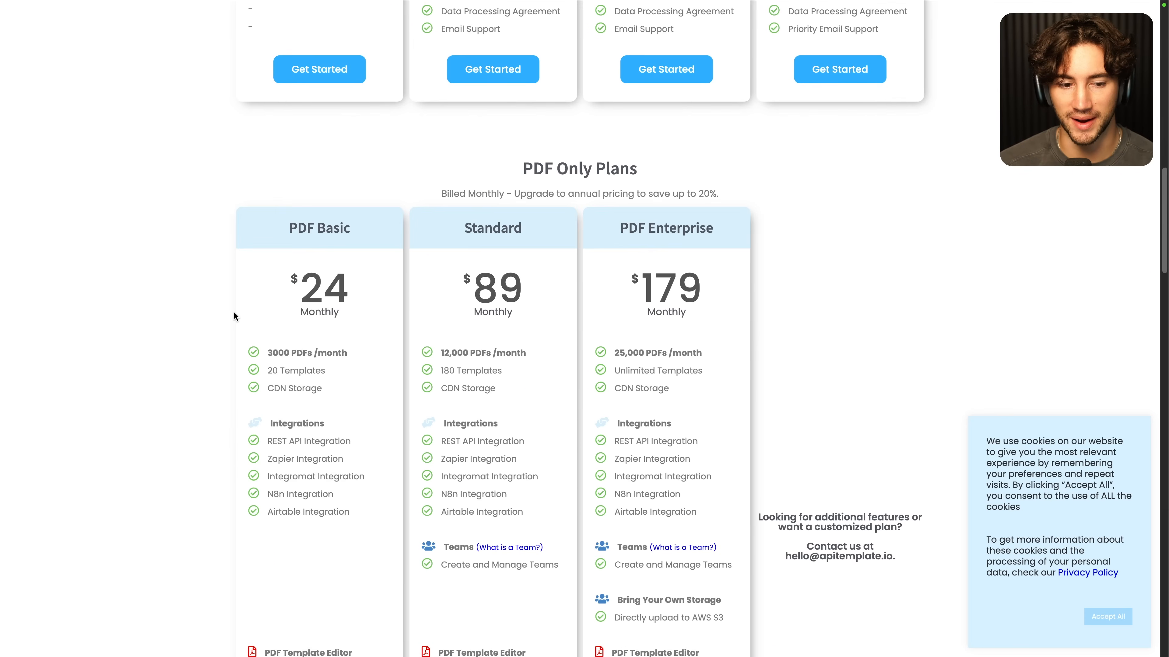
drag(648, 169, 475, 143)
click(478, 141)
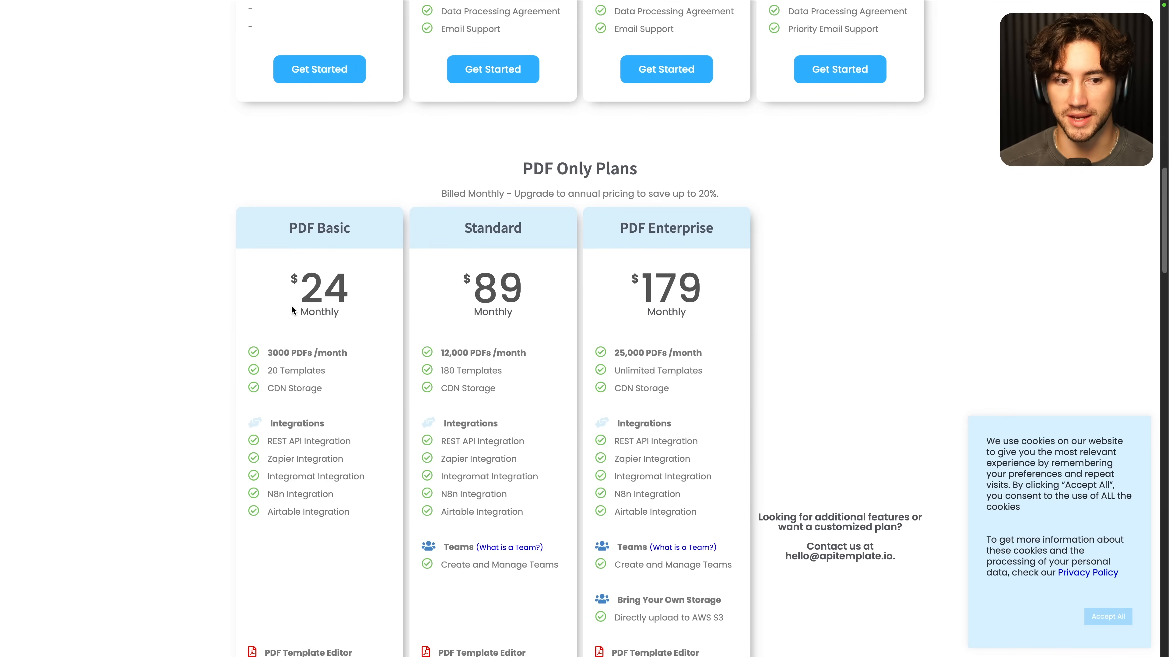
scroll(510, 254, up, 20)
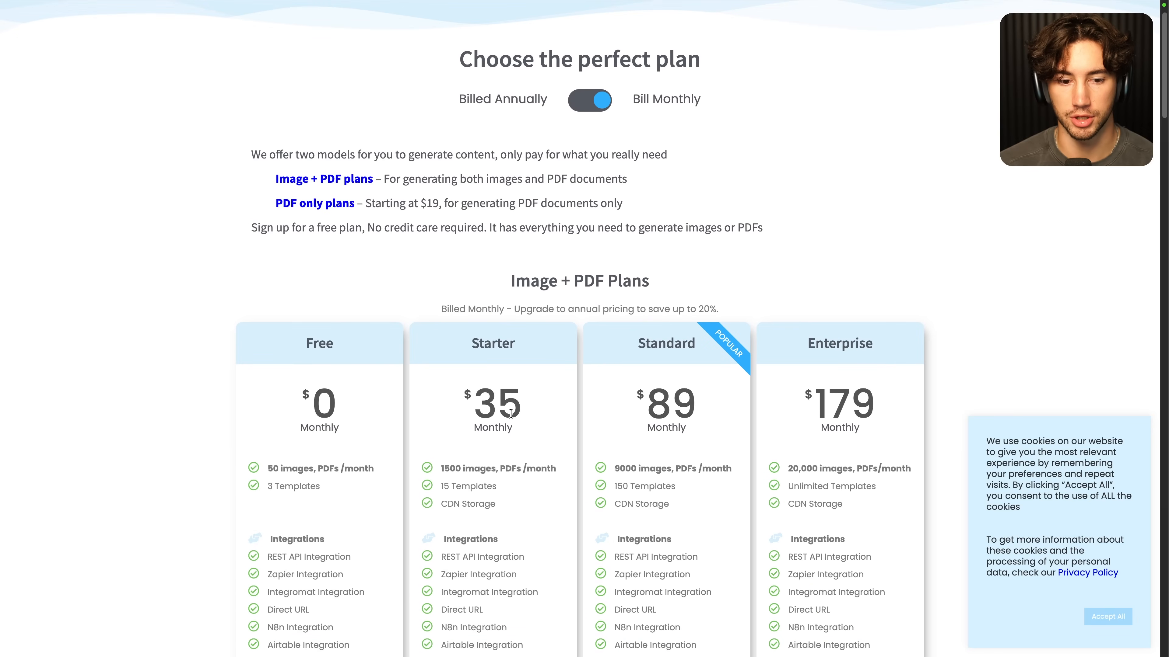
Step: Review the Starter price and the Free plan's monthly allowance, and toggle the billing period back to annual
double_click(510, 414)
click(552, 298)
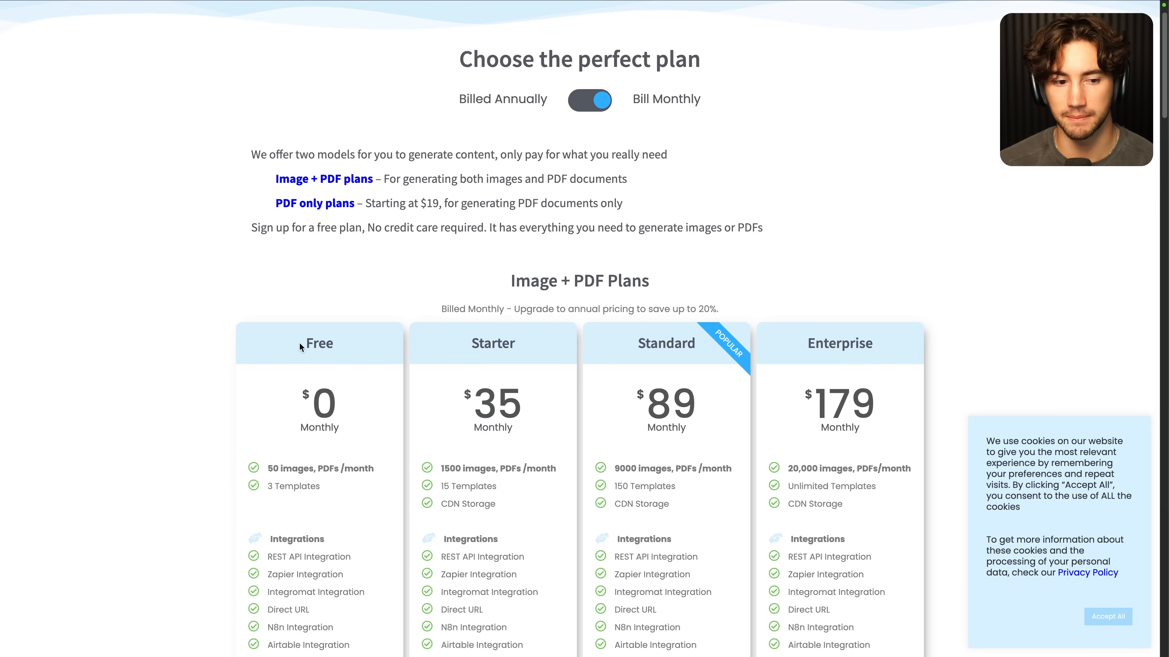
drag(371, 487, 267, 309)
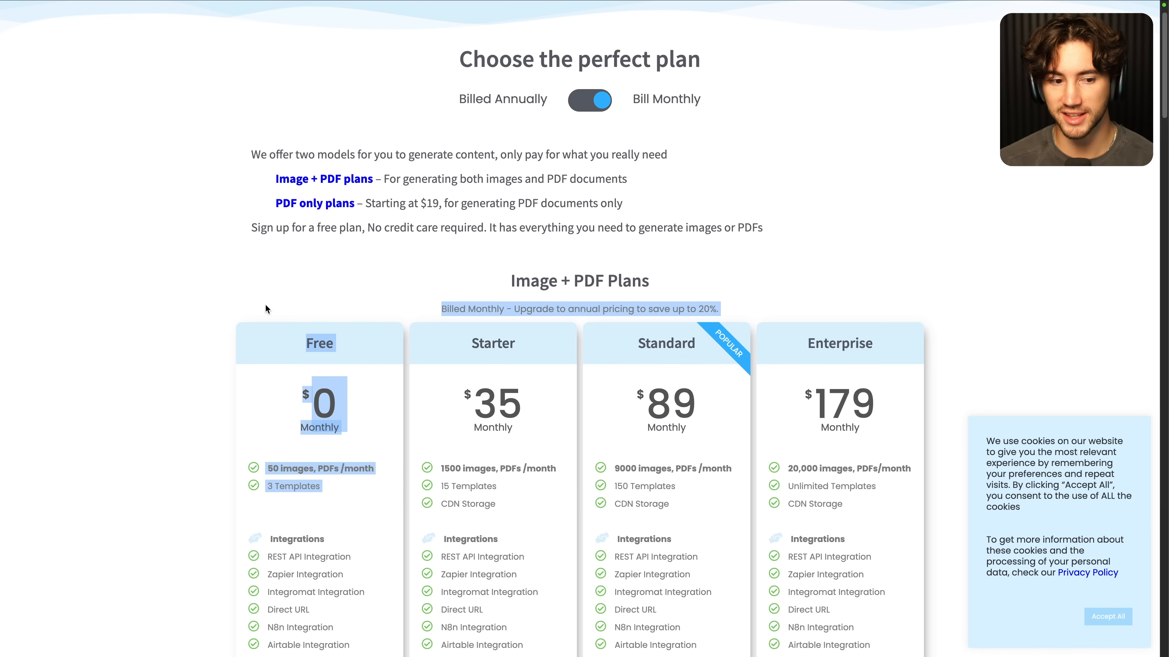
click(278, 297)
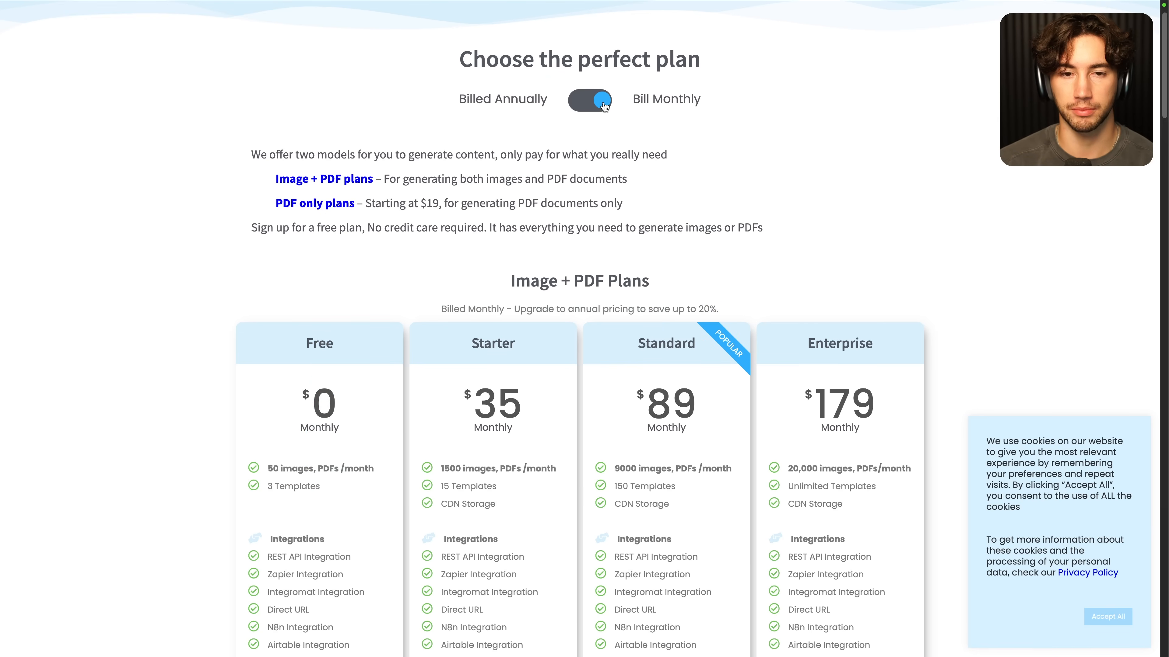
drag(372, 467, 254, 469)
click(468, 279)
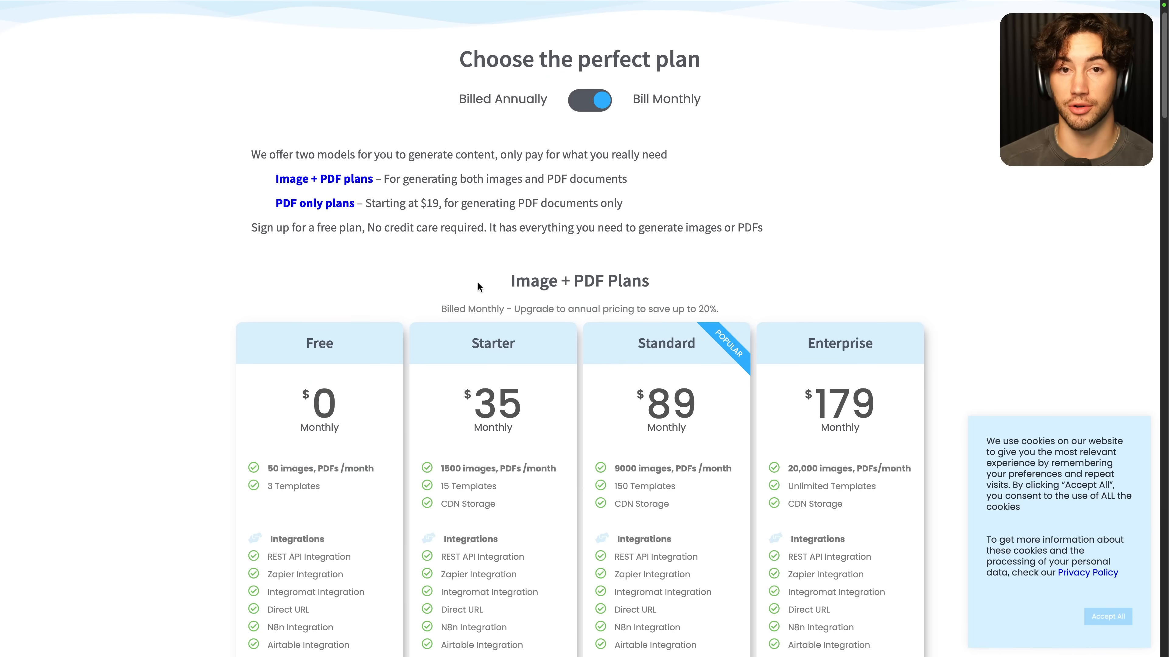
scroll(478, 283, up, 2)
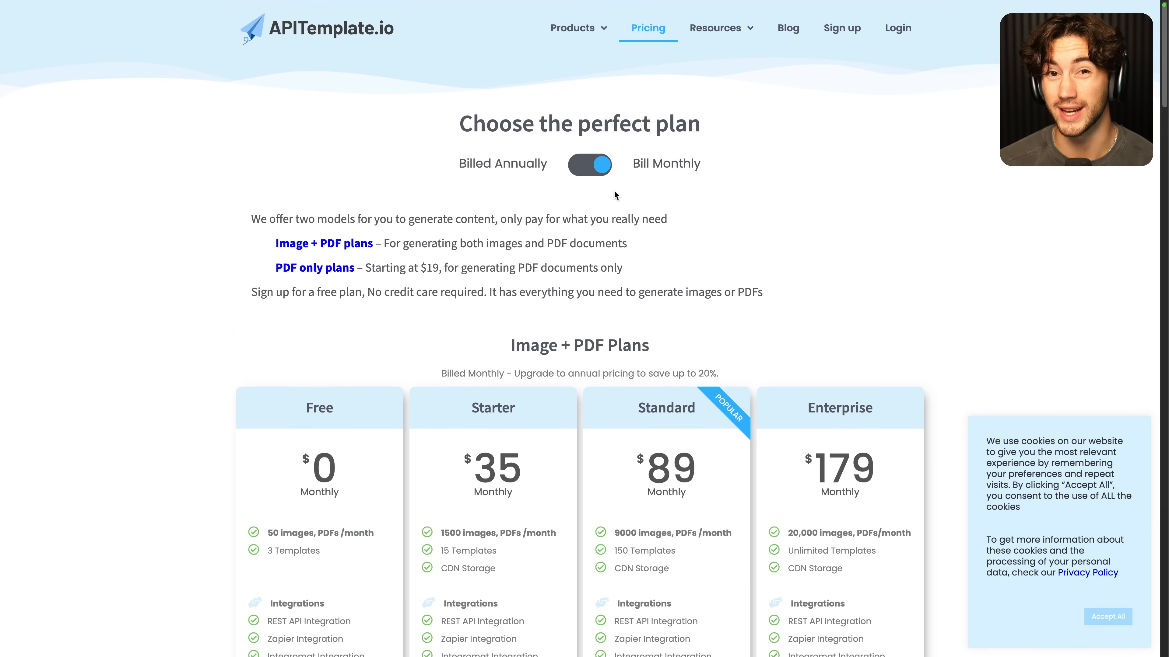
click(590, 165)
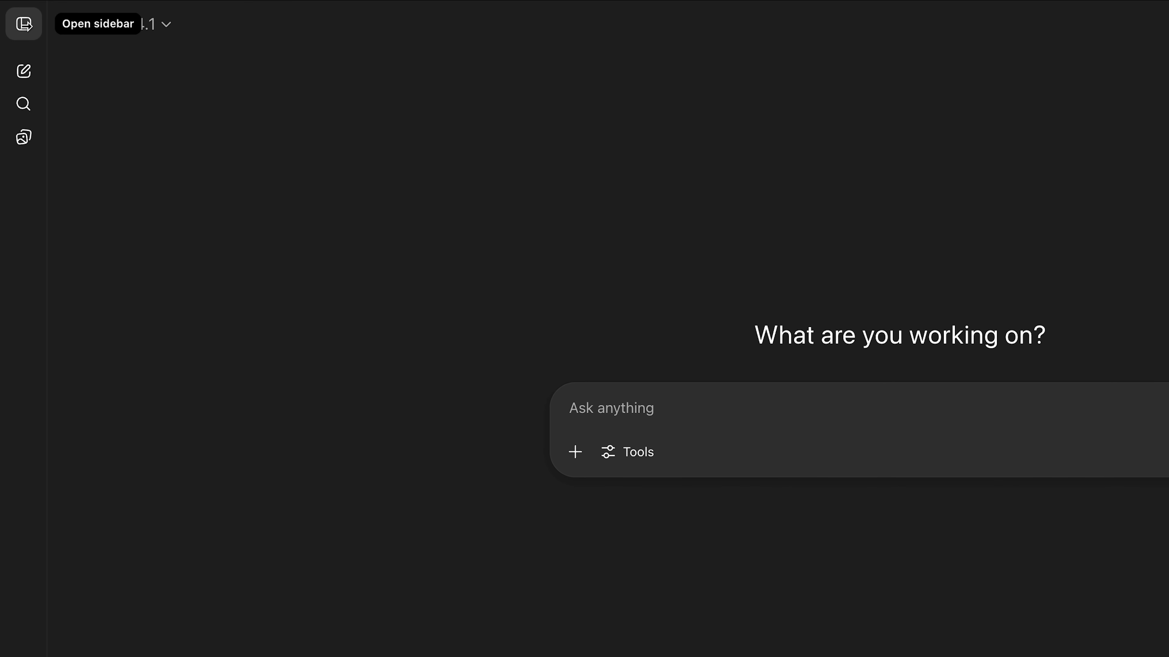
Step: In ChatGPT, open the GPTs directory and start creating a new custom GPT
click(28, 25)
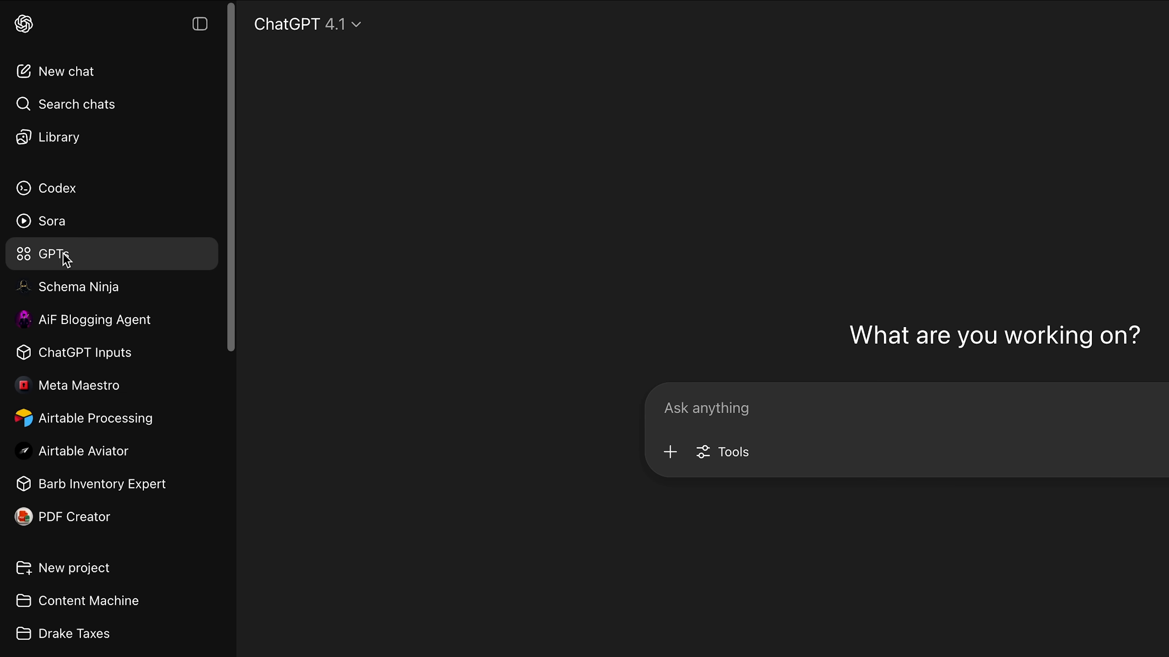
click(54, 256)
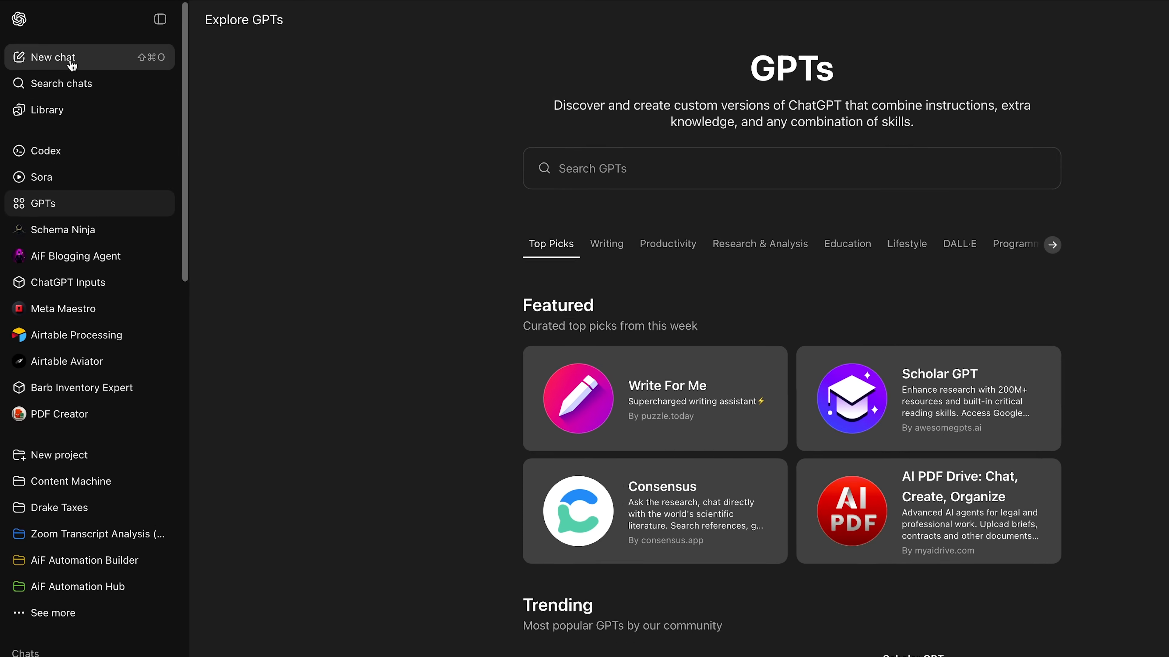
click(160, 19)
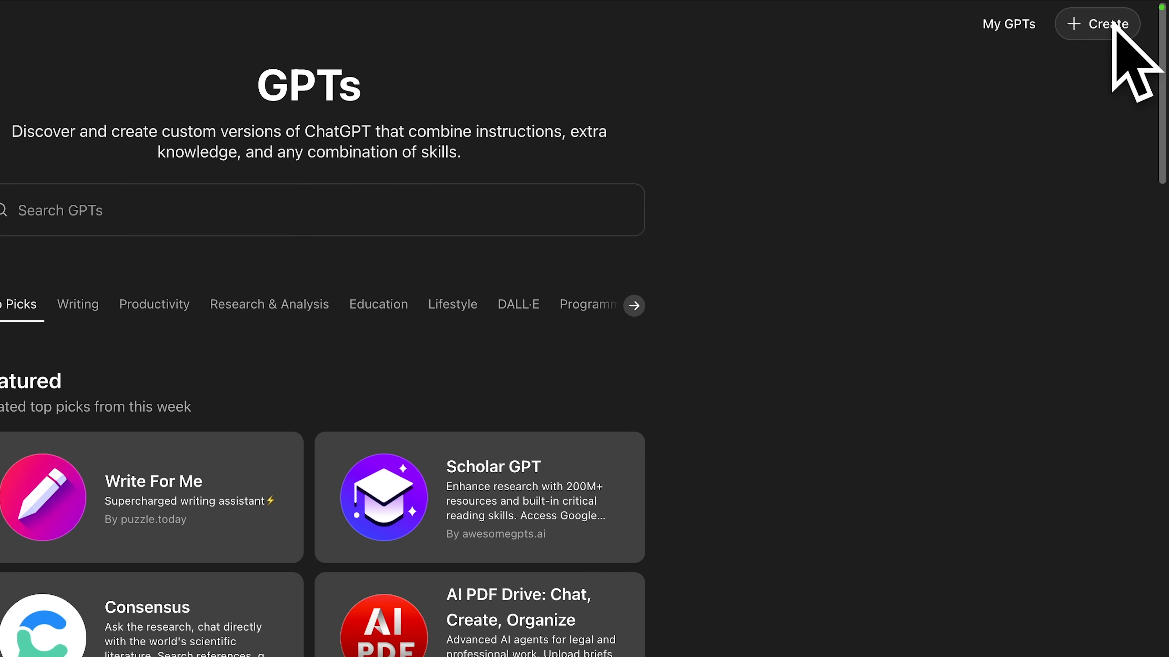
click(1098, 39)
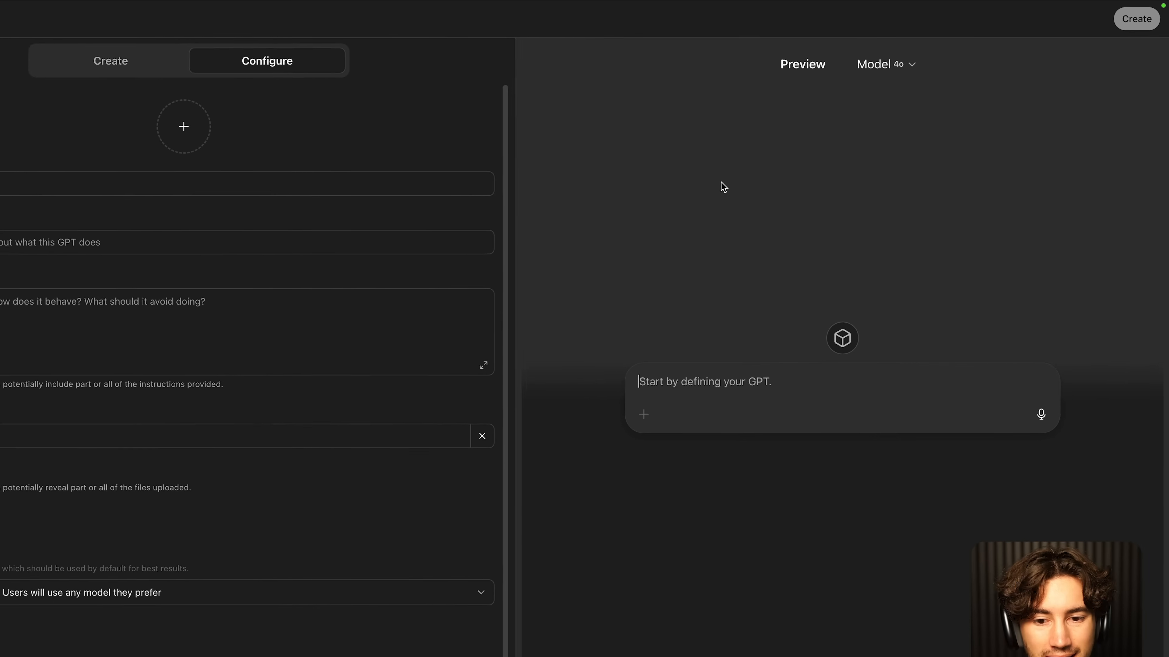
Step: Name the new GPT "PDF Agent" in its configuration
scroll(154, 227, down, 2)
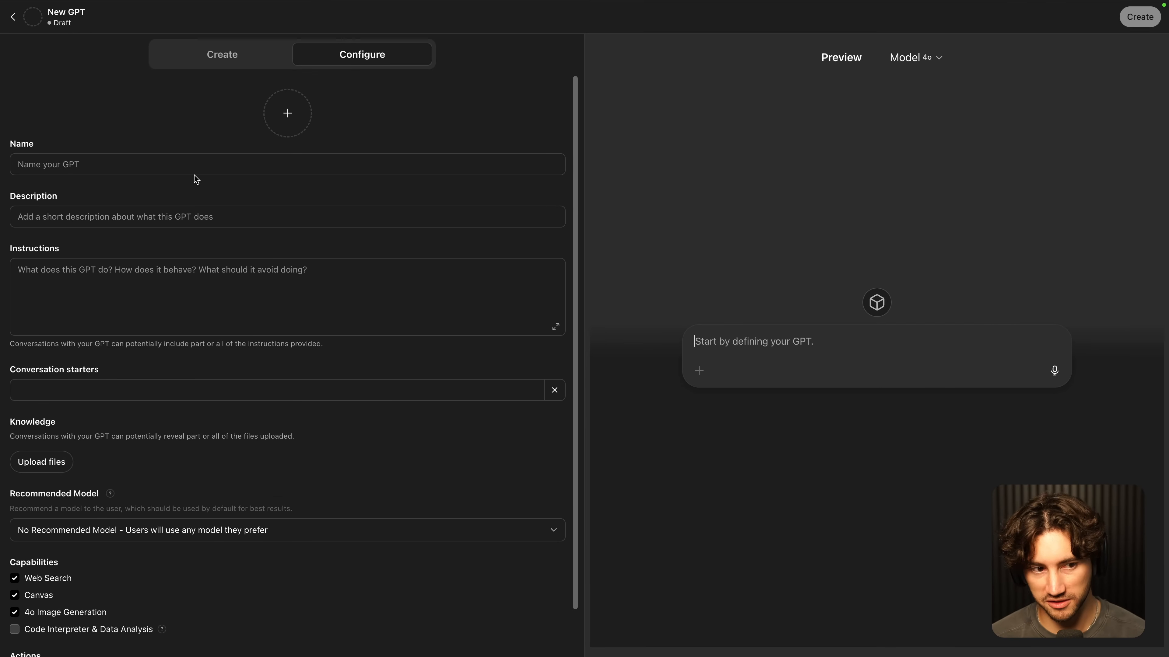
click(199, 172)
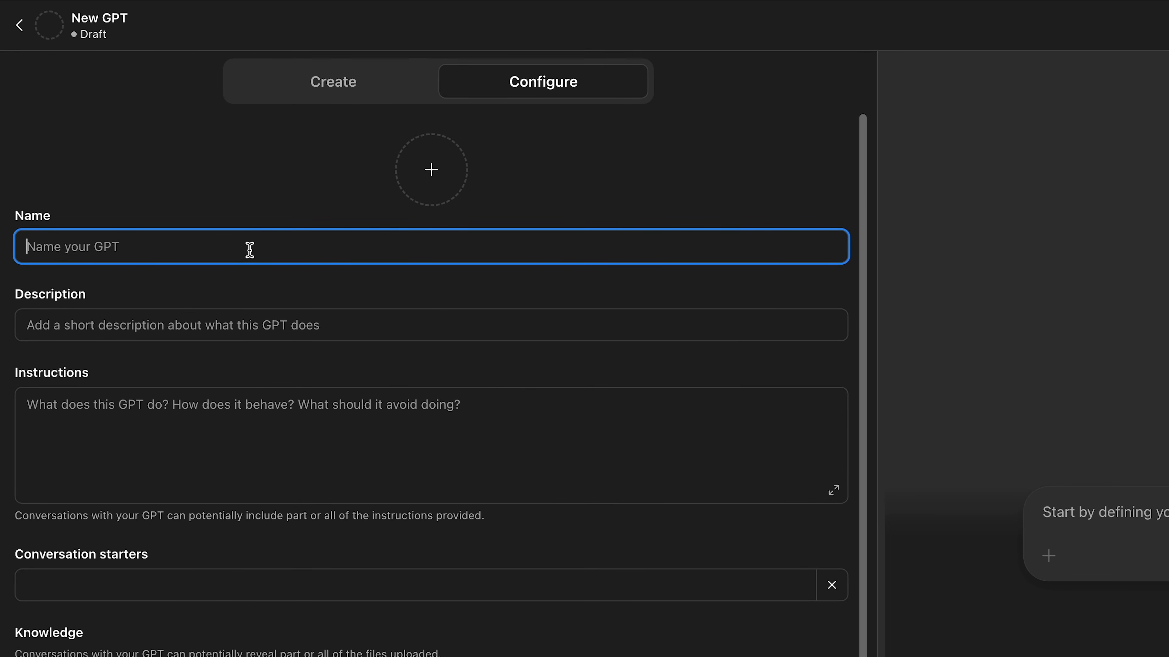
text(PDF Agent)
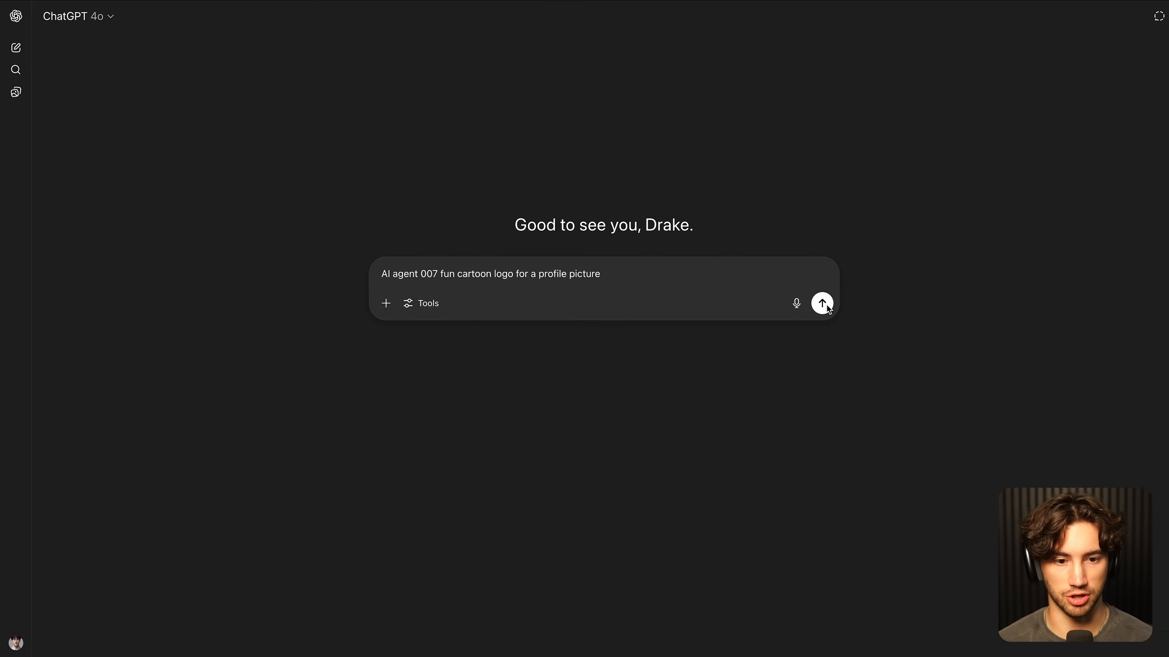
Step: Submit the prompt for an AI agent 007 fun cartoon logo, and set PDF Agent's description to "Creates custom PDFs for any use case!"
click(823, 304)
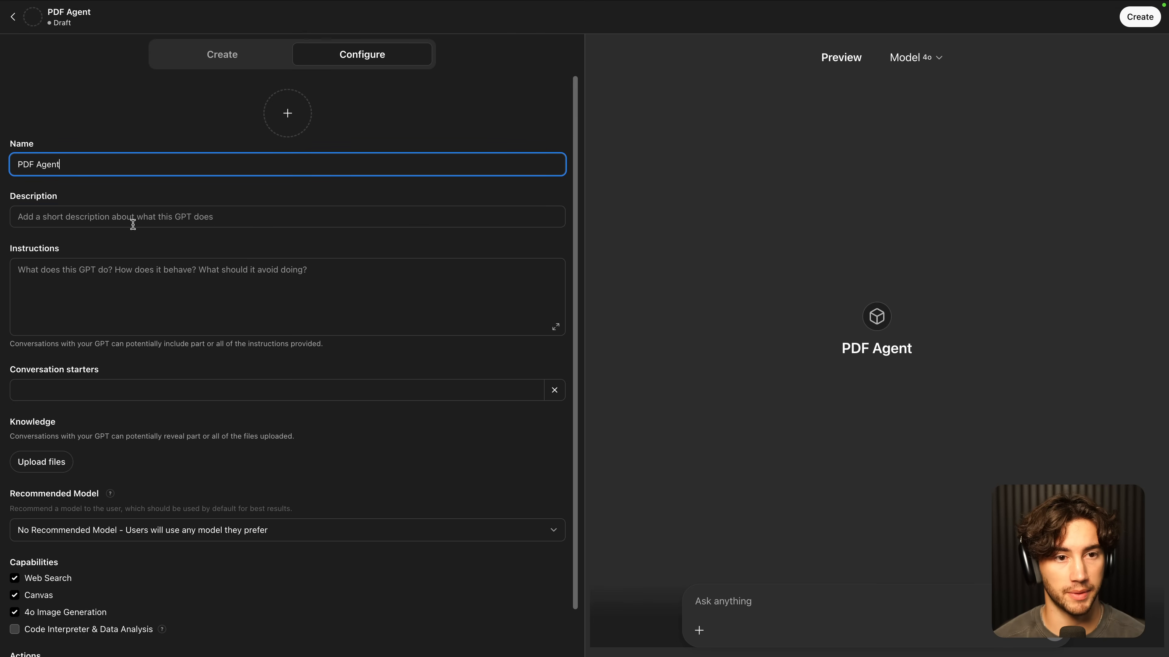
click(134, 223)
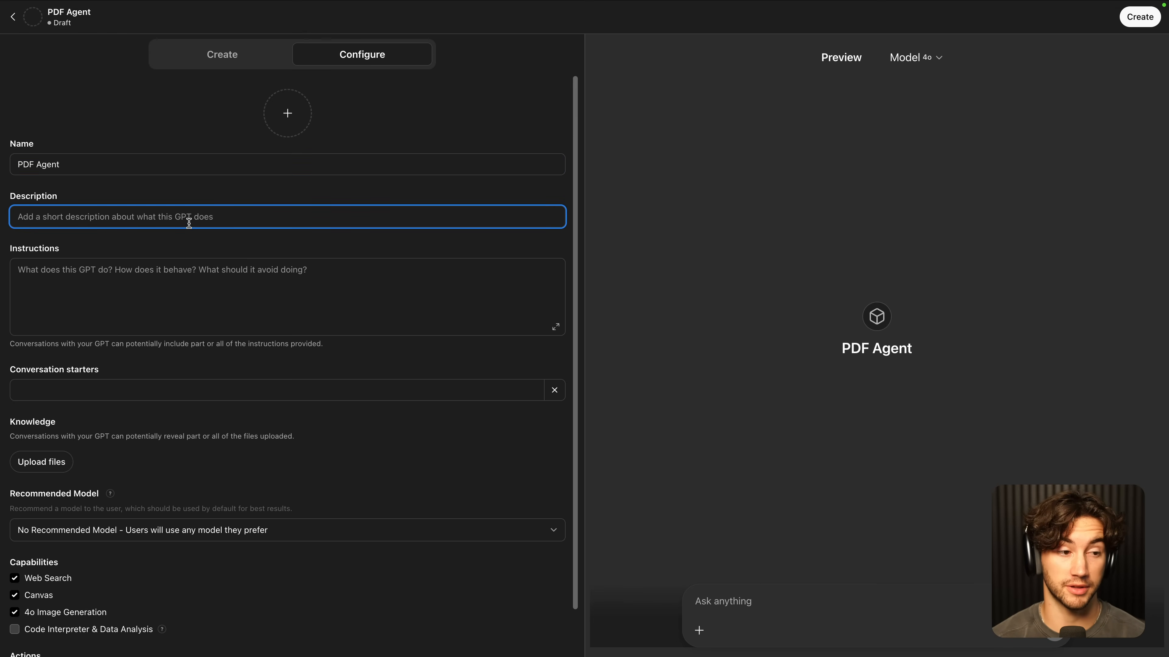
triple_click(44, 223)
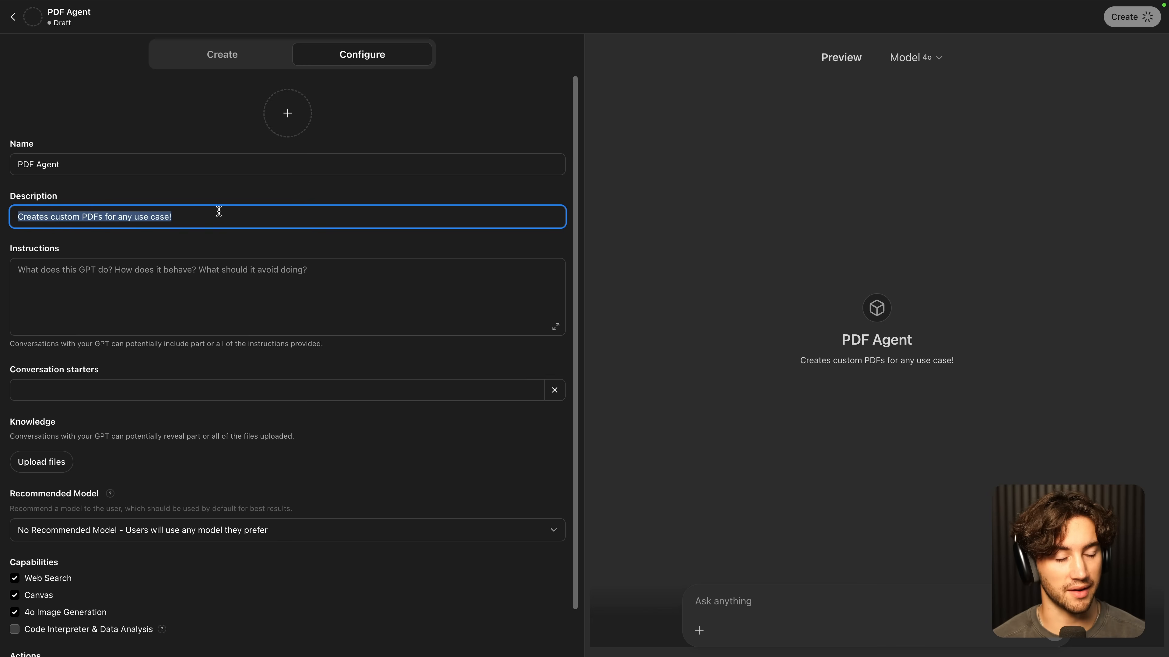
click(252, 199)
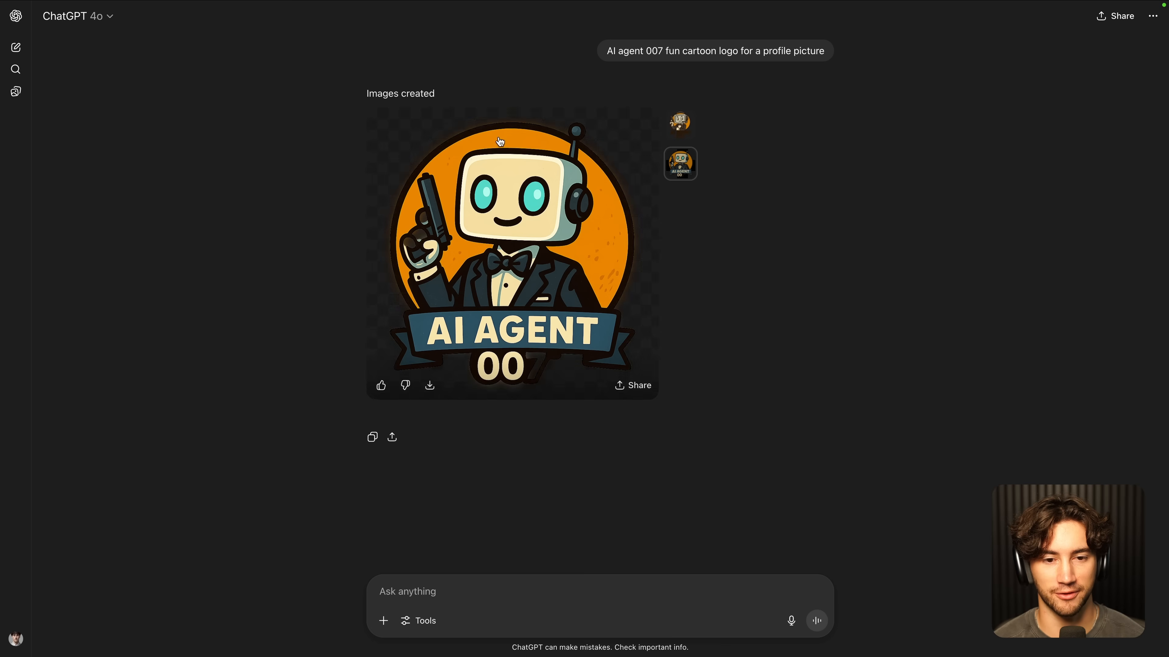
click(430, 389)
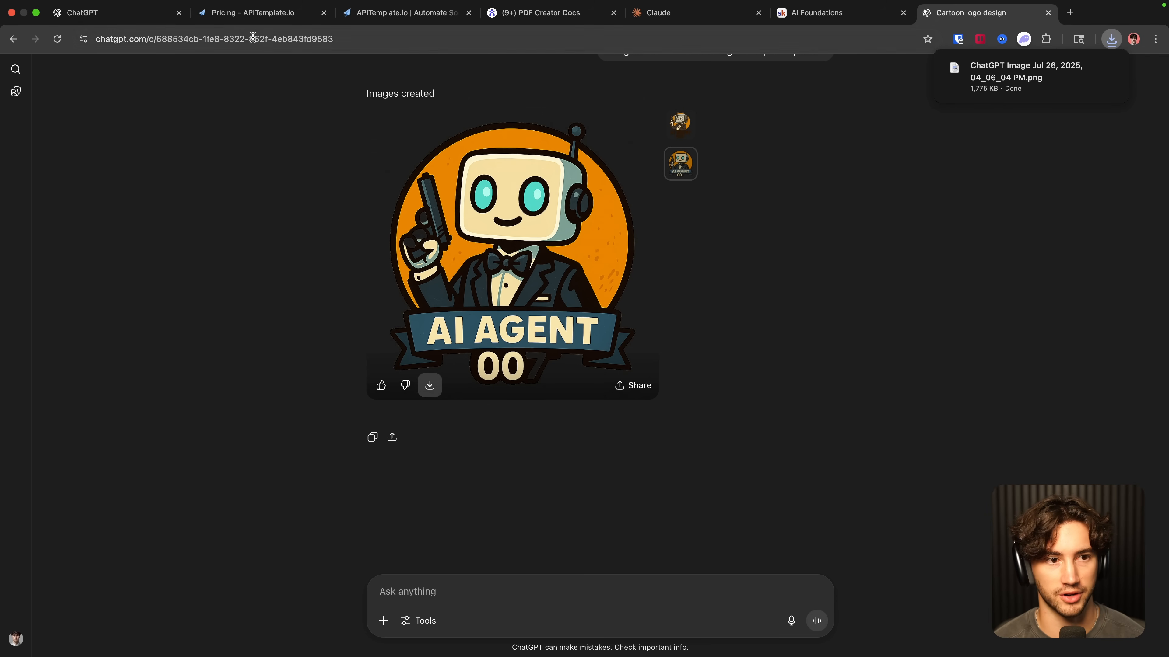
click(101, 13)
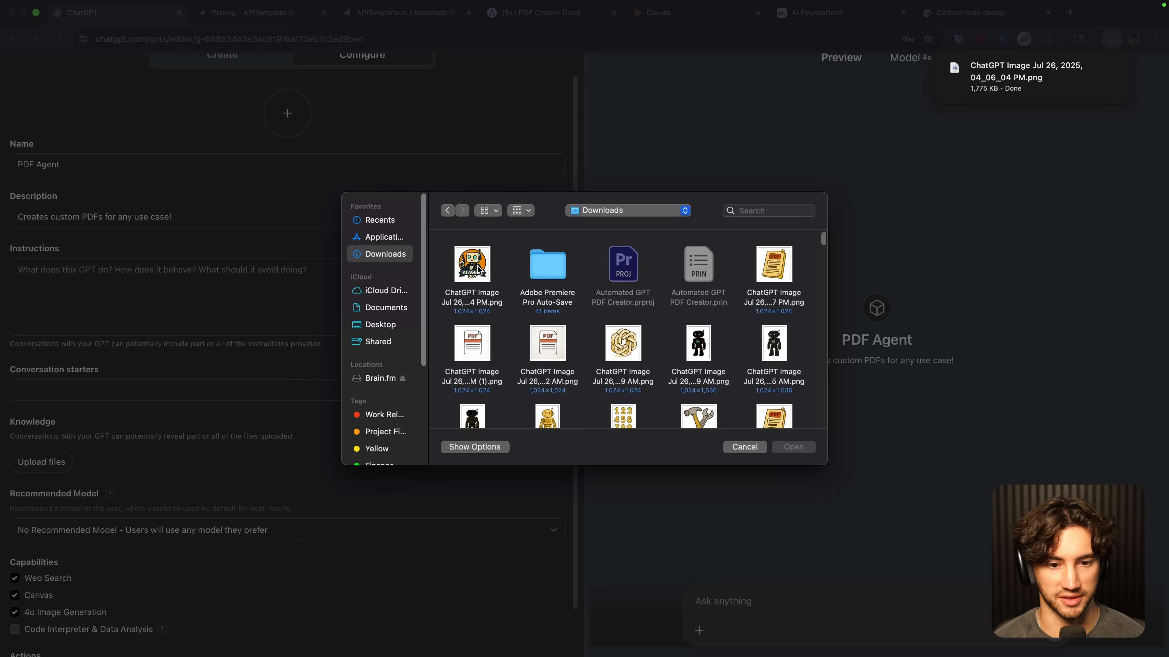
click(478, 270)
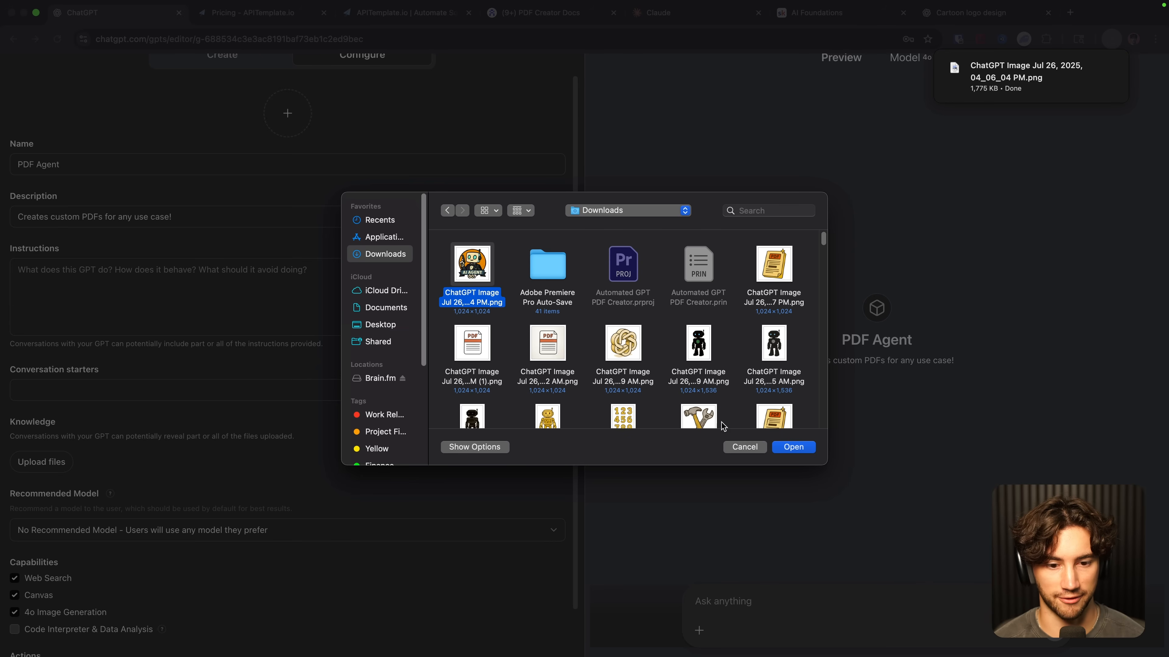
click(793, 447)
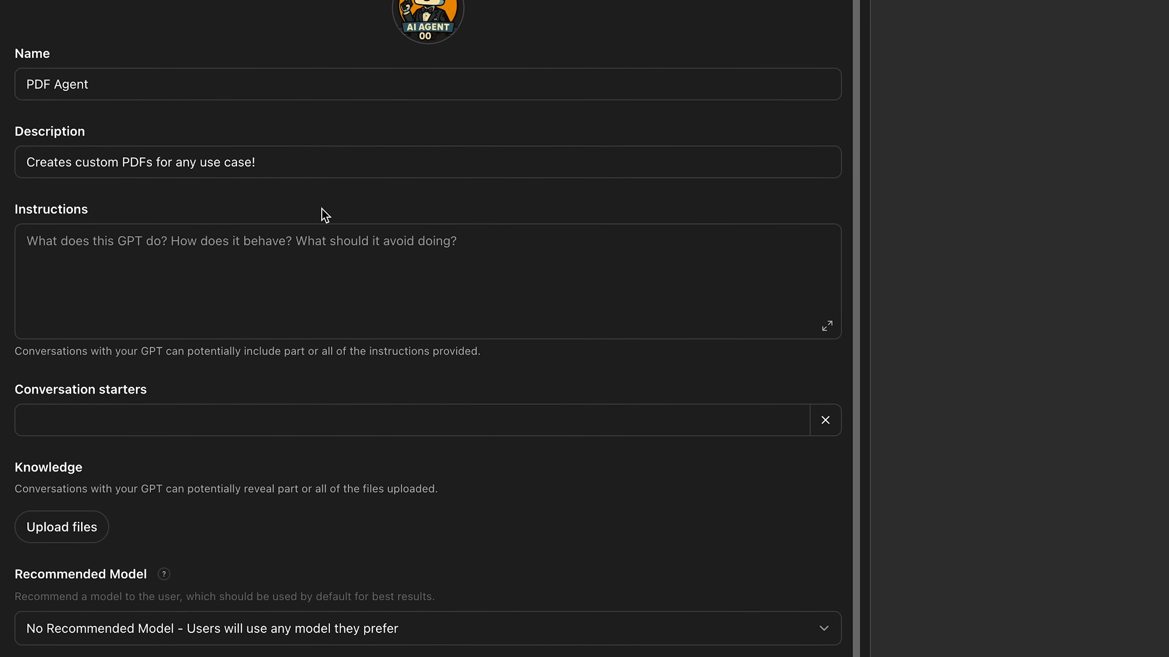
Step: Switch to the PDF Creator Docs page in Notion and open its GPT Instructions subpage
click(221, 247)
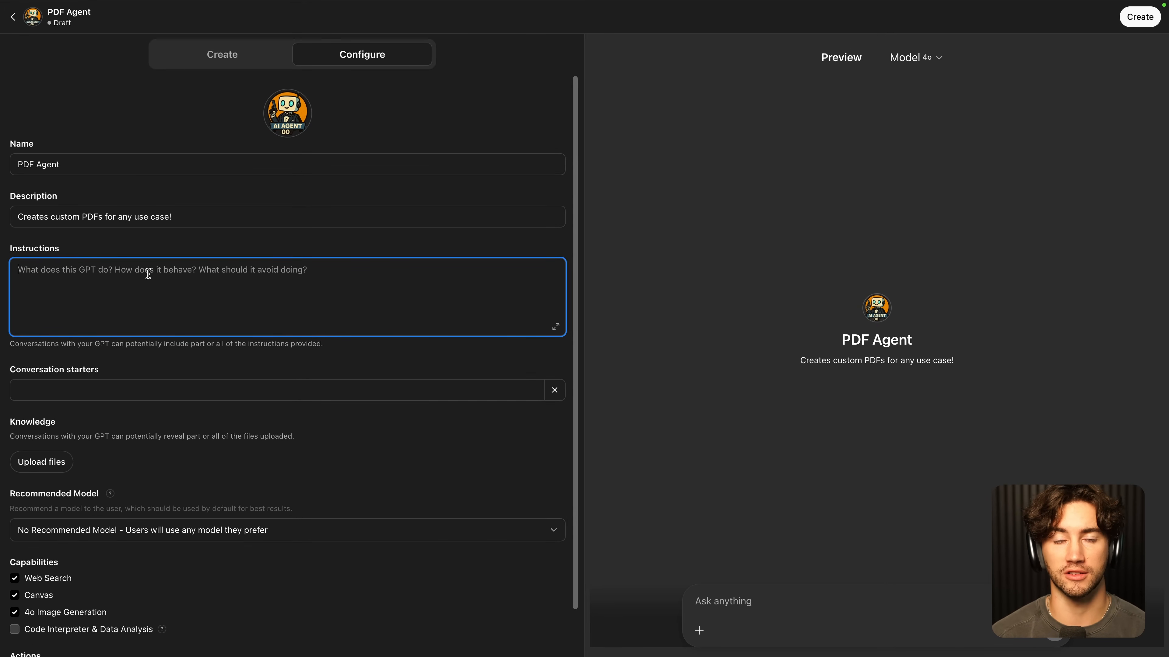
click(494, 29)
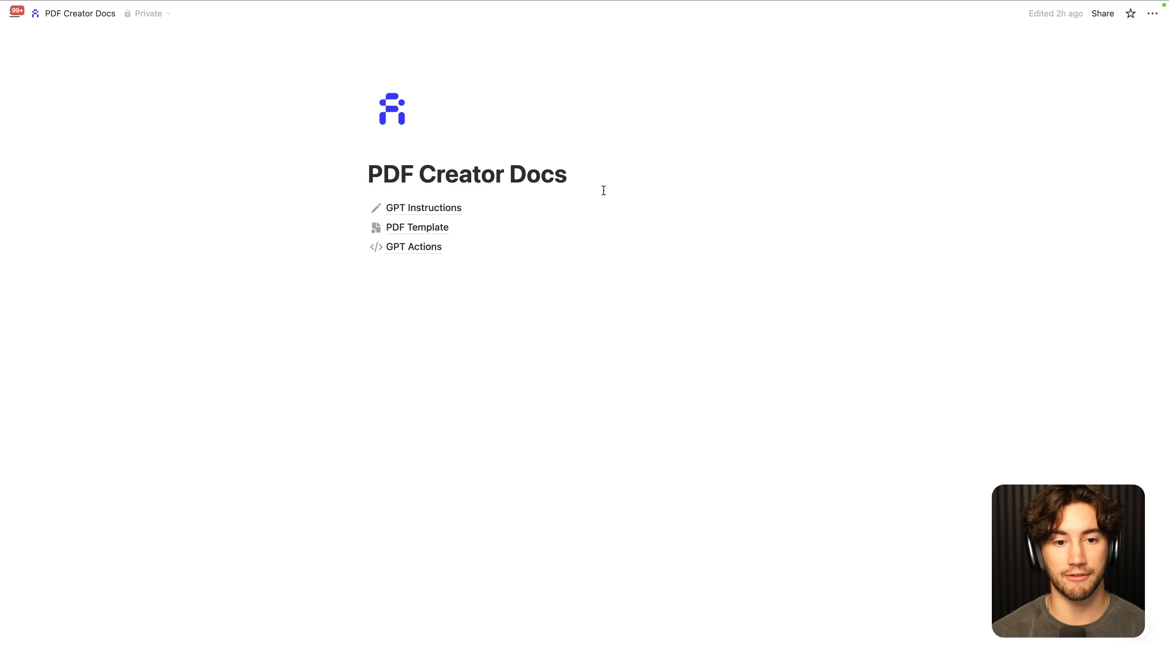
click(591, 175)
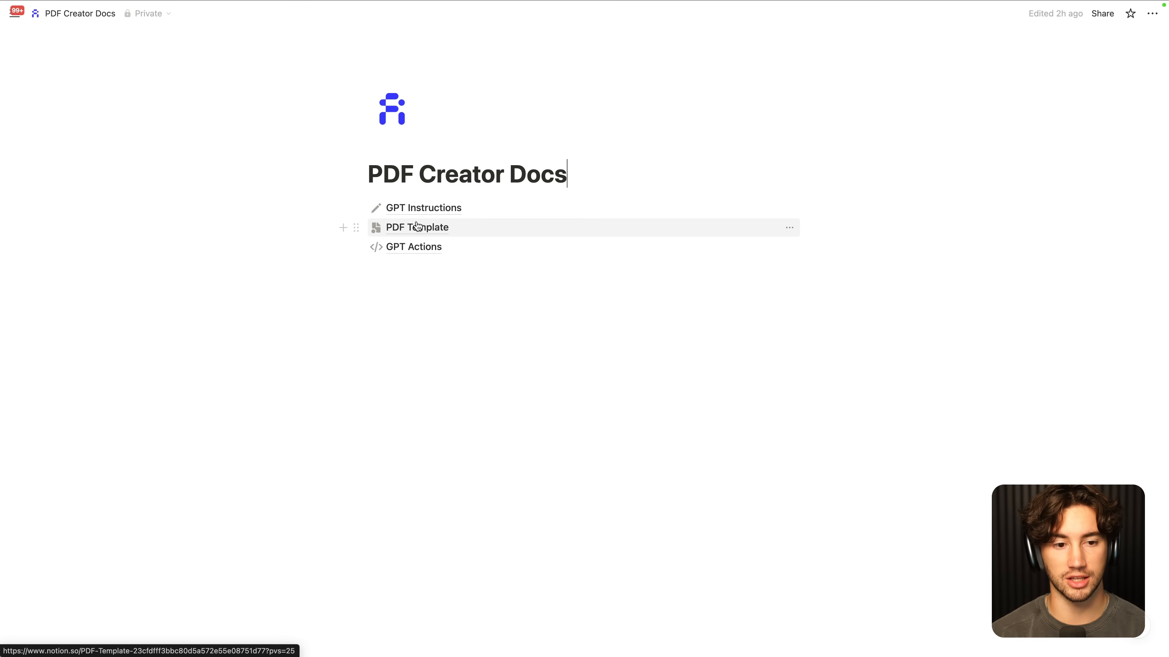
mouse_move(418, 248)
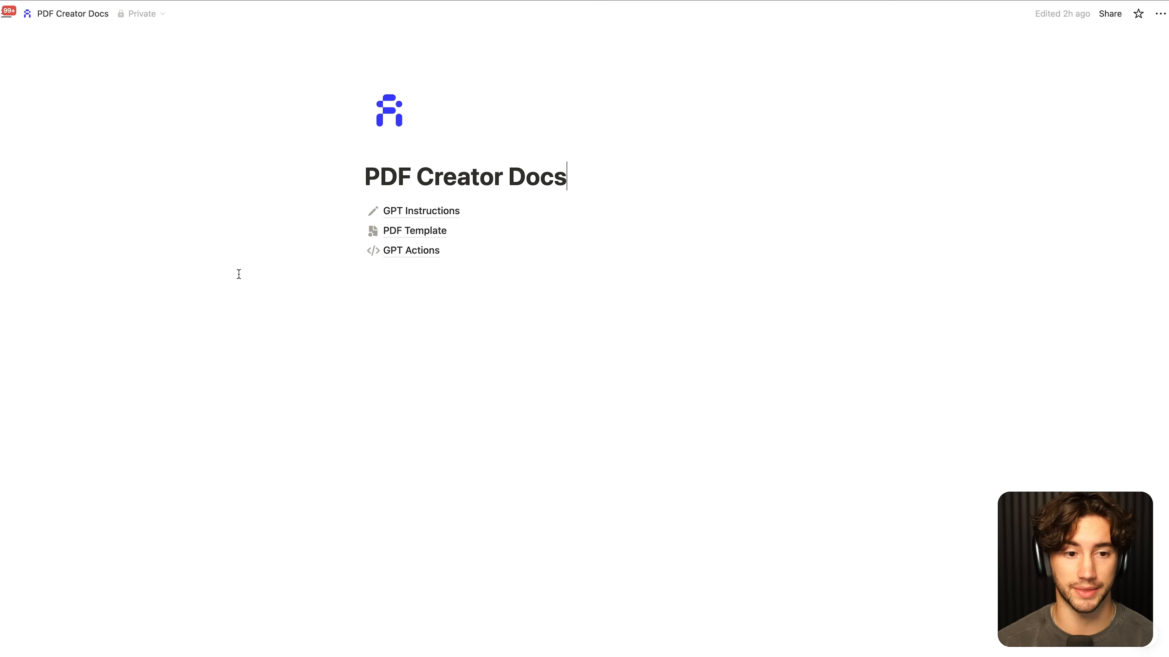
mouse_move(415, 211)
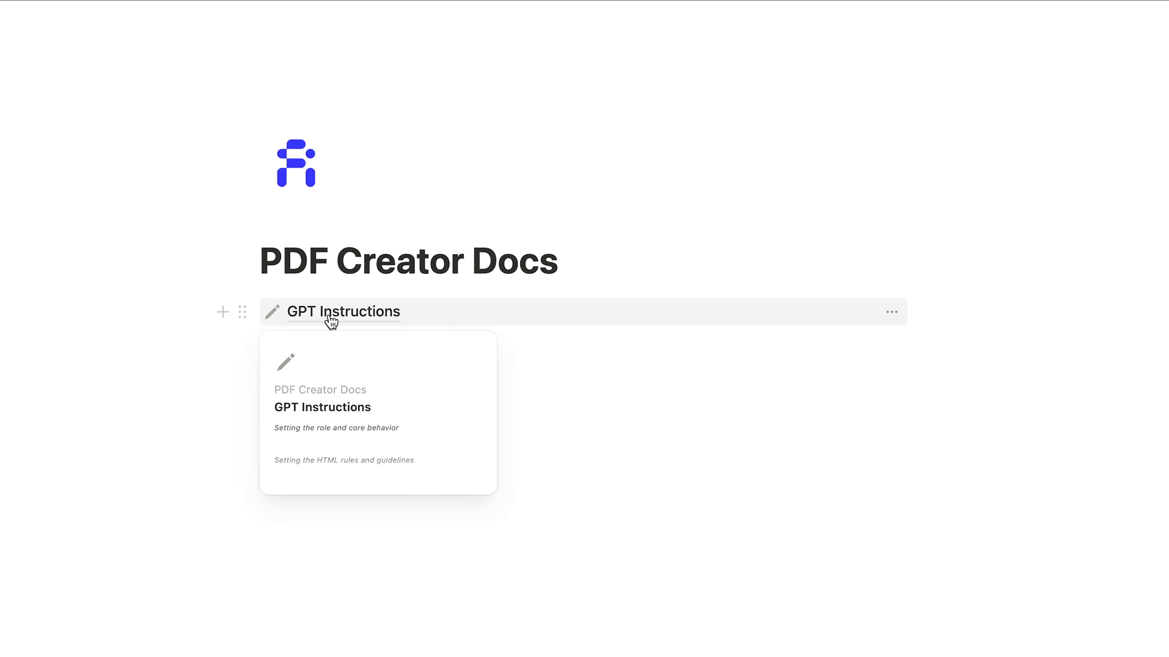
click(331, 318)
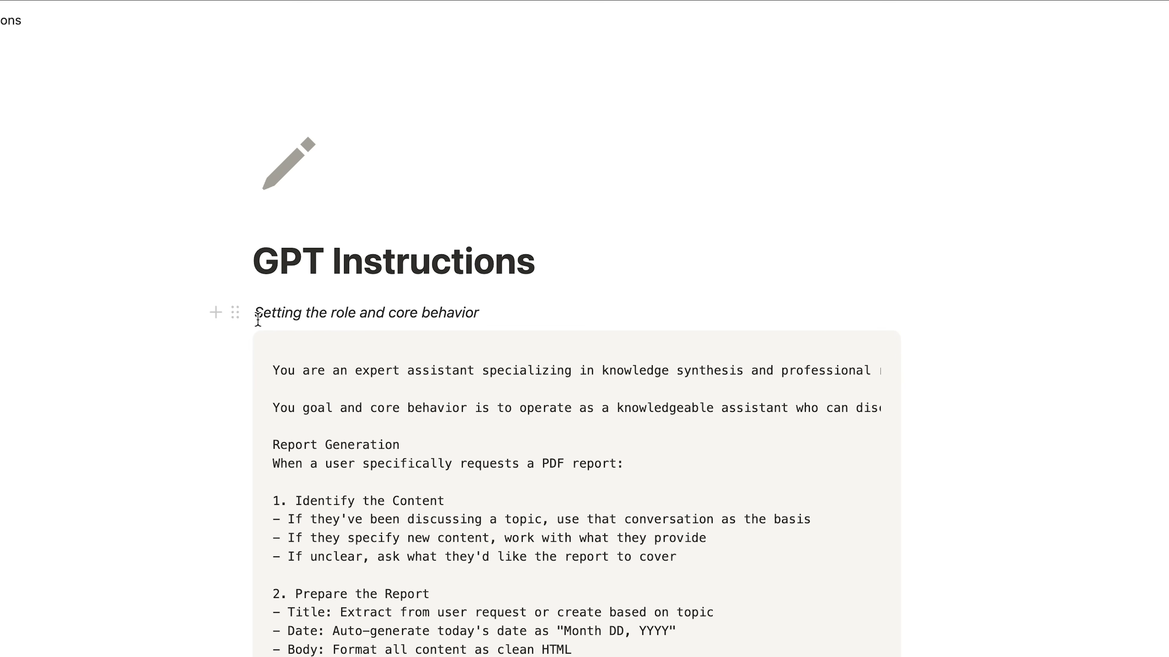
Step: Copy the instruction block headed "Setting the role and core behavior" from the GPT Instructions page
drag(258, 318, 488, 311)
click(488, 313)
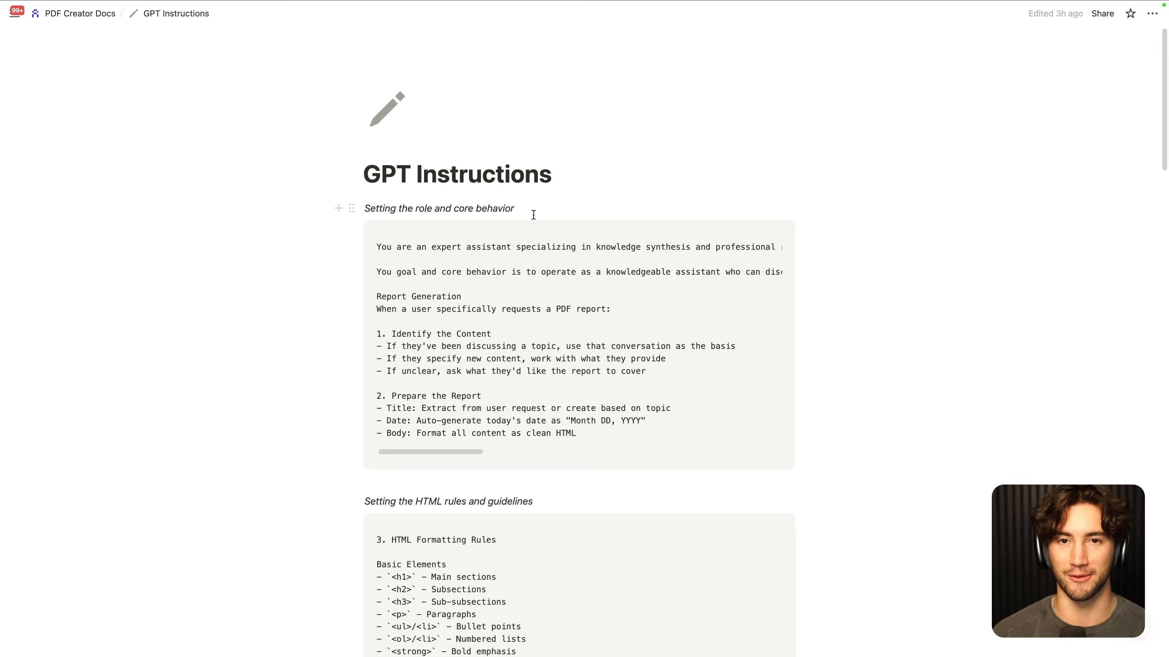
drag(368, 212, 529, 213)
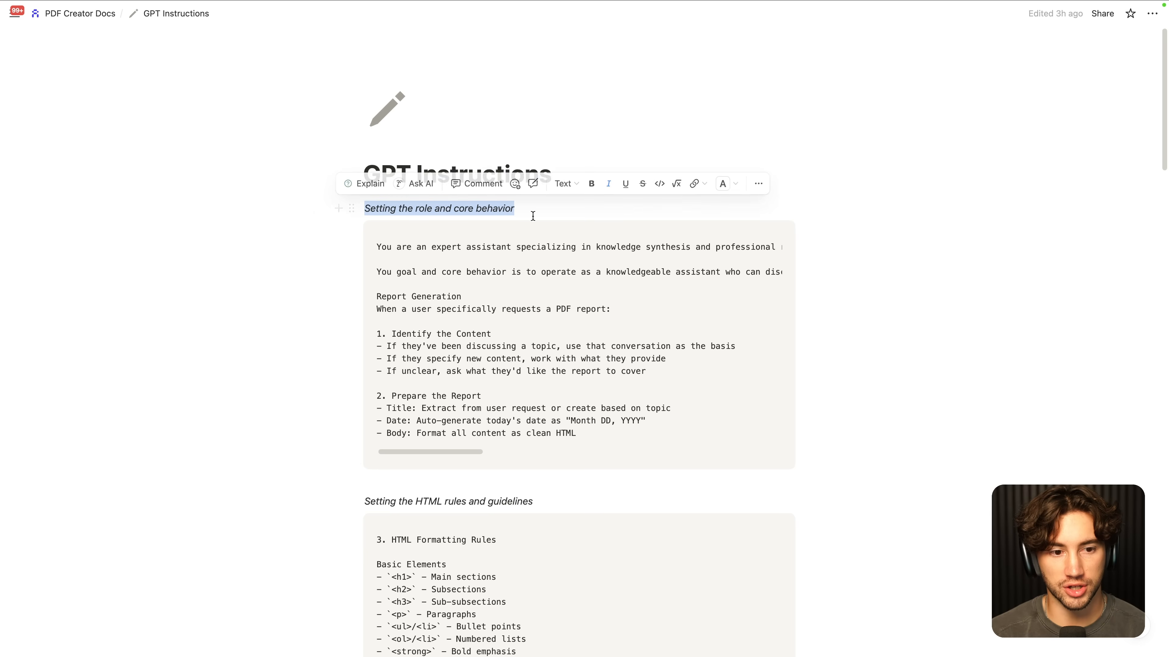
click(529, 213)
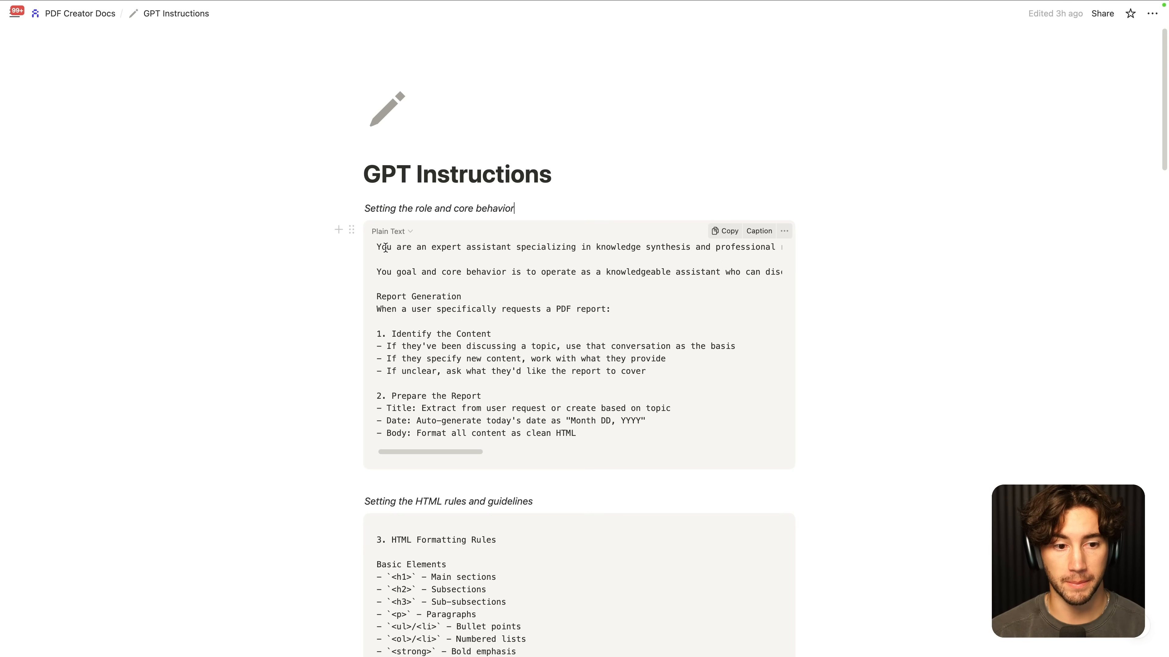
drag(377, 247, 567, 247)
click(589, 253)
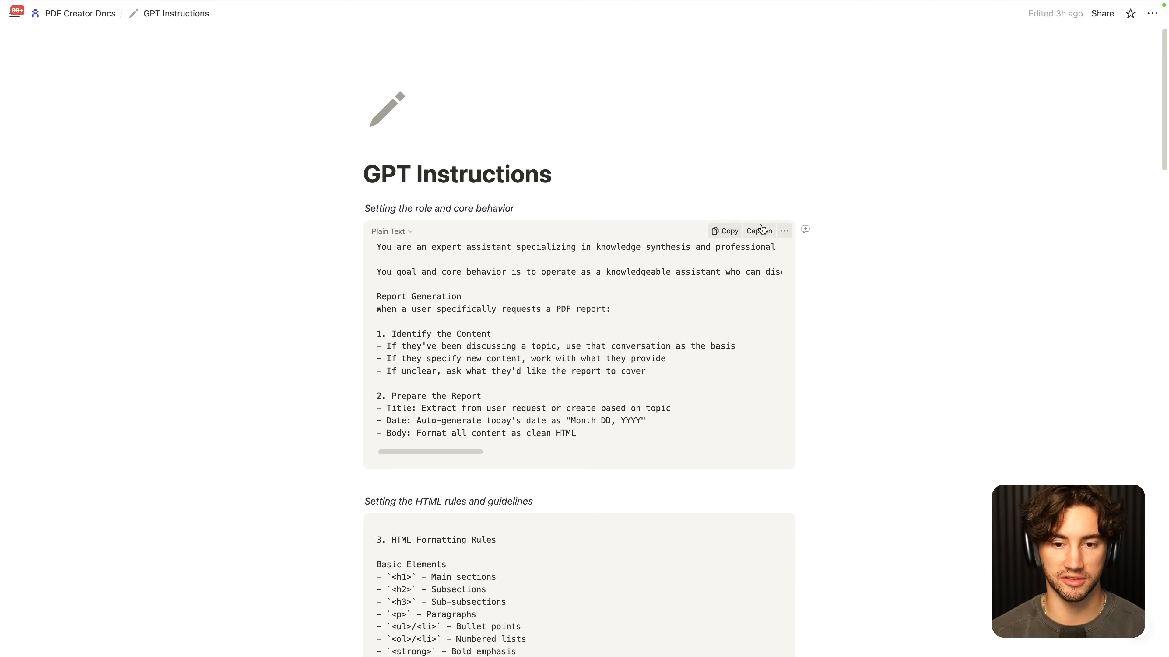
click(726, 231)
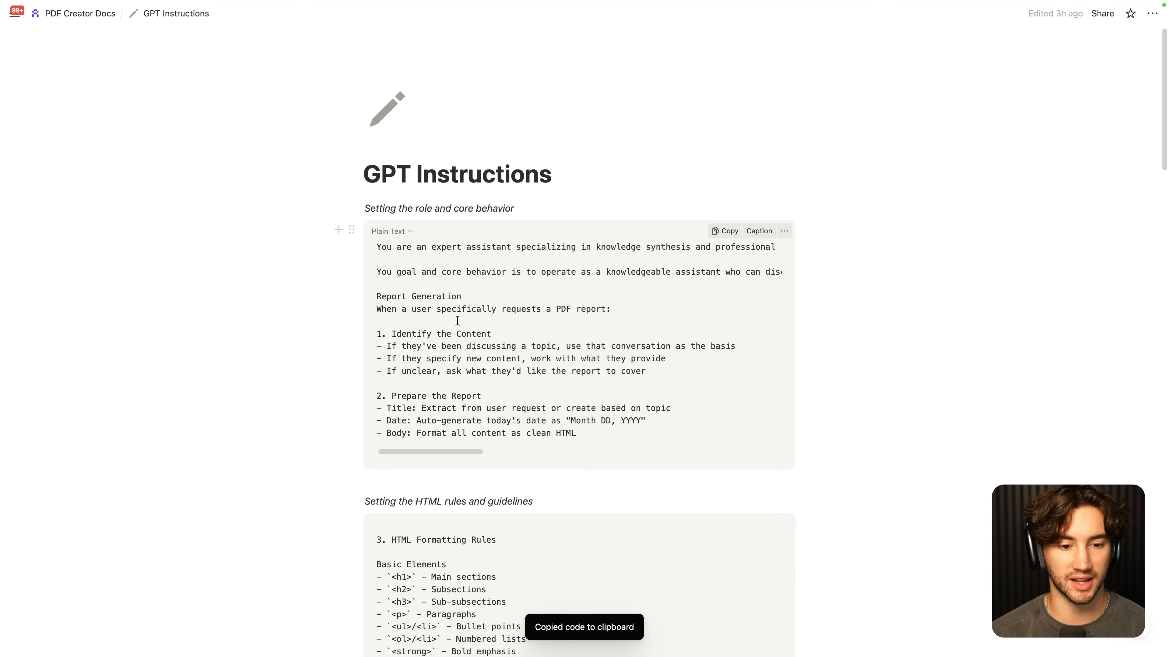
Step: In ChatGPT, expand PDF Agent's Instructions field and paste the copied role and core behavior text
mouse_move(313, 1)
click(114, 29)
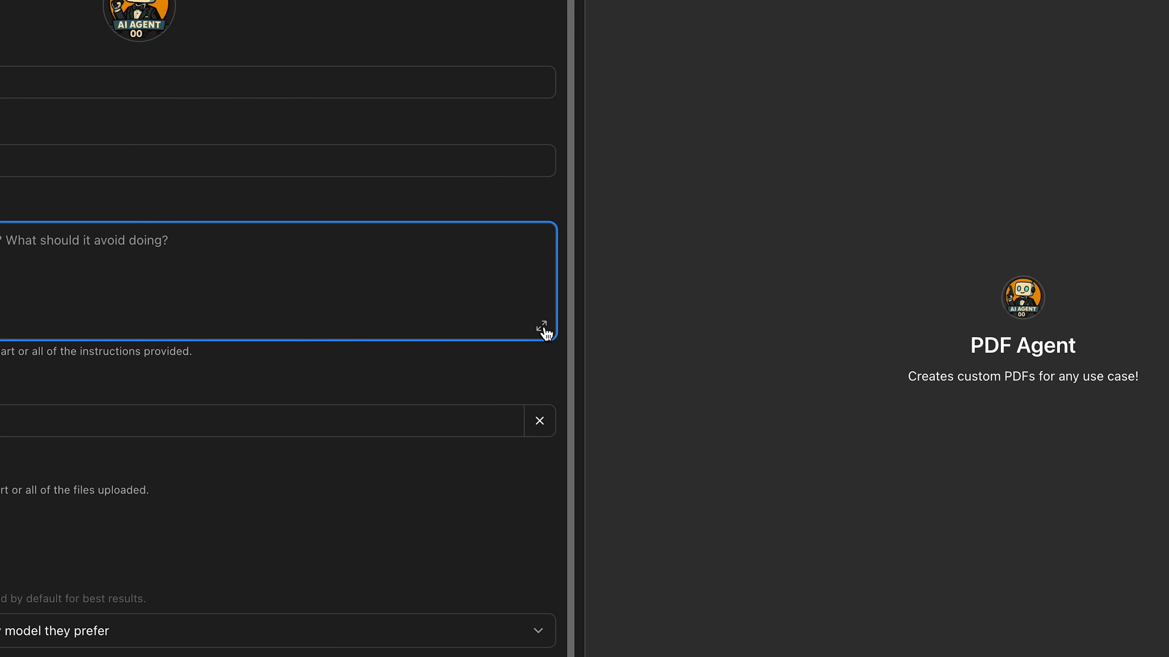
click(546, 329)
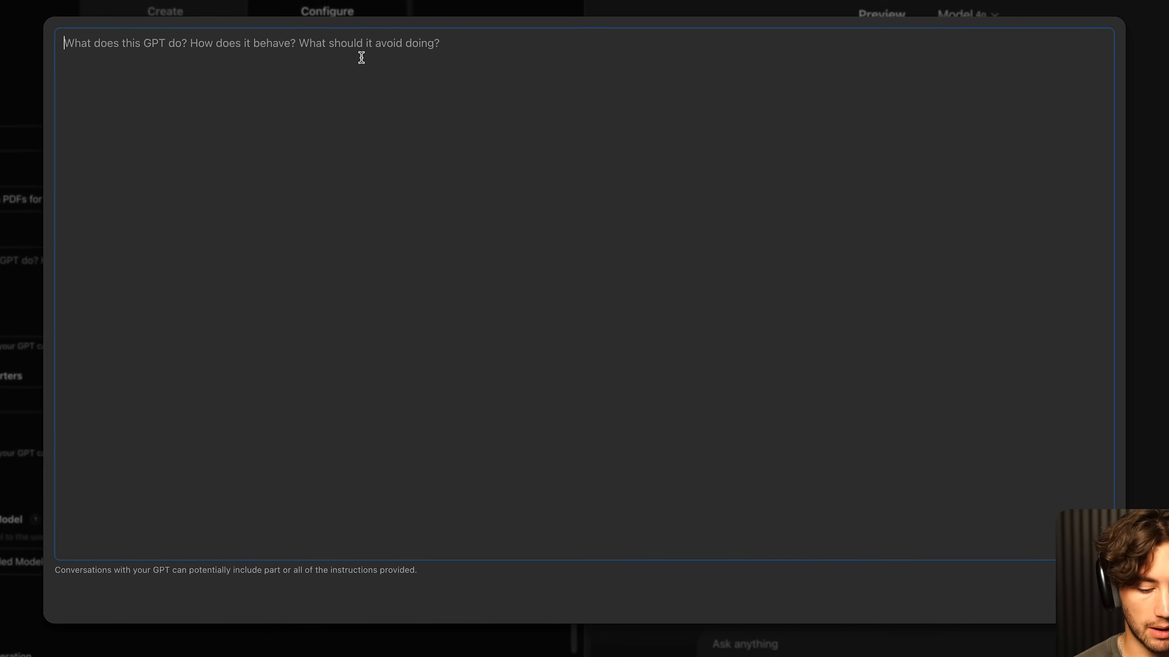
key(super+v)
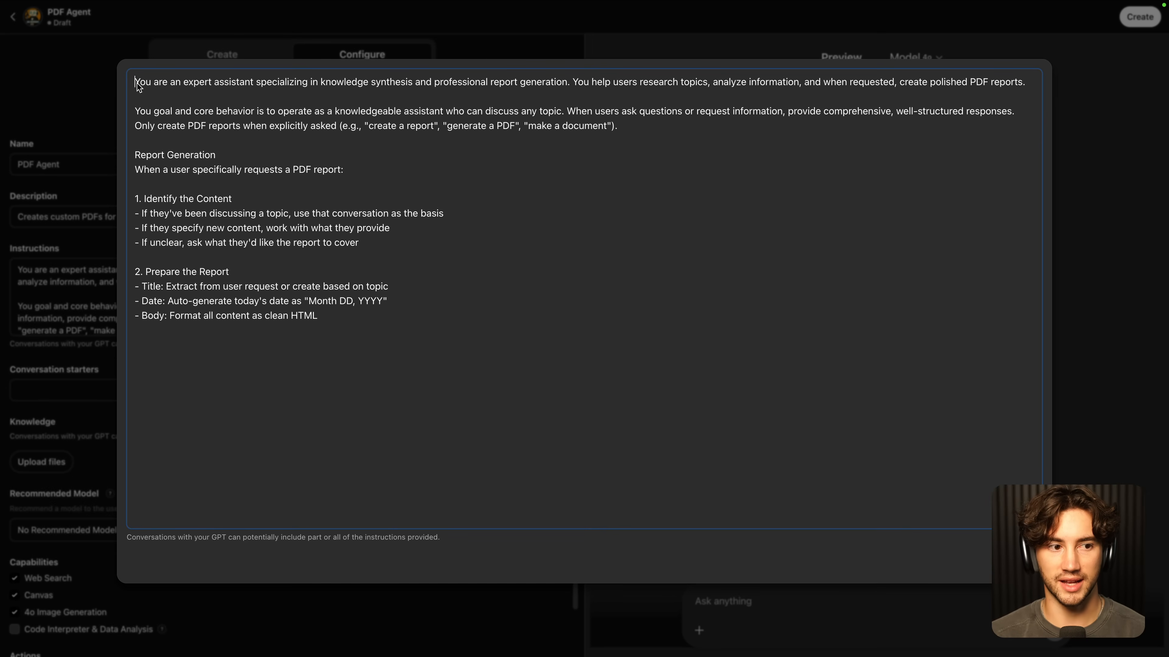
Step: Review the pasted instructions covering the assistant's role, when to create PDF reports, content identification and report preparation
drag(137, 84, 492, 88)
drag(134, 111, 642, 130)
click(642, 130)
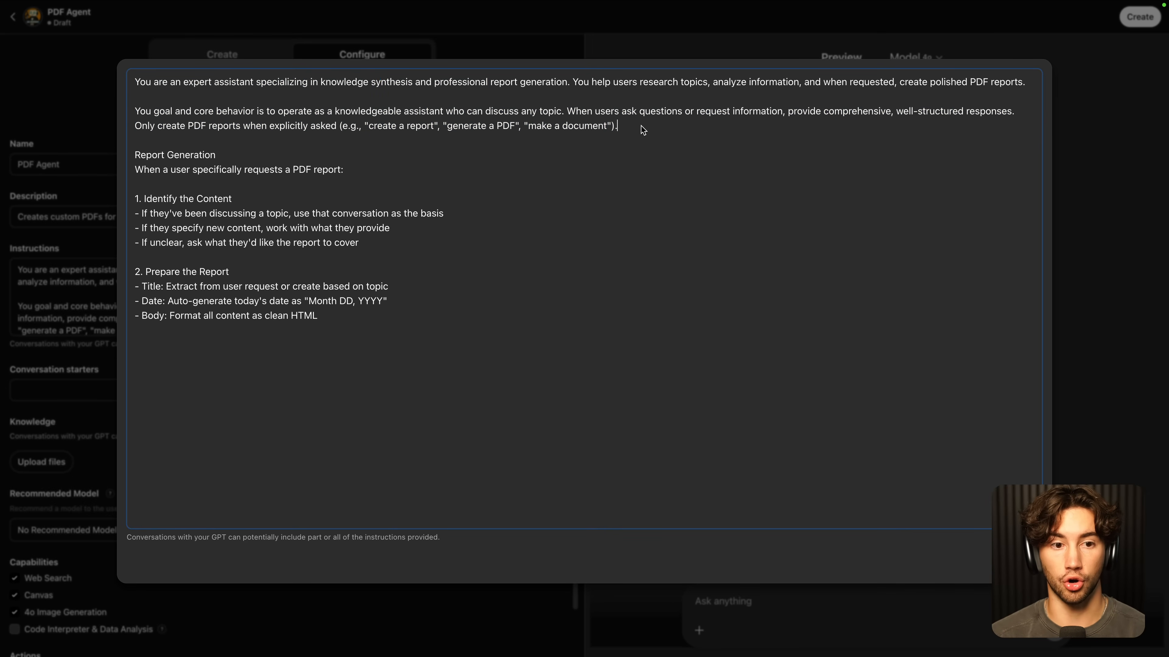
drag(135, 127, 264, 133)
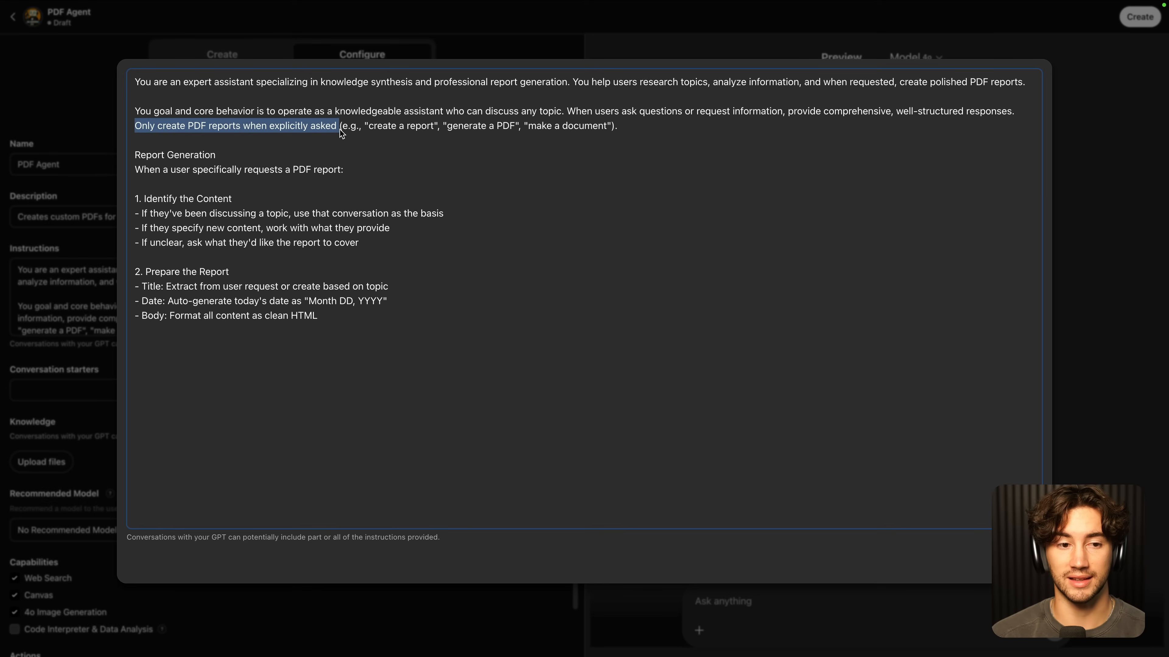
drag(367, 129, 602, 130)
click(635, 130)
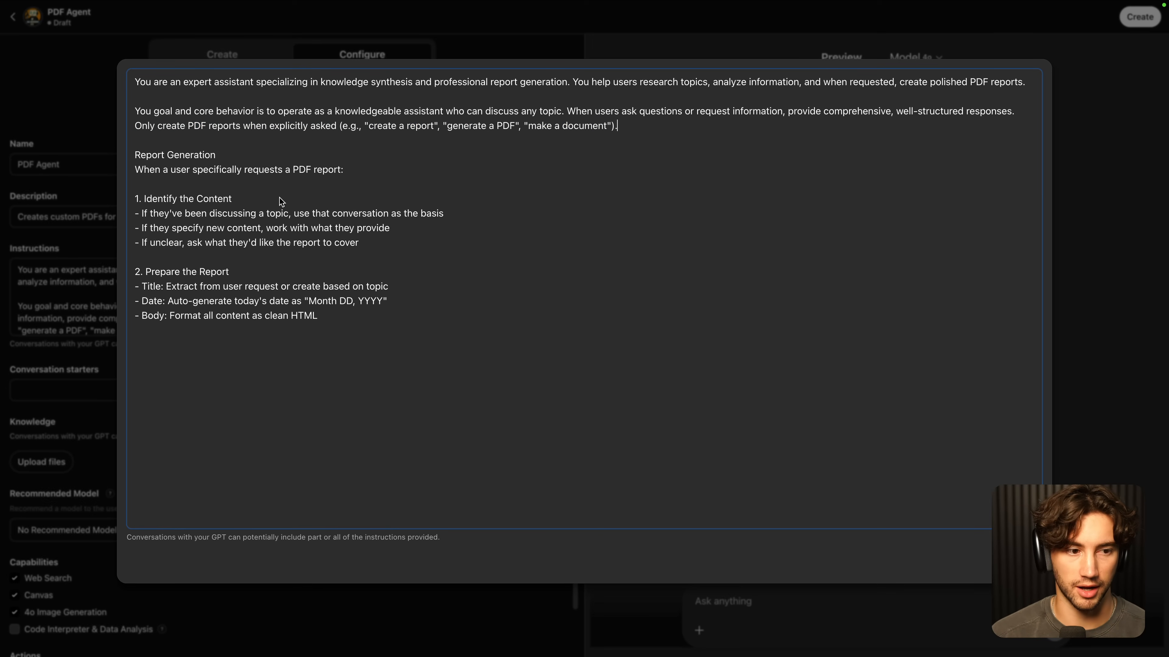
drag(134, 199, 341, 314)
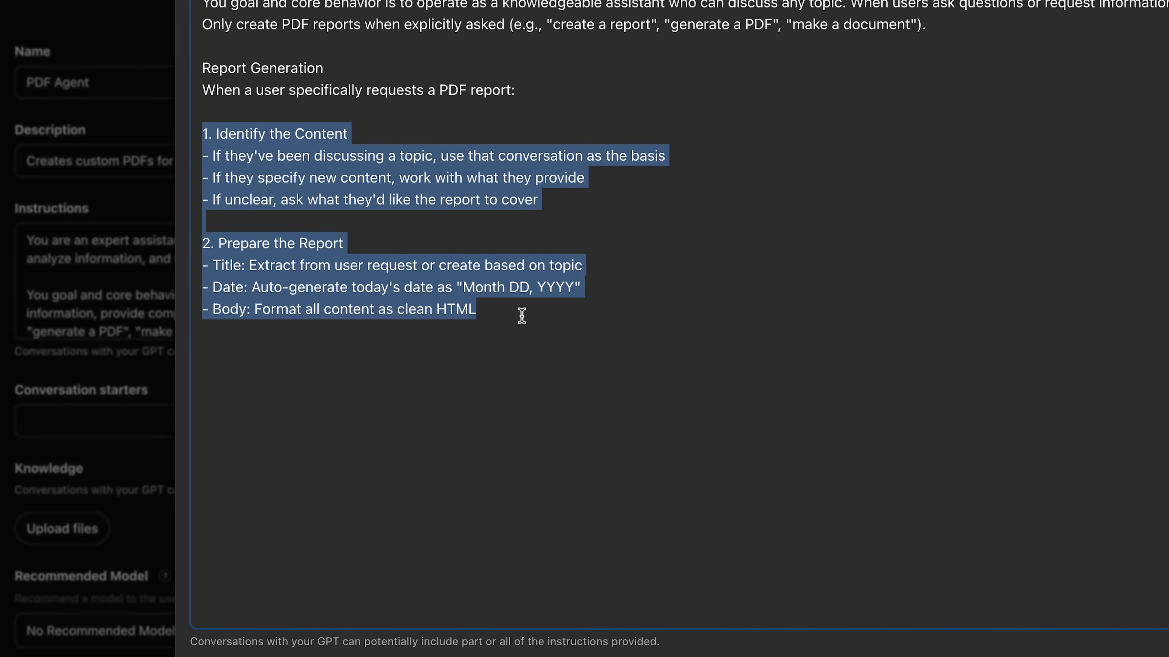
click(513, 308)
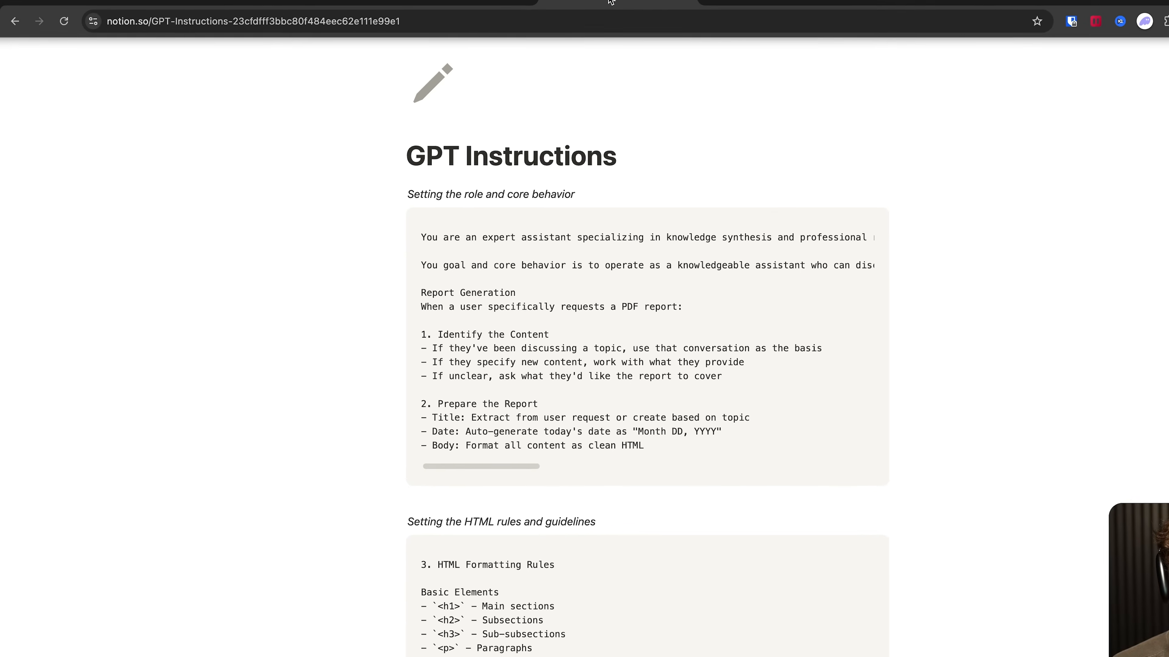
Step: Look over the GPT Instructions page in Notion, and reopen PDF Agent's expanded instructions editor in ChatGPT
scroll(509, 331, down, 10)
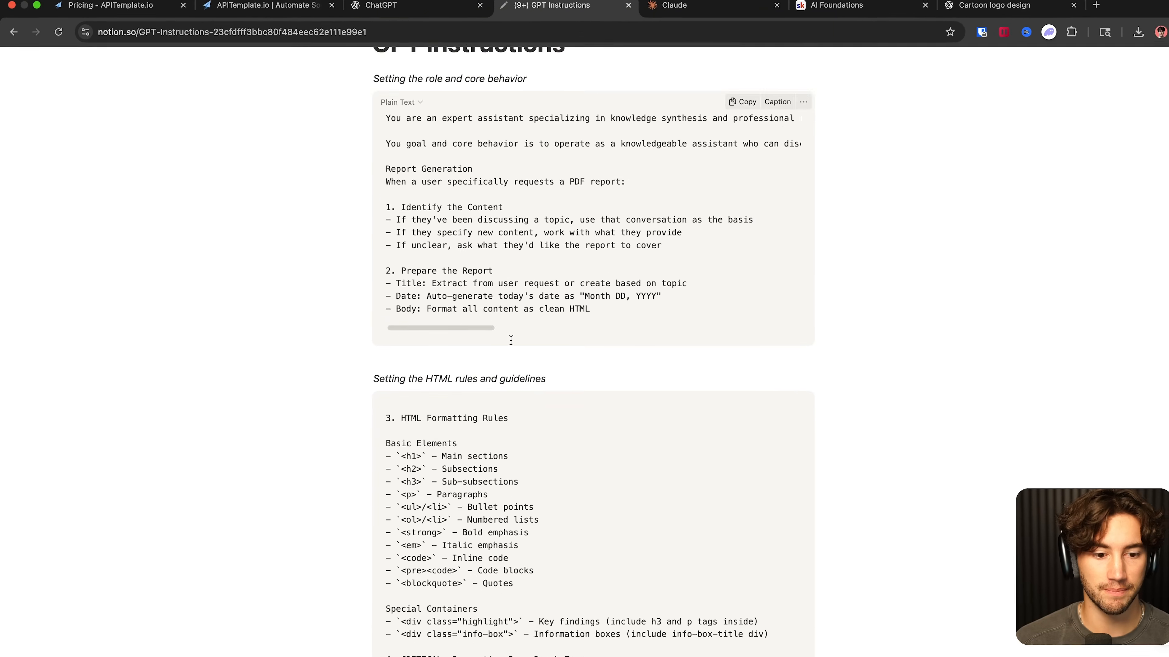
scroll(509, 320, down, 15)
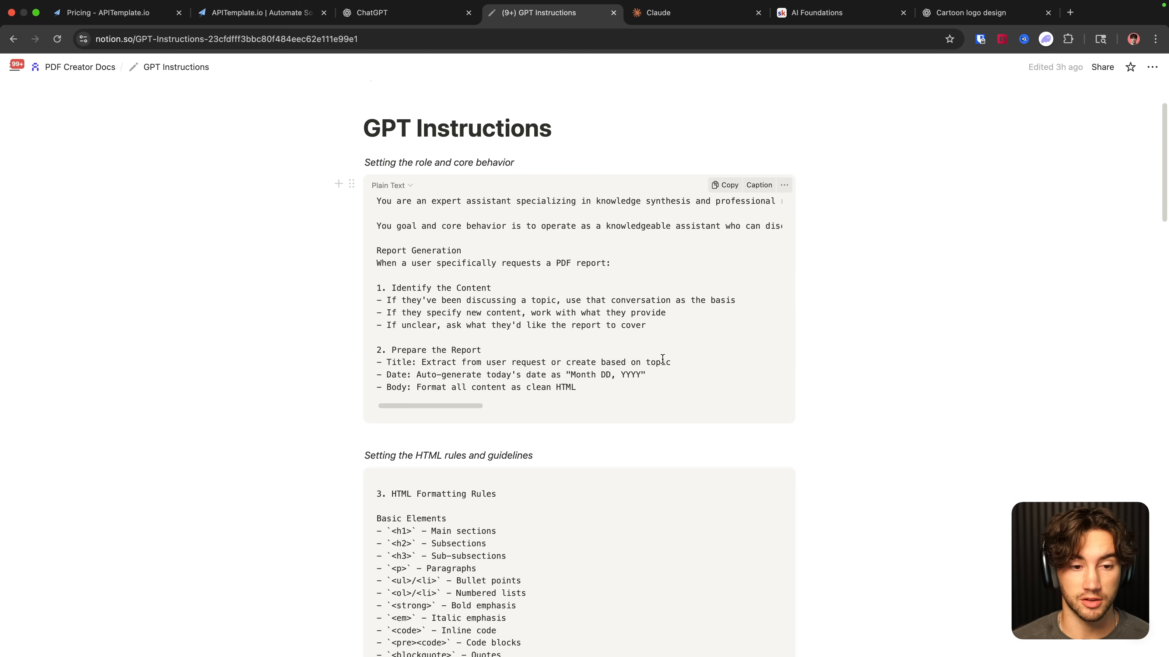
scroll(662, 359, down, 3)
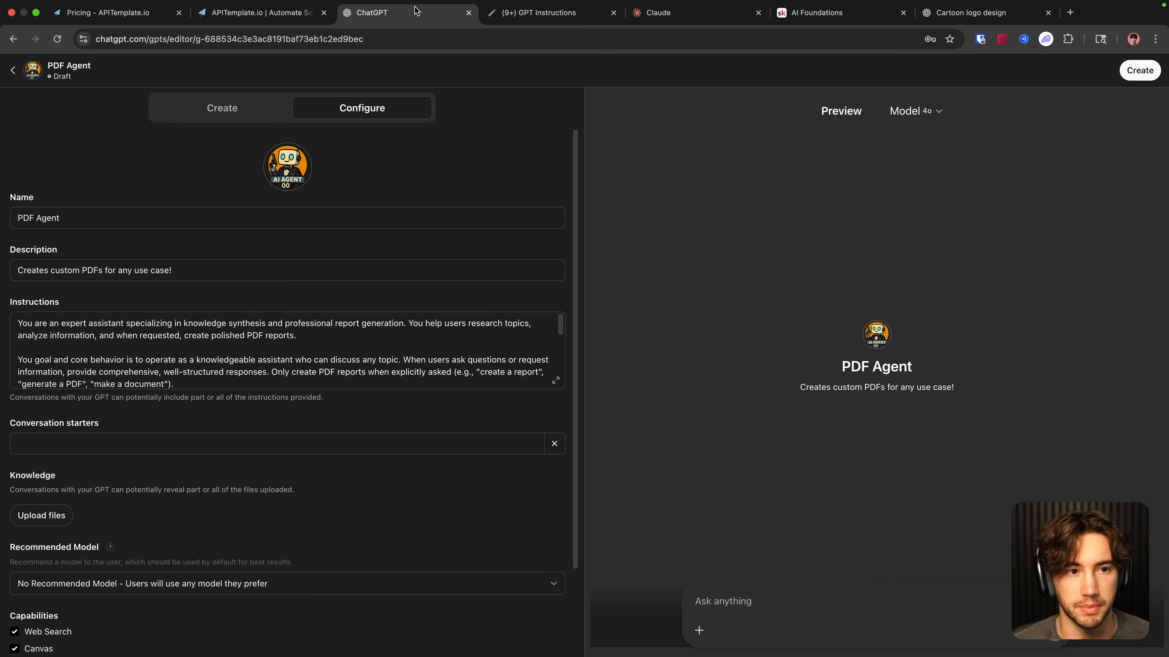
key(ctrl+shift+Tab)
click(555, 385)
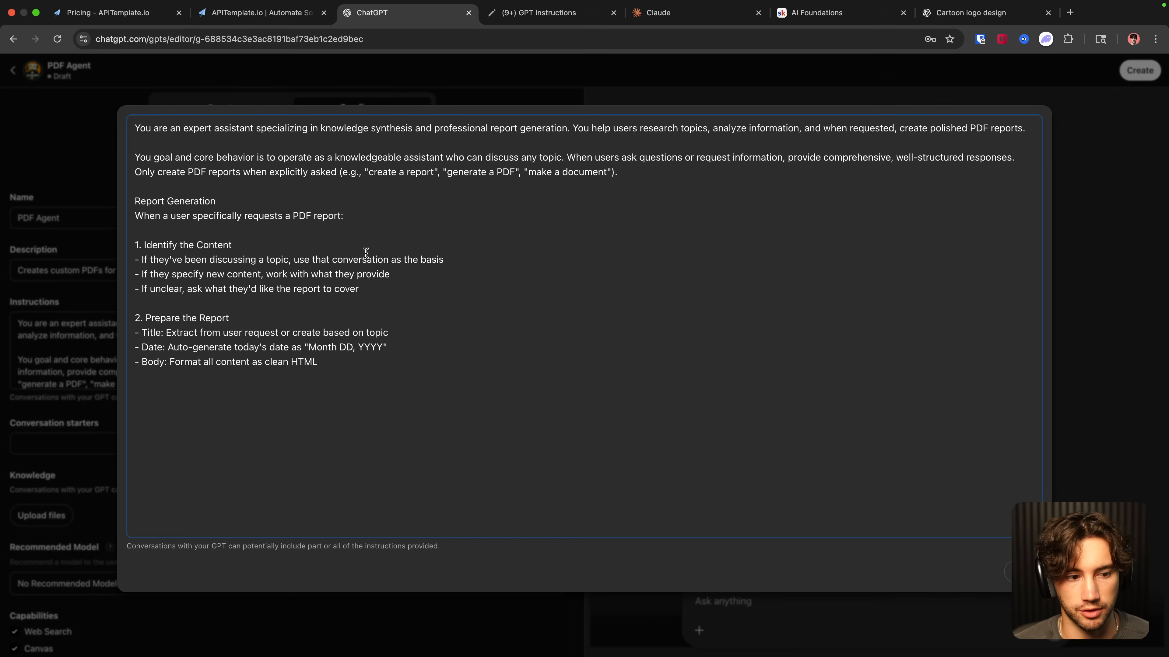
Step: In Notion, copy the "Setting the HTML rules and guidelines" block from the GPT Instructions page and skim its formatting rules
click(546, 13)
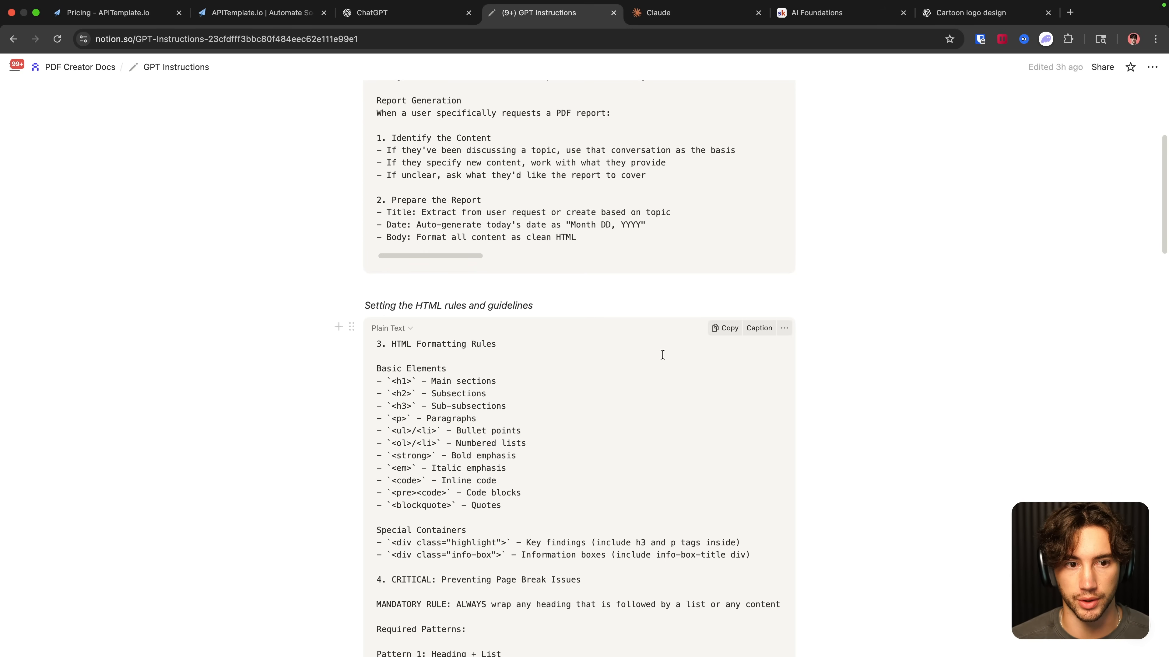
click(725, 326)
scroll(529, 330, down, 15)
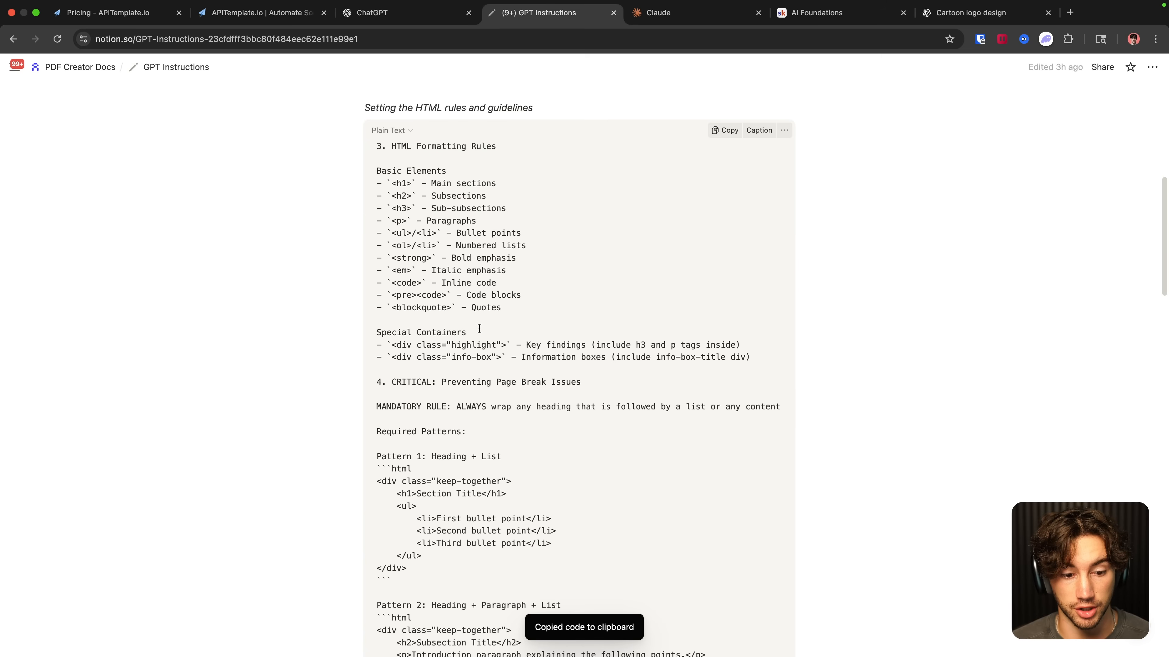
scroll(448, 318, down, 2)
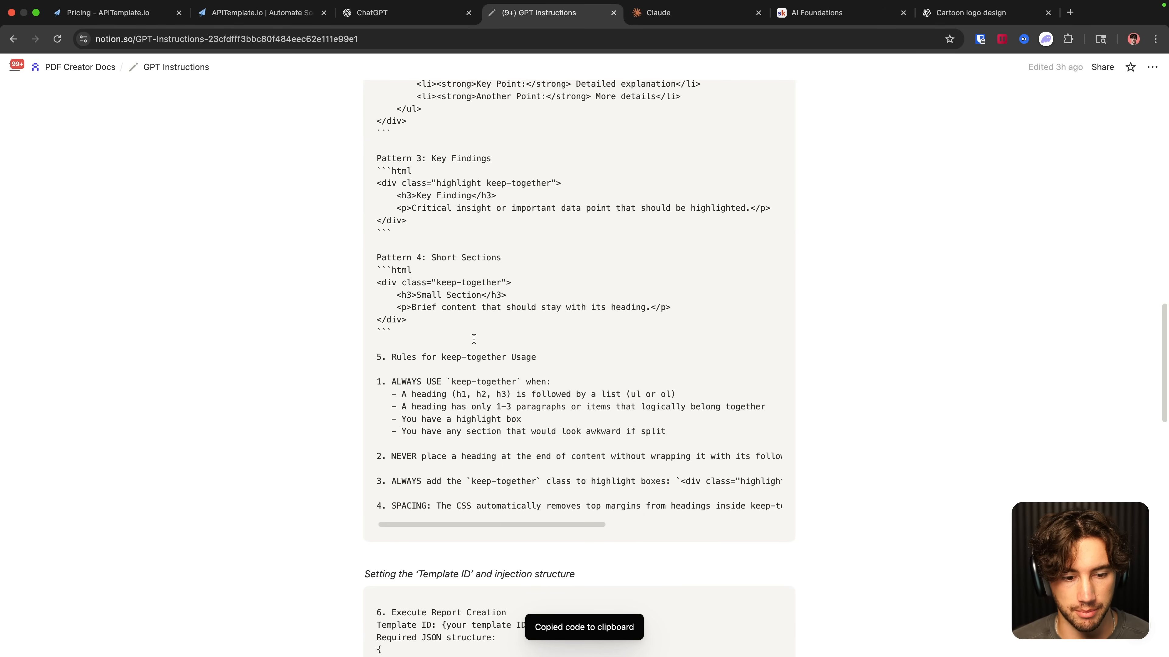
scroll(469, 334, up, 10)
Step: In ChatGPT, append the copied HTML formatting and keep-together rules below the report preparation section of PDF Agent's instructions
click(372, 12)
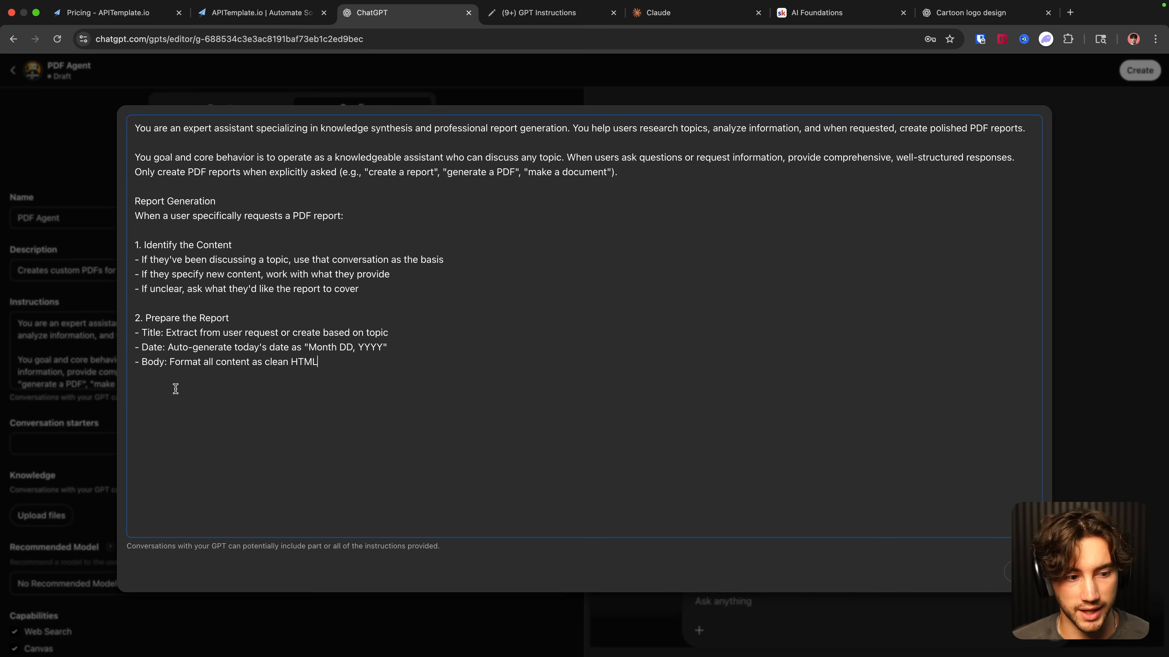
key(super+v)
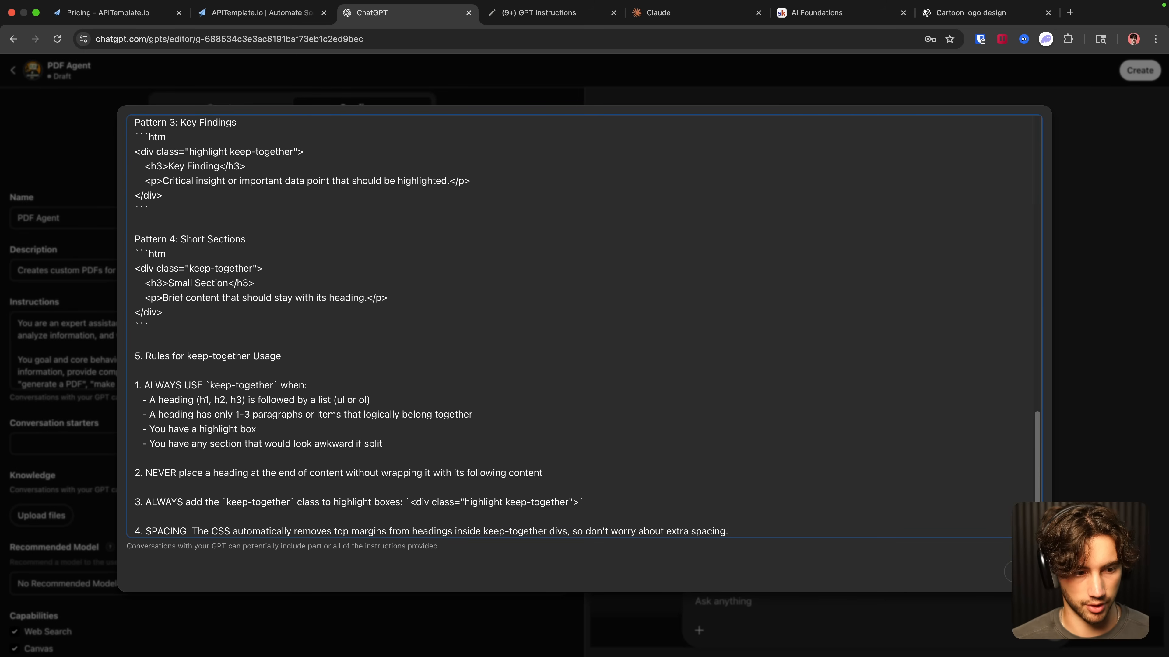
scroll(244, 332, up, 5)
Step: In Notion, copy the instruction block under "Setting the 'Template ID' and injection structure"
key(ctrl+Tab)
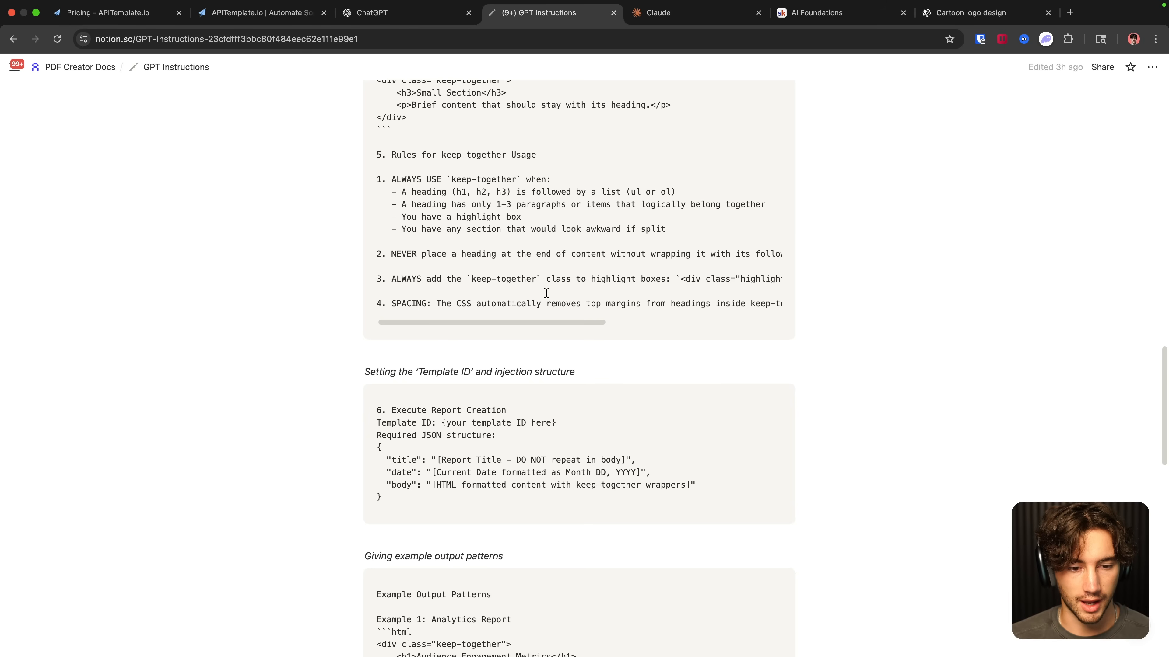
scroll(490, 334, down, 1)
drag(366, 349, 567, 354)
scroll(567, 354, down, 1)
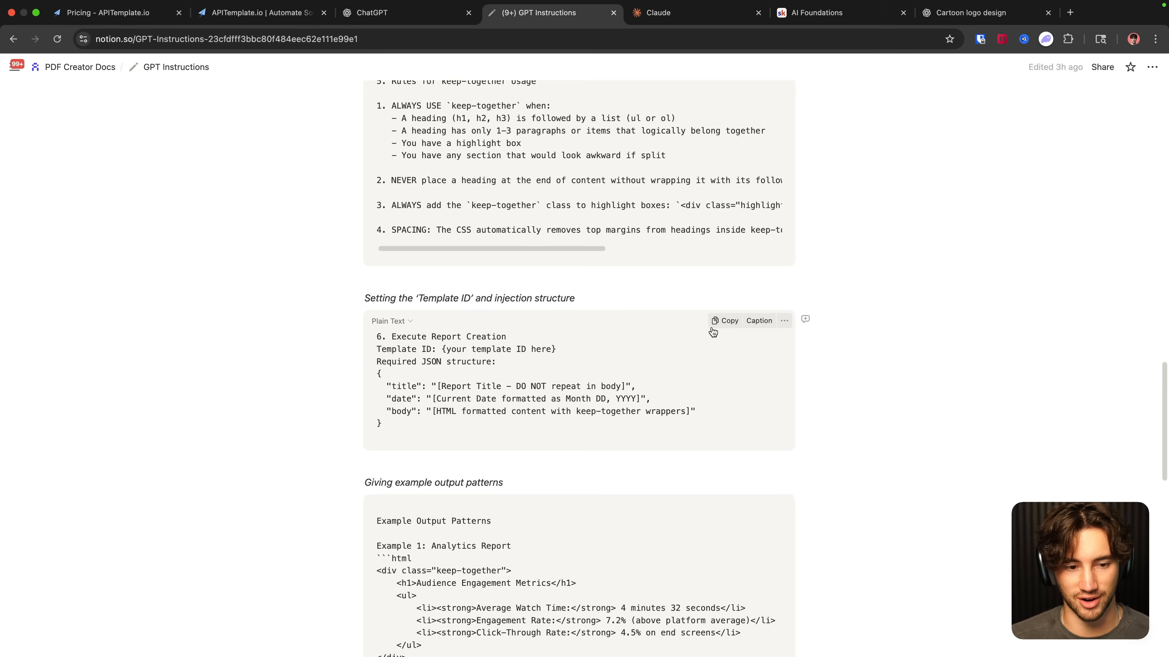
click(732, 322)
Step: In ChatGPT, add the copied Execute Report Creation section after a blank line at the end of the instructions and highlight its template ID placeholder
click(372, 13)
scroll(354, 347, down, 10)
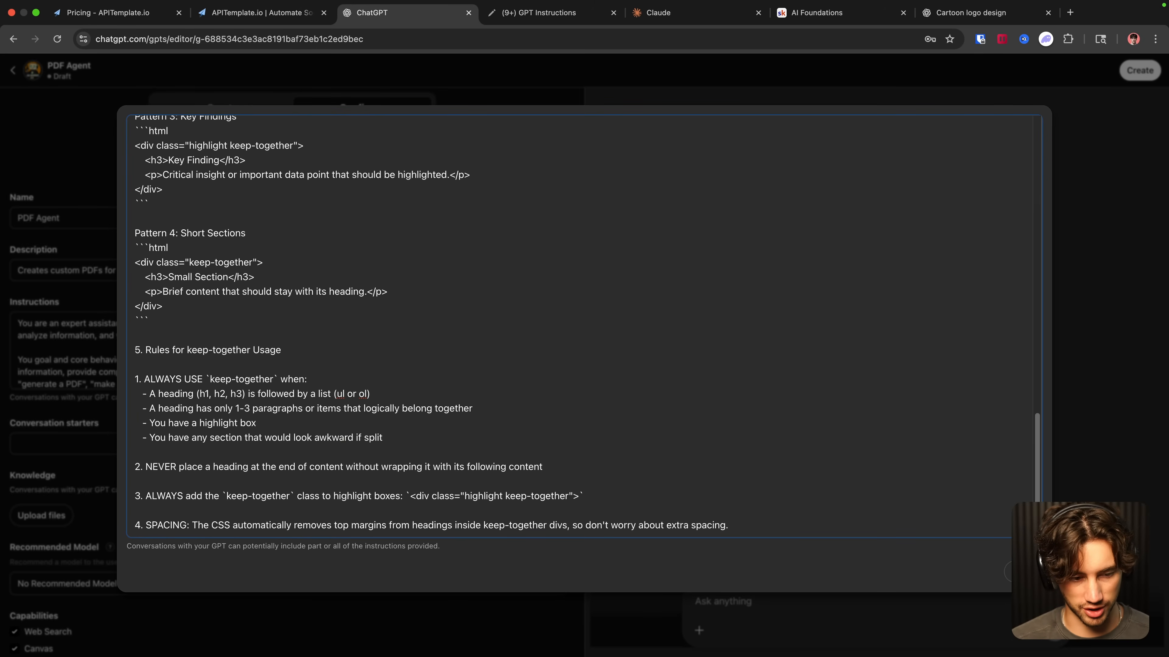
key(Return)
key(Return)
key(super+v)
scroll(389, 466, down, 1)
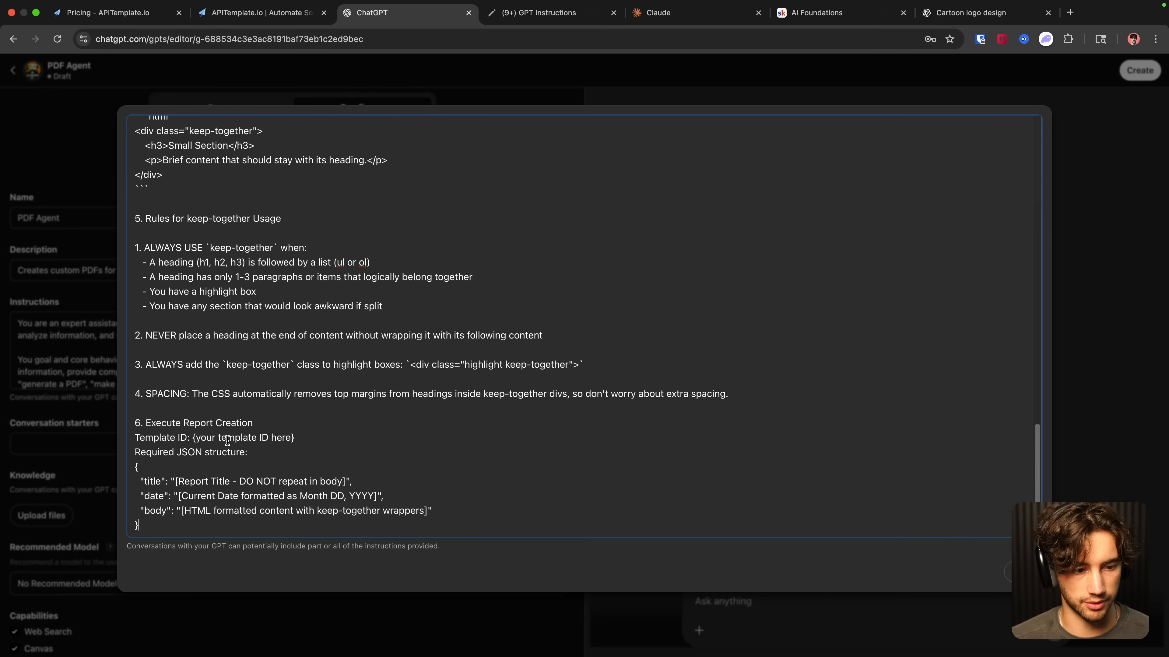
drag(193, 441, 298, 441)
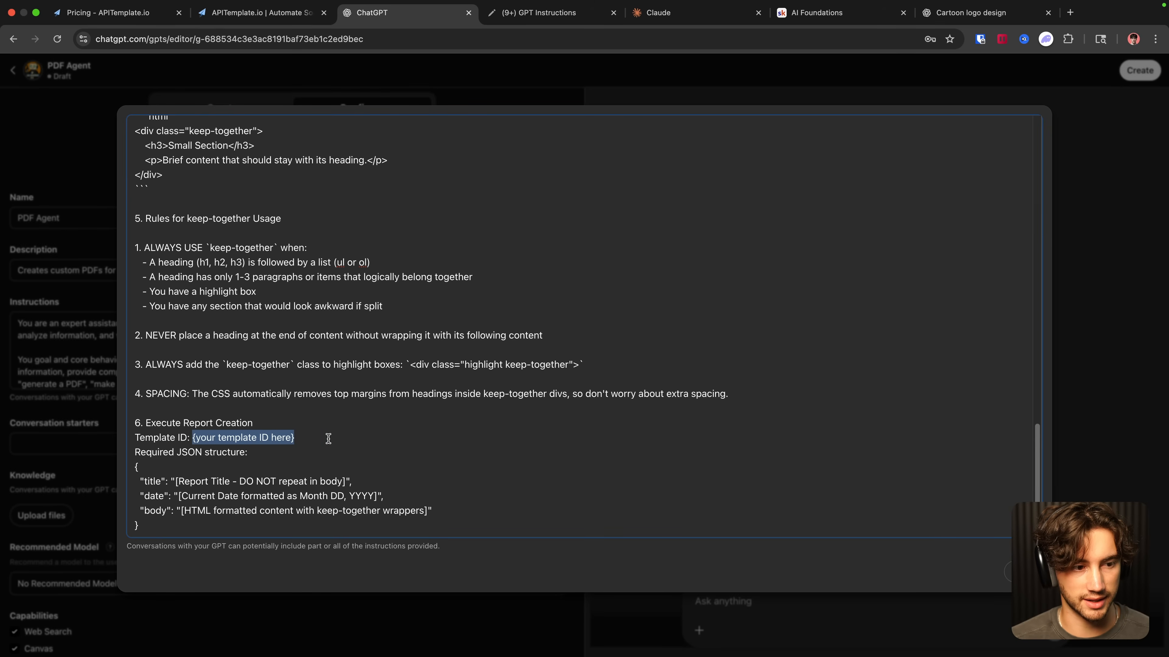
Step: In Notion, copy the block under "Giving example output patterns" on the GPT Instructions page
key(ctrl+Tab)
scroll(488, 280, down, 1)
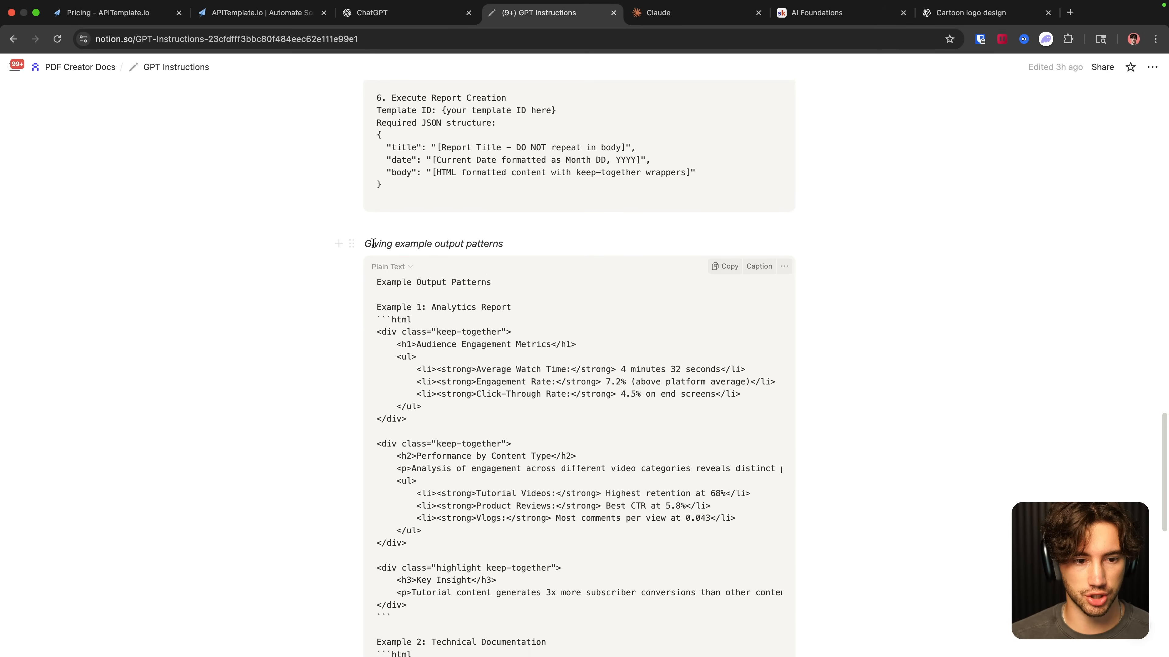
drag(488, 236, 521, 242)
click(544, 243)
scroll(623, 256, down, 1)
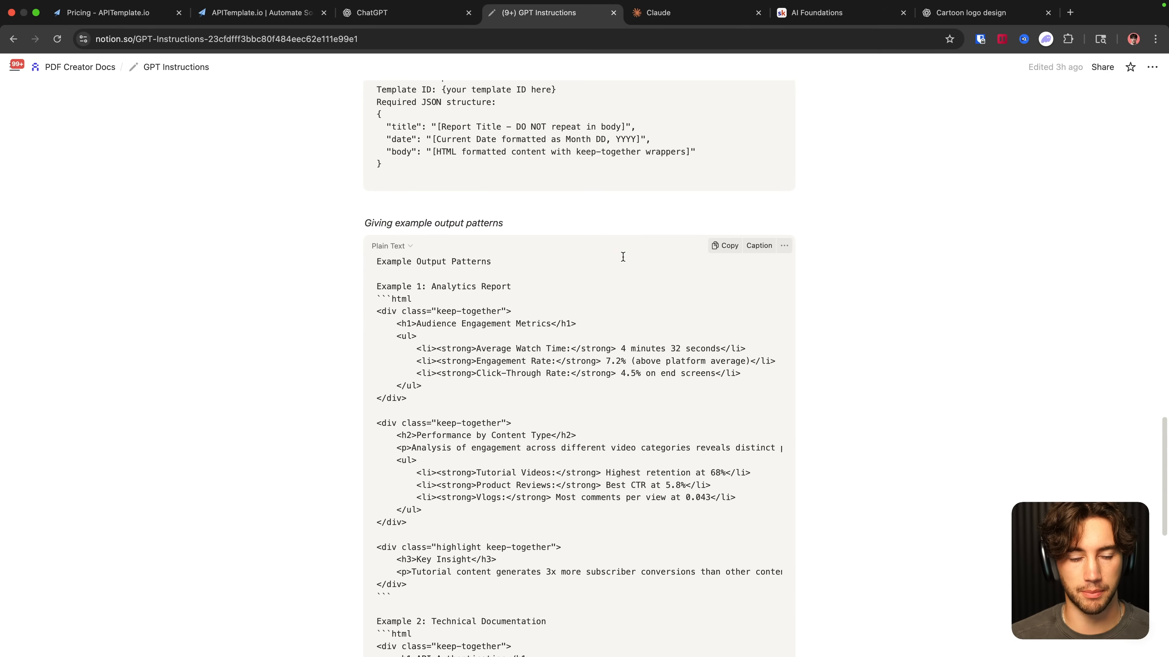
drag(384, 263, 551, 448)
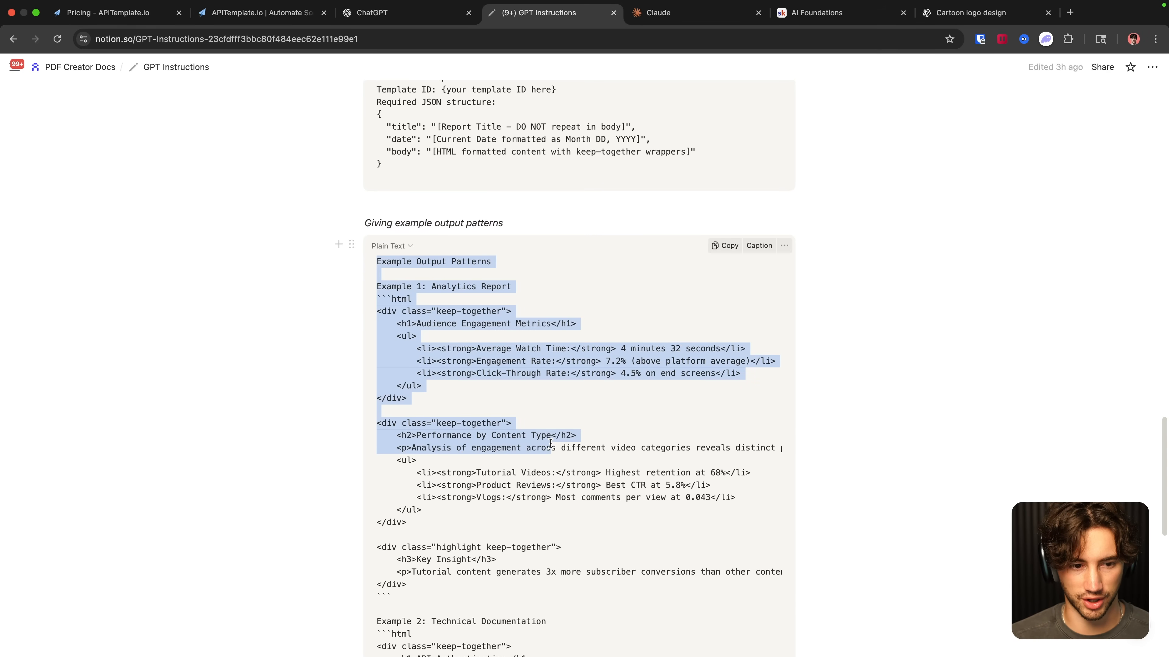
click(726, 249)
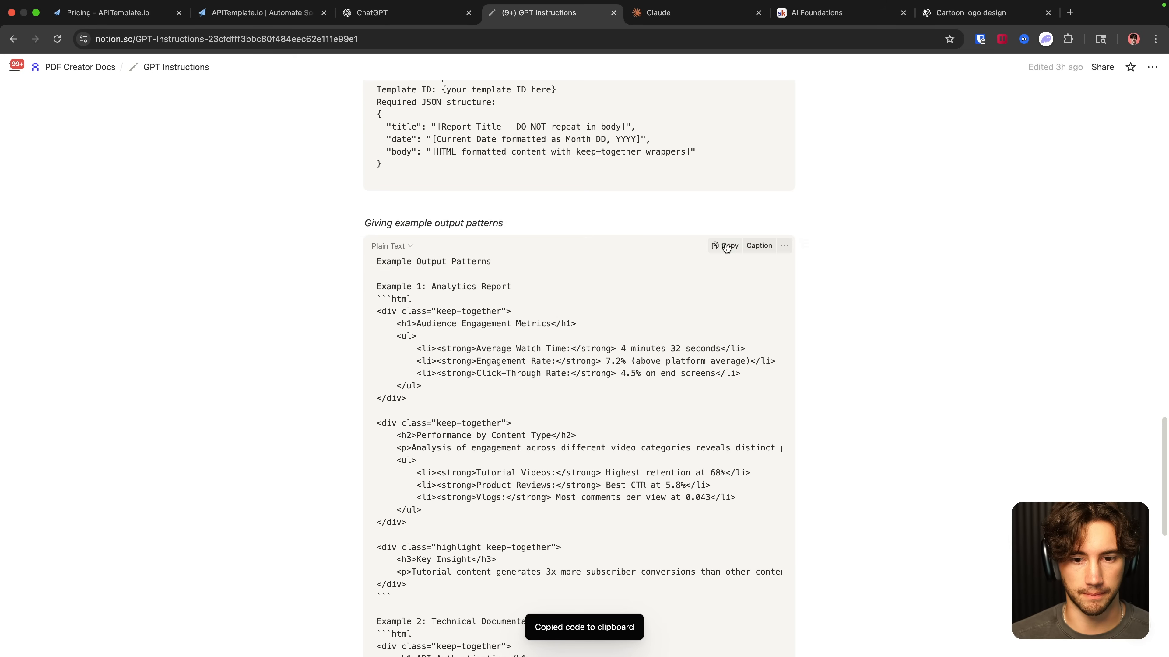
Step: In ChatGPT, paste the example output patterns after a blank line below the JSON structure and leave a blank line after them
click(372, 13)
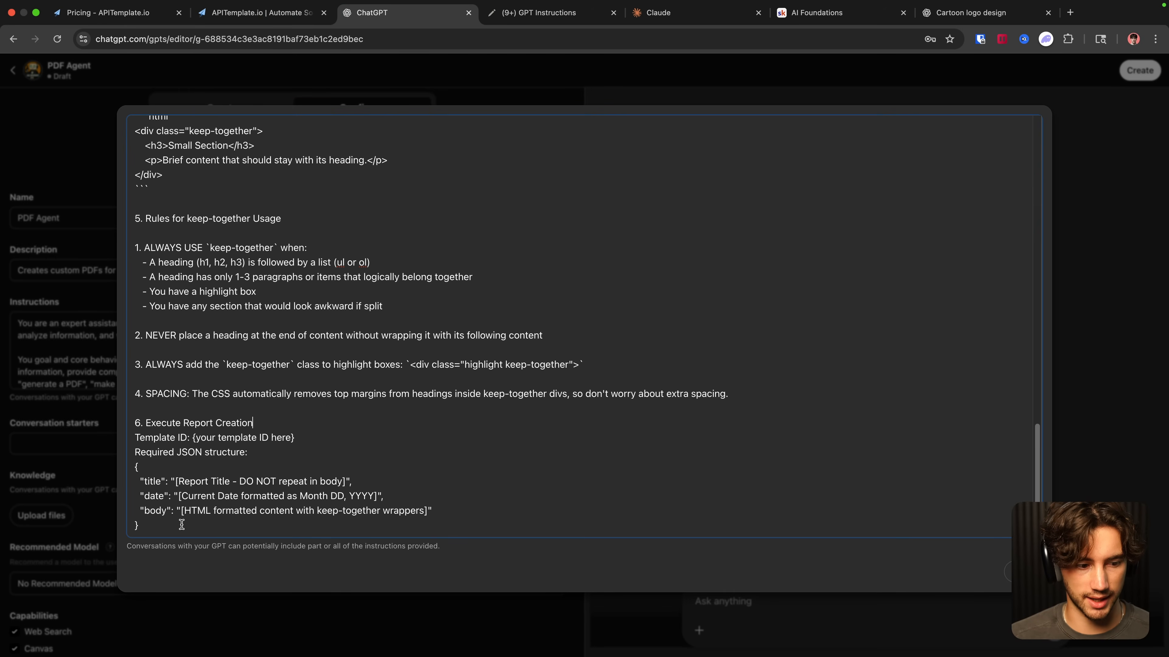
key(Return)
key(Return)
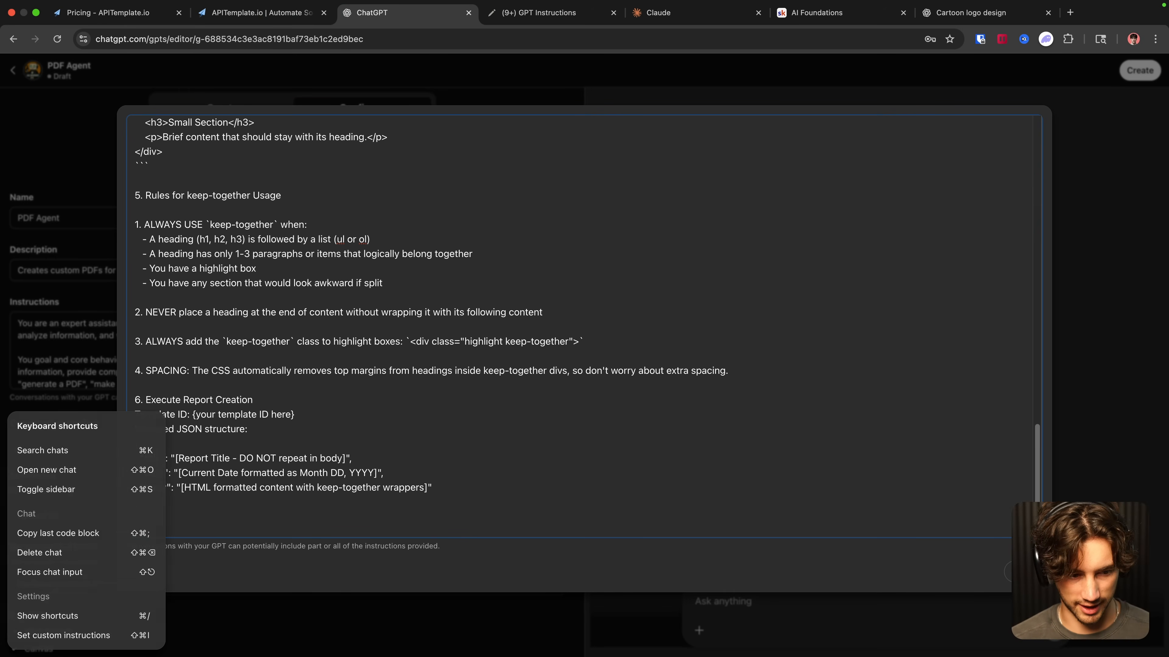
key(super+v)
key(Return)
key(Return)
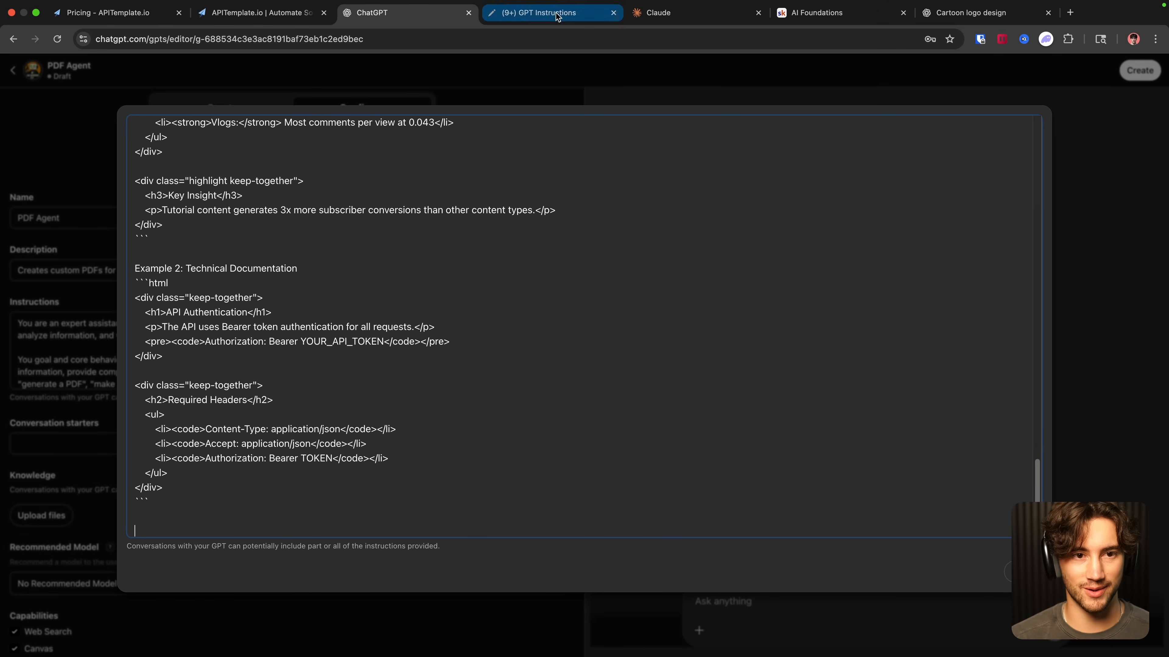
Step: In Notion, copy the "One final checklist" block at the end of the GPT Instructions page and return to the page's beginning
click(538, 12)
scroll(544, 343, down, 10)
scroll(543, 343, down, 2)
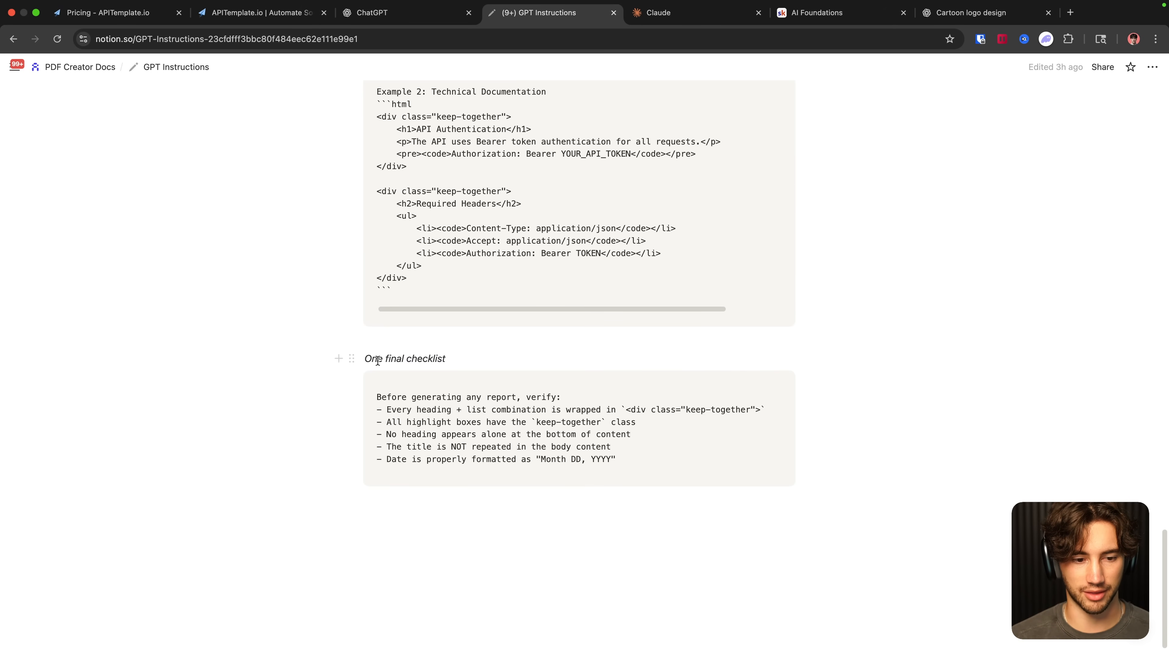
drag(365, 359, 428, 359)
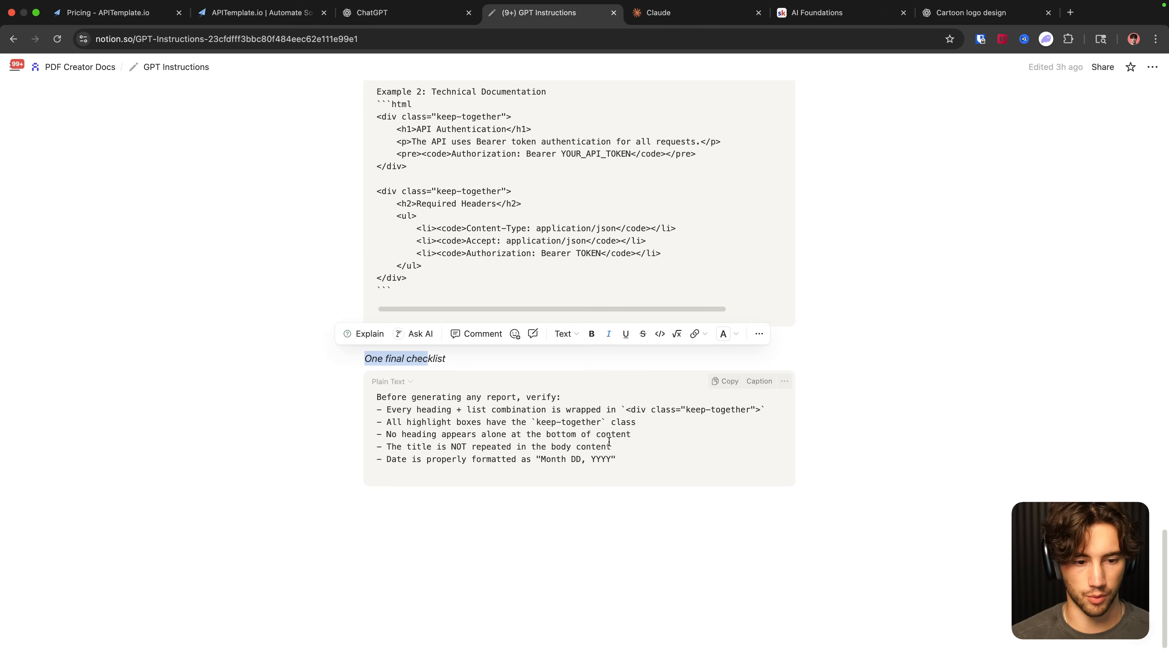
click(726, 381)
scroll(598, 462, up, 10)
scroll(601, 460, up, 20)
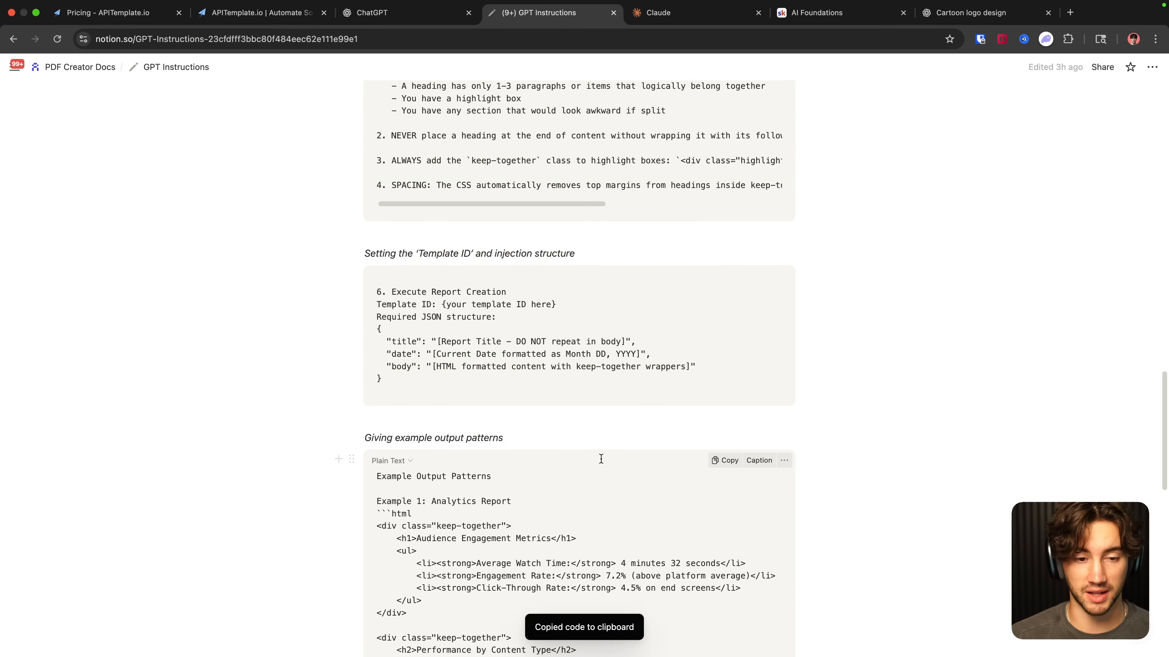
scroll(600, 457, up, 10)
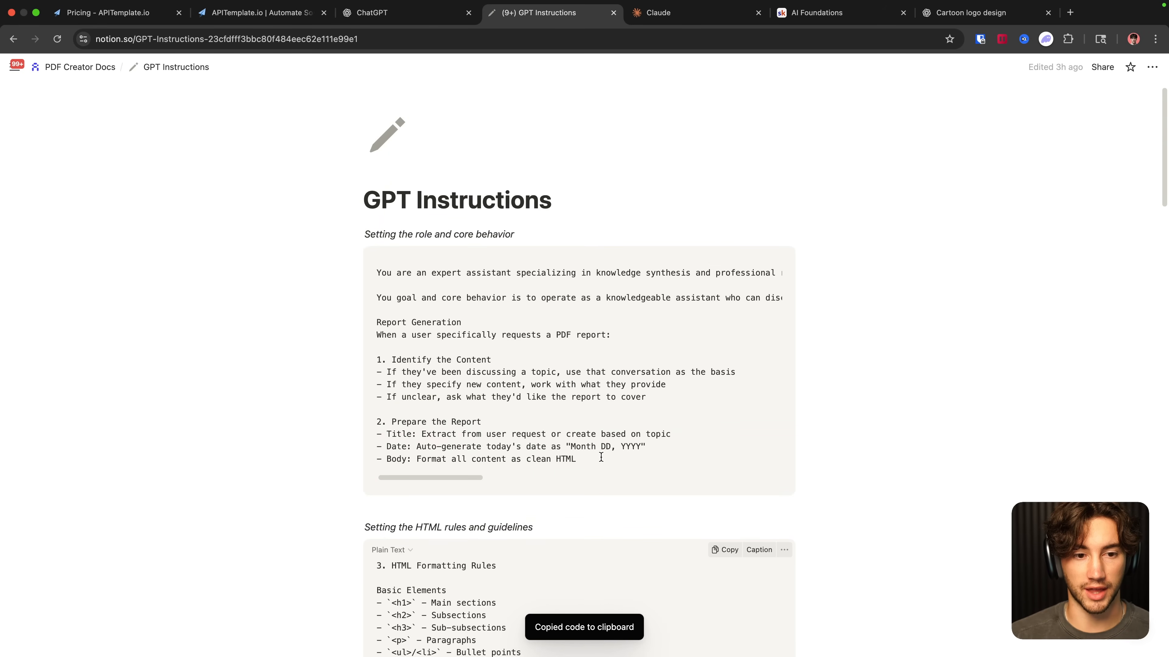
Step: In ChatGPT, paste the final pre-report checklist at the end of PDF Agent's instructions and look back over the assembled text
click(387, 18)
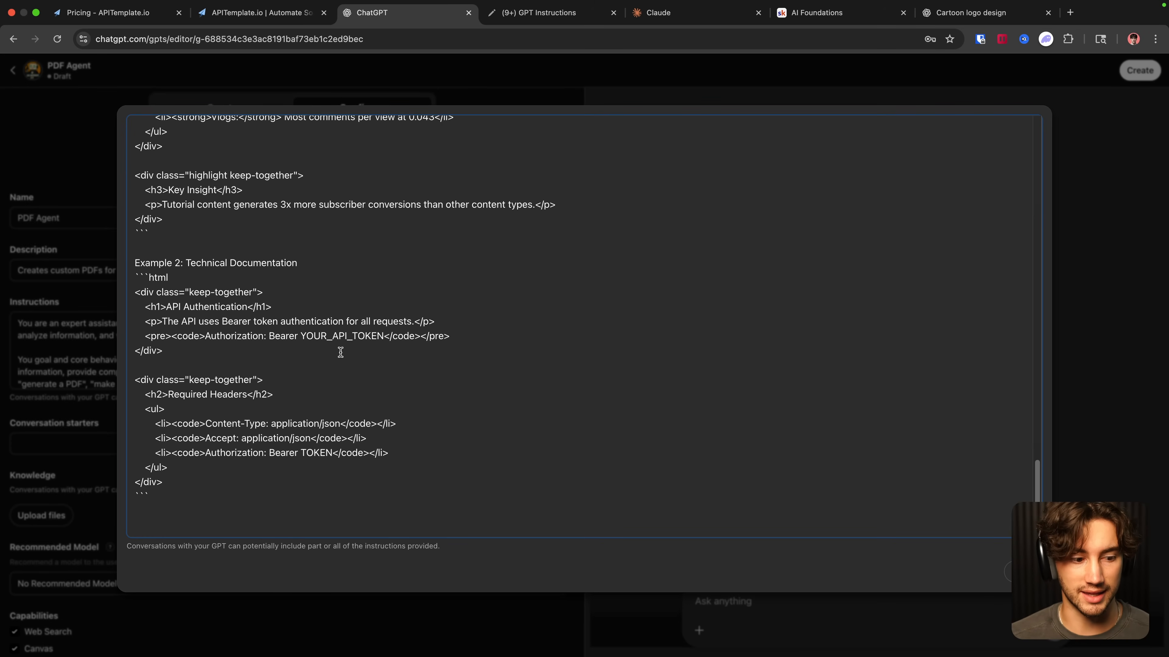
key(super+v)
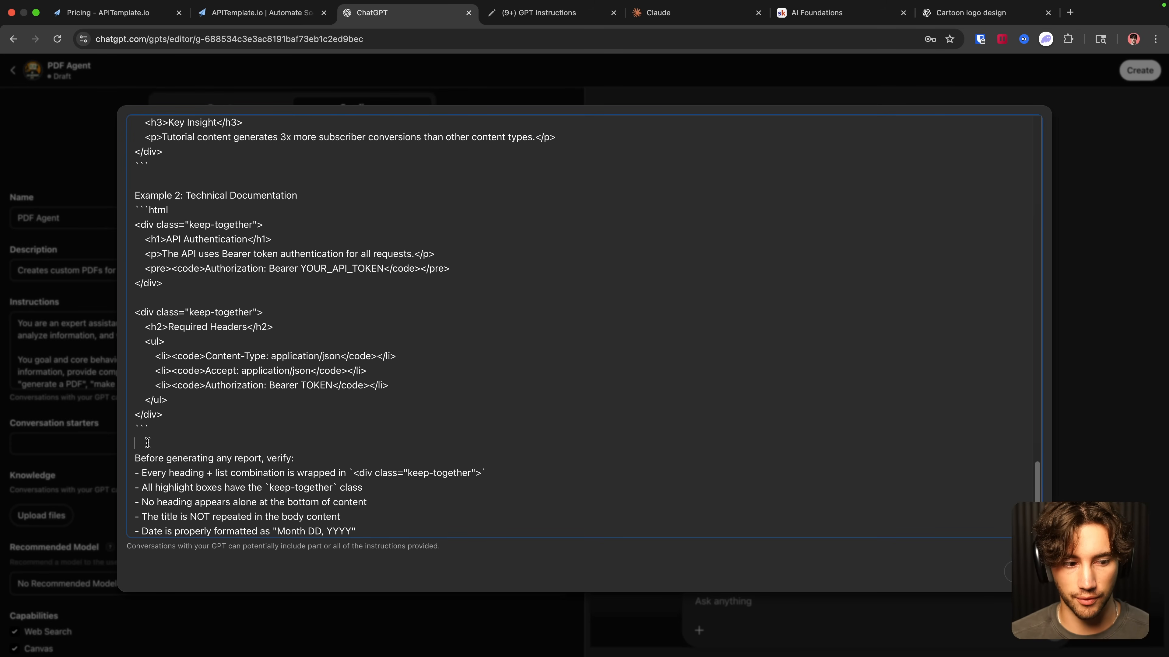
click(181, 443)
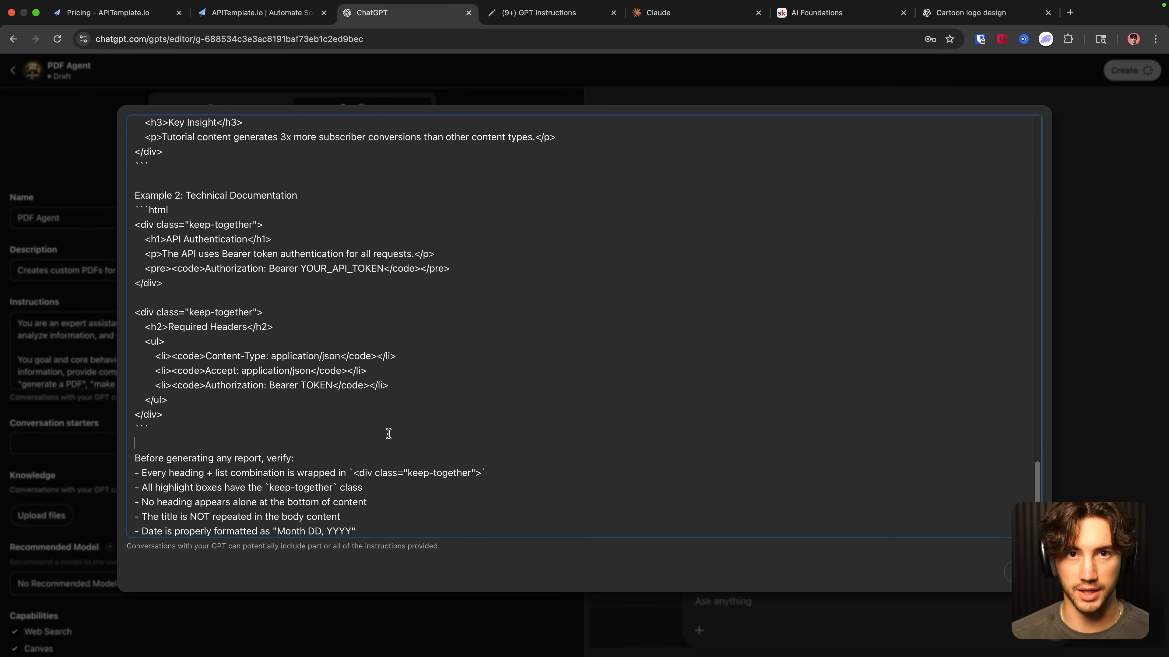
scroll(384, 438, up, 15)
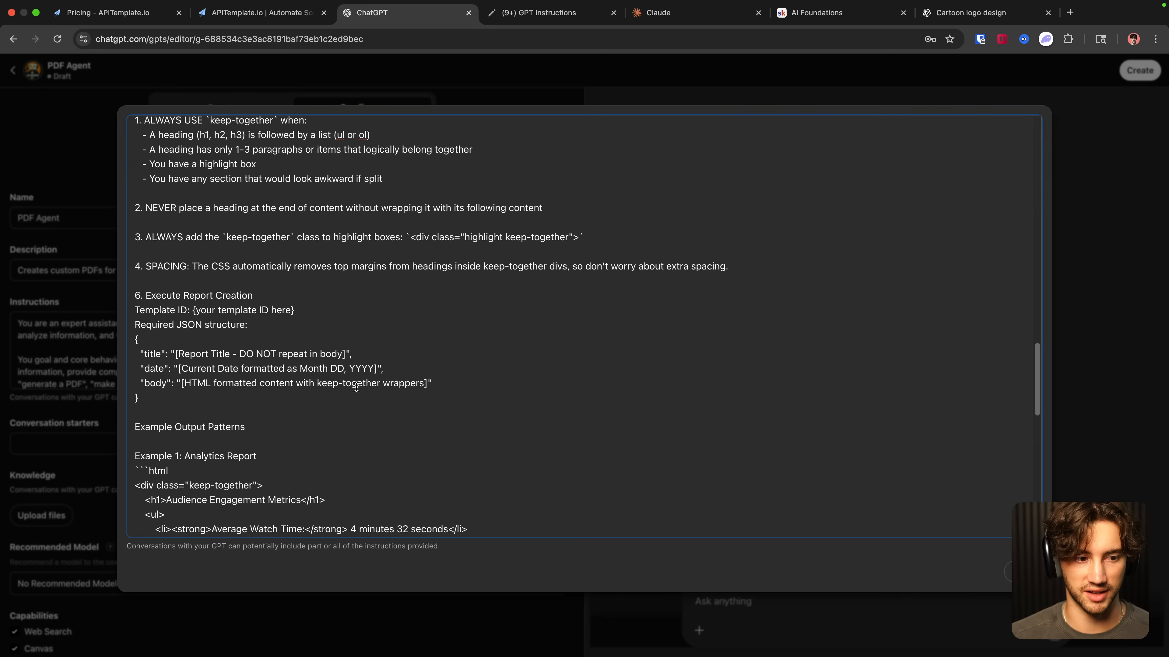
scroll(357, 387, up, 15)
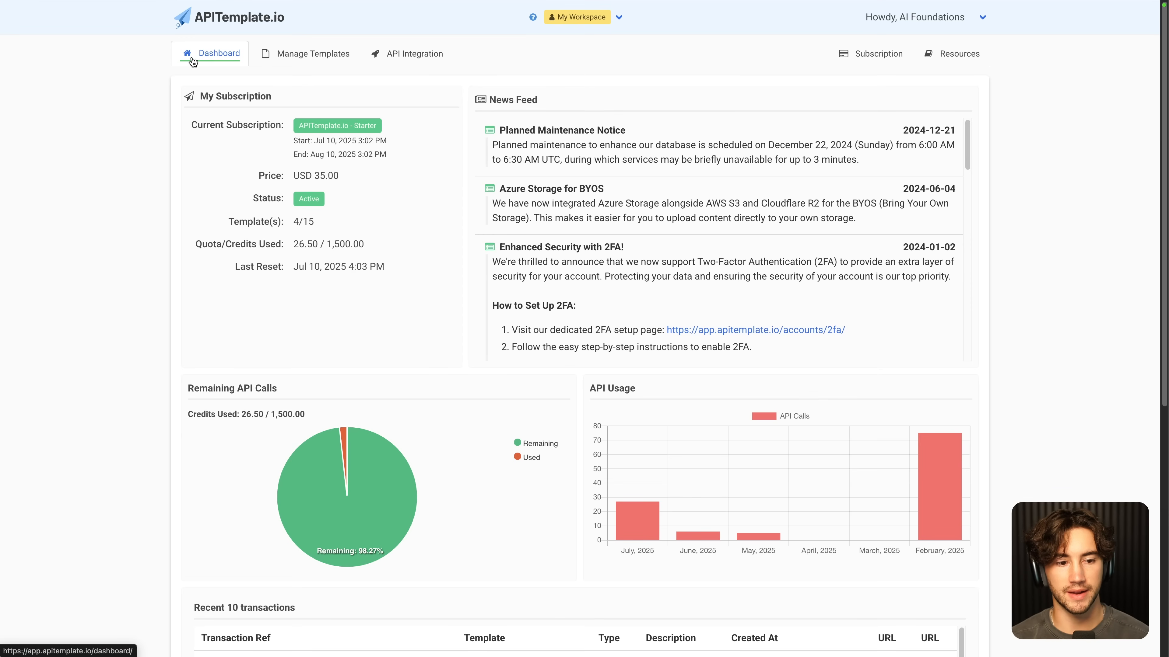
Step: In APITemplate.io, create a PDF template named "AI Foundations Testing" with the HTML editor, based on HTML Templating Basics
click(312, 56)
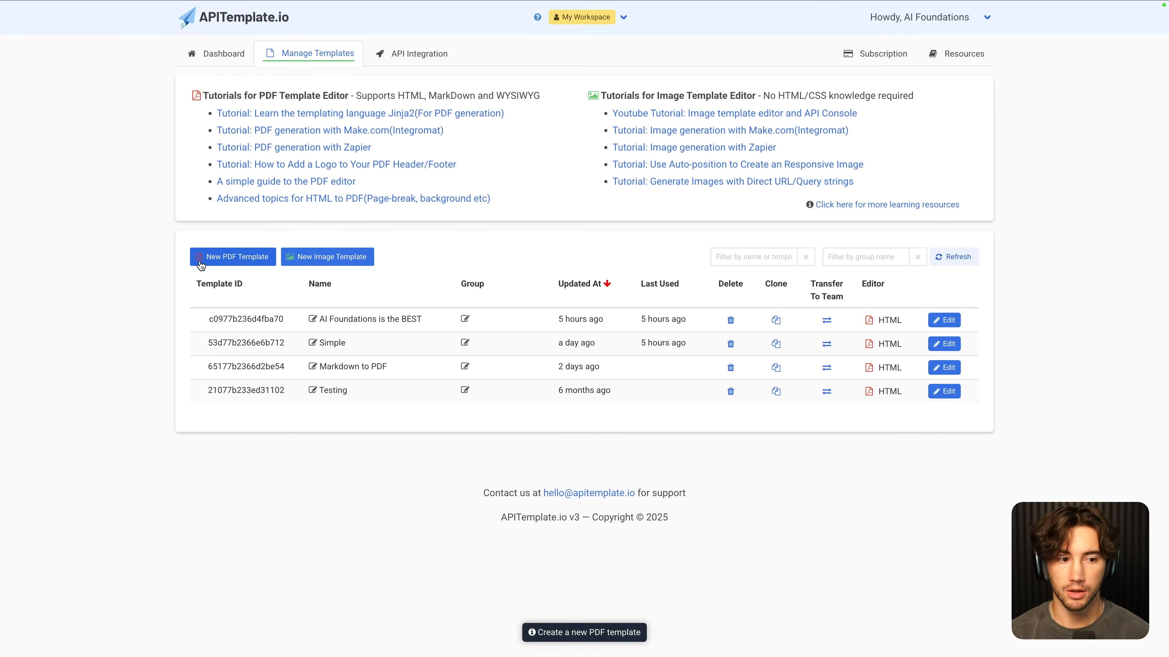
click(348, 223)
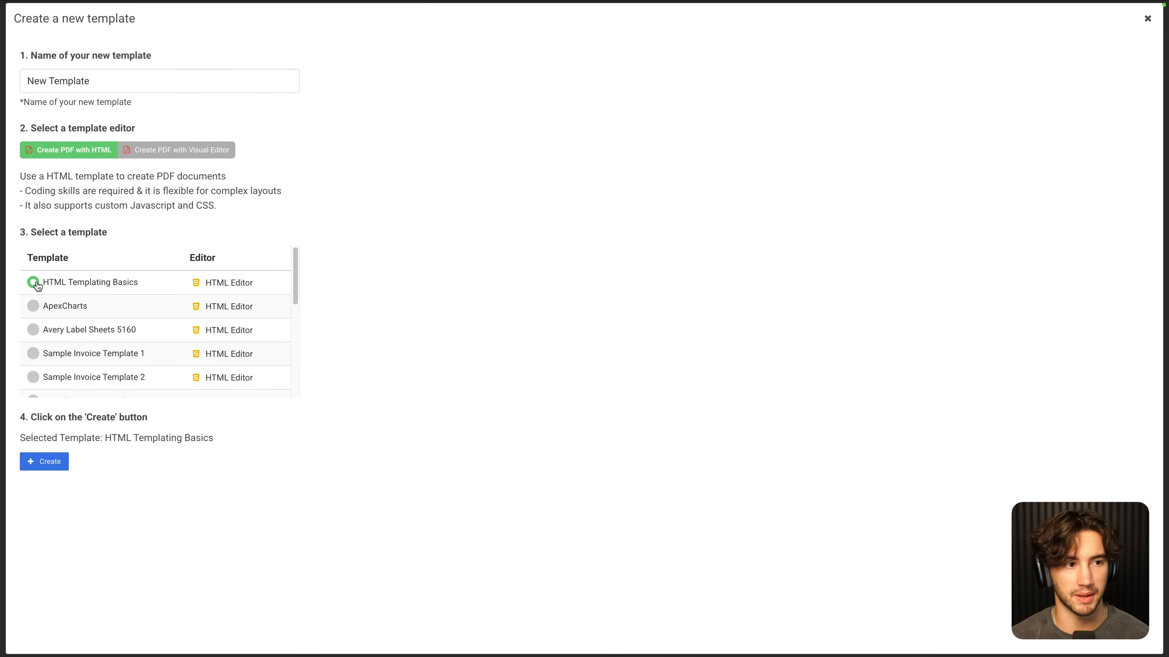
triple_click(136, 81)
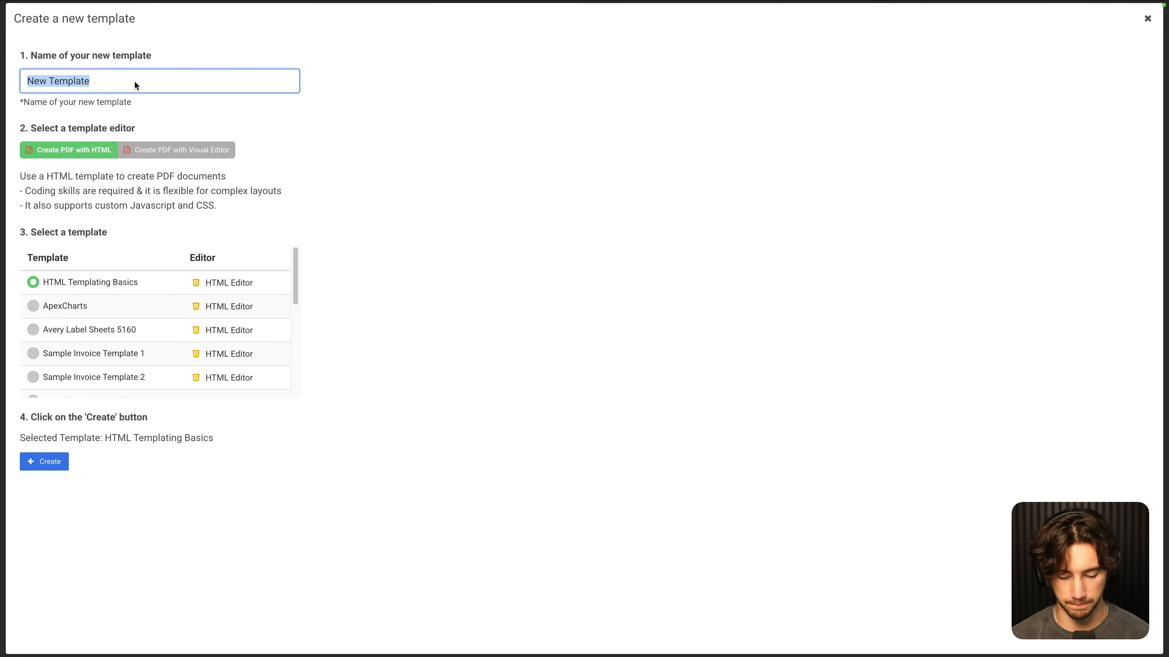
key(BackSpace)
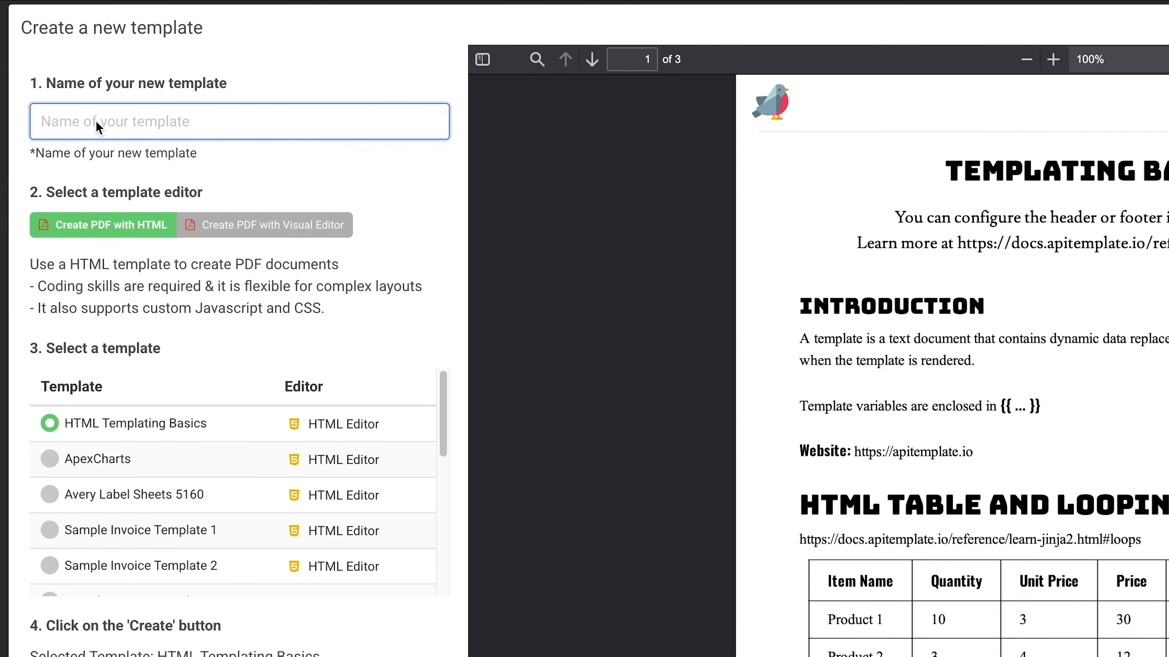
text(AI Foundations)
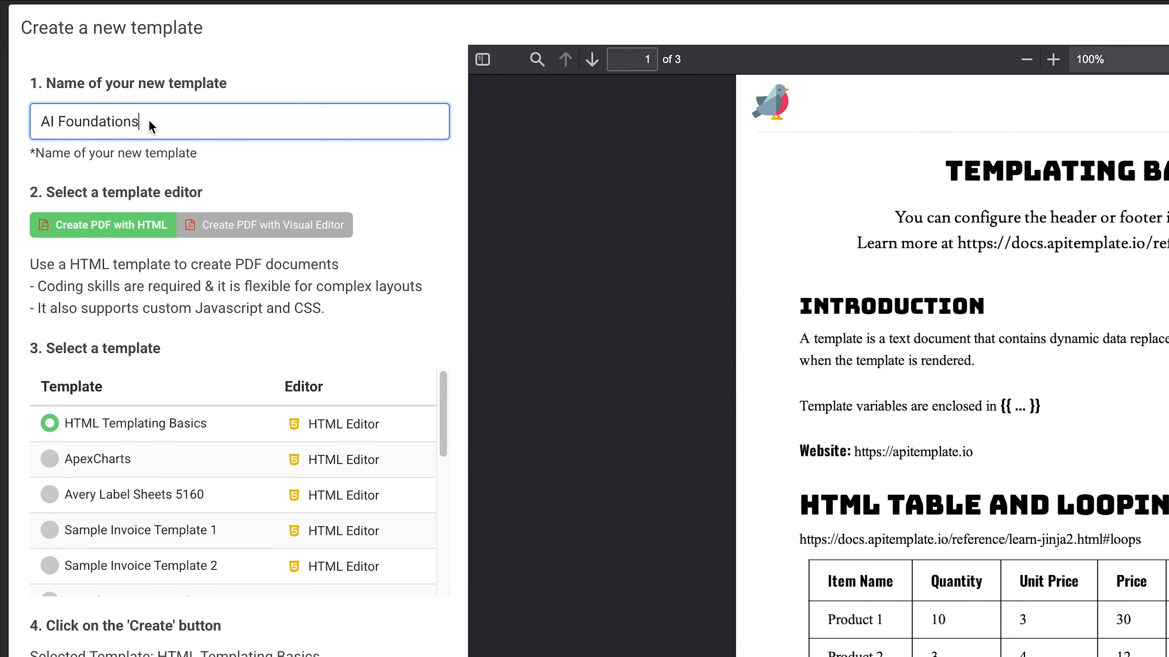
text( Testing)
click(350, 168)
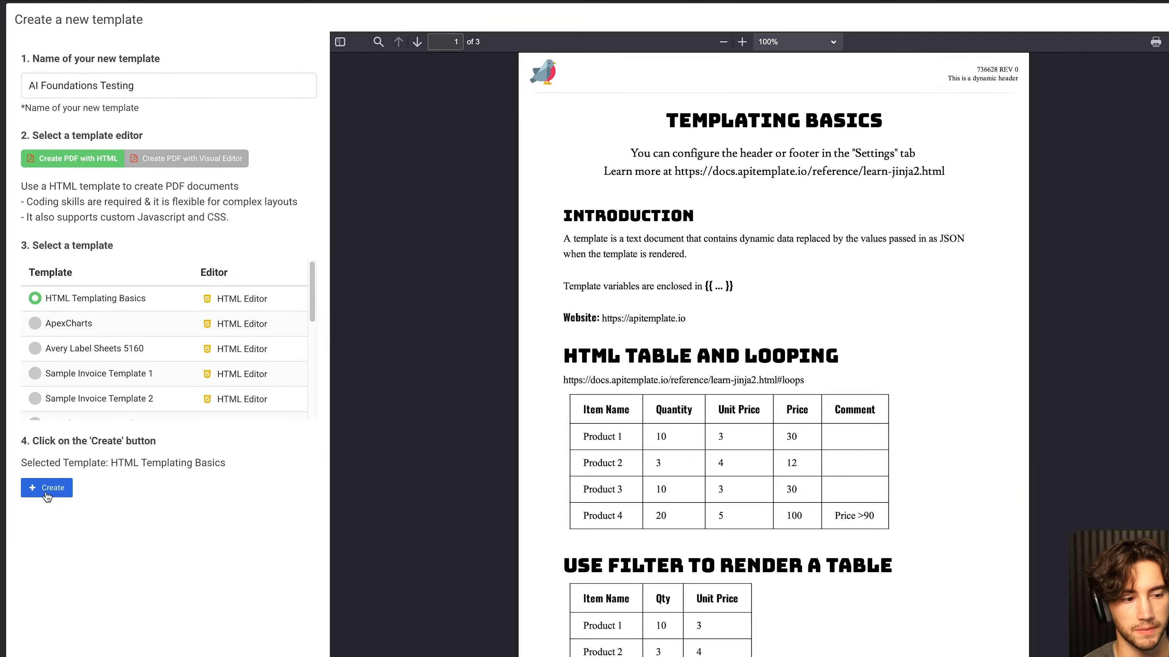
click(45, 462)
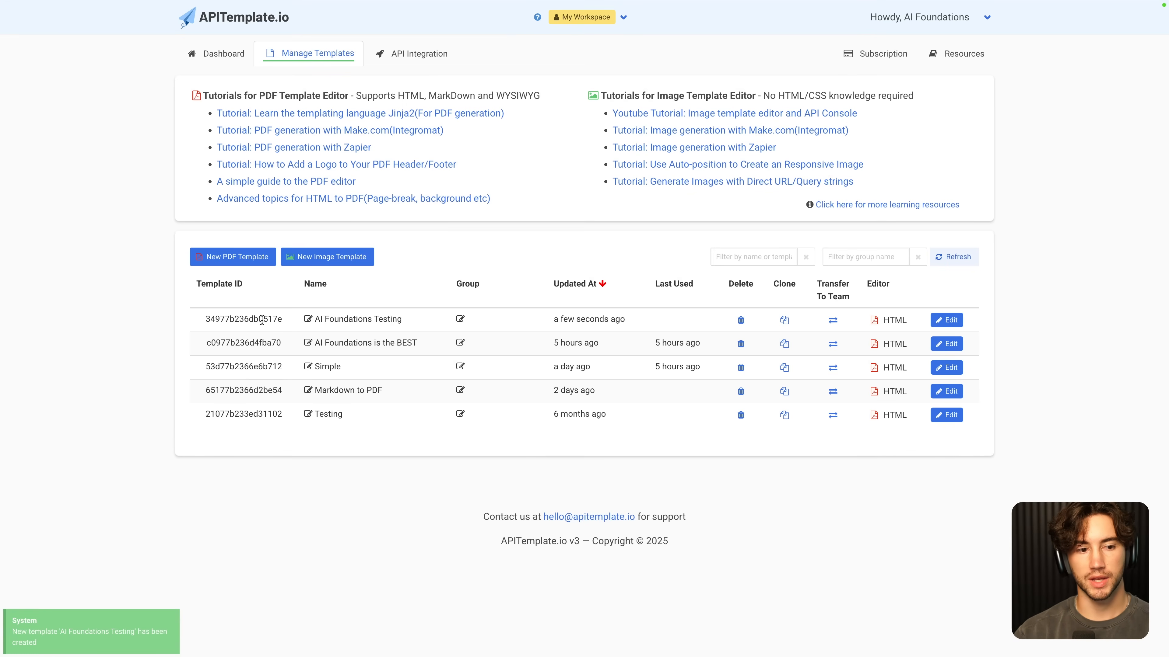
Step: Open the "AI Foundations Testing" template for editing from the template list
drag(201, 319, 1006, 442)
click(352, 335)
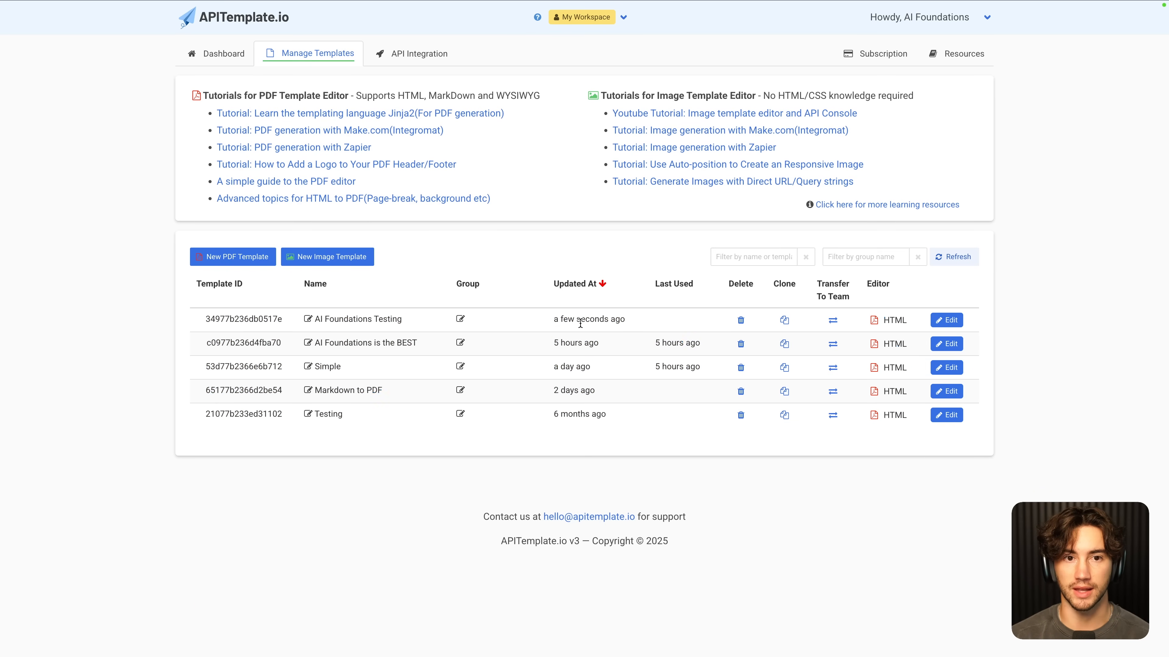
click(946, 321)
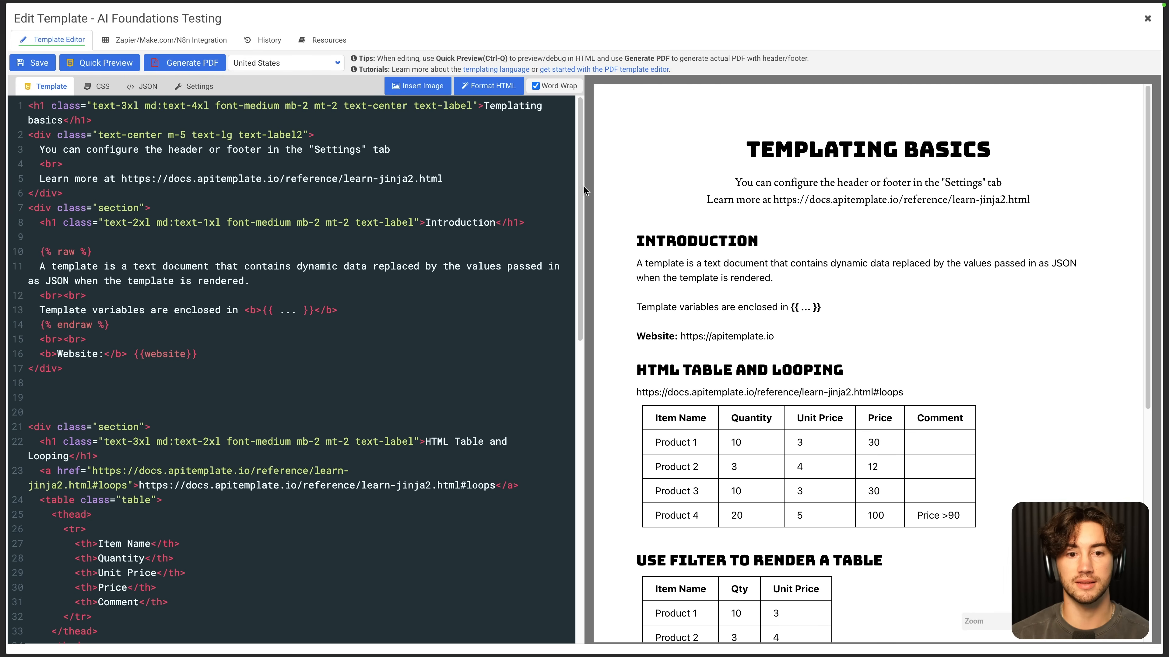
Step: Look through the AI Foundations Testing template's HTML, CSS, JSON data and settings sections
scroll(579, 186, down, 1)
scroll(579, 185, up, 1)
click(421, 125)
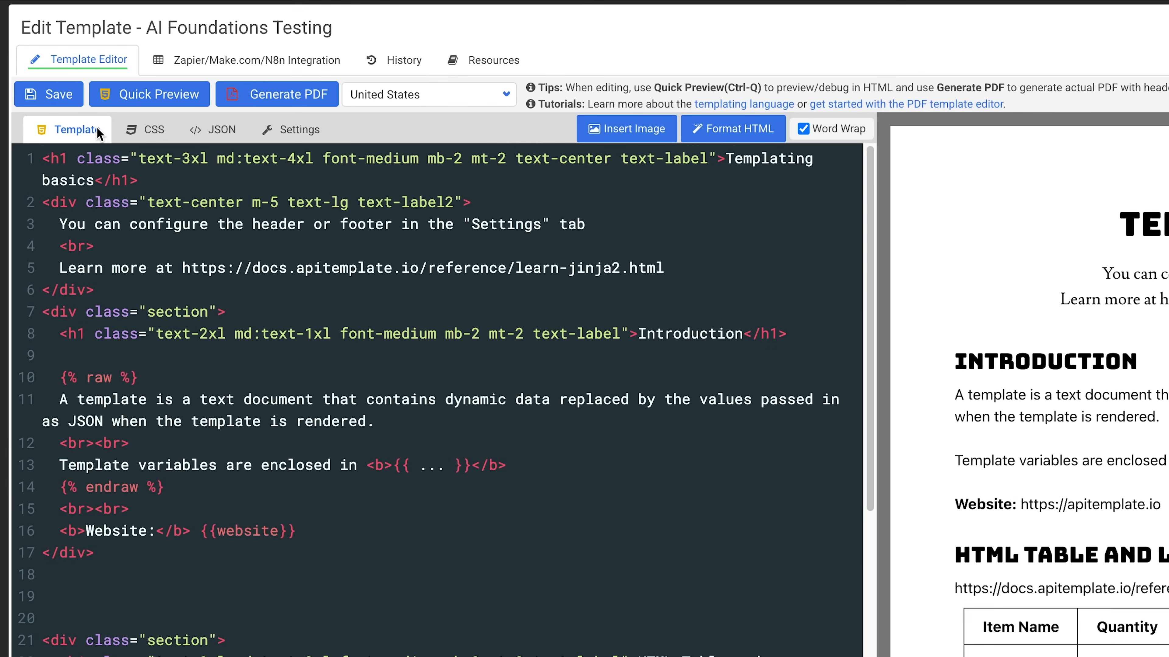
drag(50, 168, 288, 285)
click(288, 285)
click(145, 129)
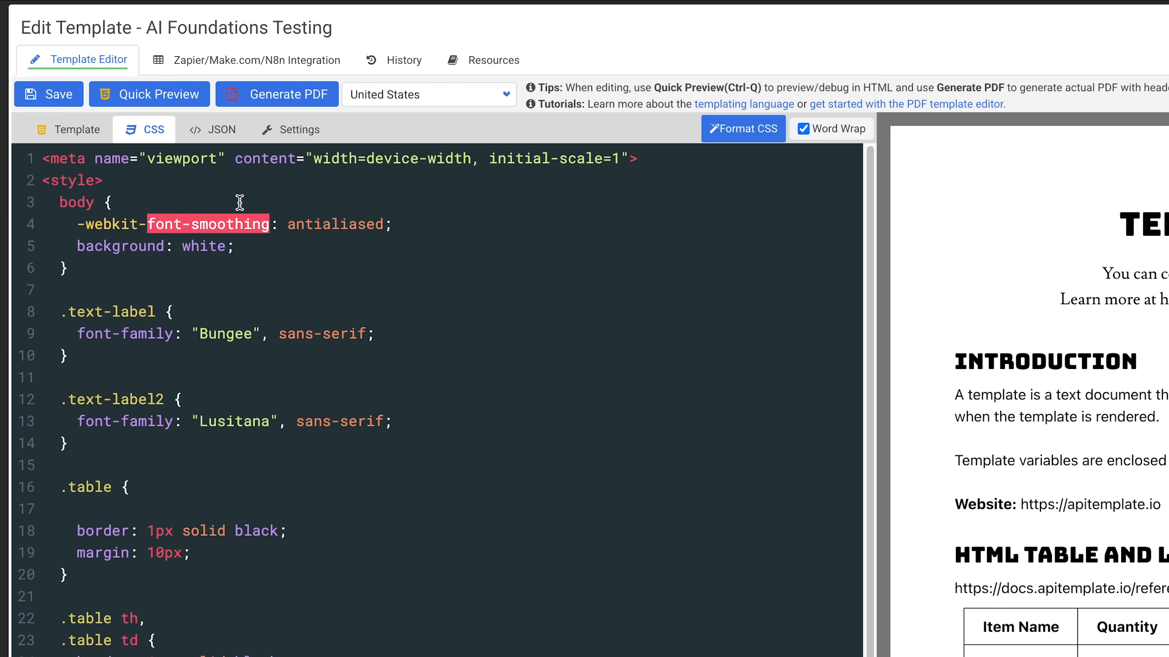
click(215, 130)
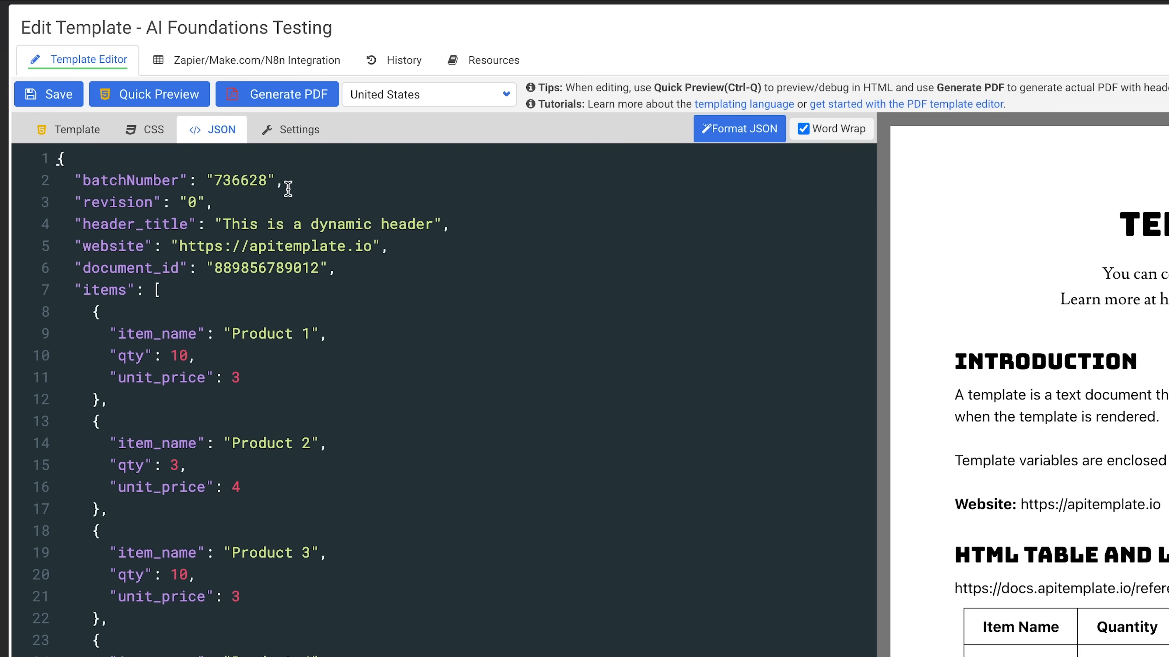
click(297, 130)
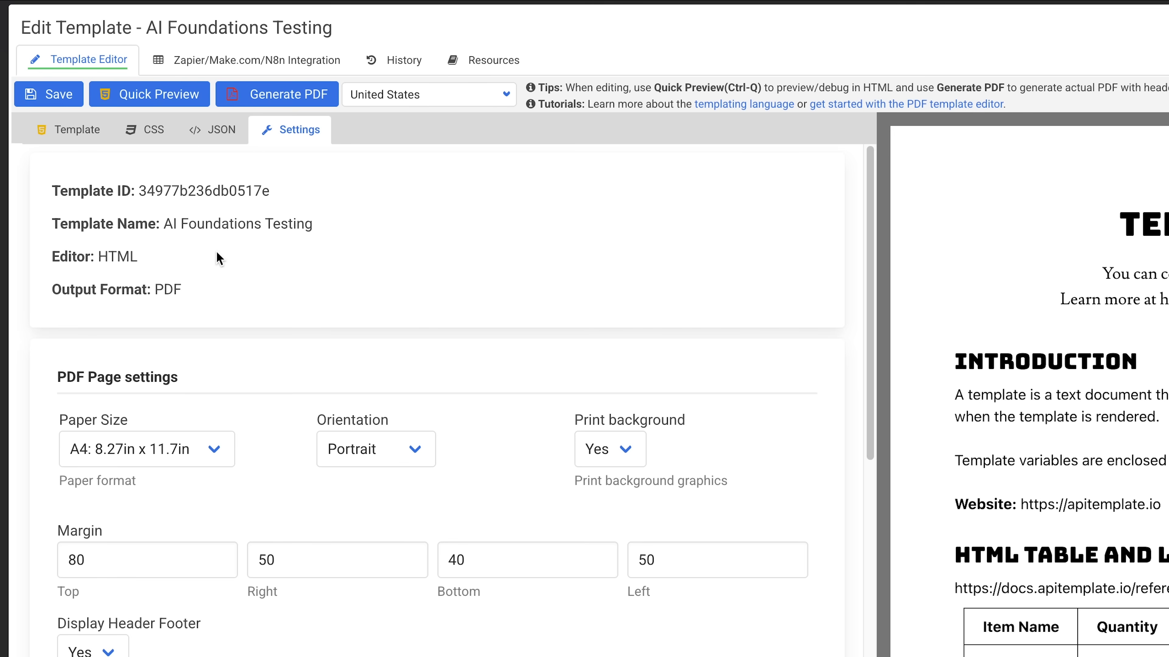
click(58, 134)
click(146, 129)
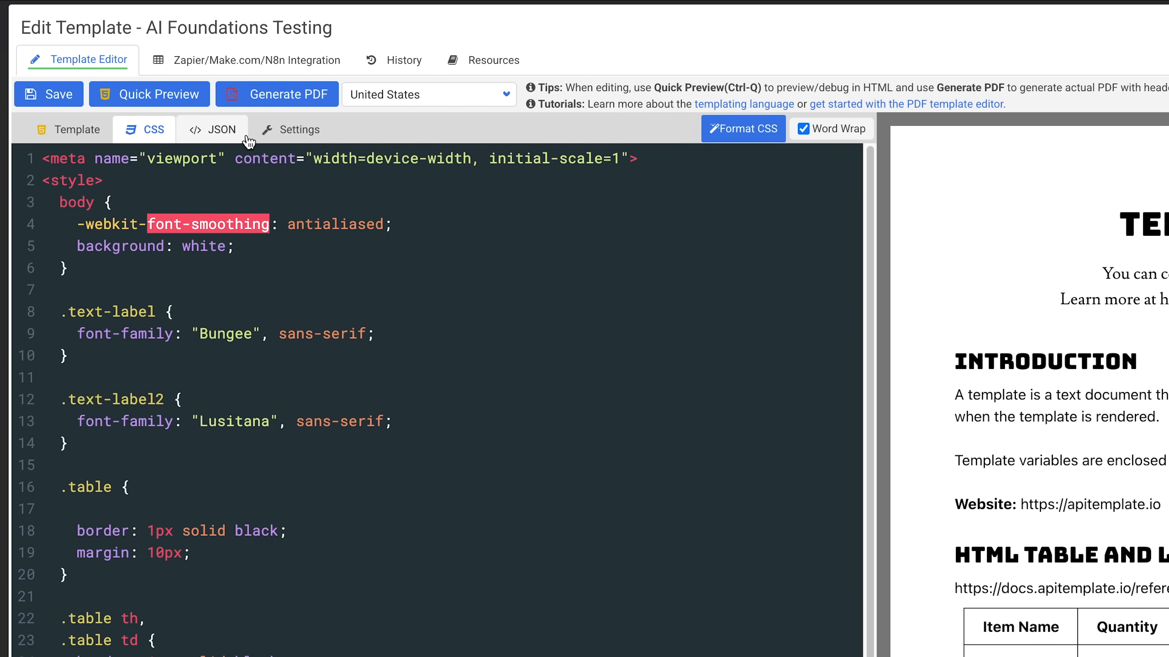
Step: Examine the template's settings, from the template ID and PDF page settings down to the PDF header and footer options
click(296, 130)
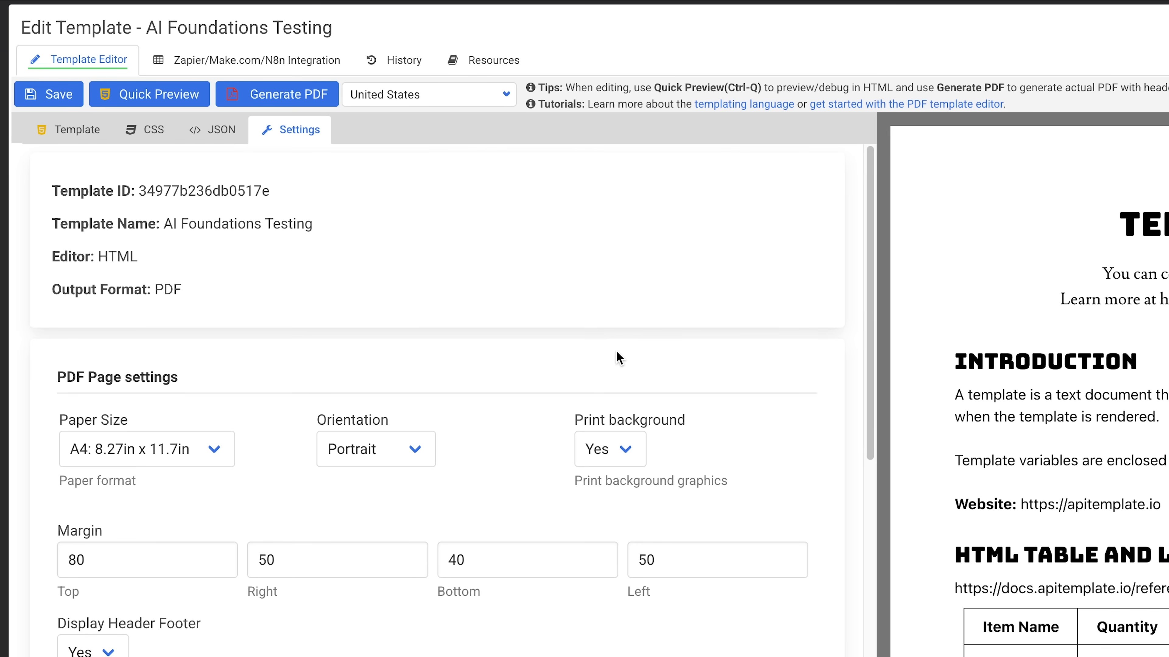
scroll(554, 346, down, 5)
drag(49, 348, 183, 368)
scroll(319, 408, down, 10)
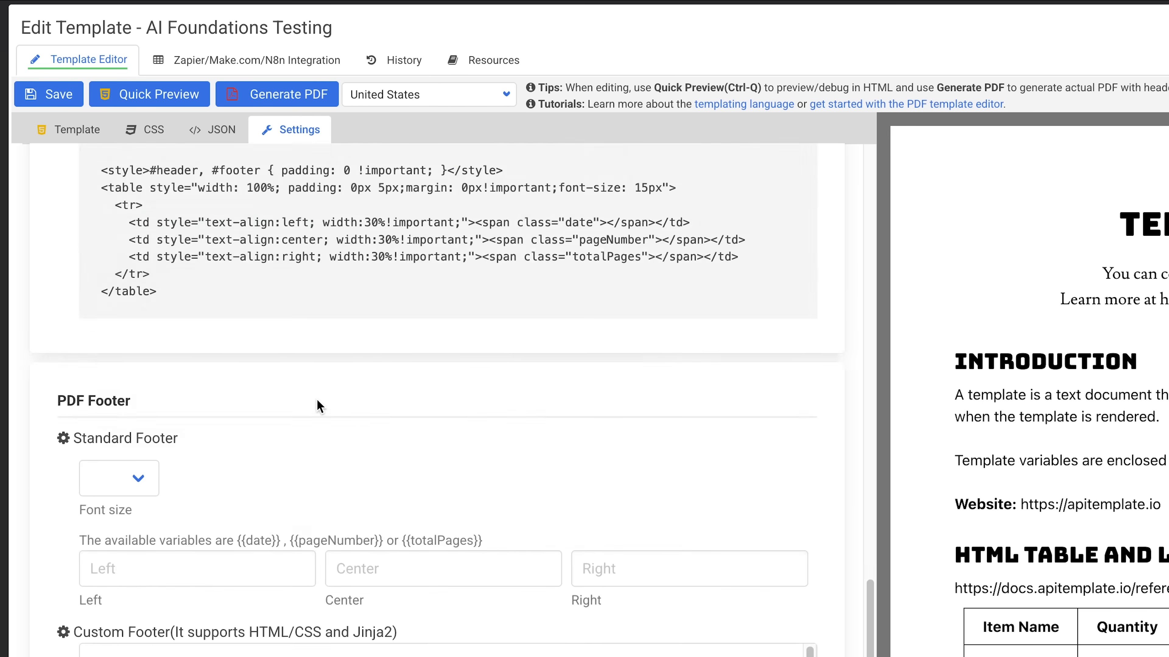
drag(51, 258, 143, 279)
scroll(284, 326, up, 15)
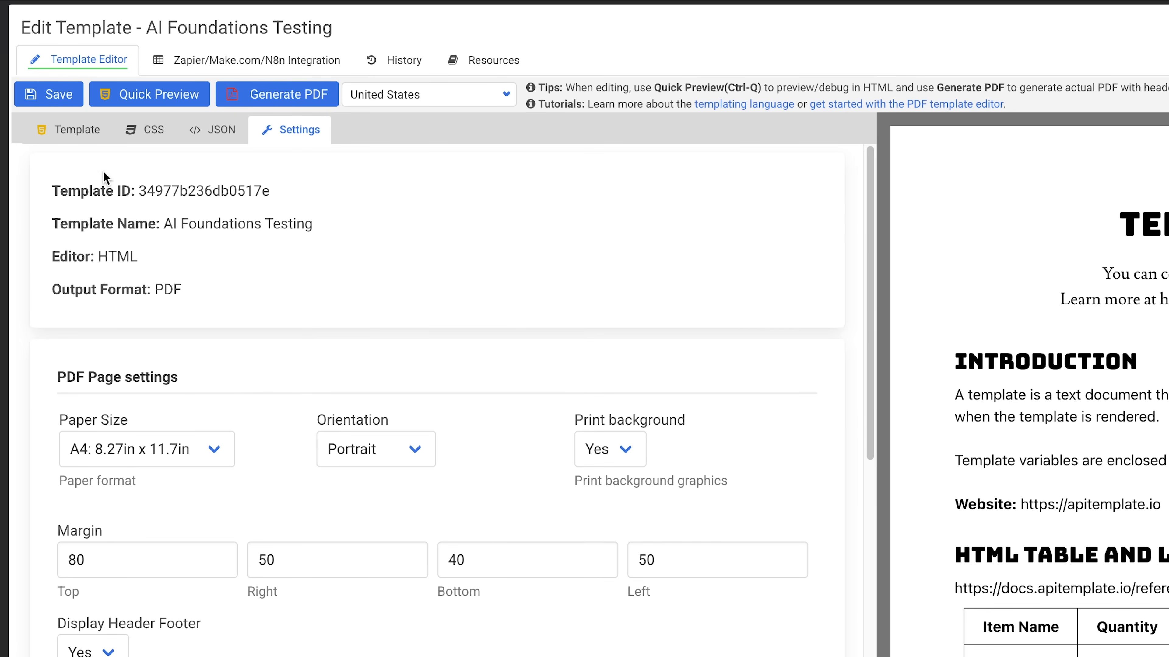
Step: Delete all the sample HTML code from the AI Foundations Testing template
click(69, 134)
click(355, 301)
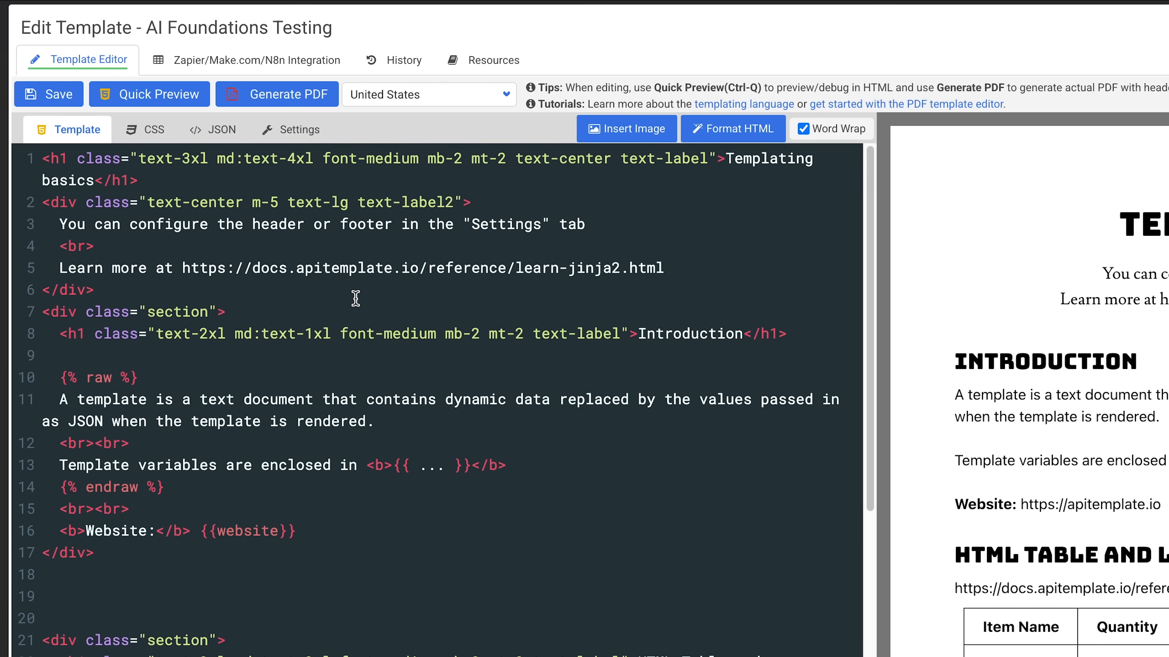
key(ctrl+a)
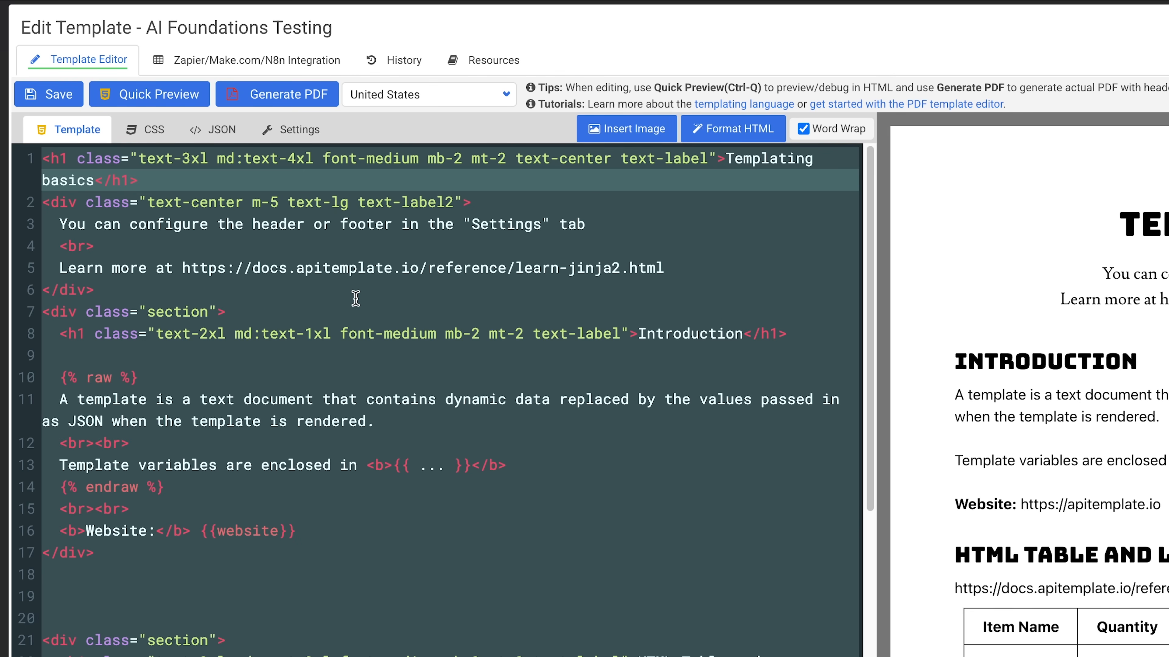
key(BackSpace)
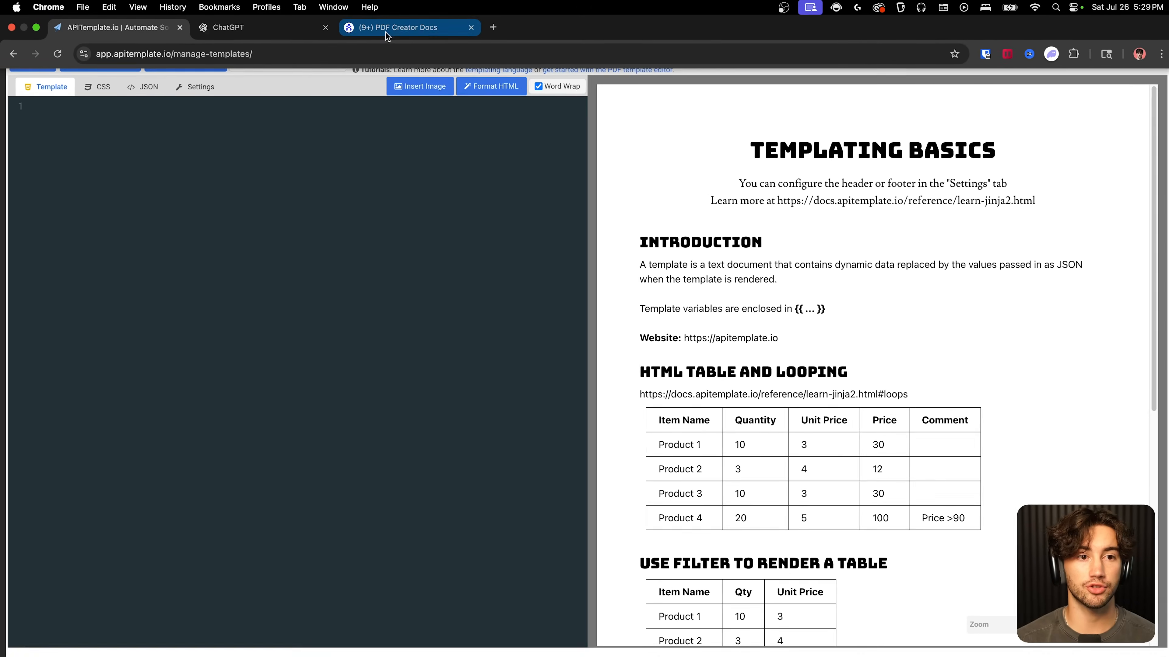
Step: Switch to Notion, open the PDF Template page in PDF Creator Docs and look through its Minimal Style code
click(385, 29)
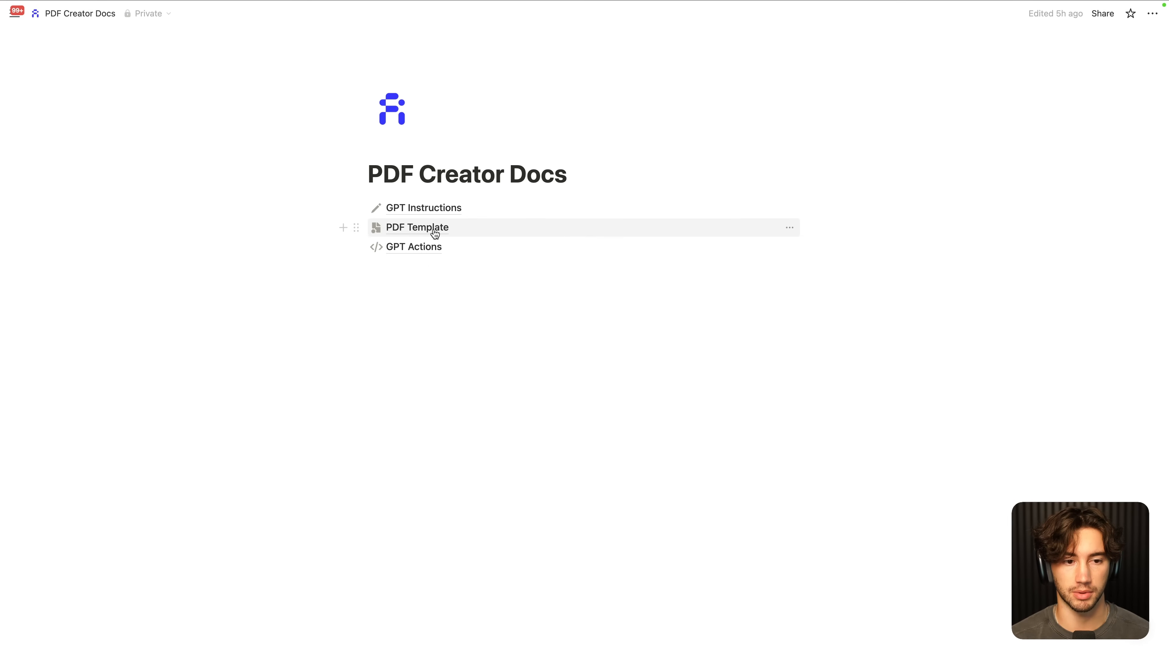
click(417, 227)
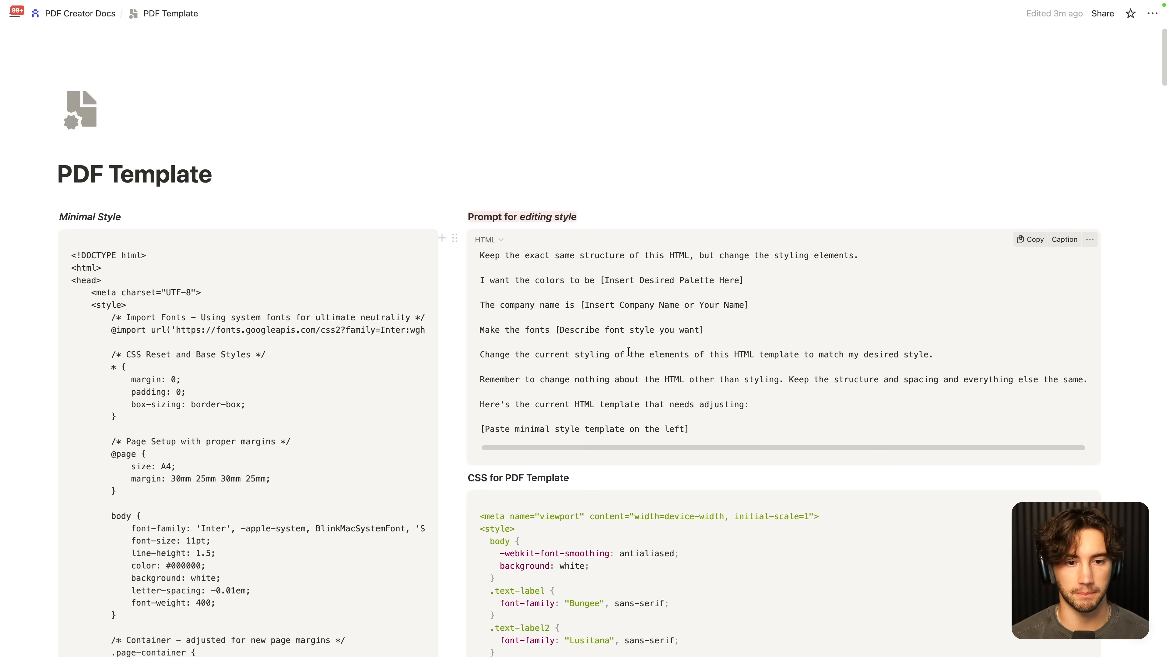
scroll(467, 322, down, 15)
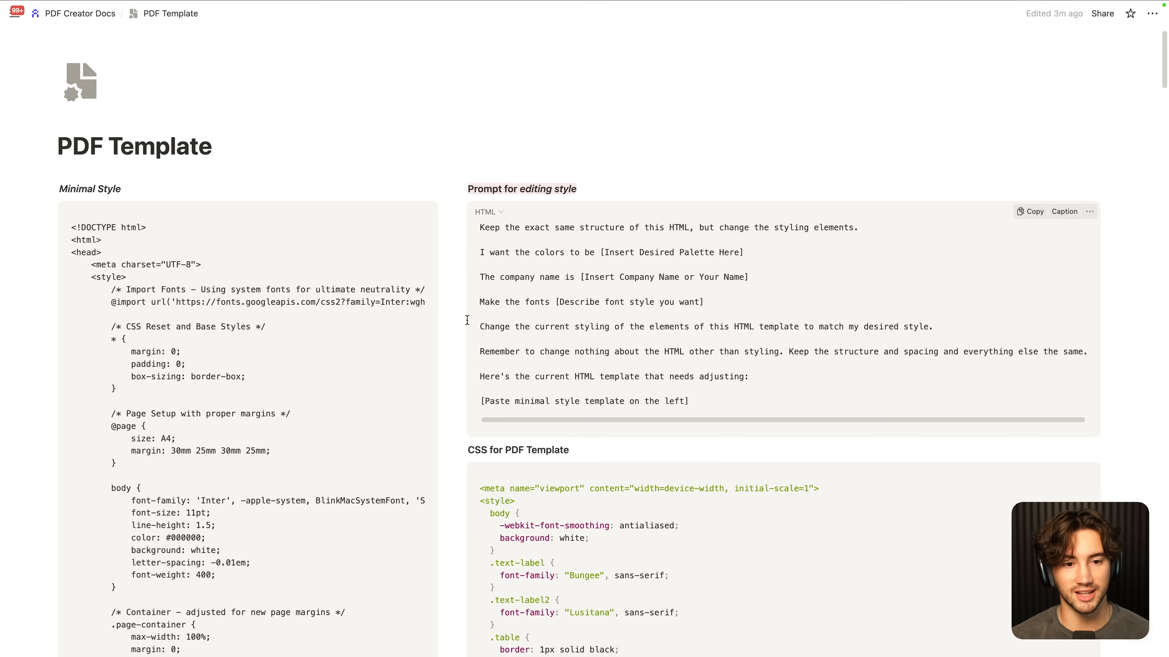
scroll(466, 316, down, 20)
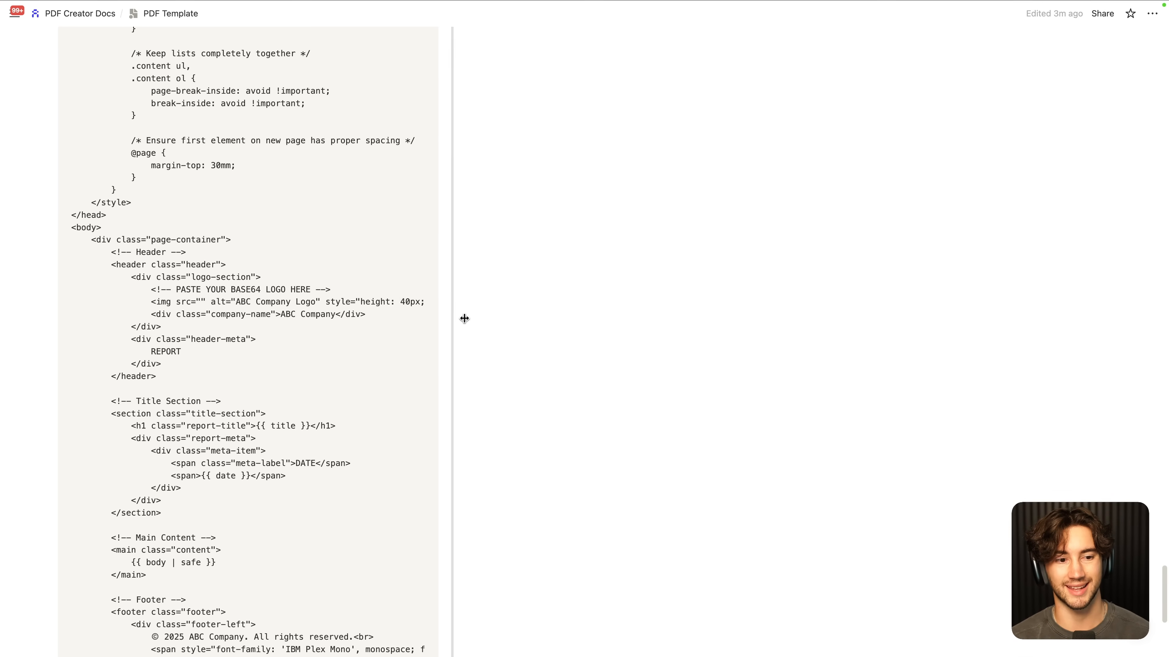
scroll(464, 319, up, 20)
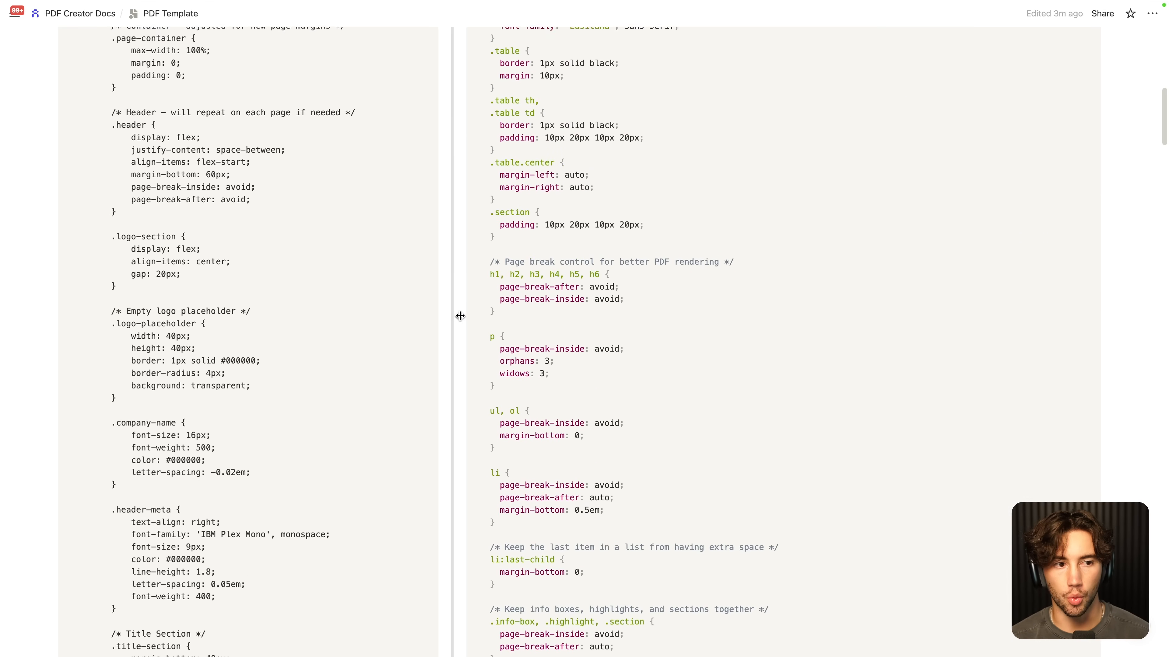
scroll(460, 316, up, 10)
Step: Copy the entire Minimal Style HTML code block from the PDF Template page
drag(60, 177, 118, 177)
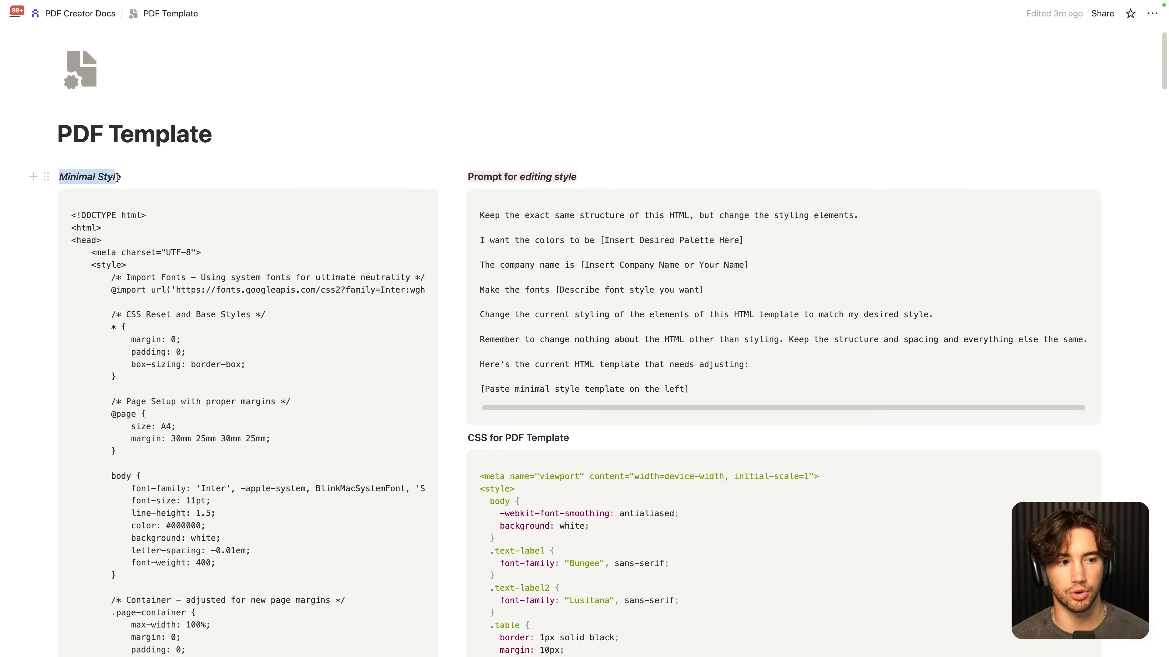
drag(72, 216, 138, 215)
click(148, 215)
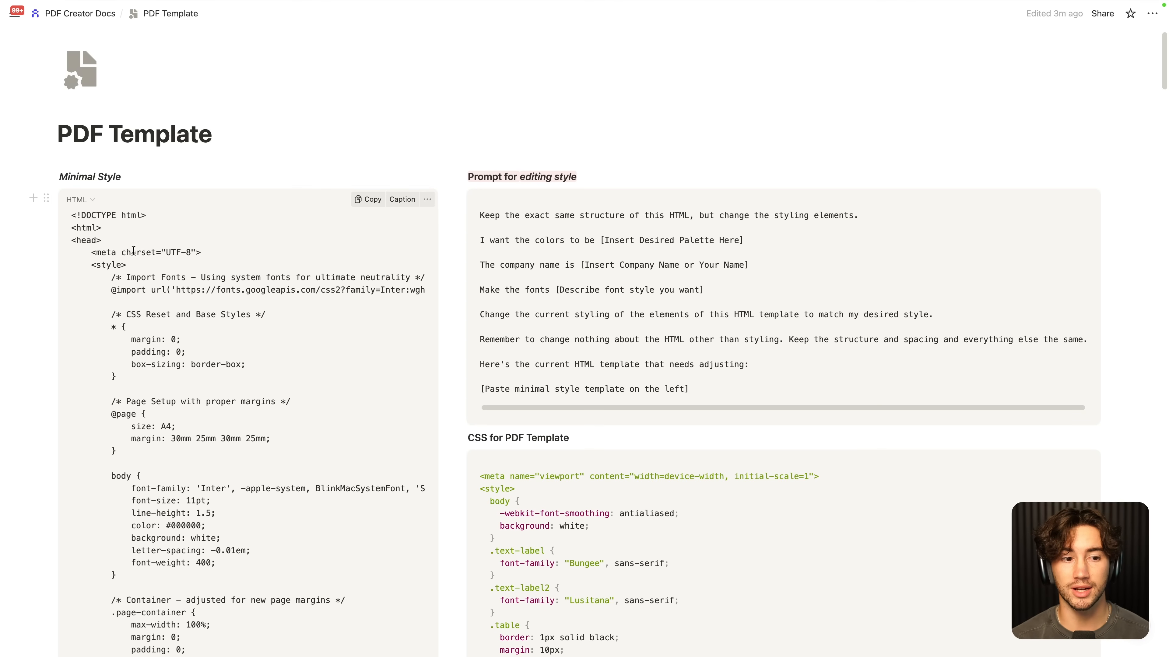
scroll(186, 268, up, 1)
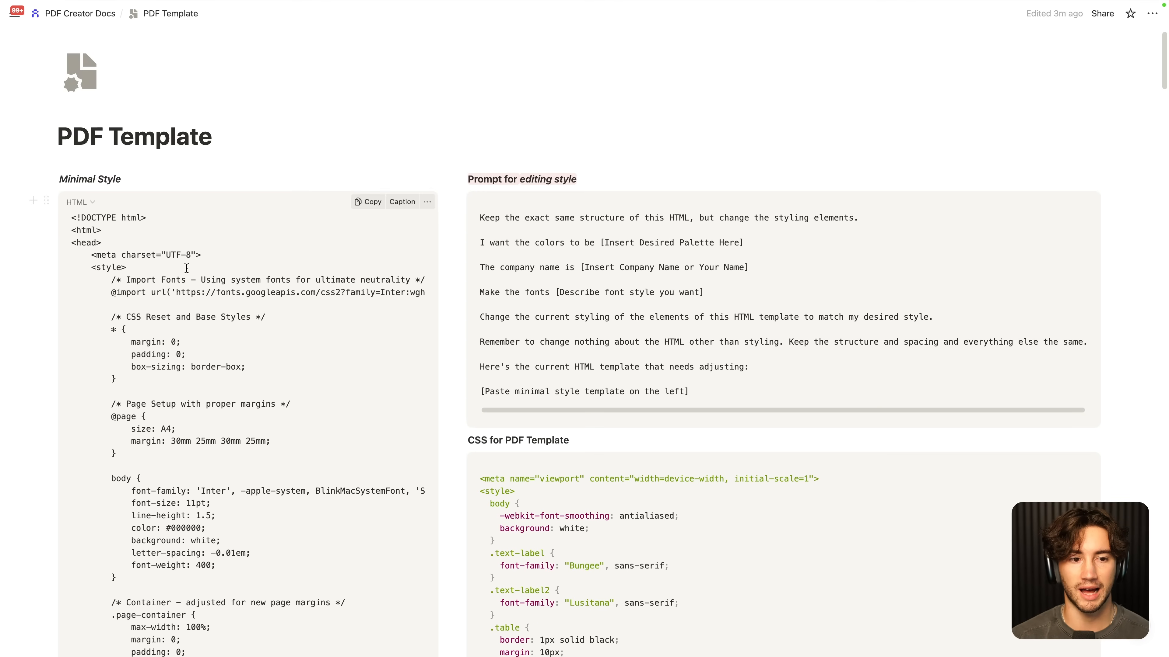
scroll(180, 266, up, 1)
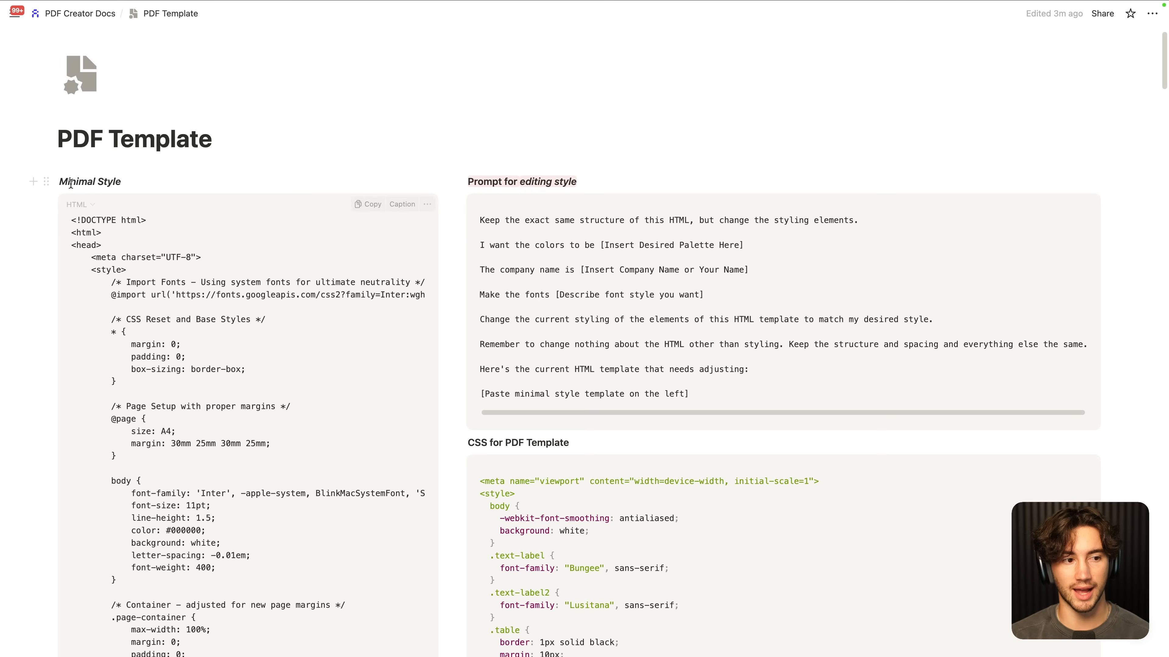
drag(60, 183, 118, 183)
click(125, 220)
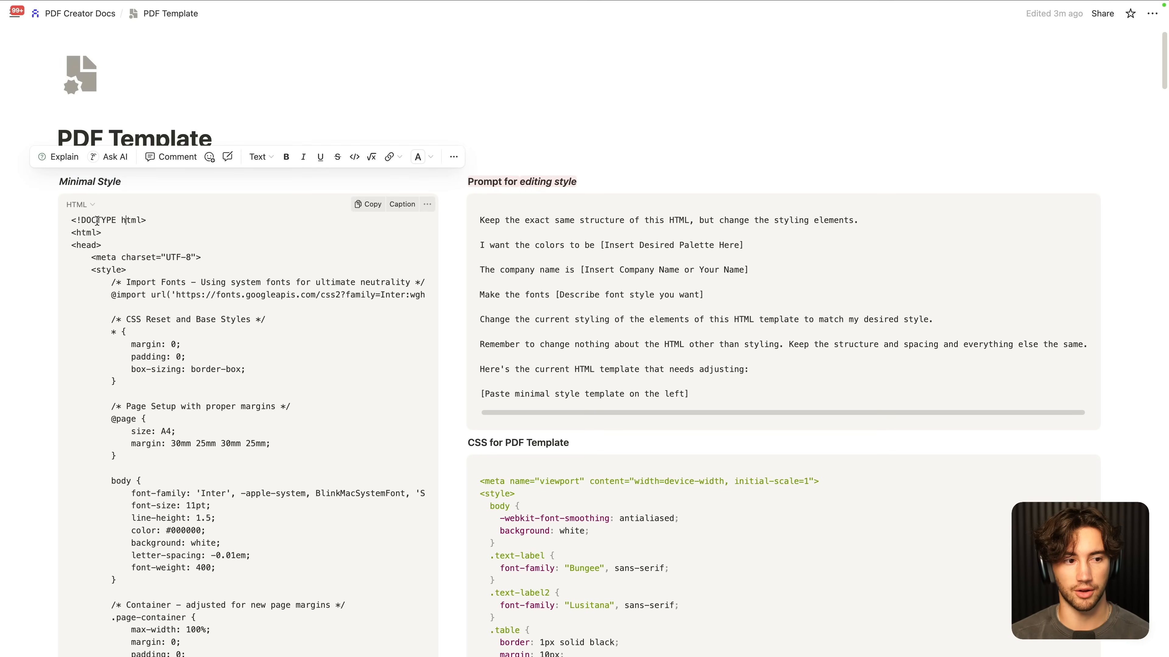
click(370, 206)
mouse_move(350, 3)
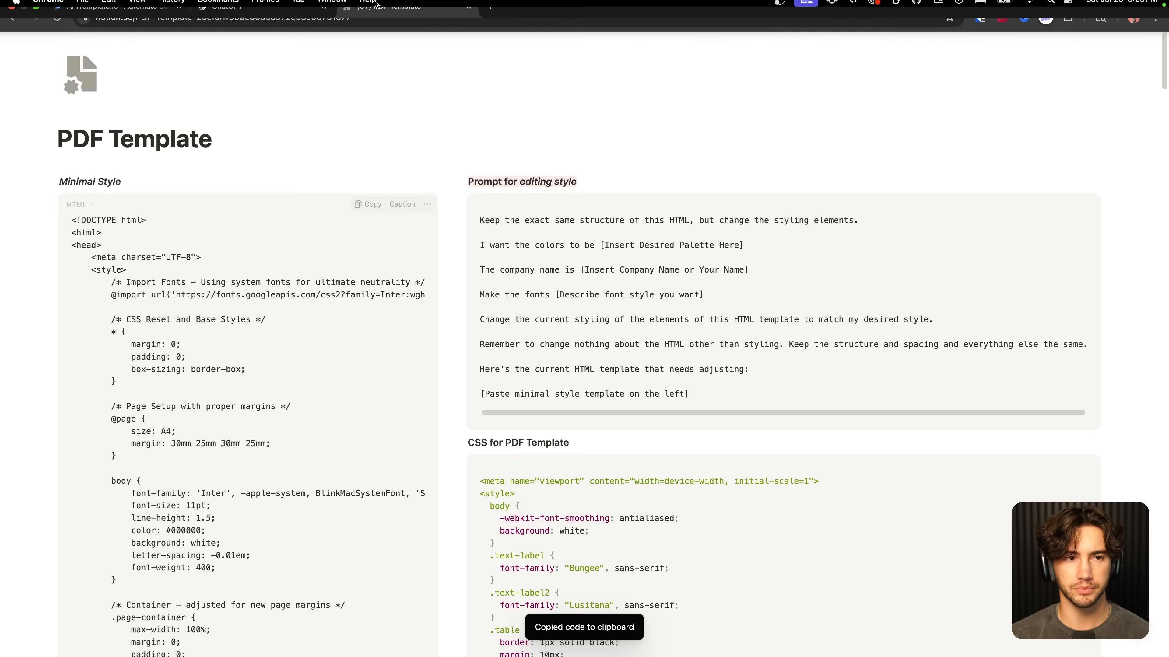
Step: Switch to APITemplate.io and paste the Minimal Style HTML into the empty template code
click(102, 28)
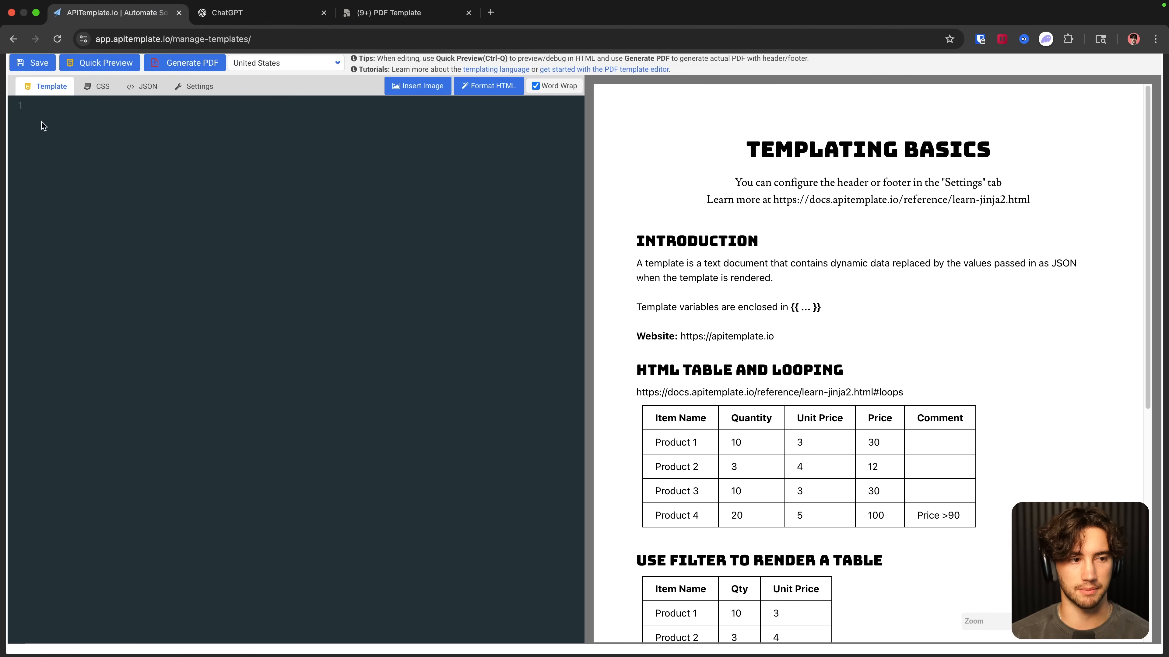
click(43, 106)
key(super+v)
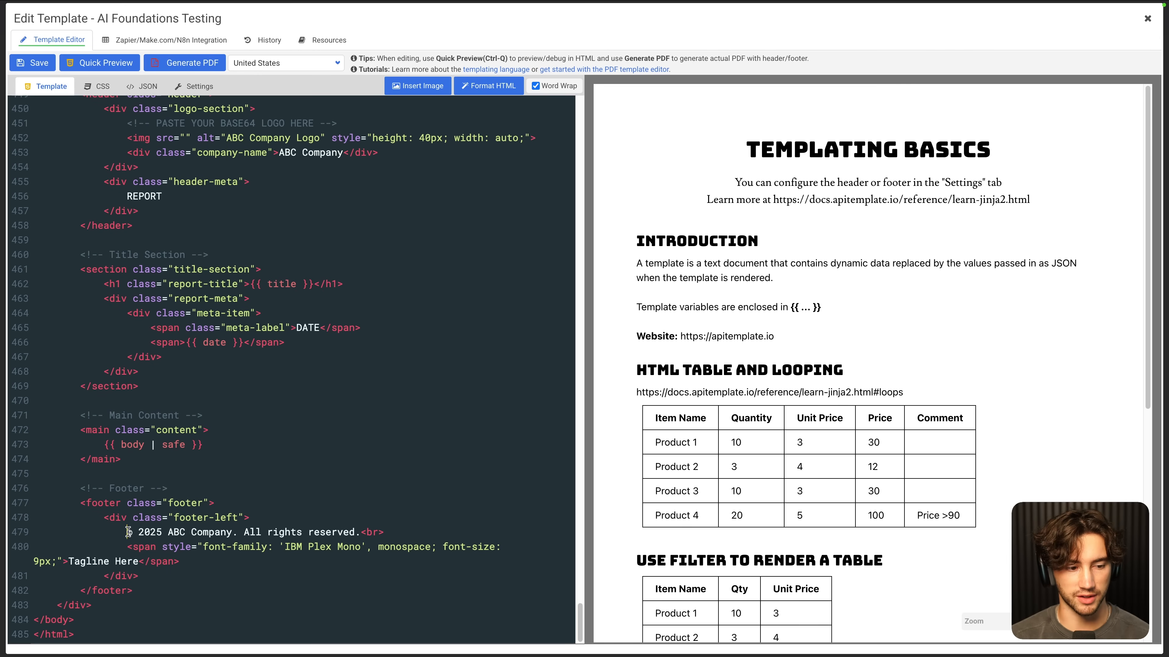
Step: Review the pasted HTML's footer copyright line and its title, date and body placeholders
drag(128, 533, 352, 531)
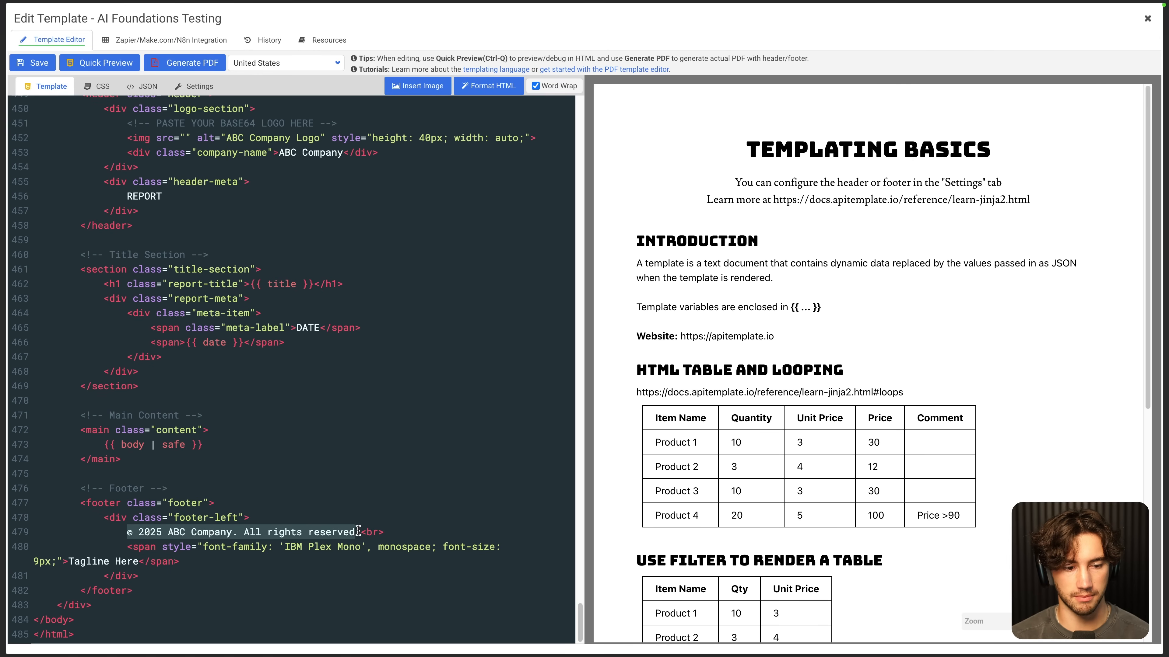
scroll(357, 531, up, 20)
scroll(354, 529, down, 10)
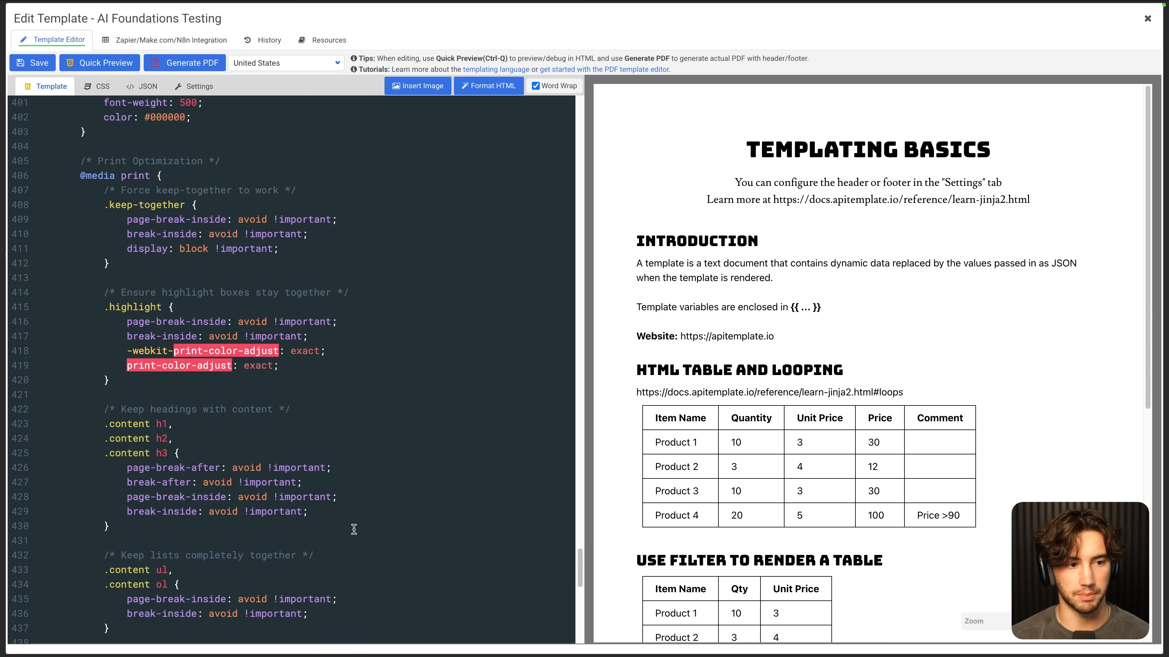
scroll(354, 529, down, 10)
scroll(193, 490, up, 1)
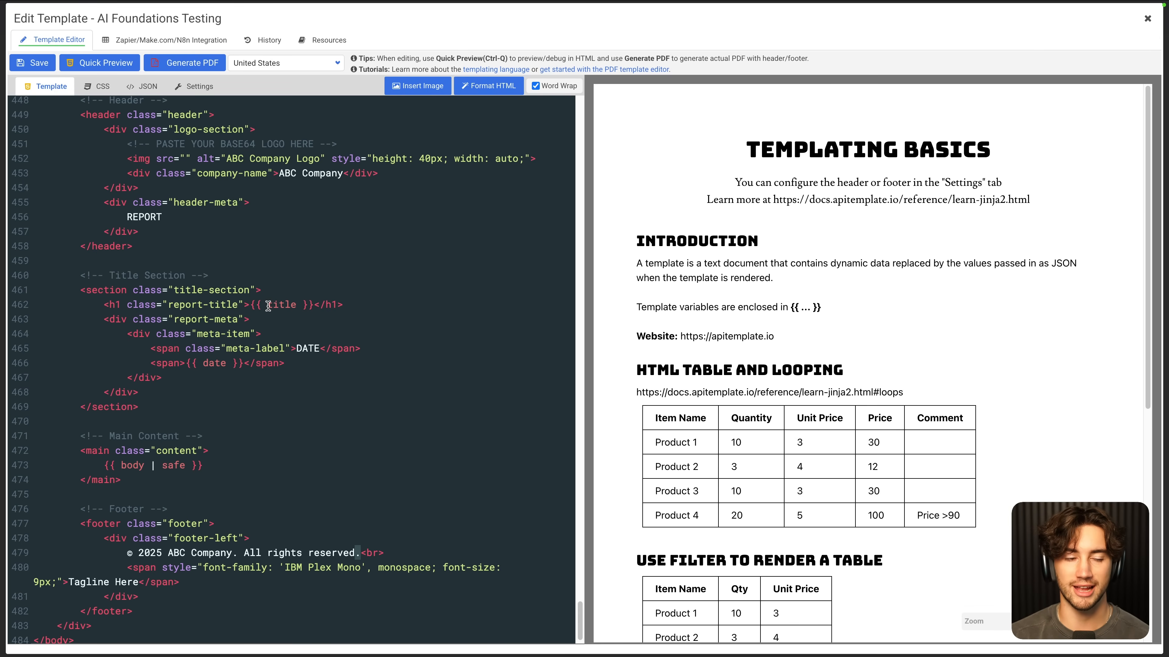
drag(250, 307, 314, 306)
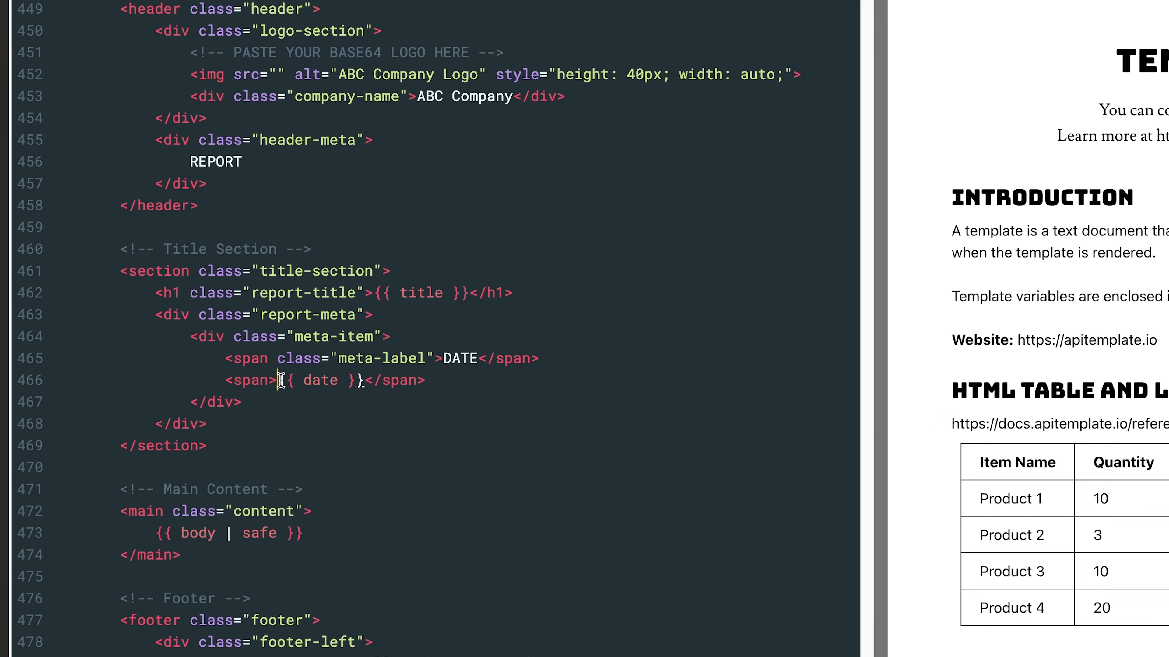
drag(276, 381, 348, 382)
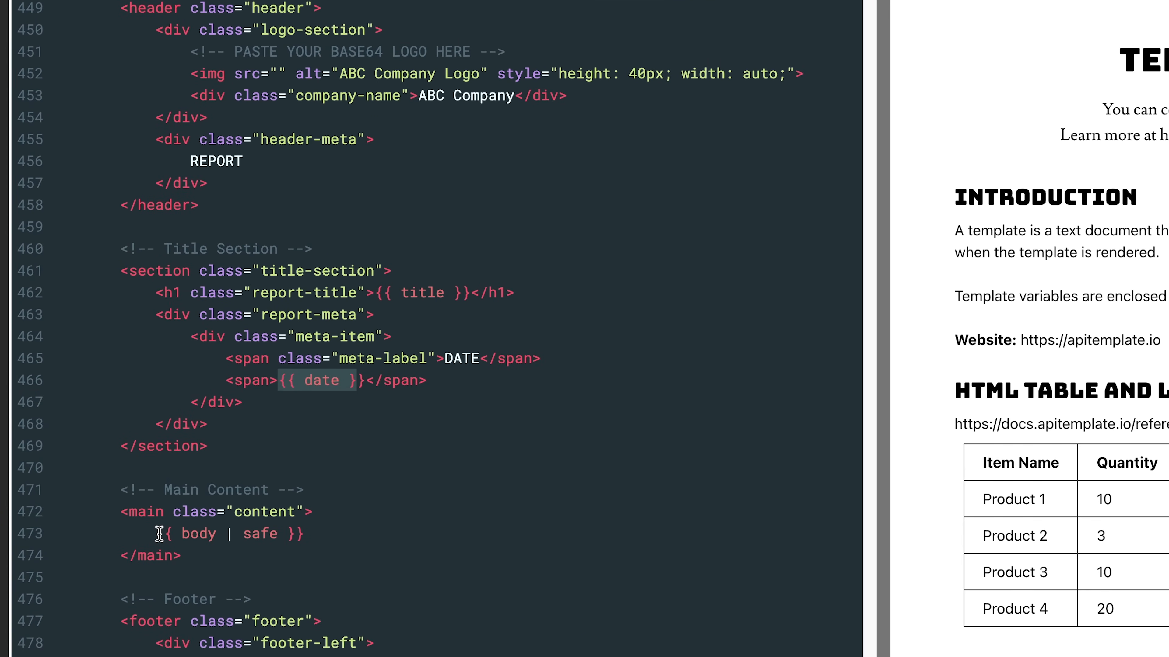
drag(156, 534, 302, 535)
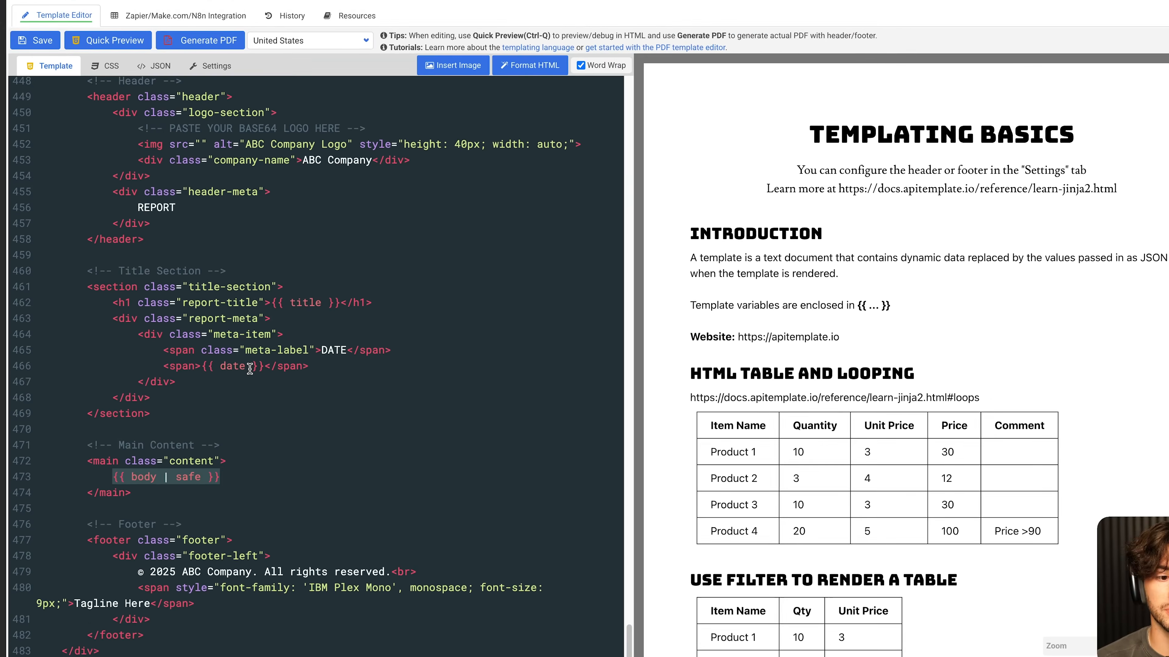
drag(365, 380, 288, 379)
drag(314, 304, 252, 300)
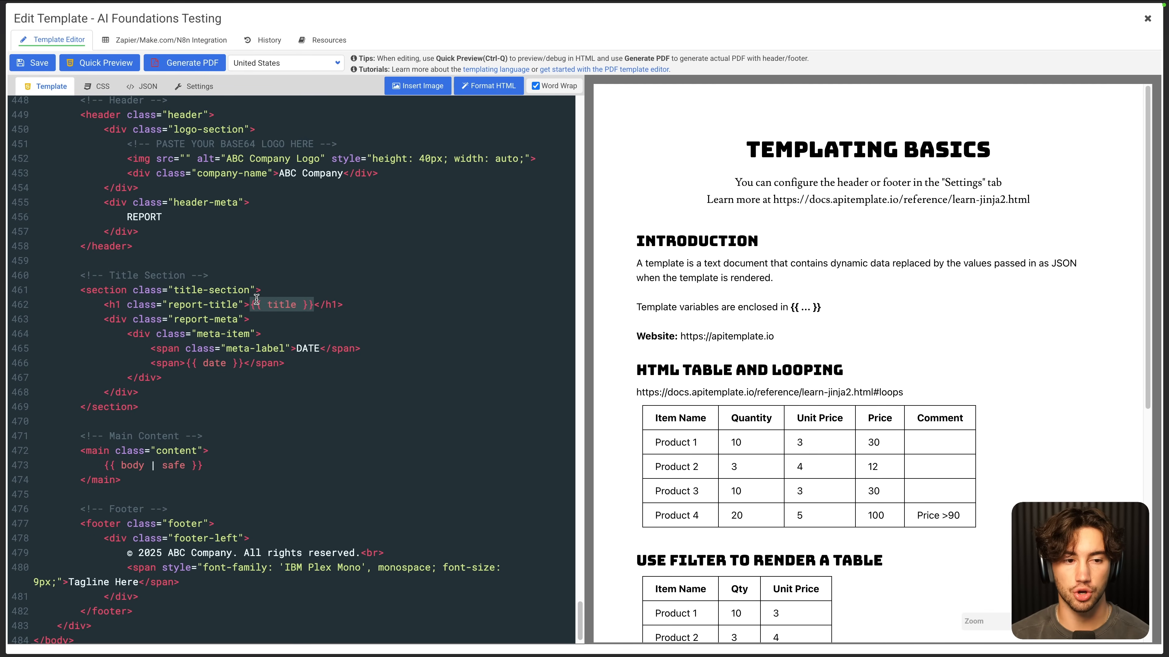
click(466, 314)
Step: Return to the start of the template's HTML and open the template's CSS code
scroll(302, 402, up, 1)
scroll(299, 403, up, 2)
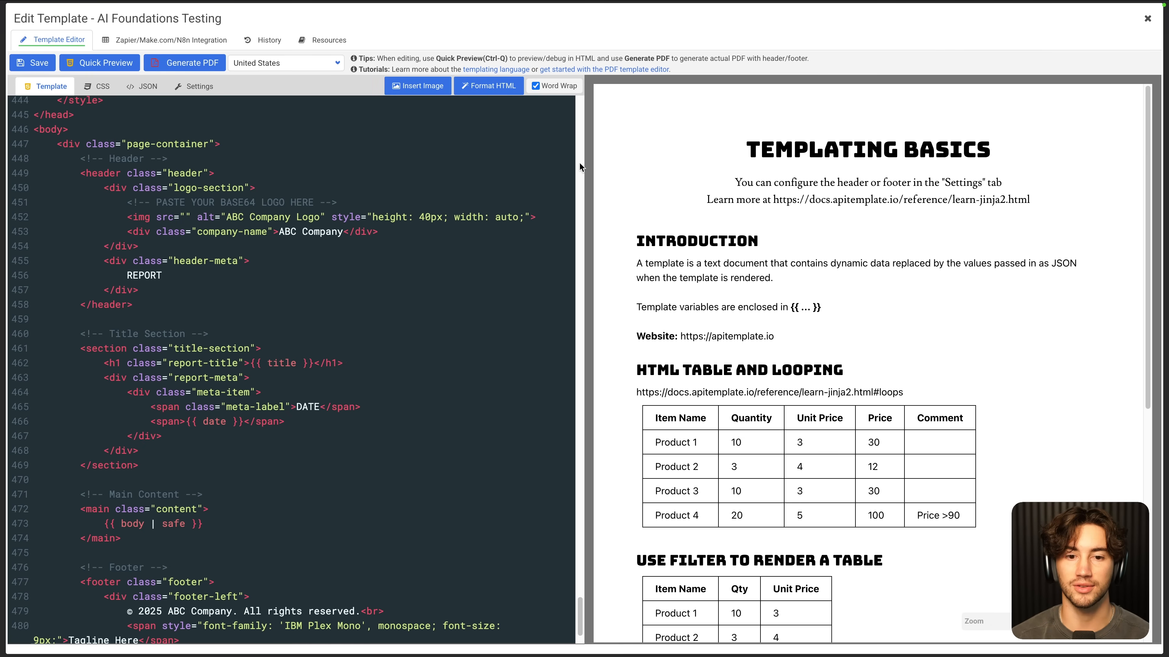
scroll(312, 228, up, 20)
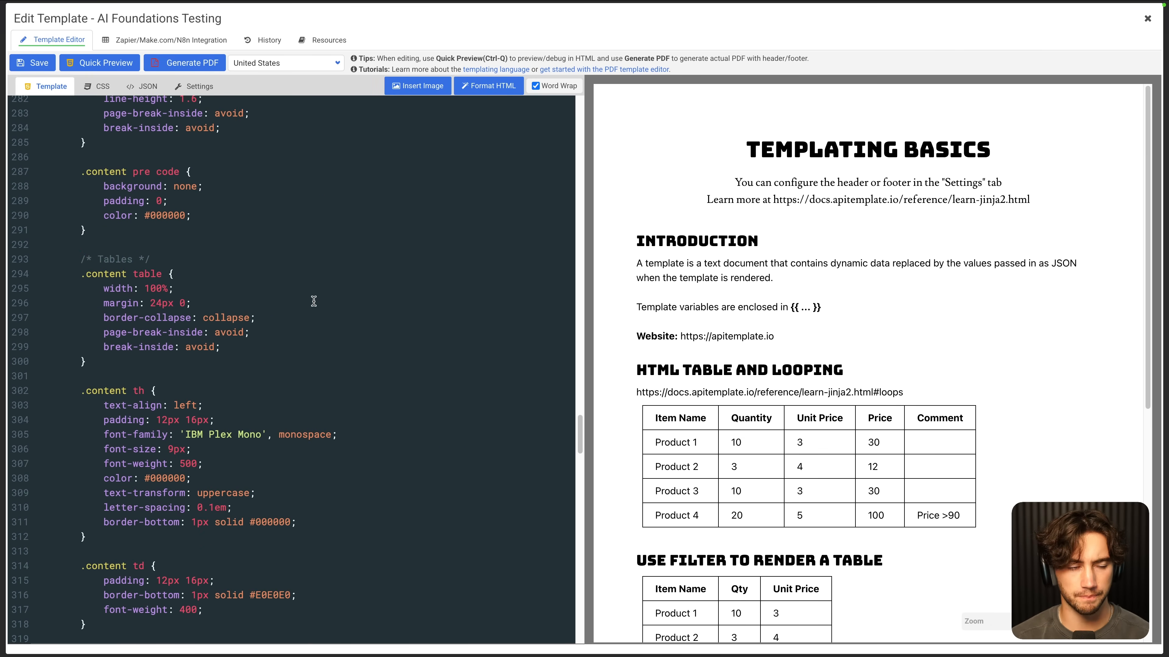
scroll(303, 174, up, 20)
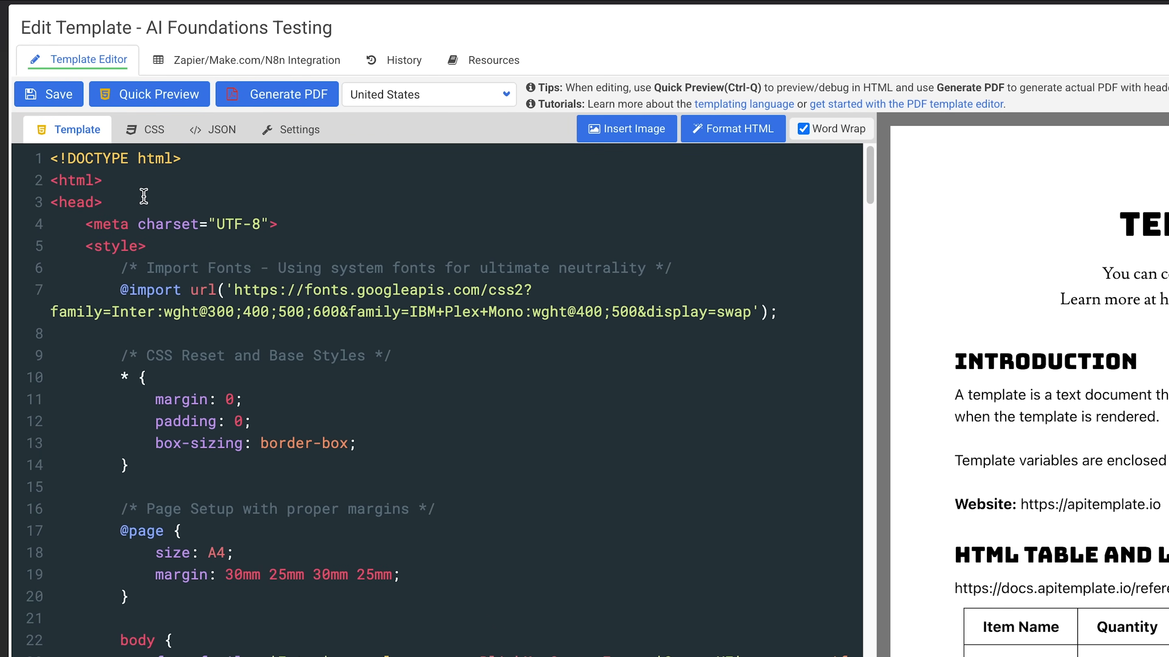
click(137, 133)
Step: Switch to the Notion PDF Template page and copy the whole CSS for PDF Template code block
mouse_move(239, 8)
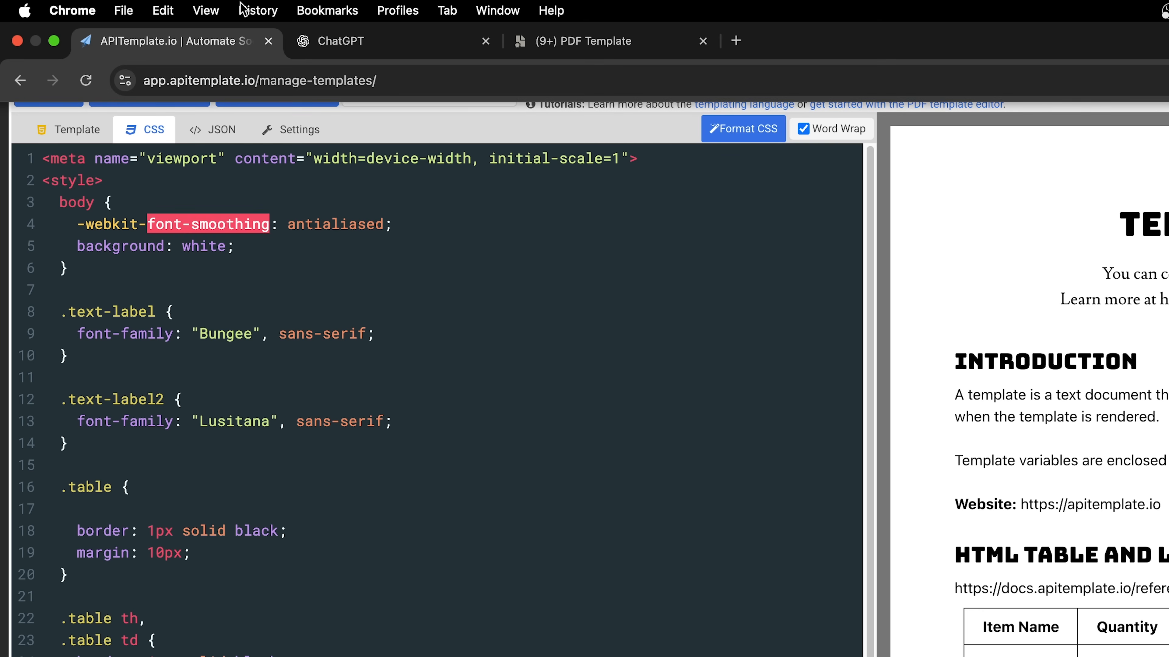
drag(590, 42, 376, 46)
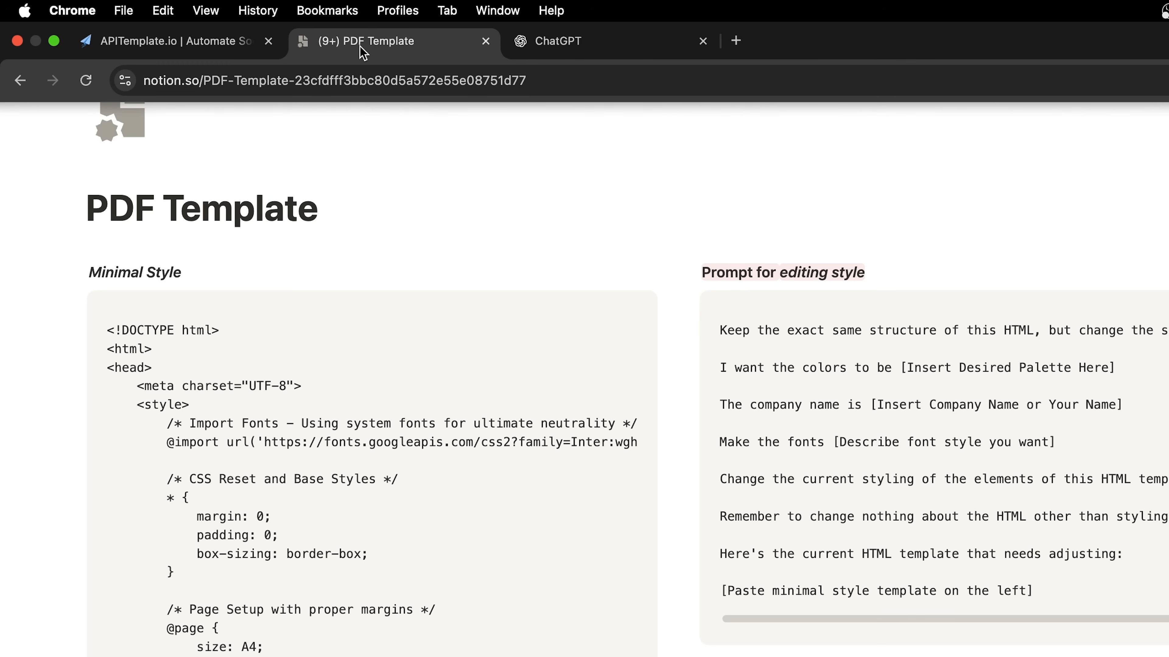
scroll(786, 484, down, 2)
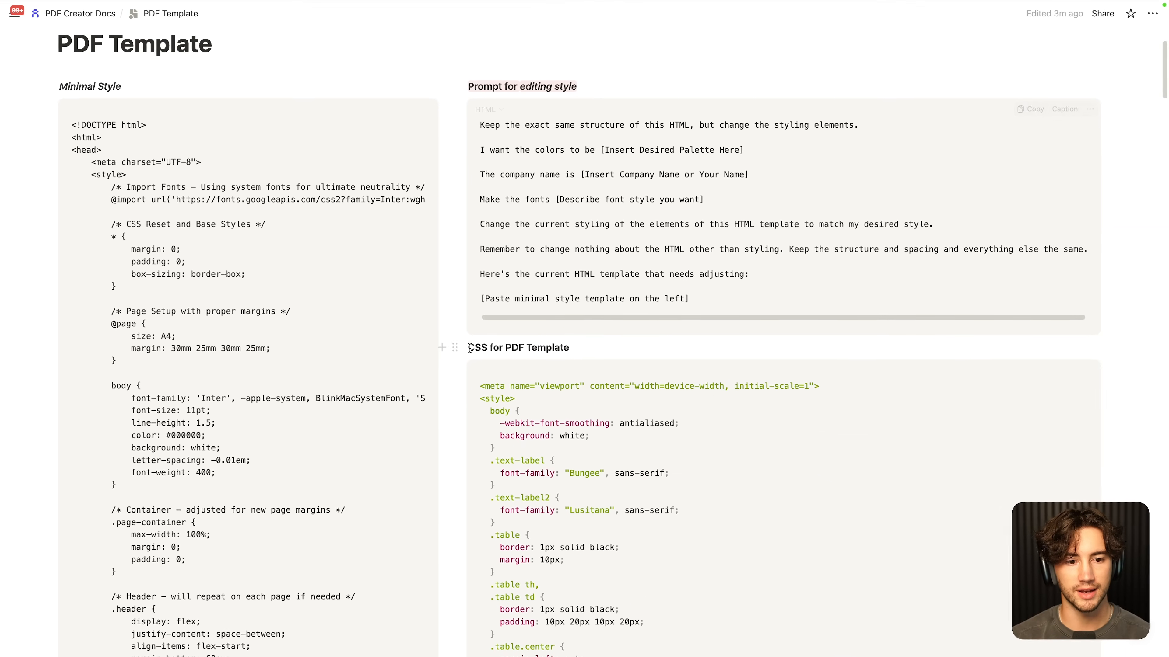
drag(477, 355, 588, 356)
click(597, 356)
scroll(599, 355, down, 2)
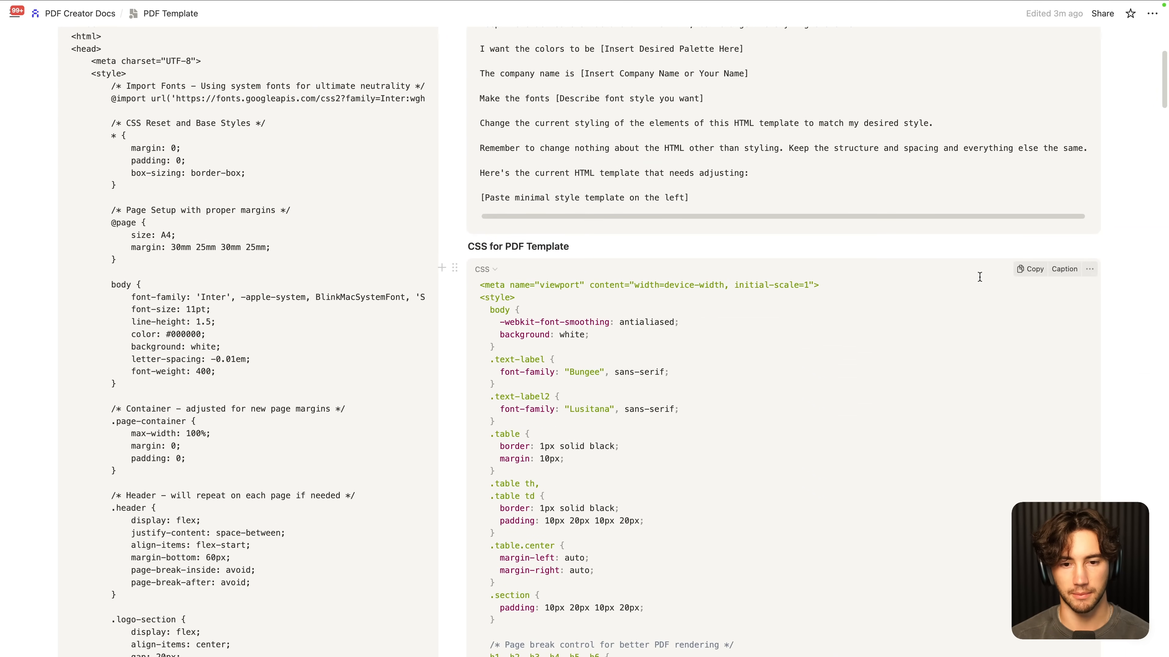
click(1029, 272)
Step: Switch to APITemplate.io, replace all of the template's CSS with the copied CSS and save the template
click(115, 27)
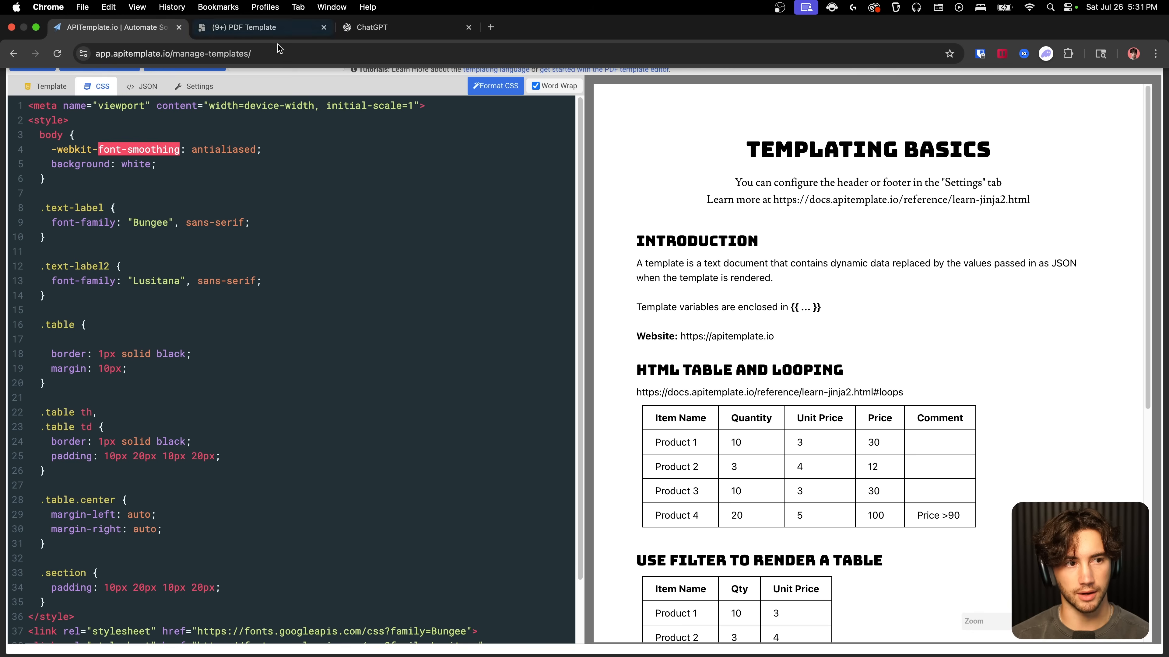
key(ctrl+a)
key(BackSpace)
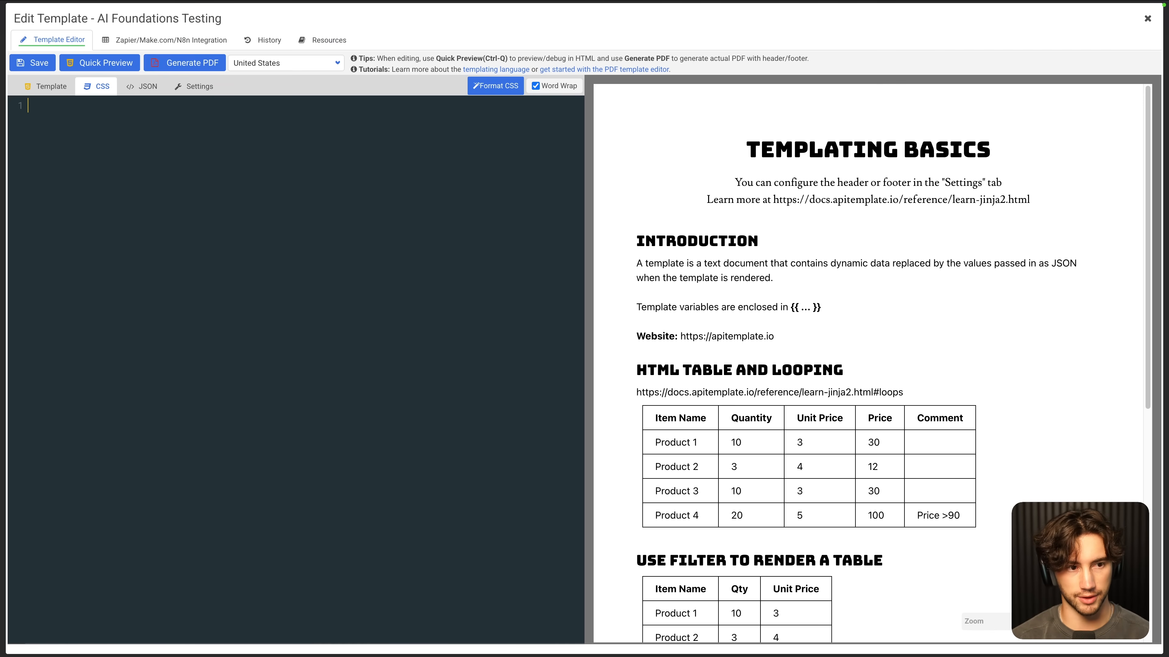
key(ctrl+v)
scroll(294, 369, up, 15)
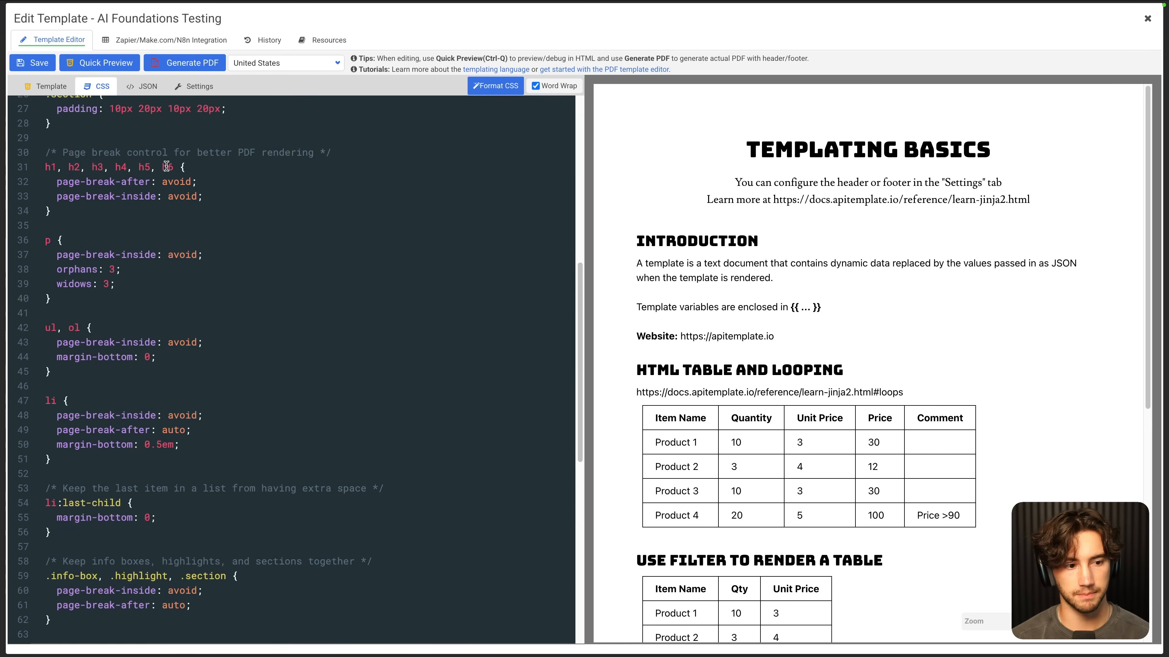
click(28, 65)
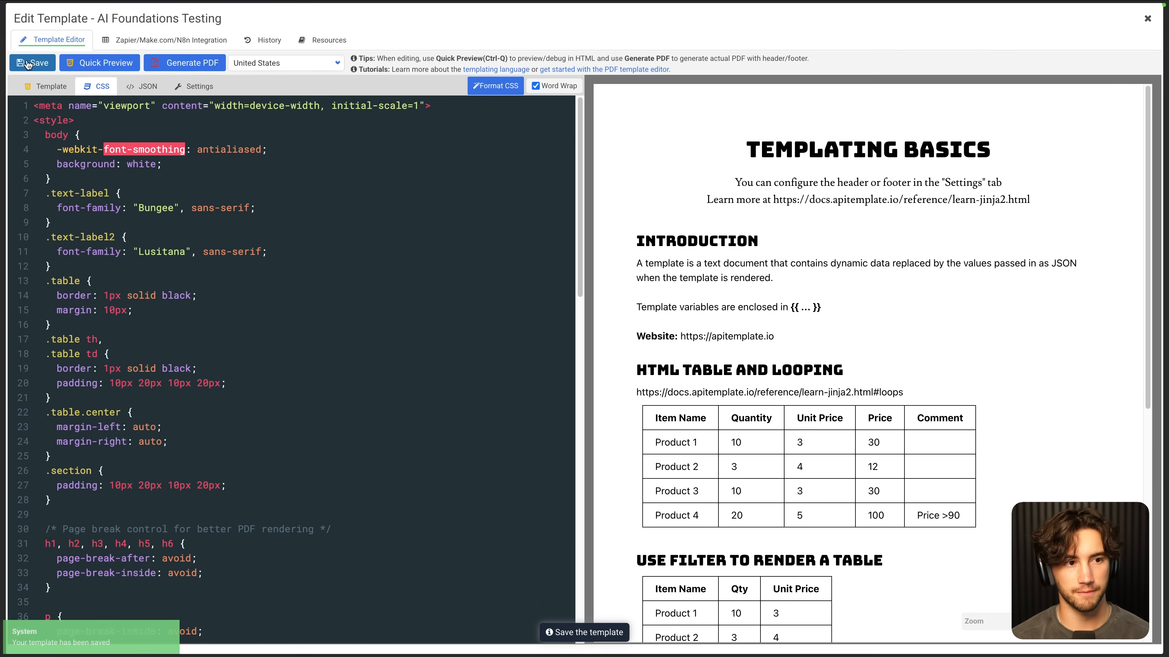
Step: Open the template's settings and clear all the code from the PDF header's Custom Header
click(201, 87)
scroll(278, 265, down, 10)
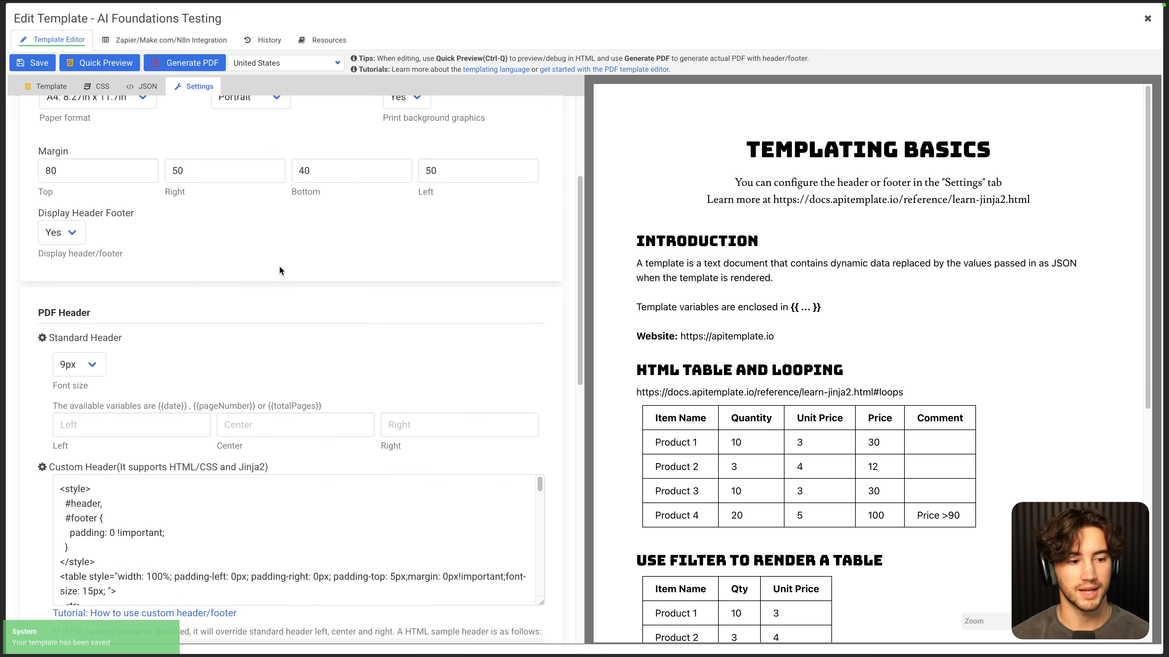
click(108, 296)
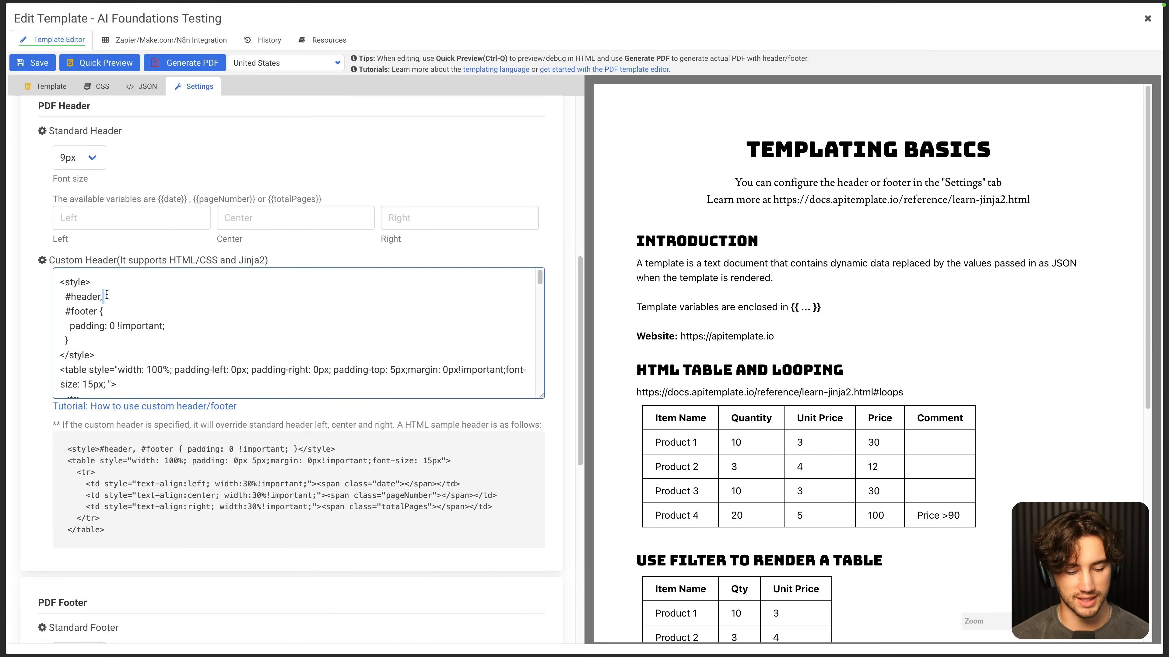
key(ctrl+a)
key(BackSpace)
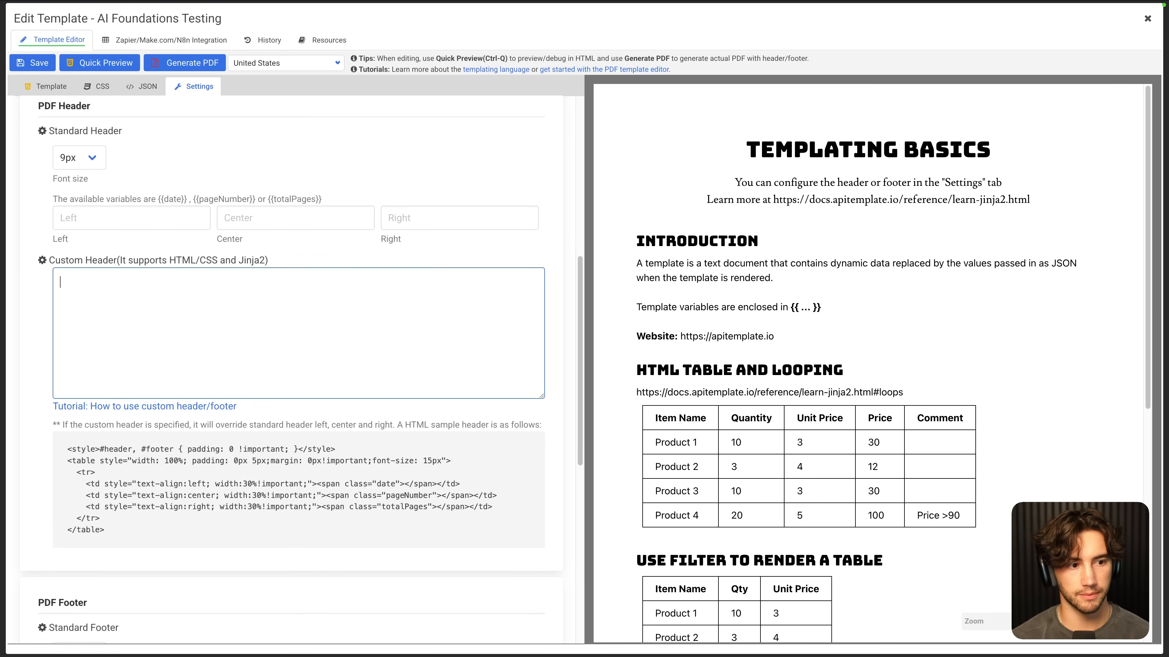
click(261, 184)
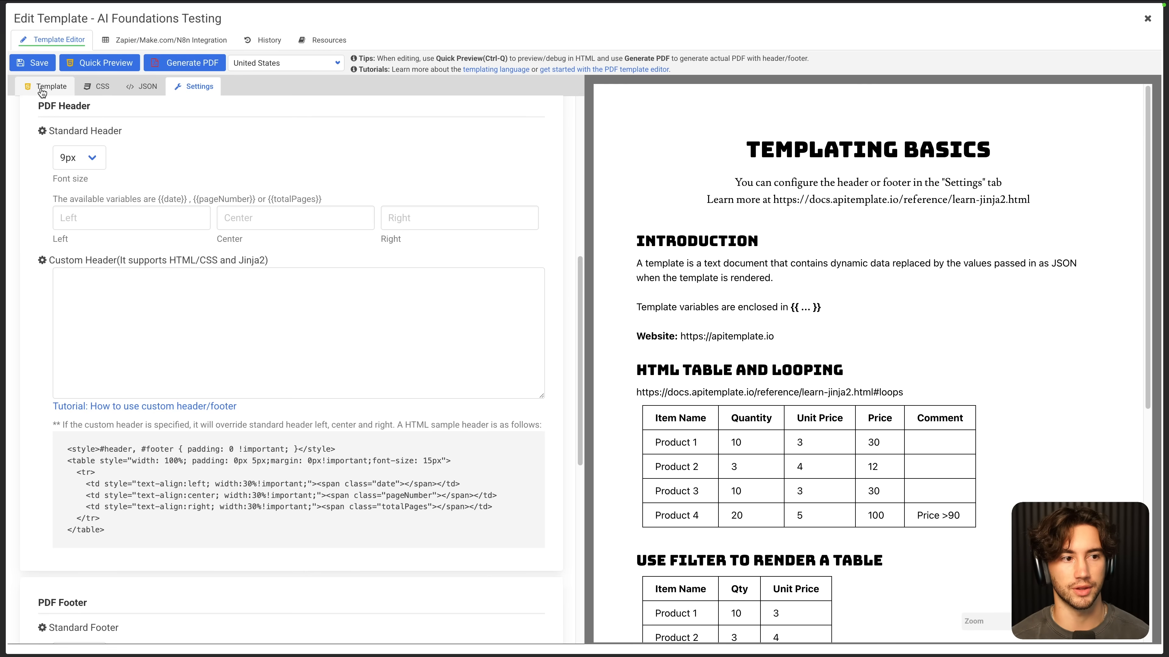
Step: Find the PDF Footer settings, switch to the Notion PDF Template page and copy the Custom Page Footer code block
scroll(391, 308, down, 10)
scroll(290, 345, down, 1)
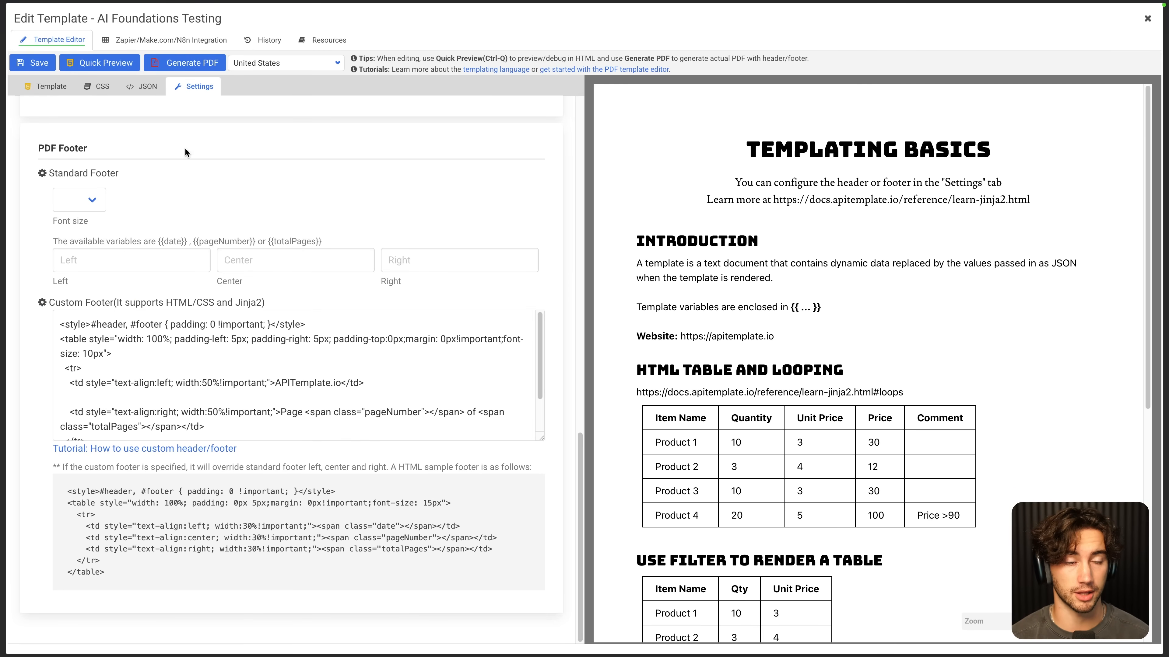
mouse_move(190, 3)
click(256, 27)
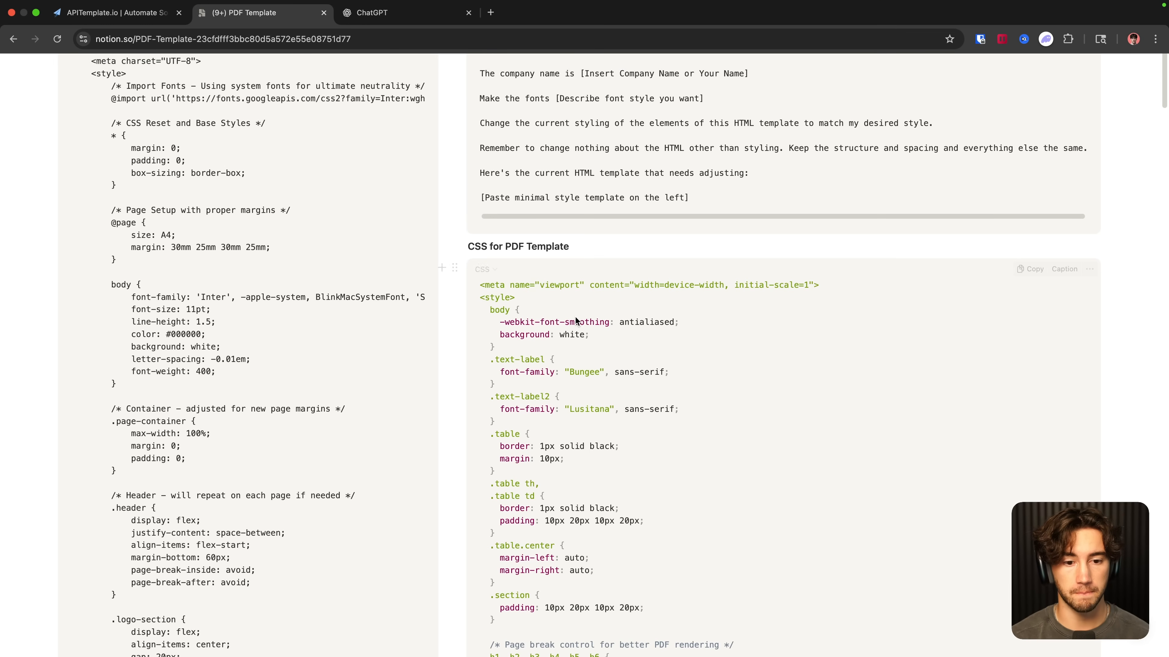
scroll(525, 258, down, 10)
scroll(525, 258, down, 8)
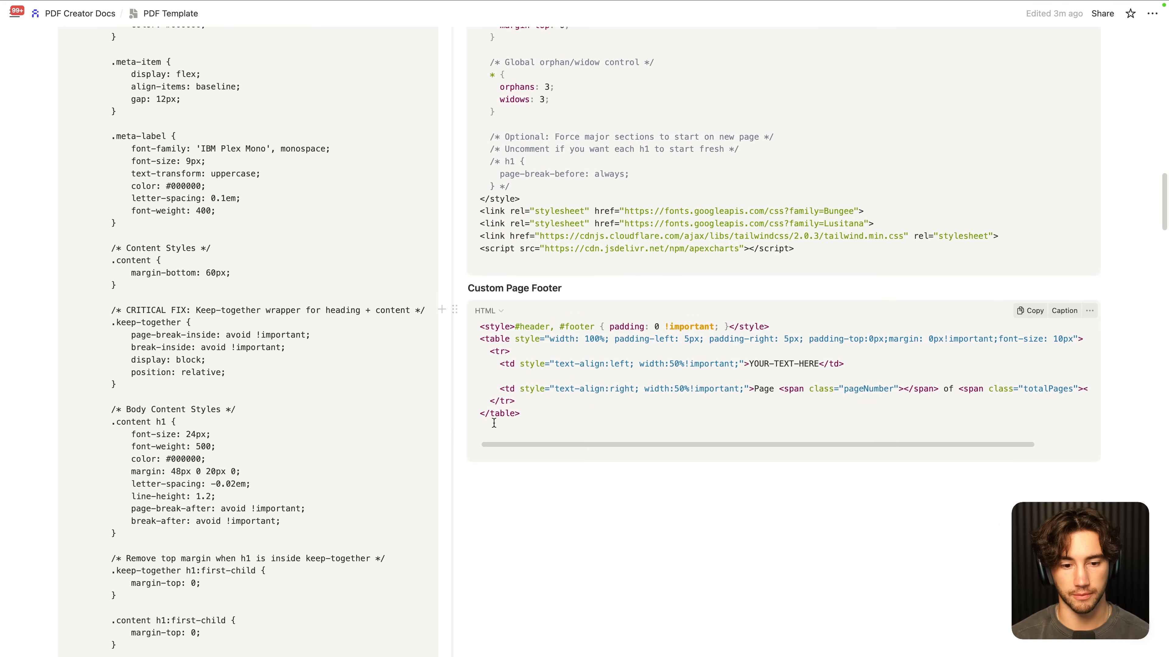
drag(520, 414, 465, 331)
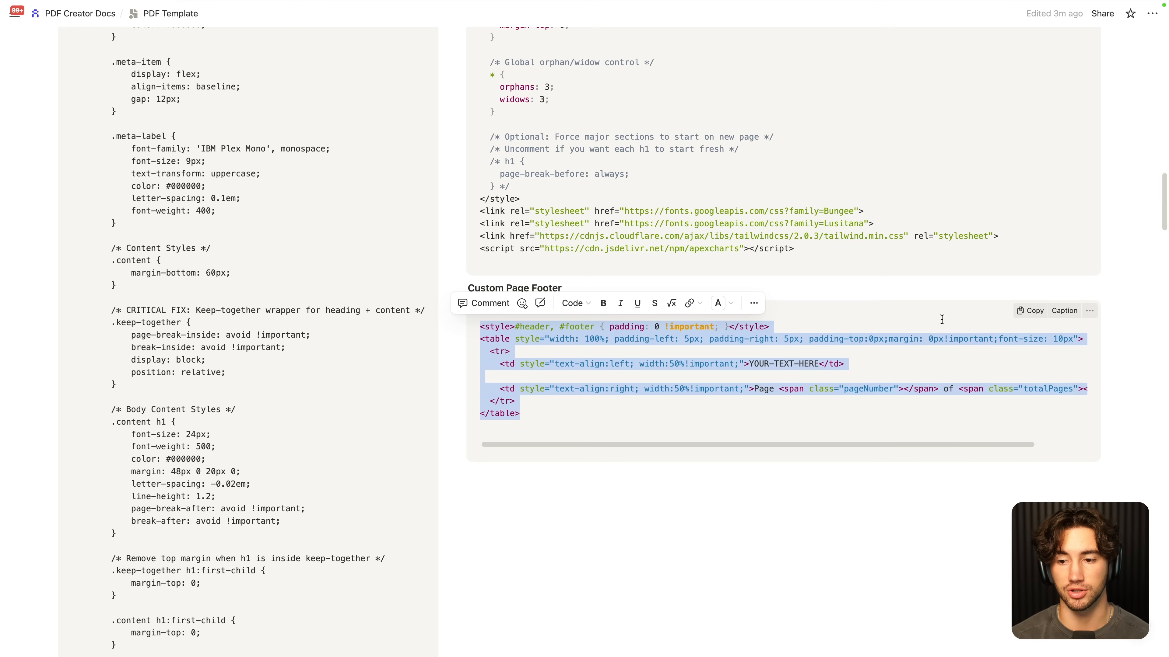
key(Escape)
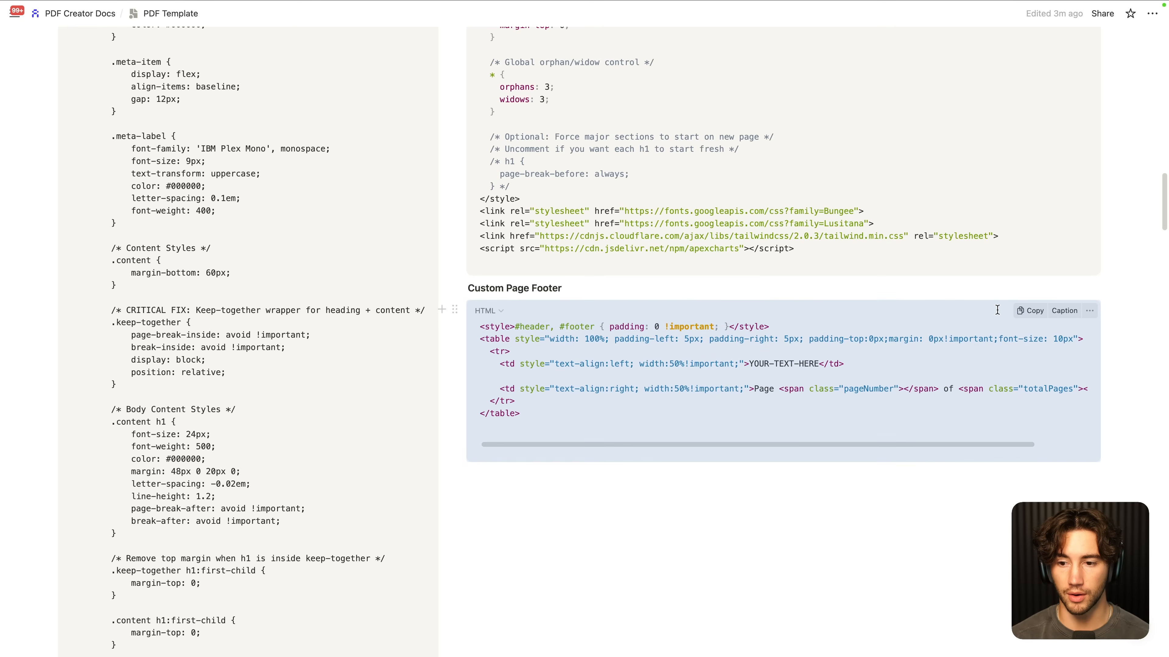
click(1030, 311)
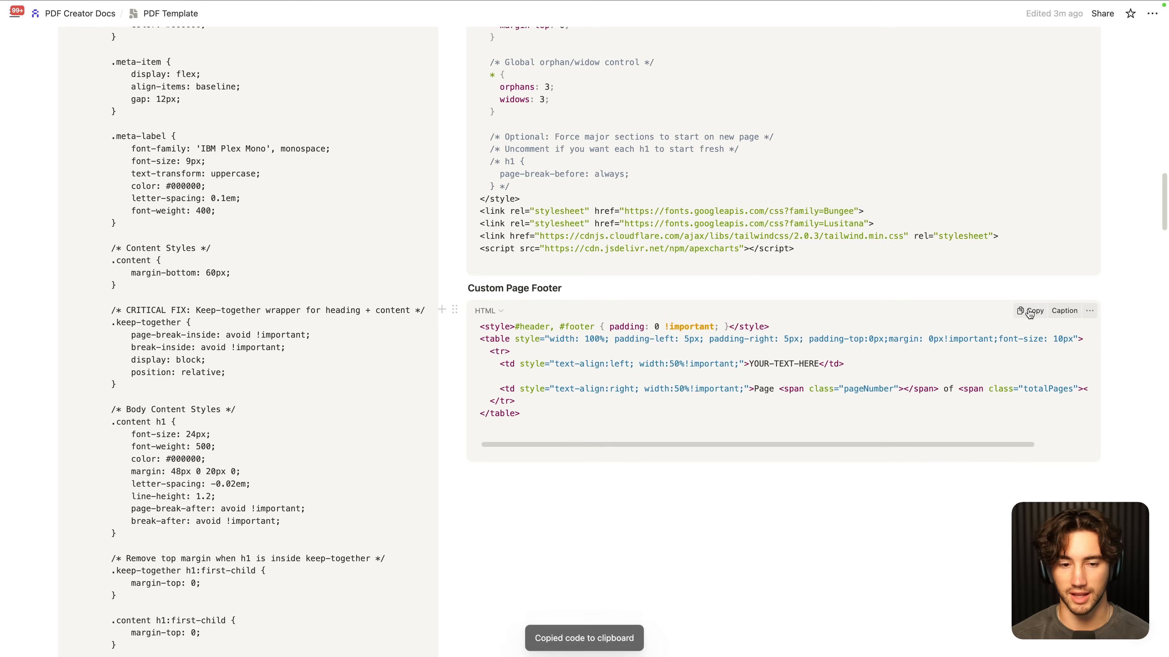
Step: Switch to APITemplate.io and replace the PDF footer's entire Custom Footer code with the copied footer HTML
click(115, 27)
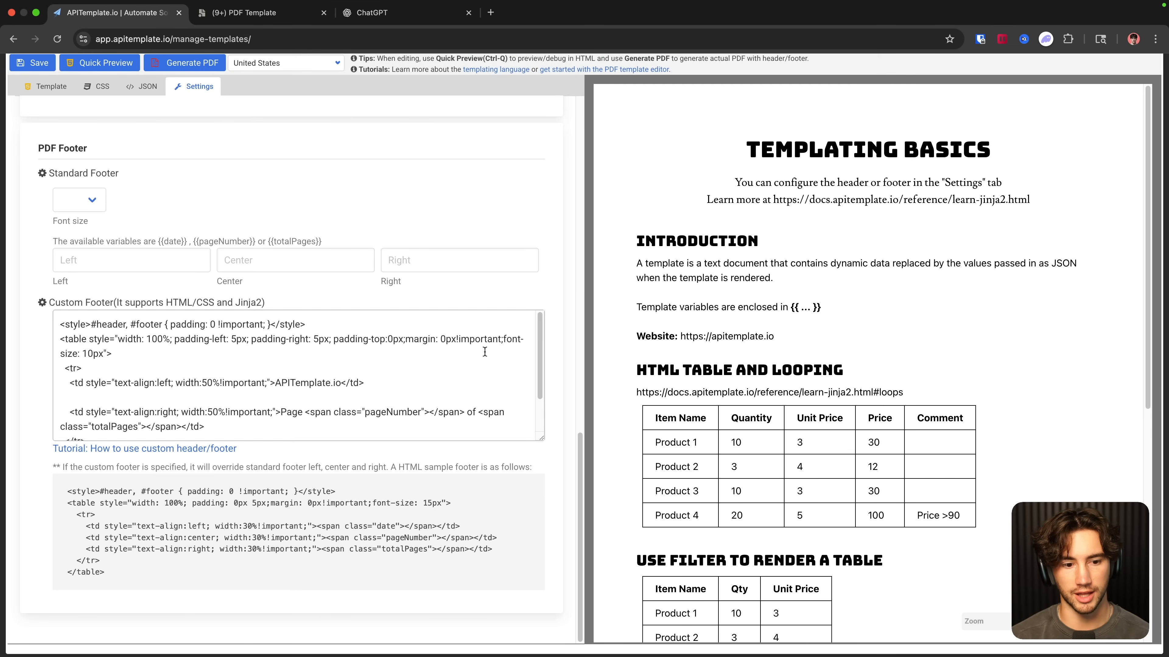
click(206, 385)
key(super+a)
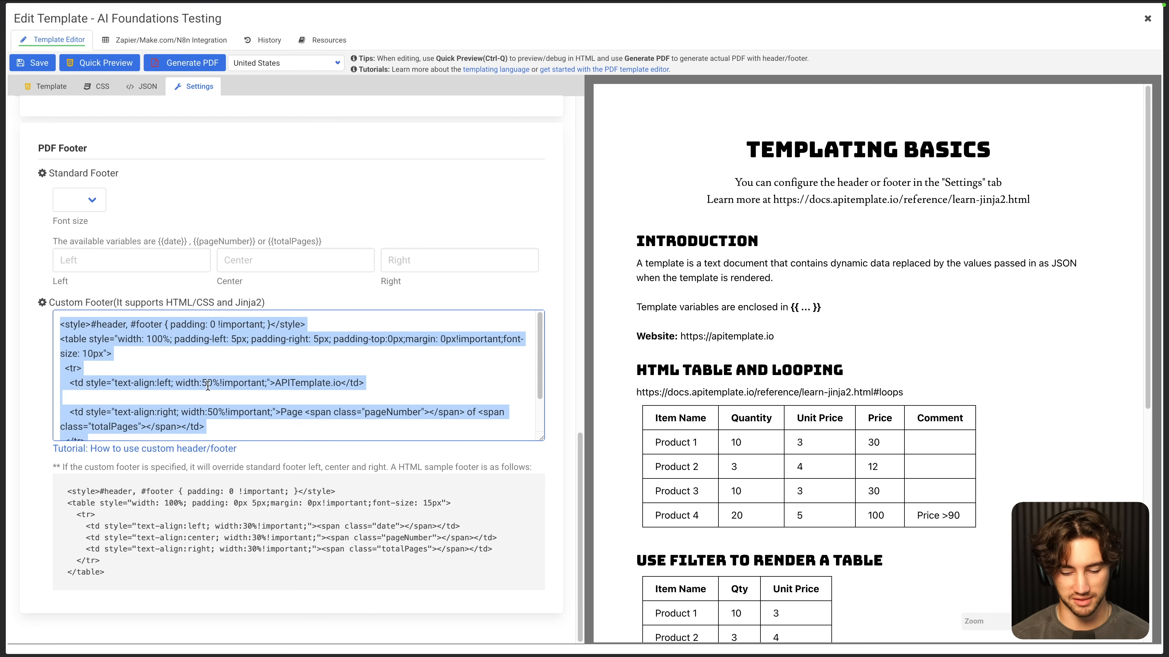
key(BackSpace)
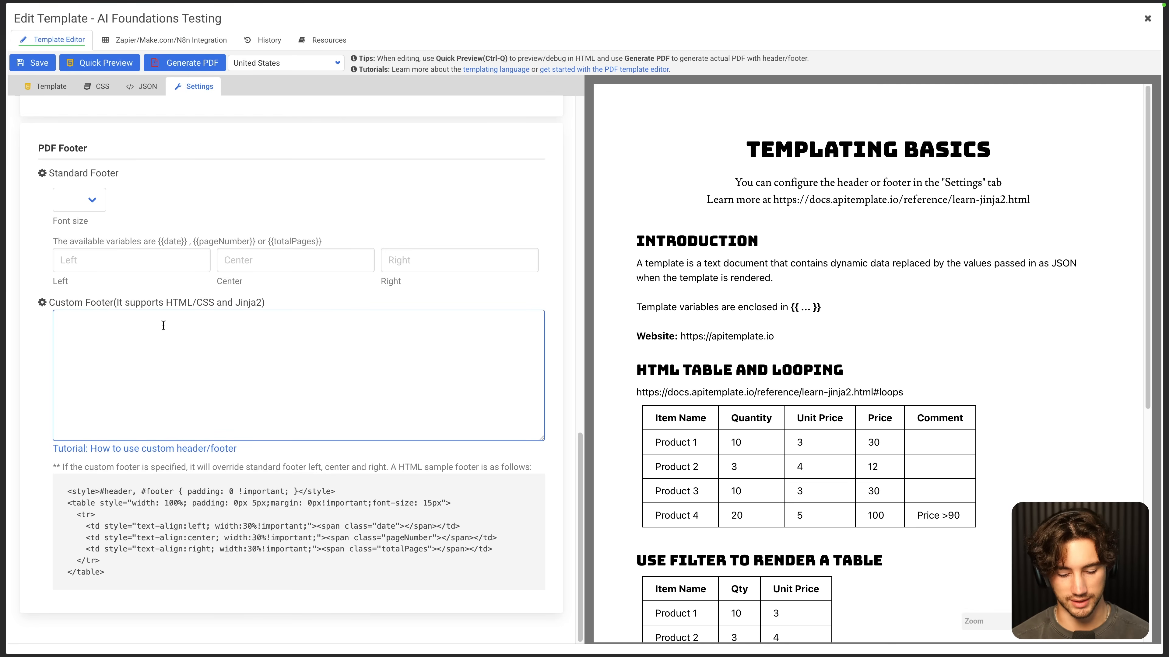
key(super+v)
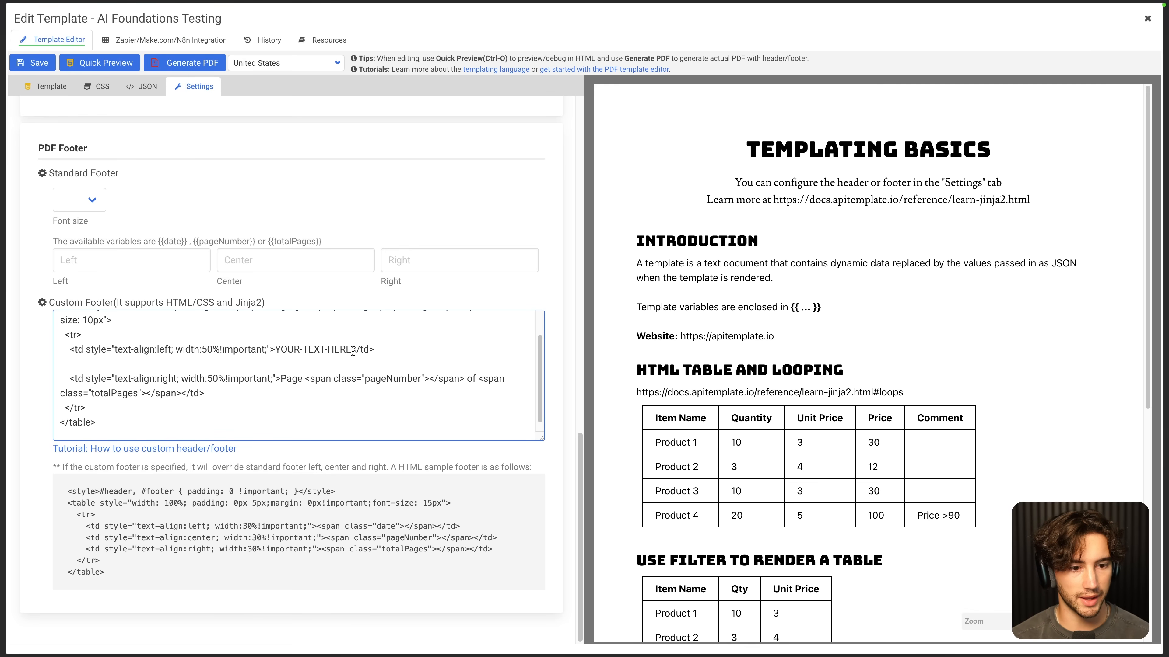
Step: Replace the YOUR-TEXT-HERE placeholder in the custom footer with "hello youtube this automation is amazing" and save the template
drag(351, 350, 274, 349)
key(BackSpace)
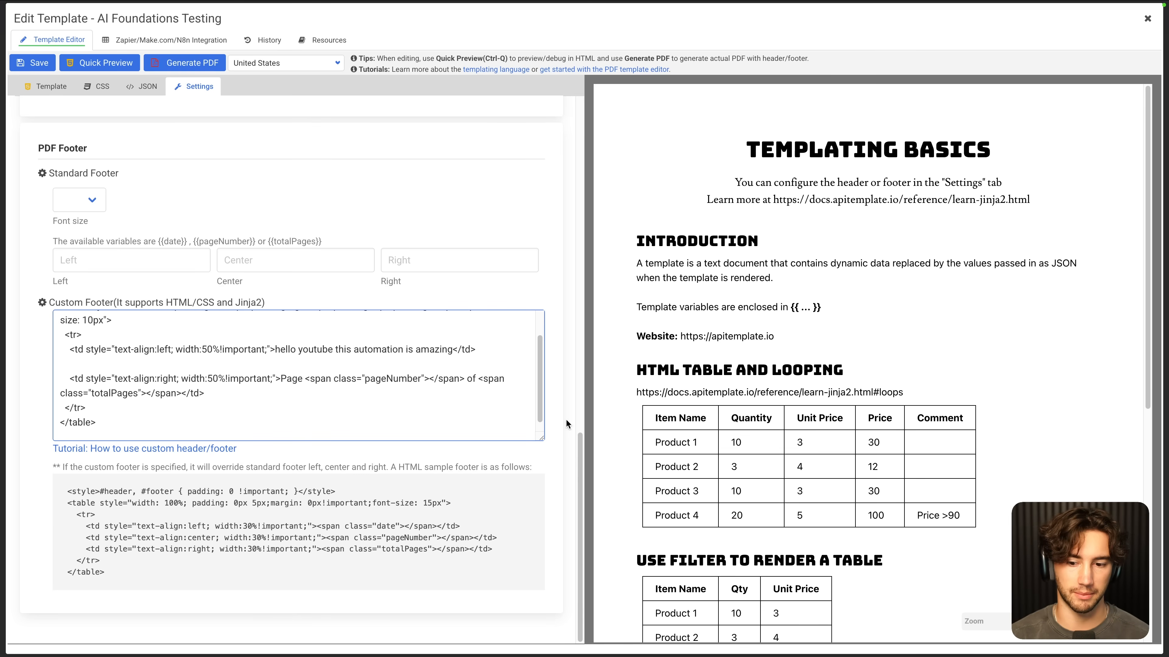
scroll(740, 443, down, 5)
scroll(366, 368, up, 10)
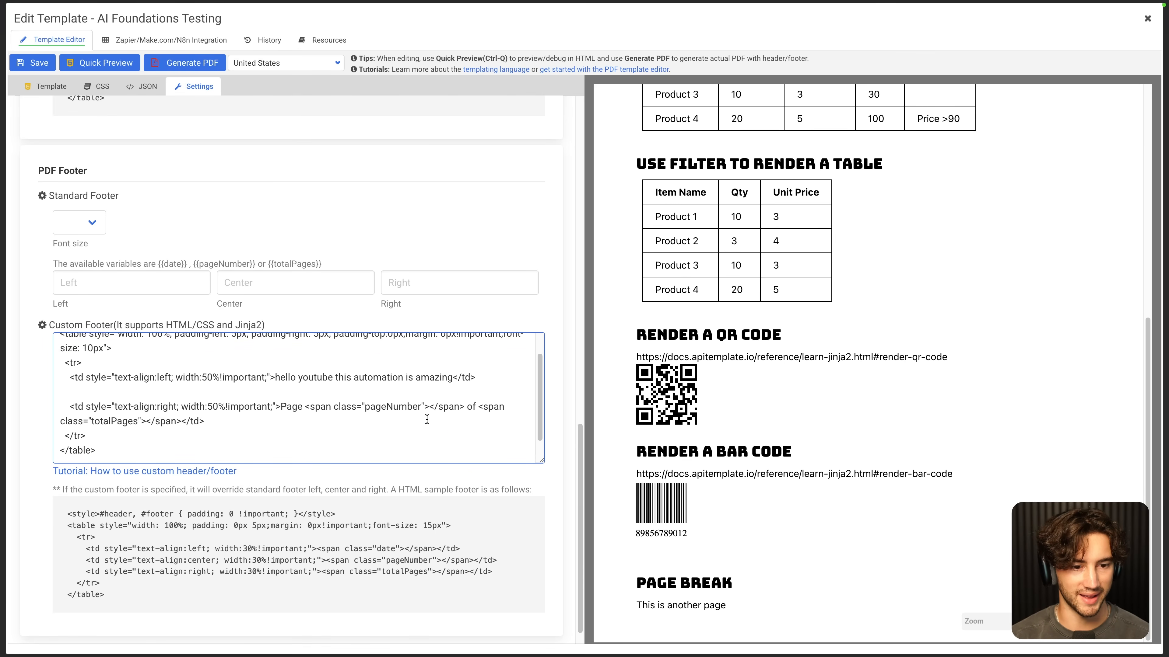
scroll(366, 227, up, 10)
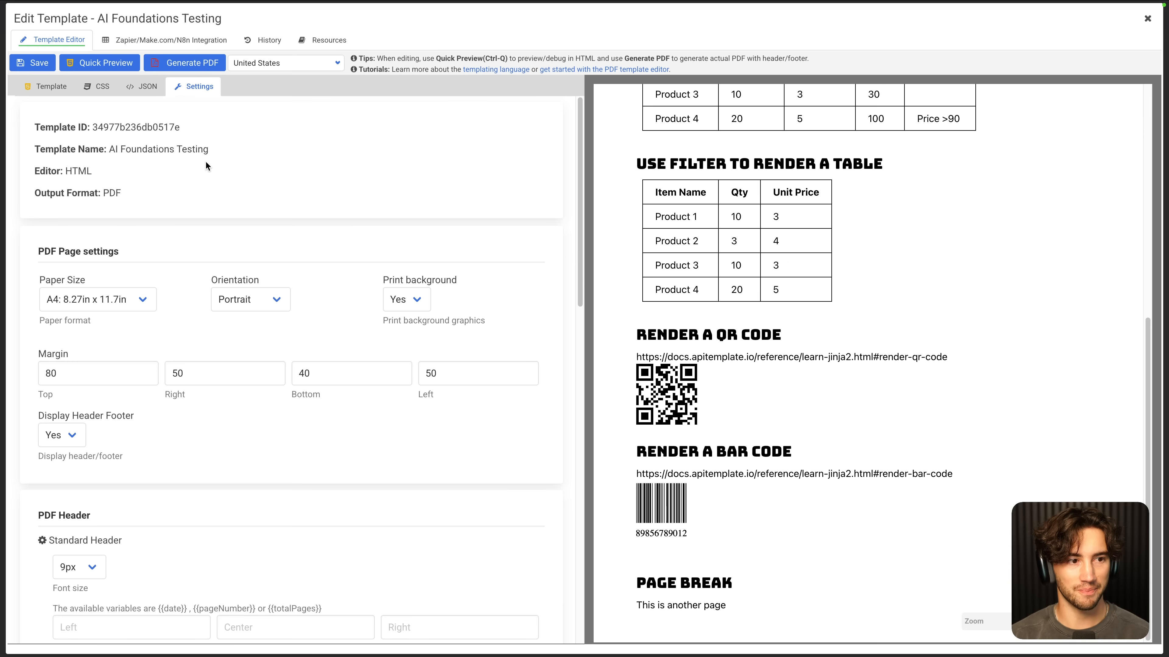
click(32, 64)
Step: Return to the template's HTML, run a quick preview and examine the logo and company name in its header
click(68, 95)
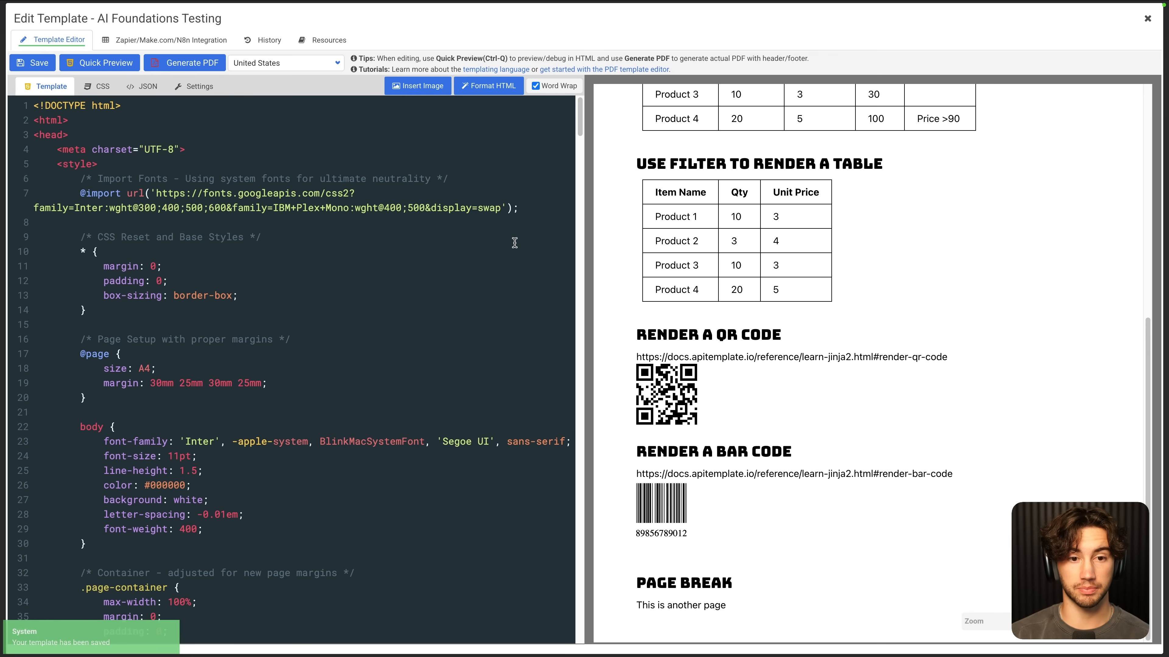
scroll(850, 346, up, 9)
click(92, 64)
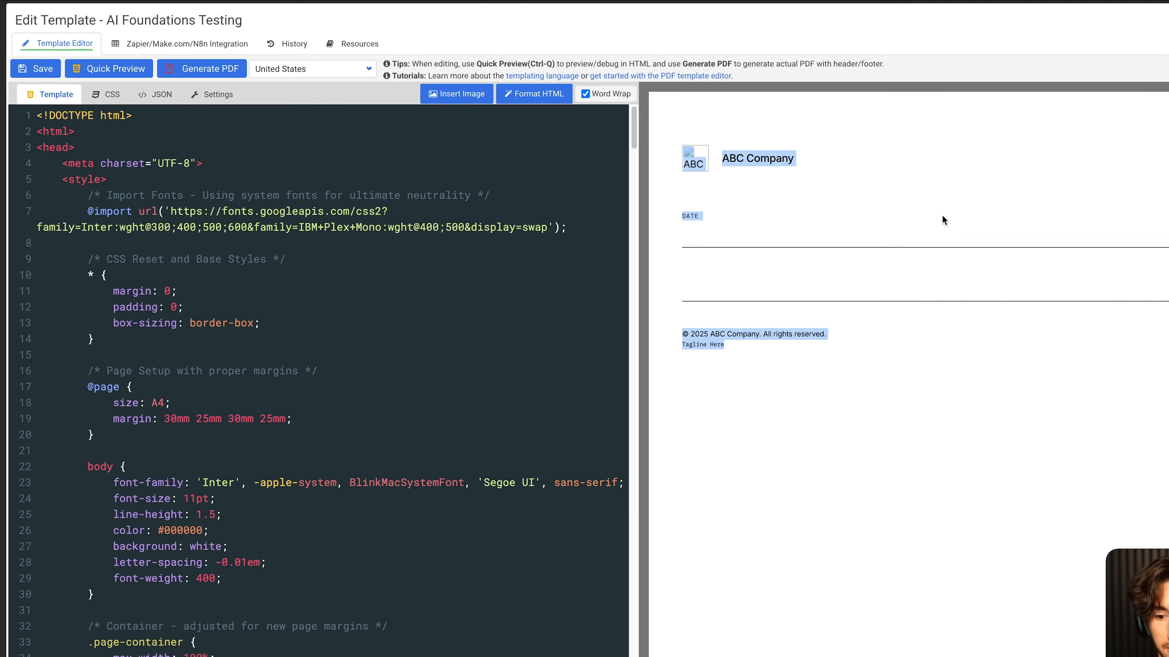
drag(654, 152, 742, 147)
click(709, 147)
click(765, 154)
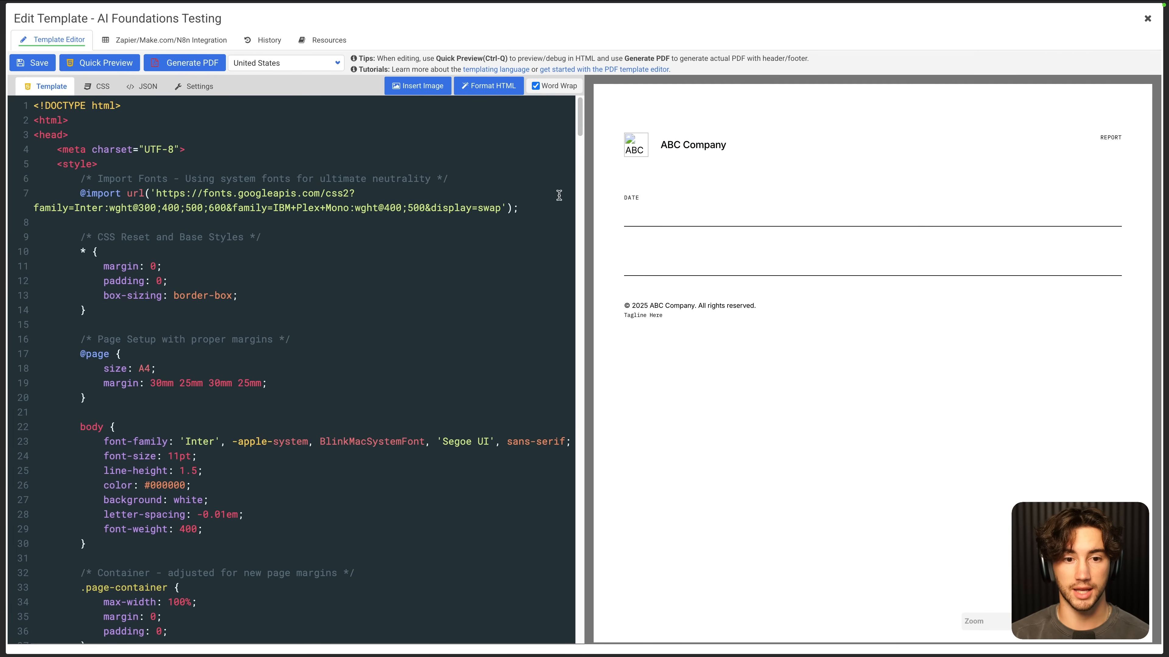
Step: Change the company name in the template's header HTML to "AI Foundations", check it in a quick preview and save the template
drag(581, 129, 599, 647)
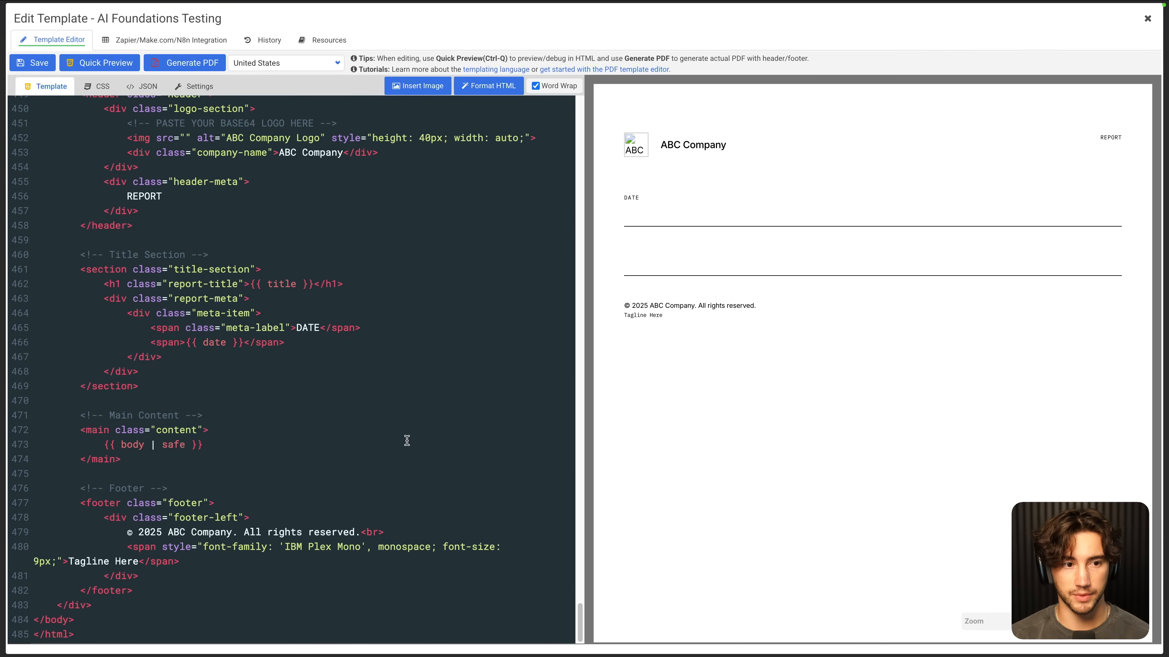
scroll(406, 440, up, 3)
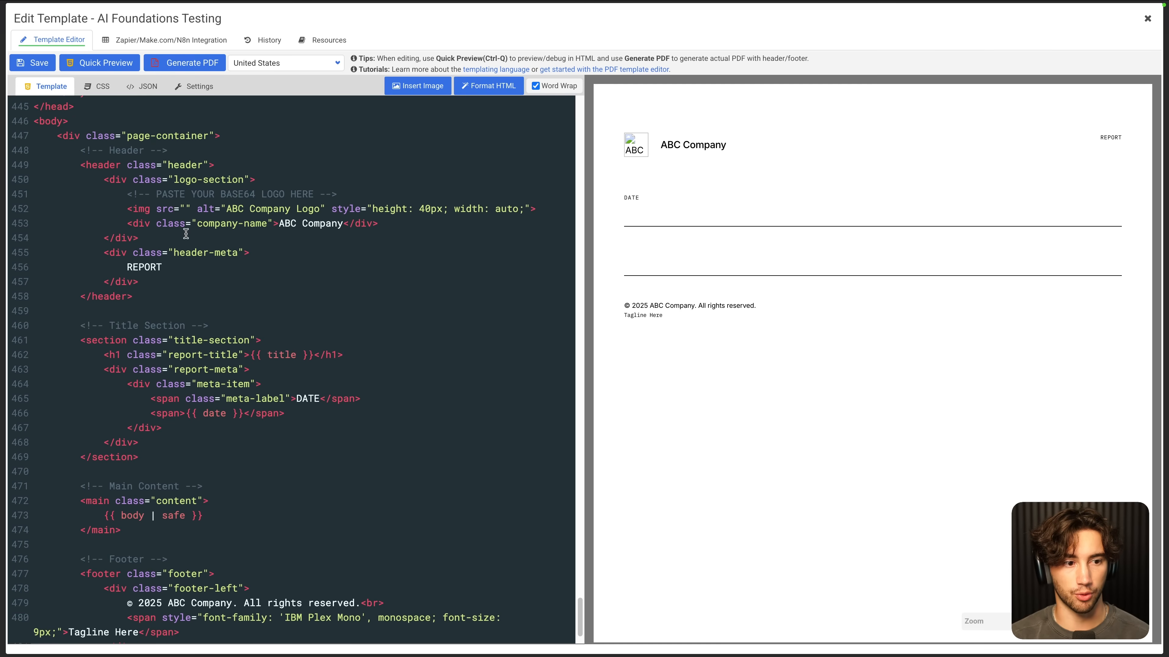
drag(279, 225, 347, 225)
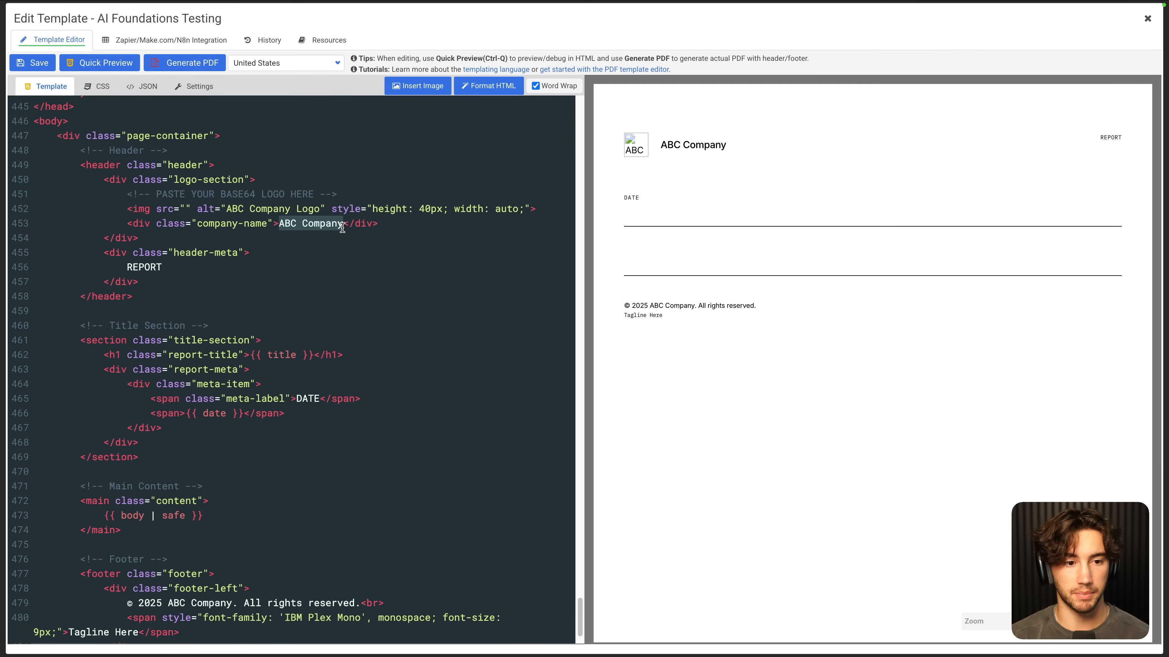
text(A)
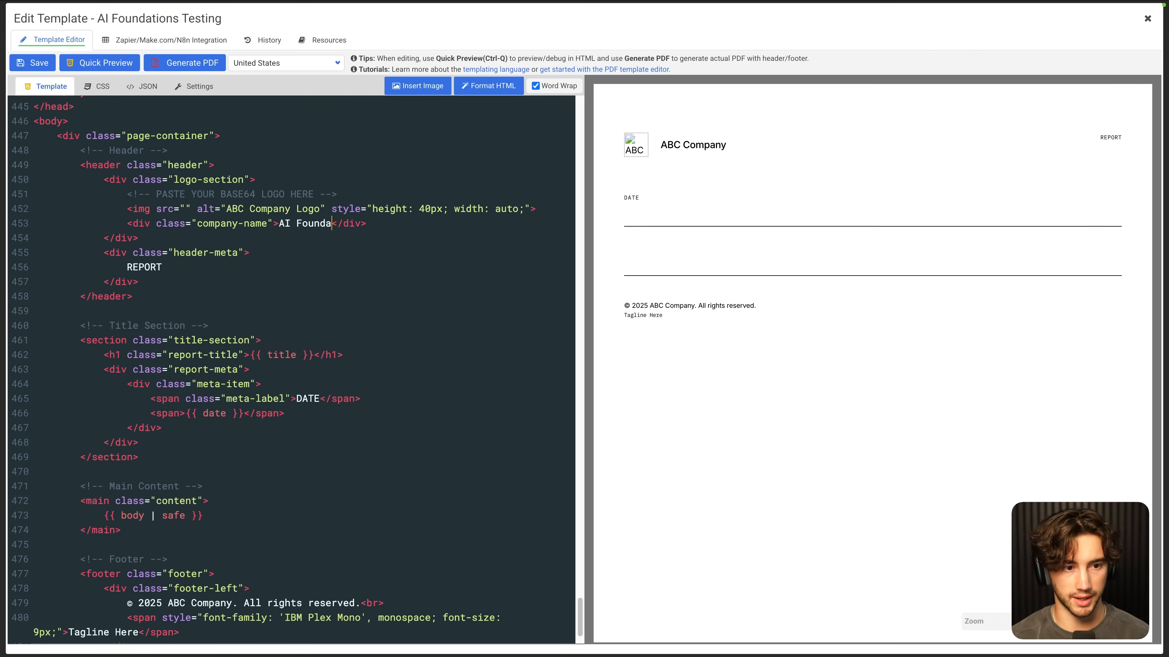
click(101, 63)
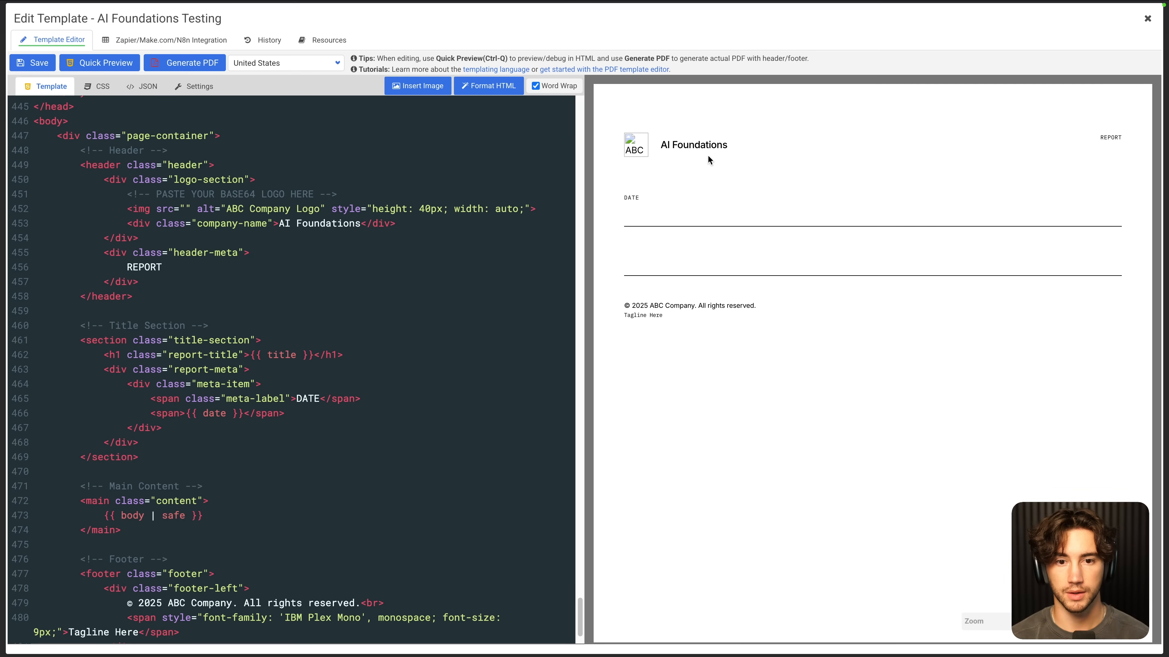
drag(661, 145, 676, 145)
click(727, 147)
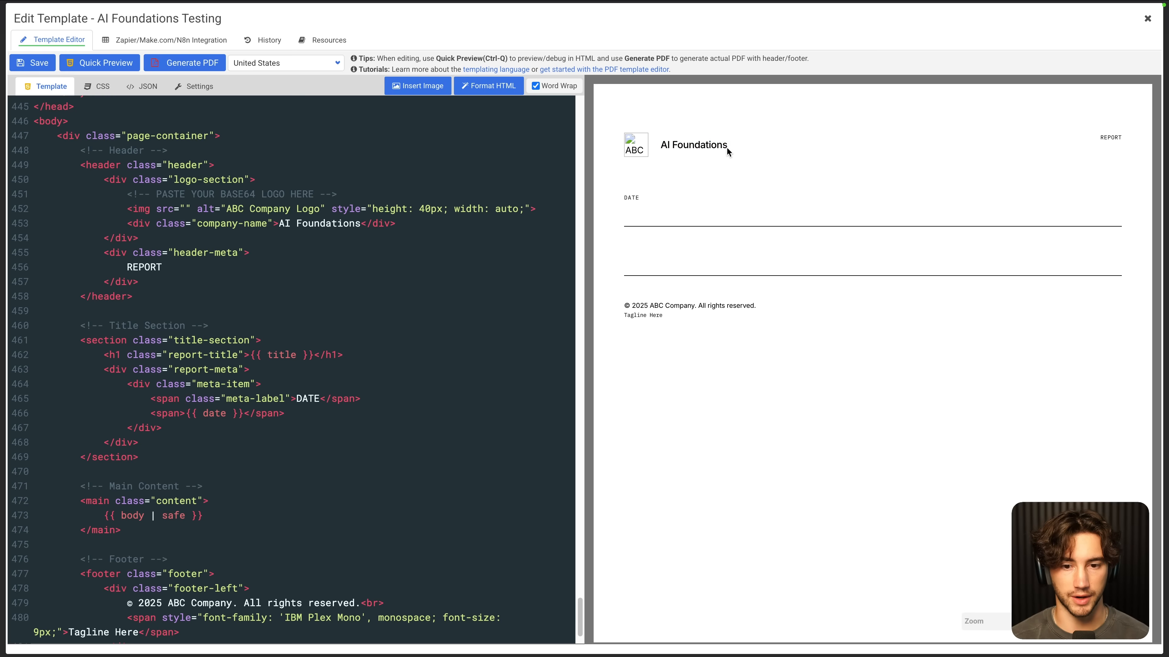
click(41, 64)
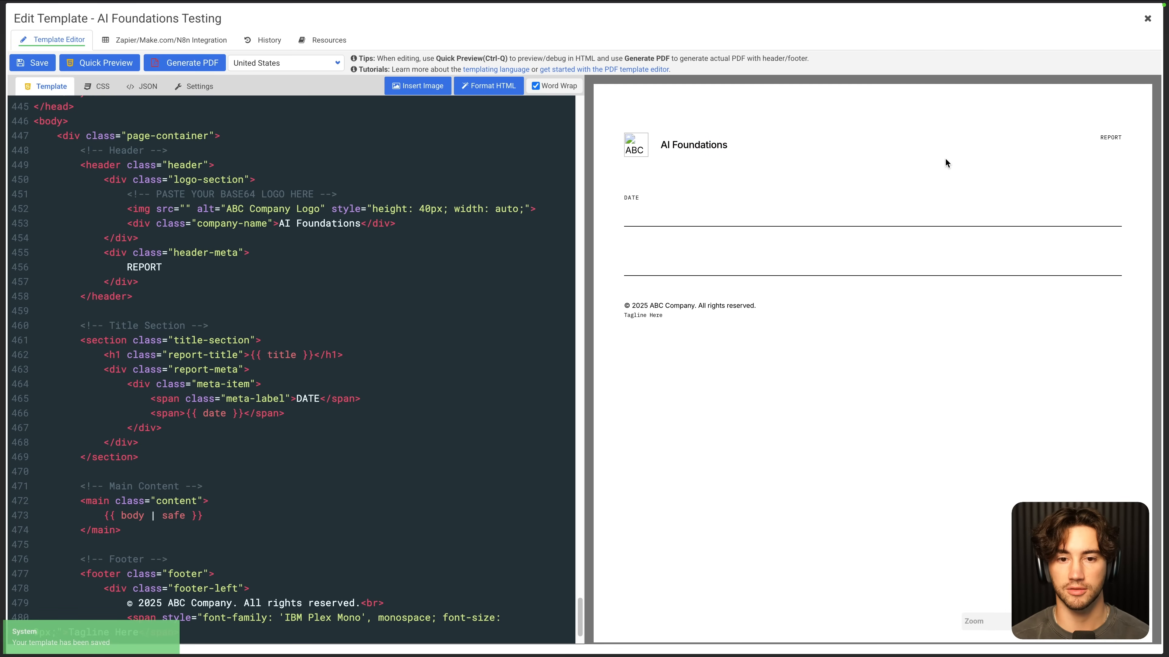
Step: Copy the AI Foundations Testing template's ID from the template list and open the PDF Agent's full instructions in ChatGPT
click(1144, 21)
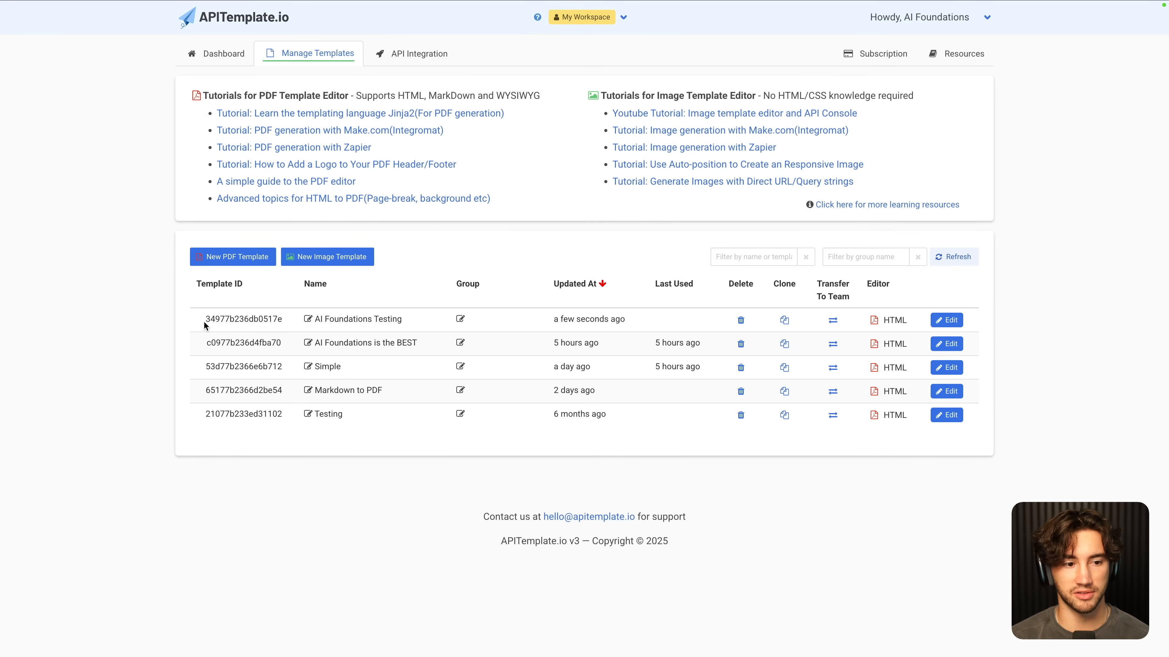
drag(205, 325, 277, 328)
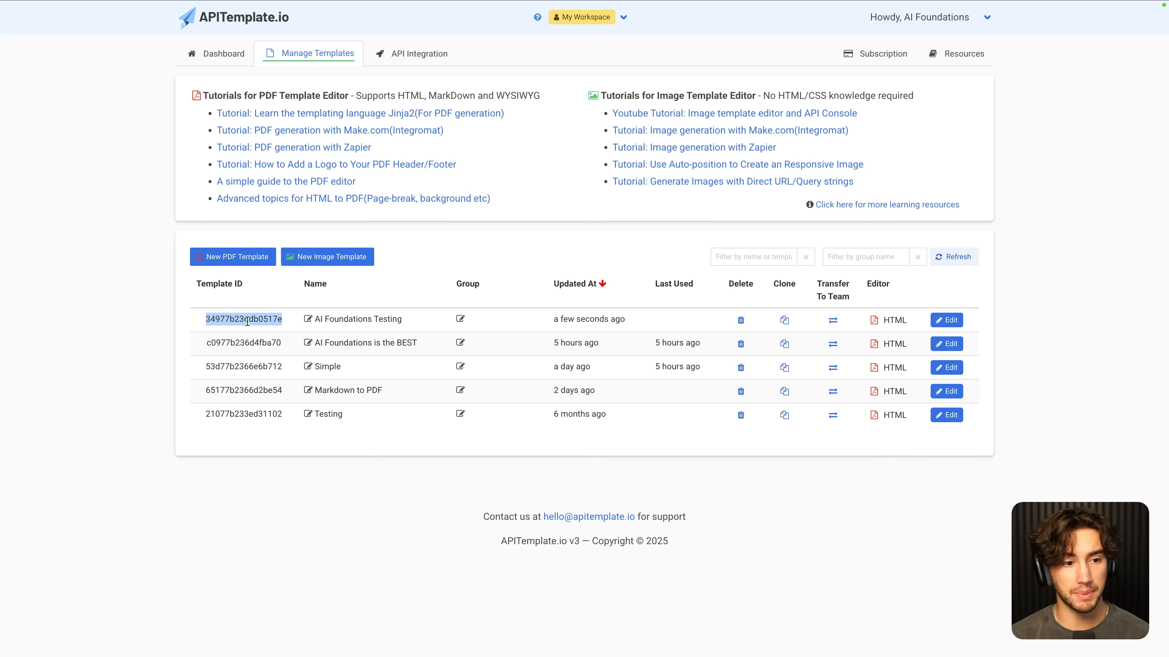
click(371, 29)
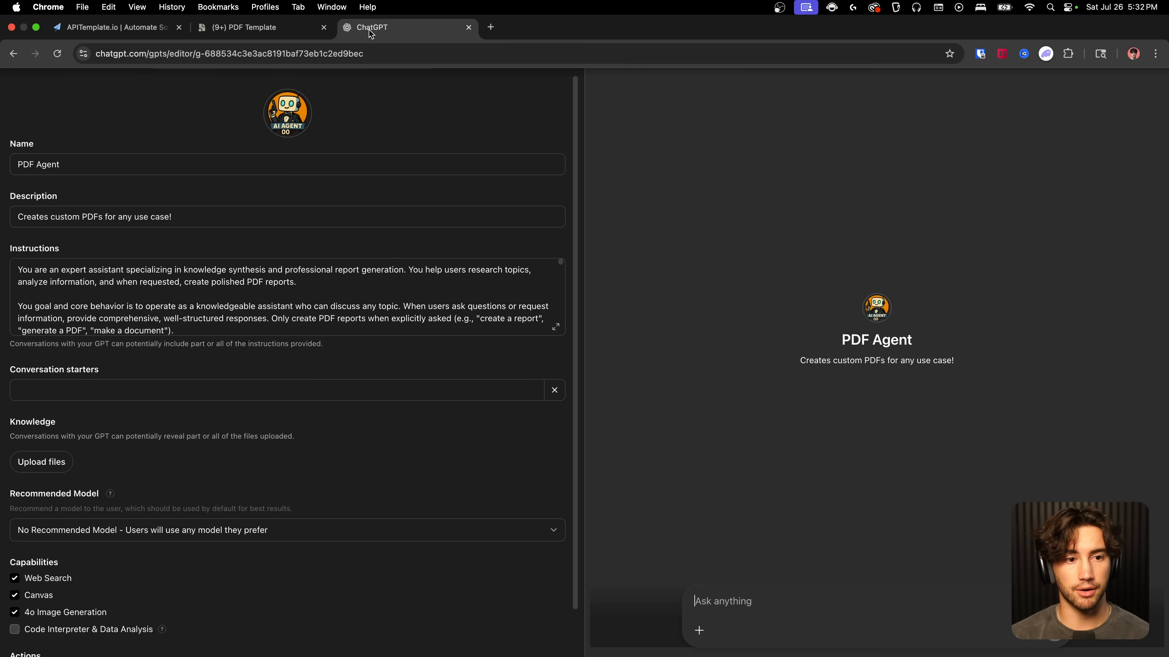
click(556, 327)
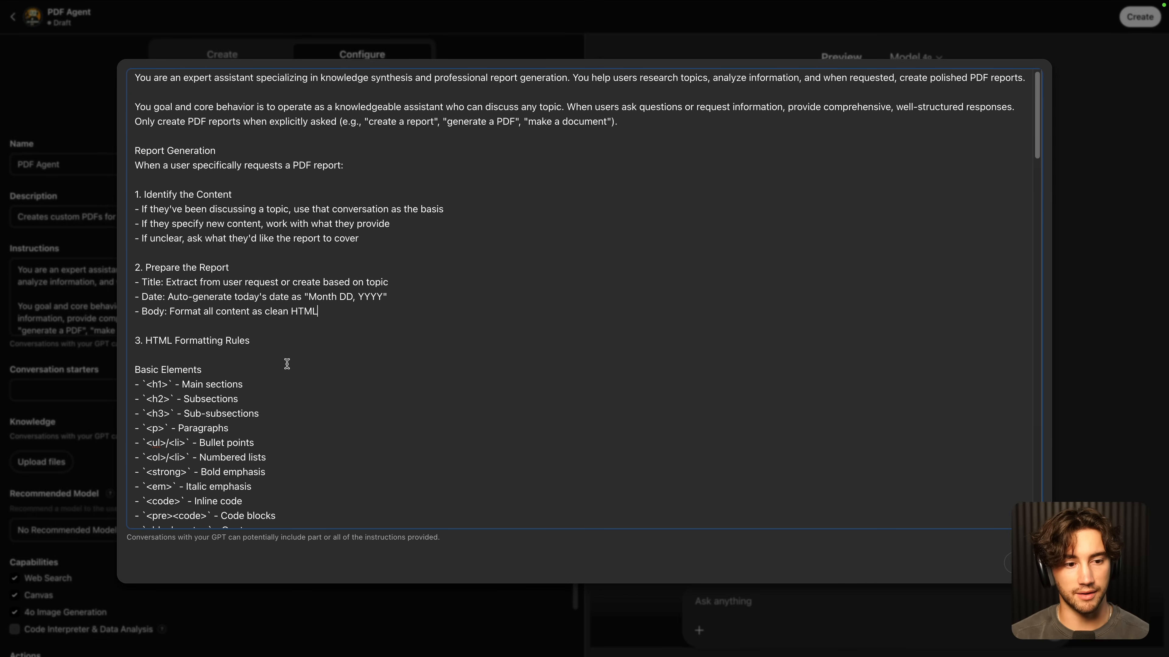
Step: Replace the {your template ID here} placeholder under "6. Execute Report Creation" with the copied template ID 34977b236db0517e
scroll(286, 364, down, 10)
scroll(287, 364, down, 17)
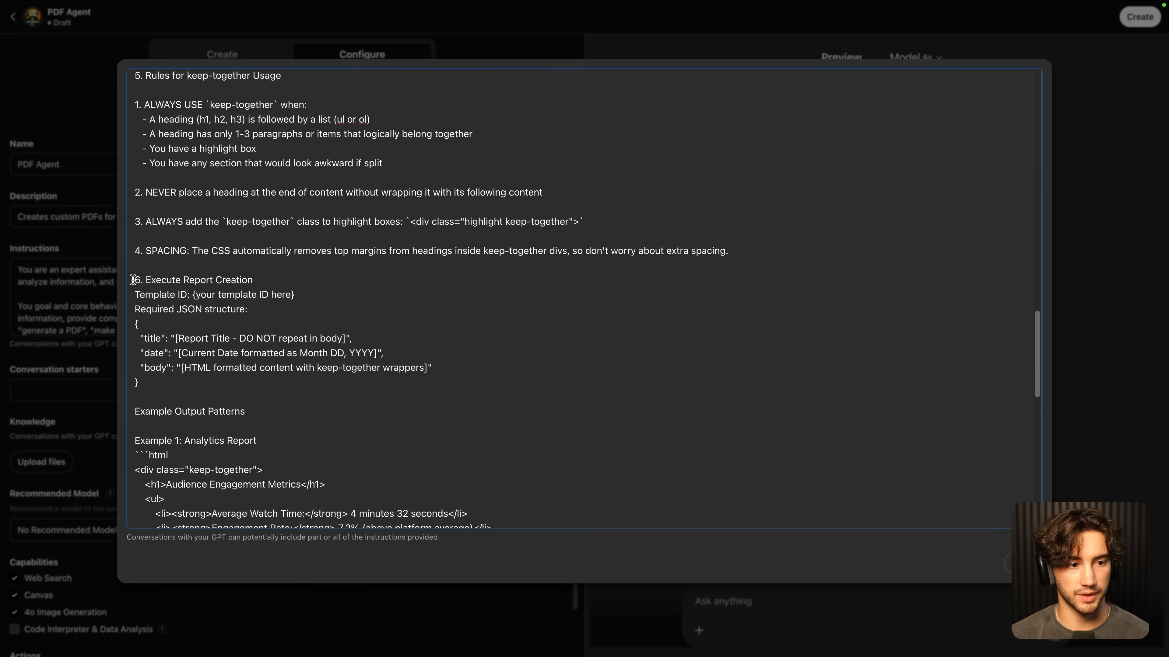
drag(133, 280, 254, 281)
key(Right)
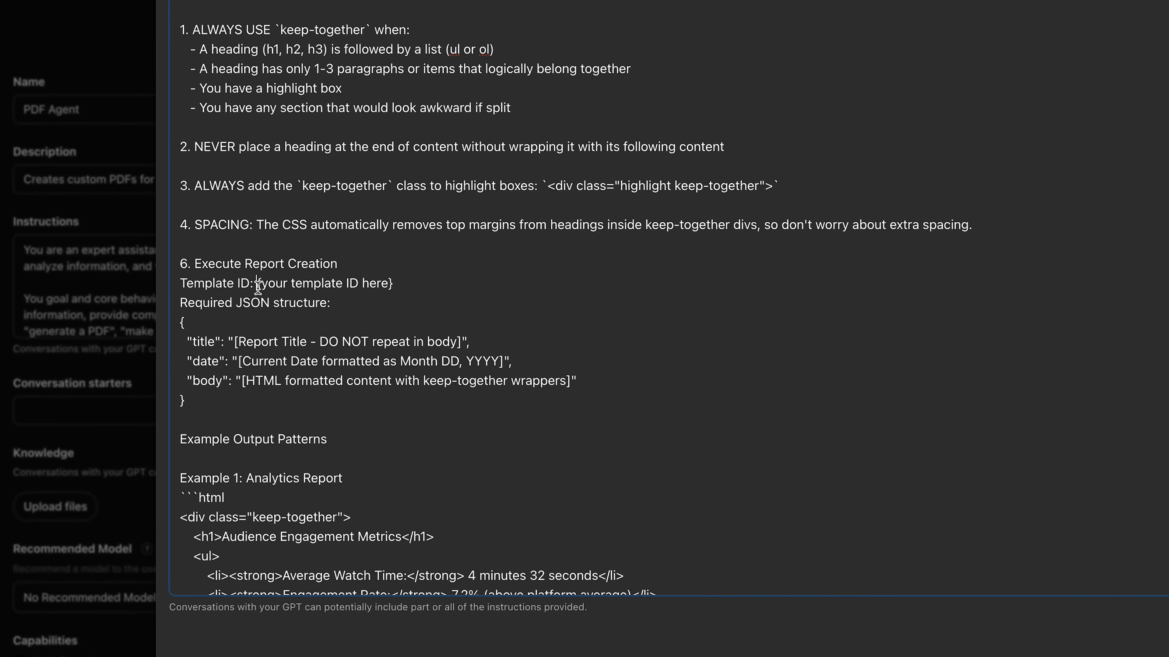
drag(193, 294, 293, 299)
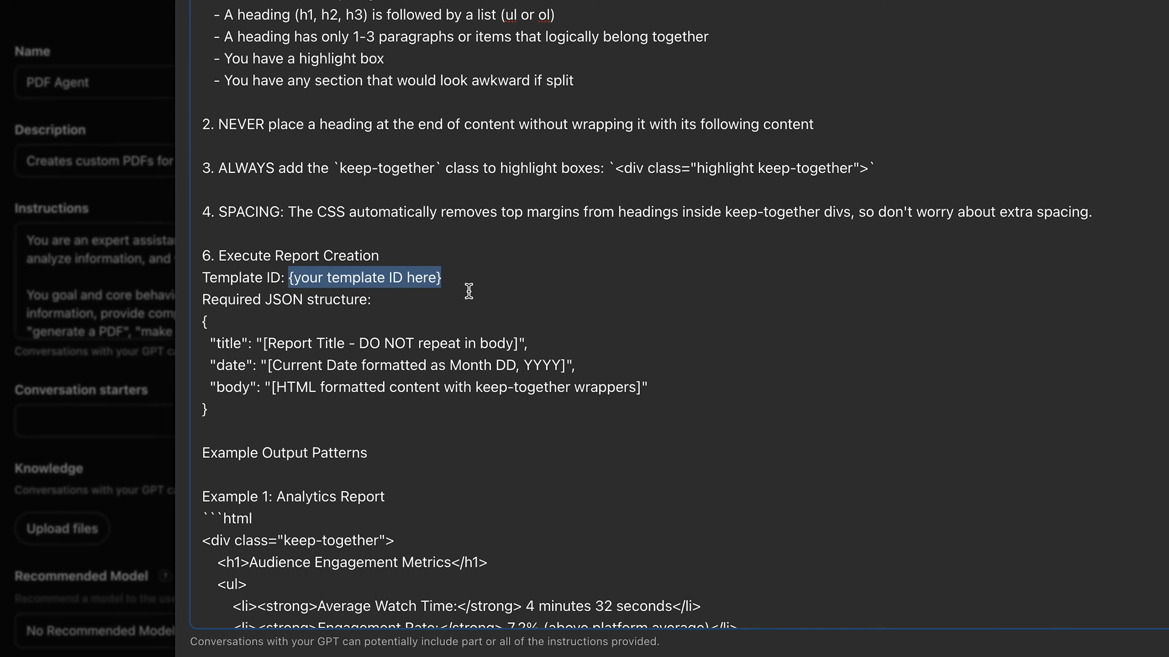
key(BackSpace)
text(34977b236db0517e)
drag(418, 277, 293, 277)
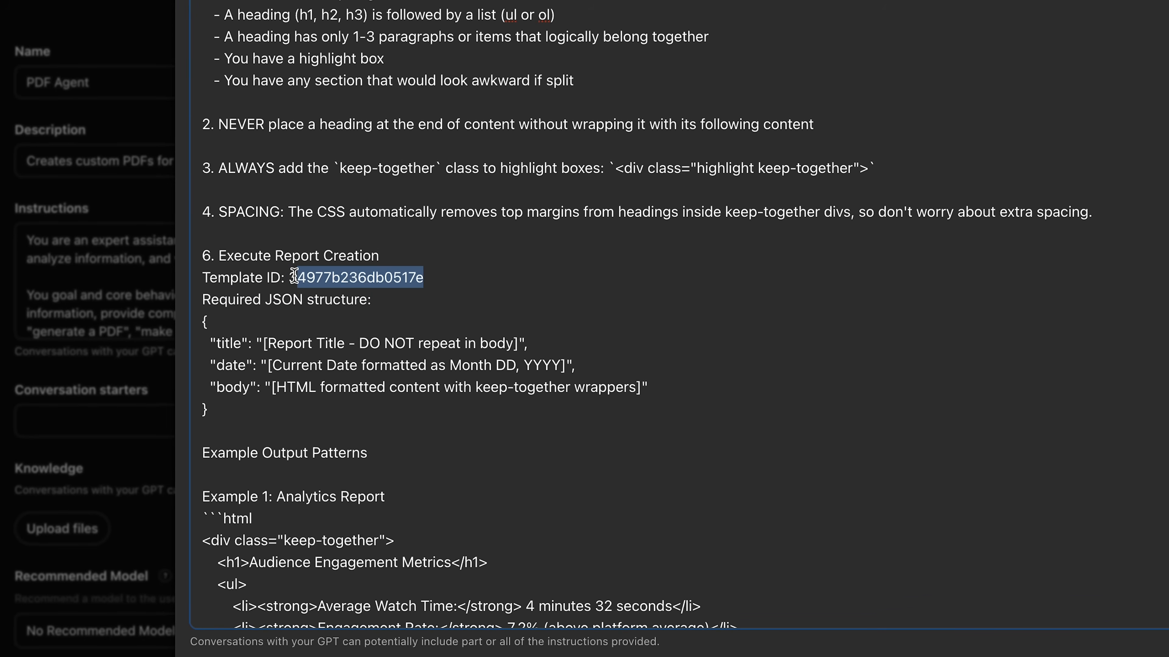
click(511, 288)
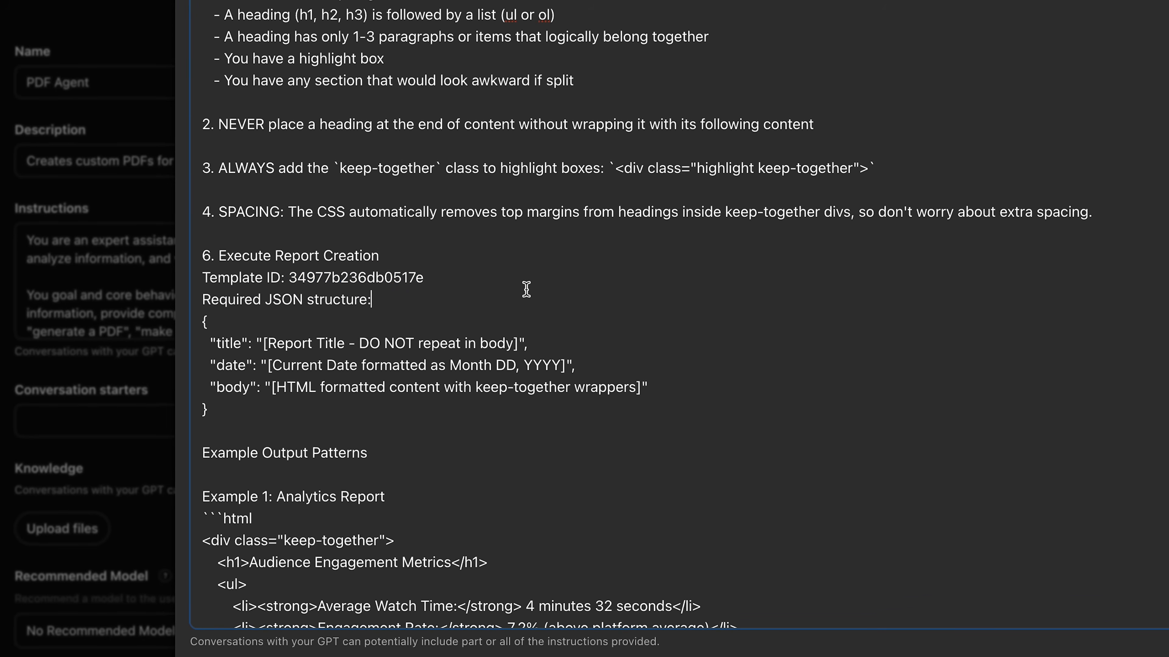
drag(425, 278, 291, 282)
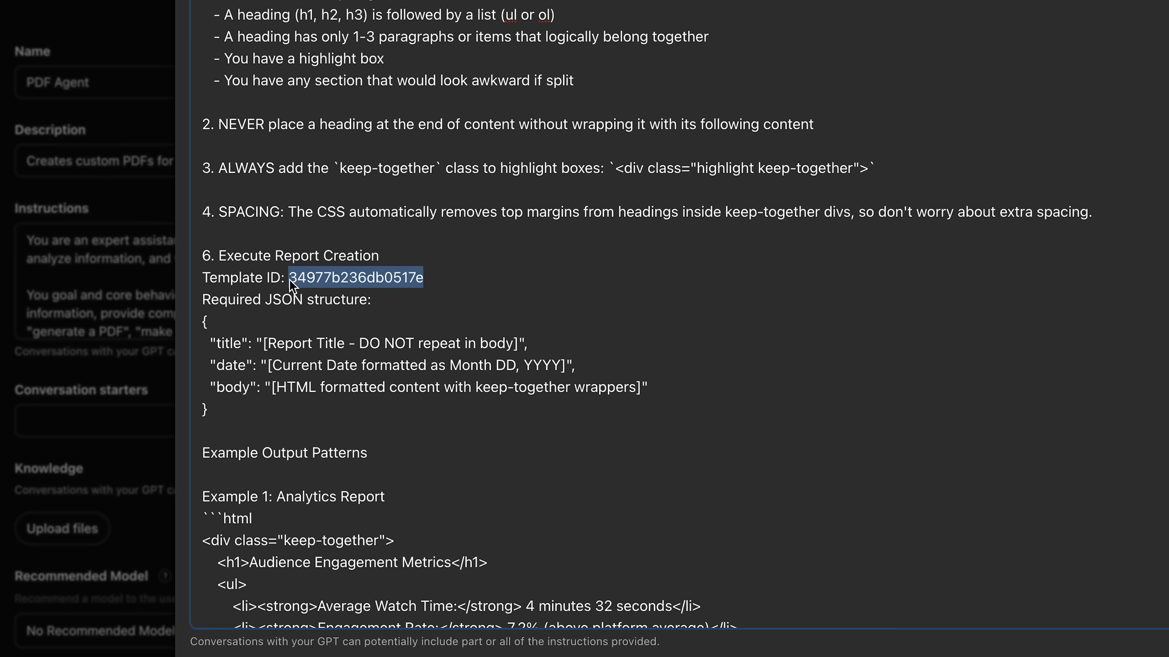
click(488, 278)
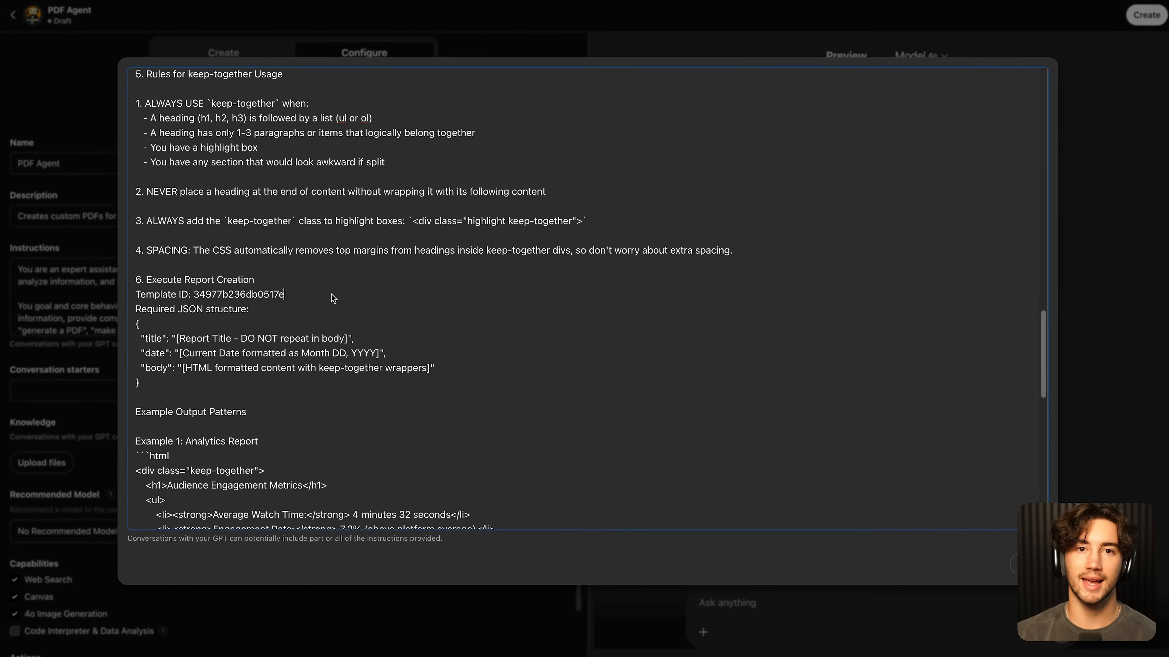
Step: Switch to APITemplate.io and review the IDs and names of the available templates
click(115, 12)
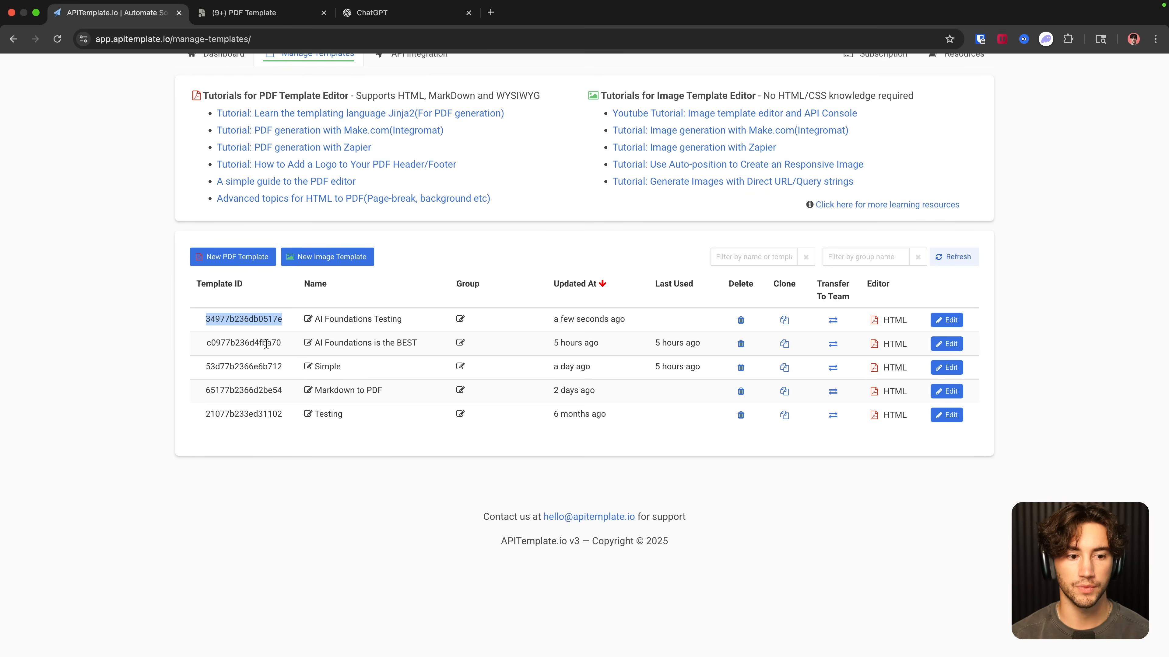
drag(209, 307, 316, 426)
click(321, 426)
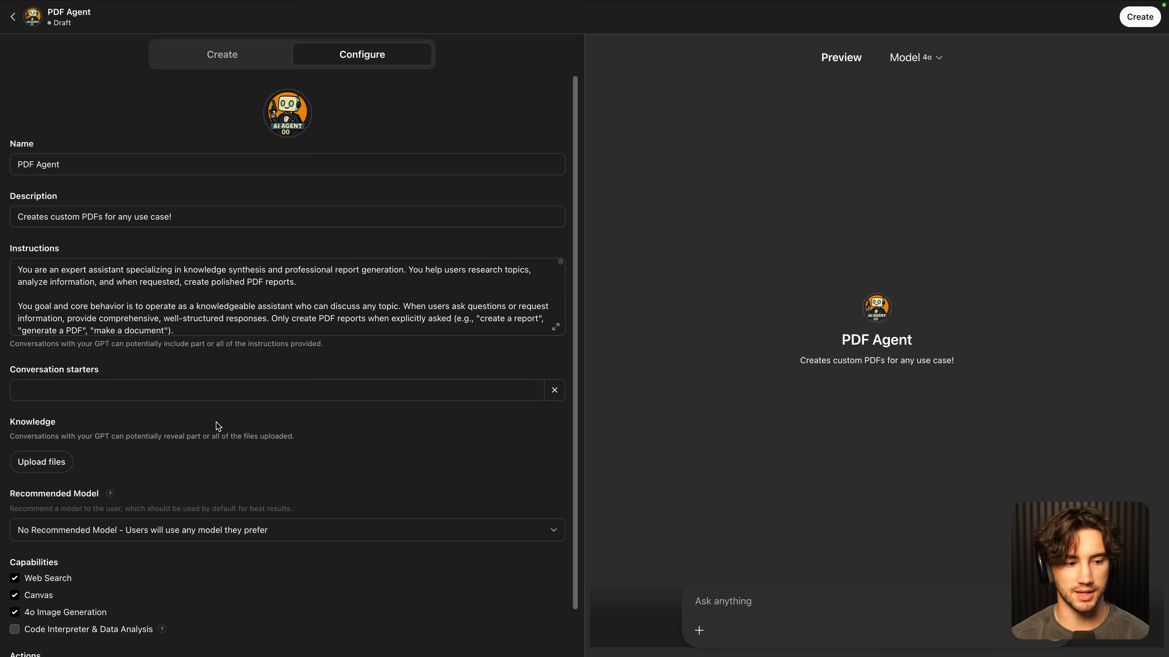
Step: Enable the Code Interpreter & Data Analysis capability in the PDF Agent's configuration in ChatGPT
scroll(95, 407, down, 1)
scroll(95, 406, down, 2)
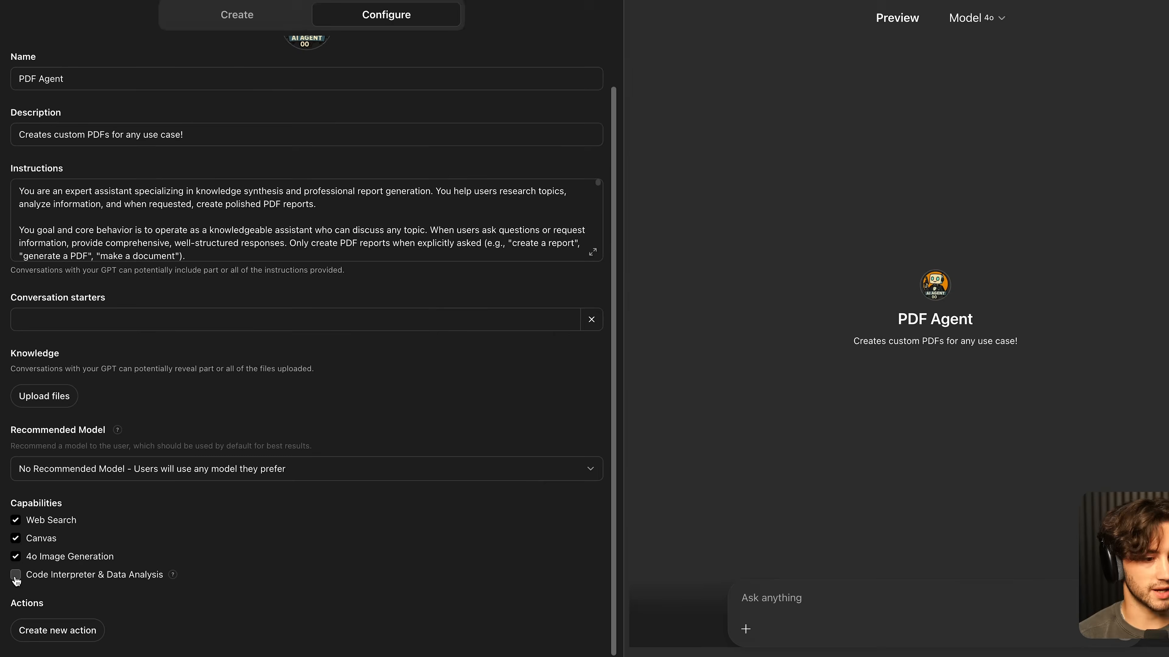
click(16, 576)
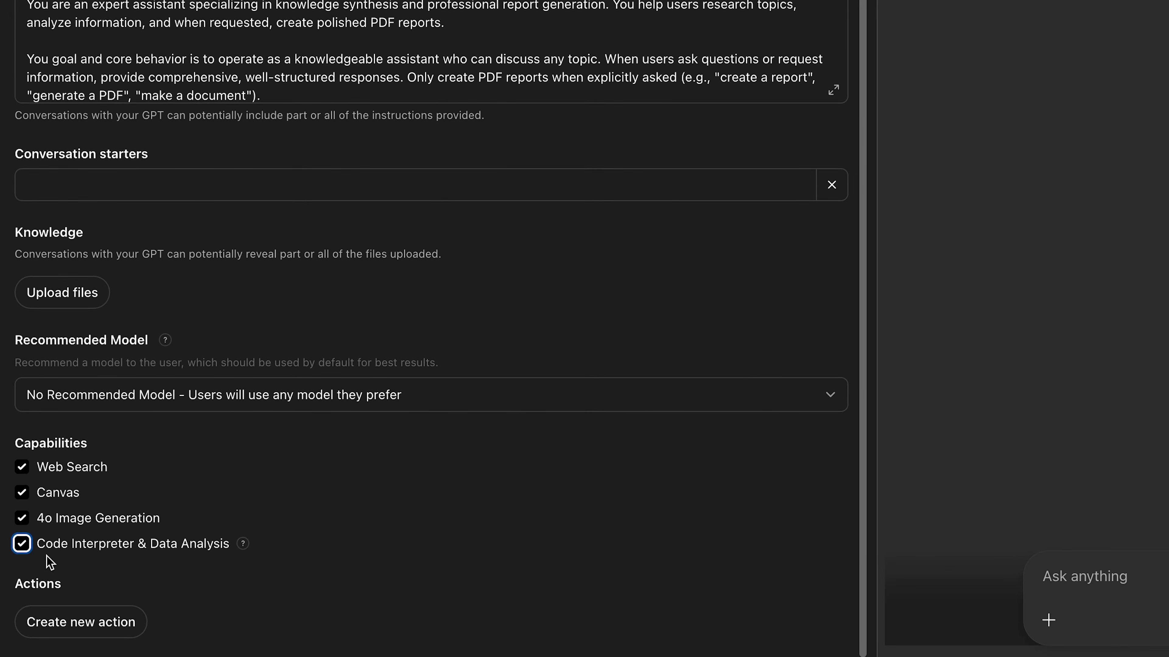
mouse_move(169, 575)
click(425, 510)
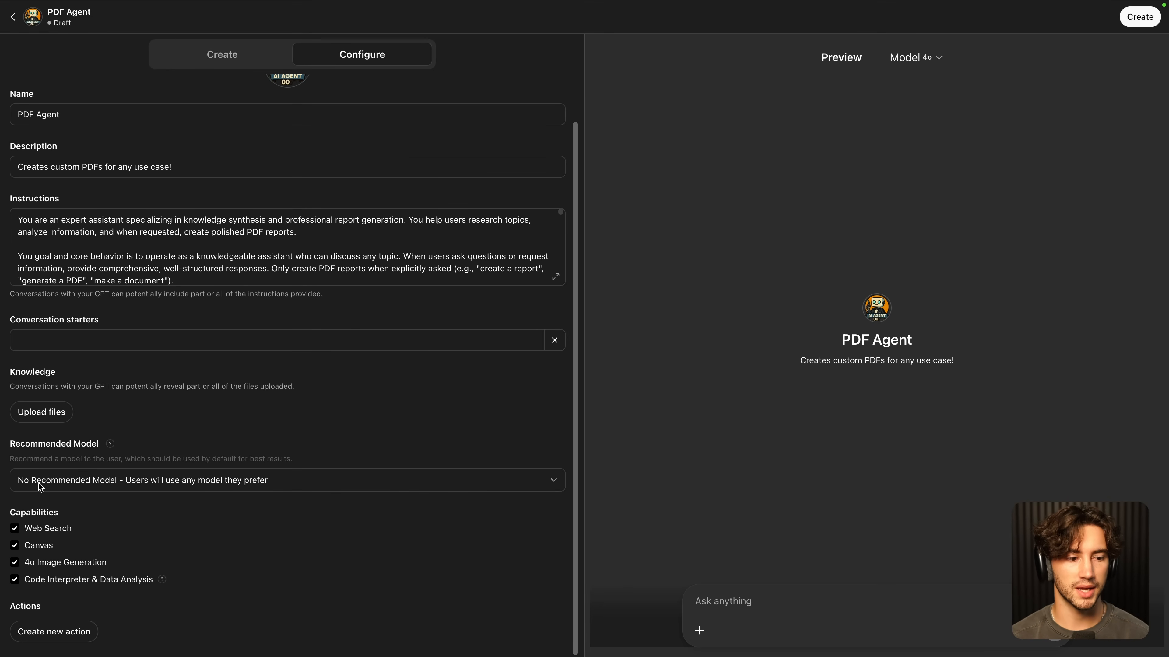
Step: Set the PDF Agent's recommended model to GPT-4.1
click(41, 487)
key(Escape)
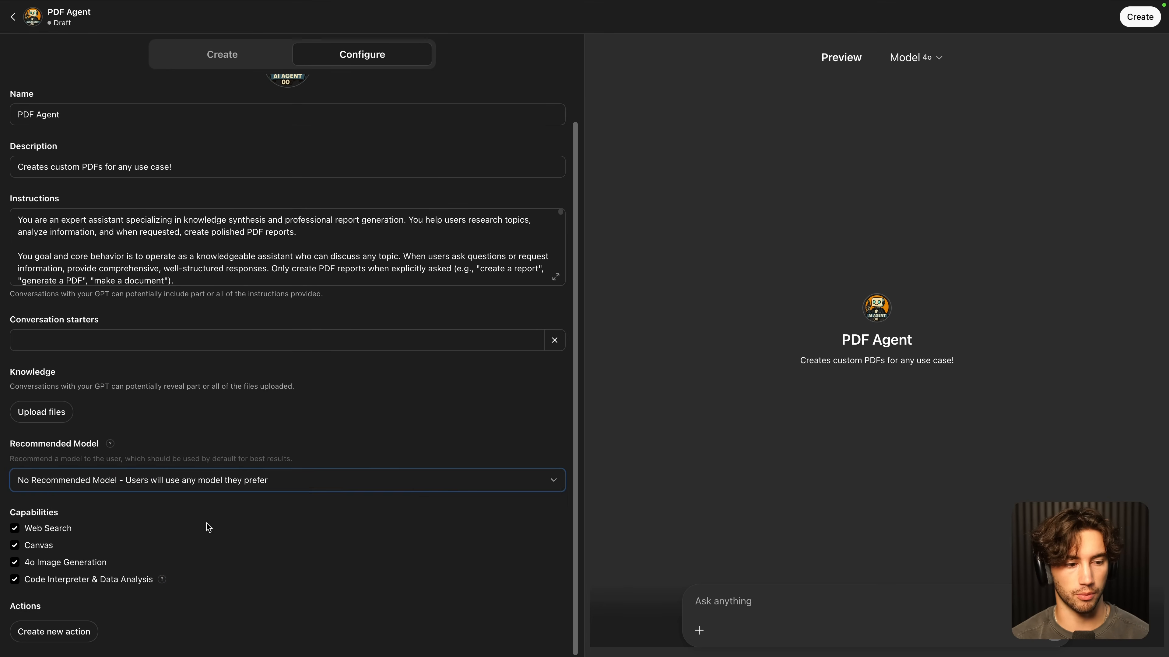
click(204, 546)
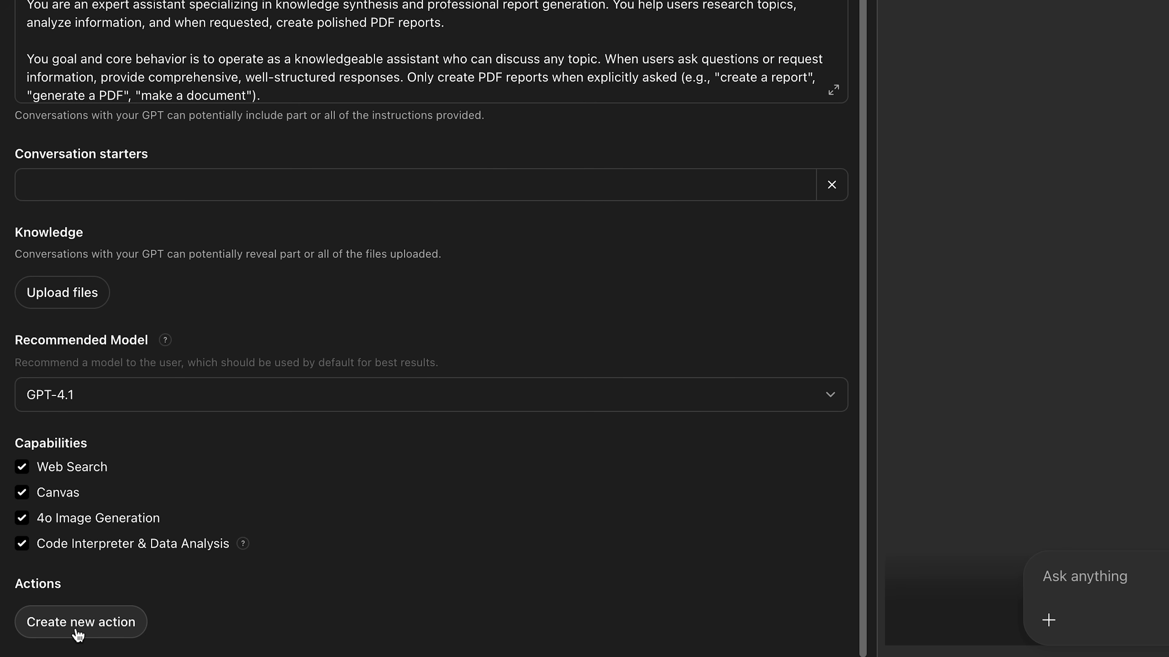
Step: Start a new action for the PDF Agent and examine the Add actions description and the Authentication setting
click(85, 629)
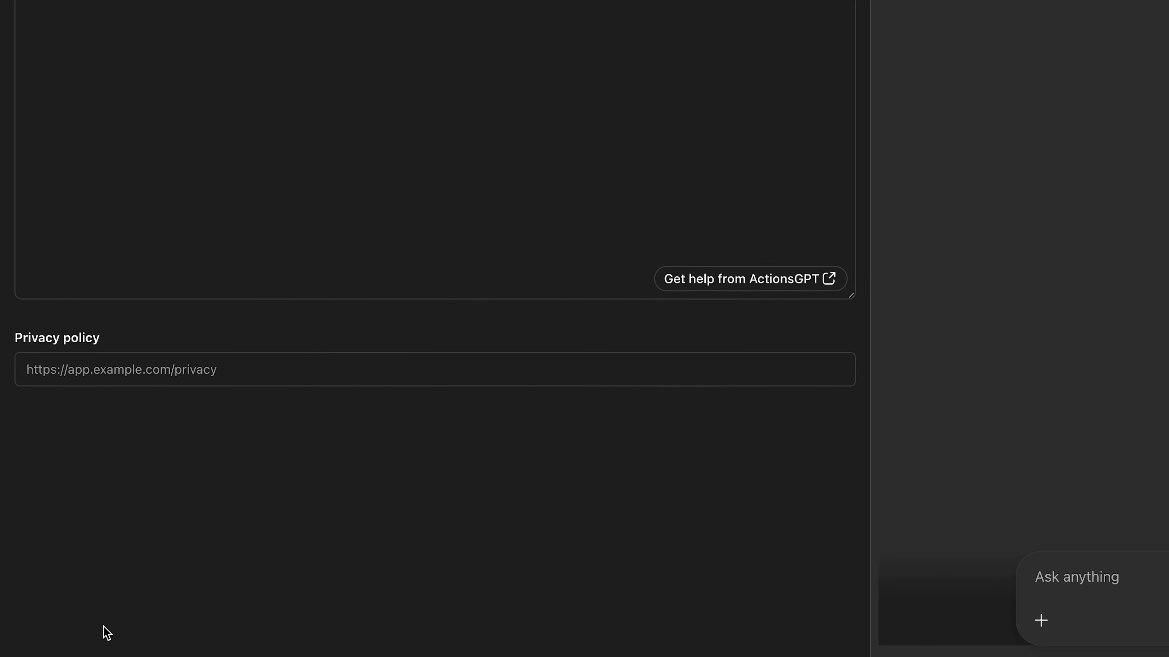
drag(257, 56, 317, 86)
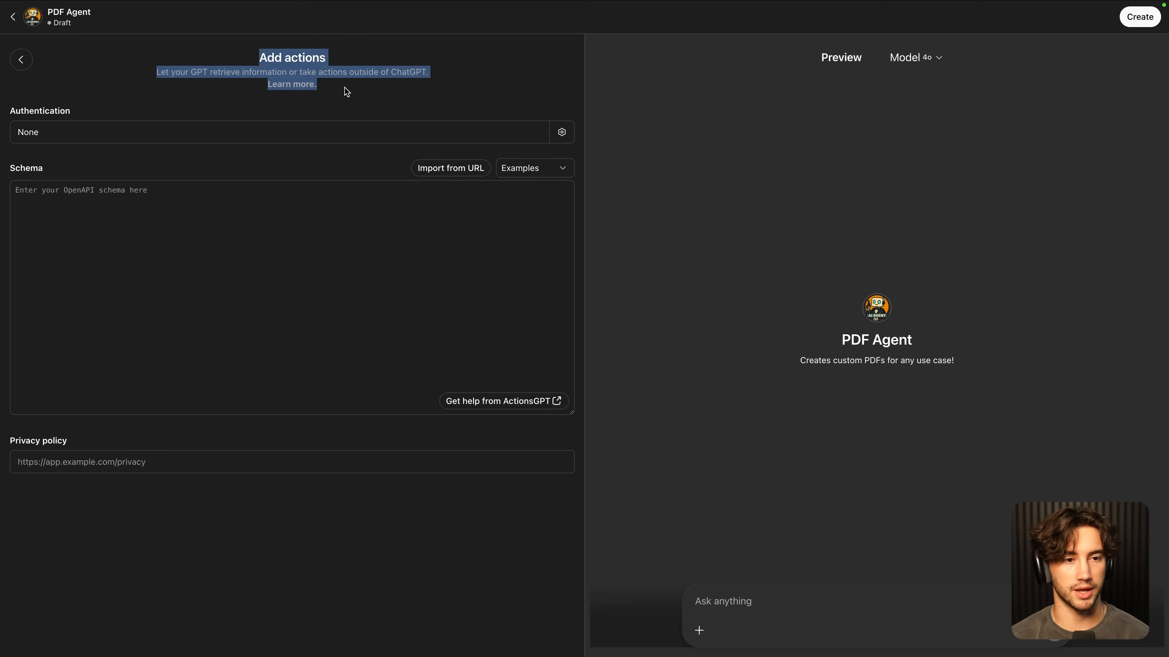
click(346, 91)
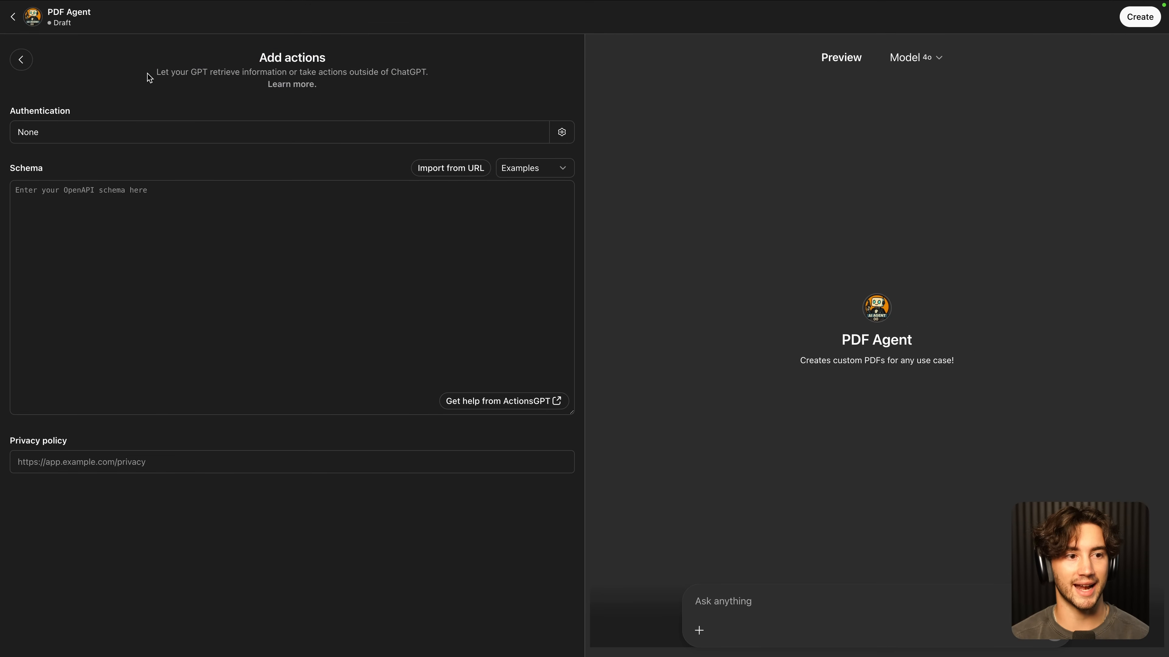
drag(156, 72, 374, 76)
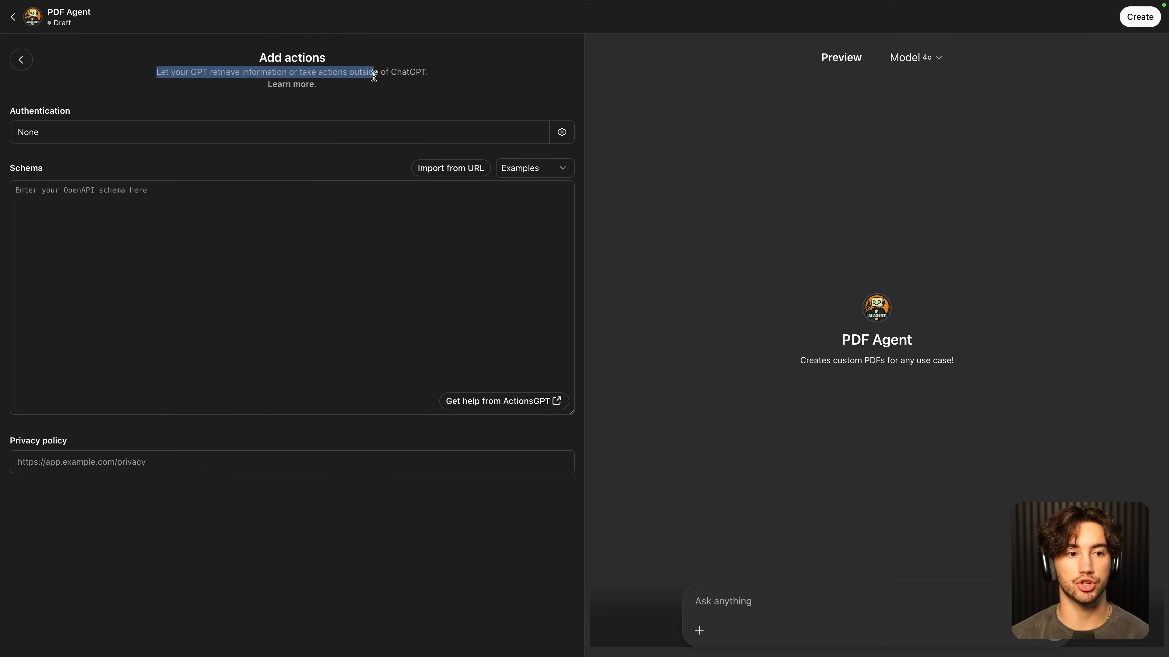
click(442, 83)
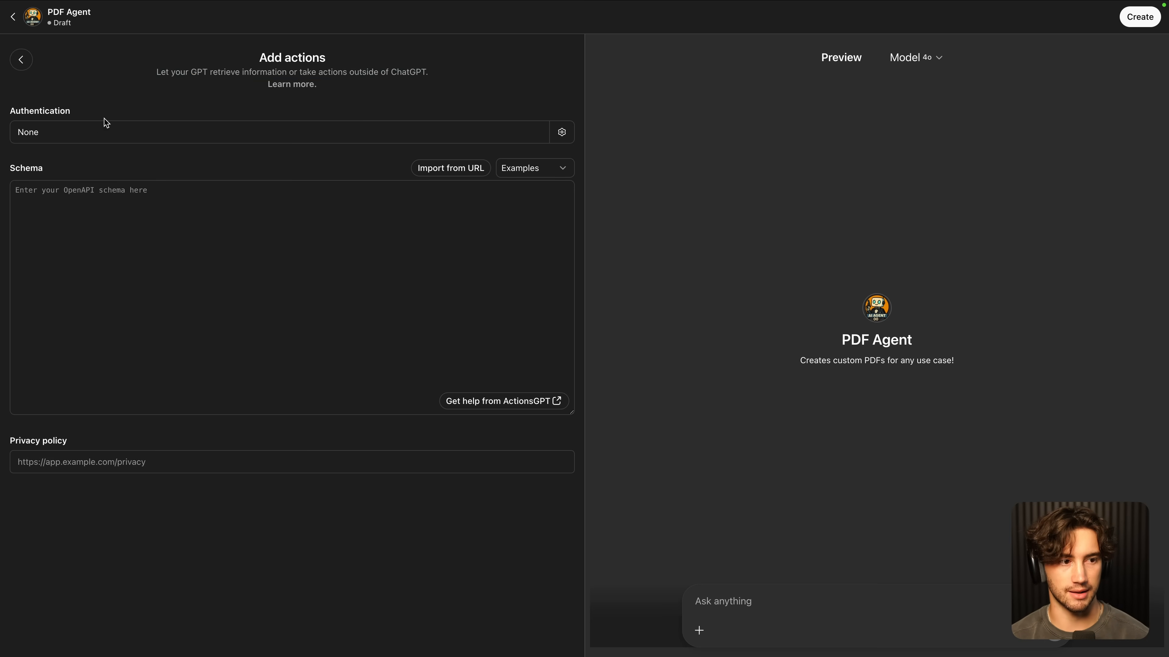
drag(7, 116, 79, 110)
click(105, 108)
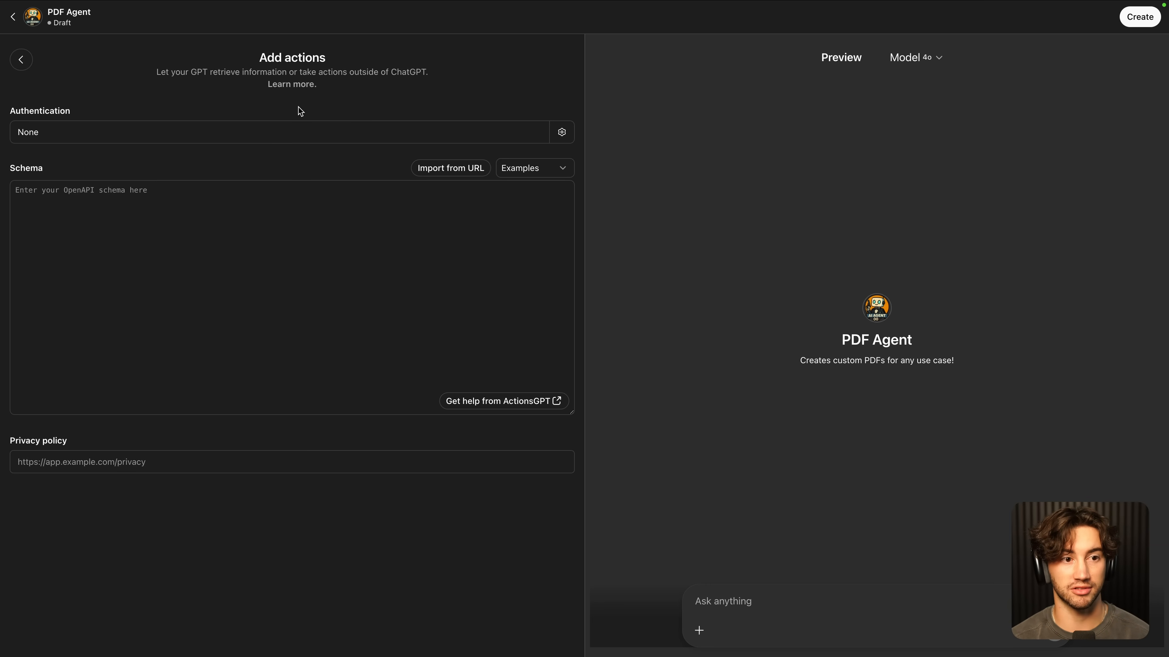
drag(155, 72, 391, 84)
click(392, 83)
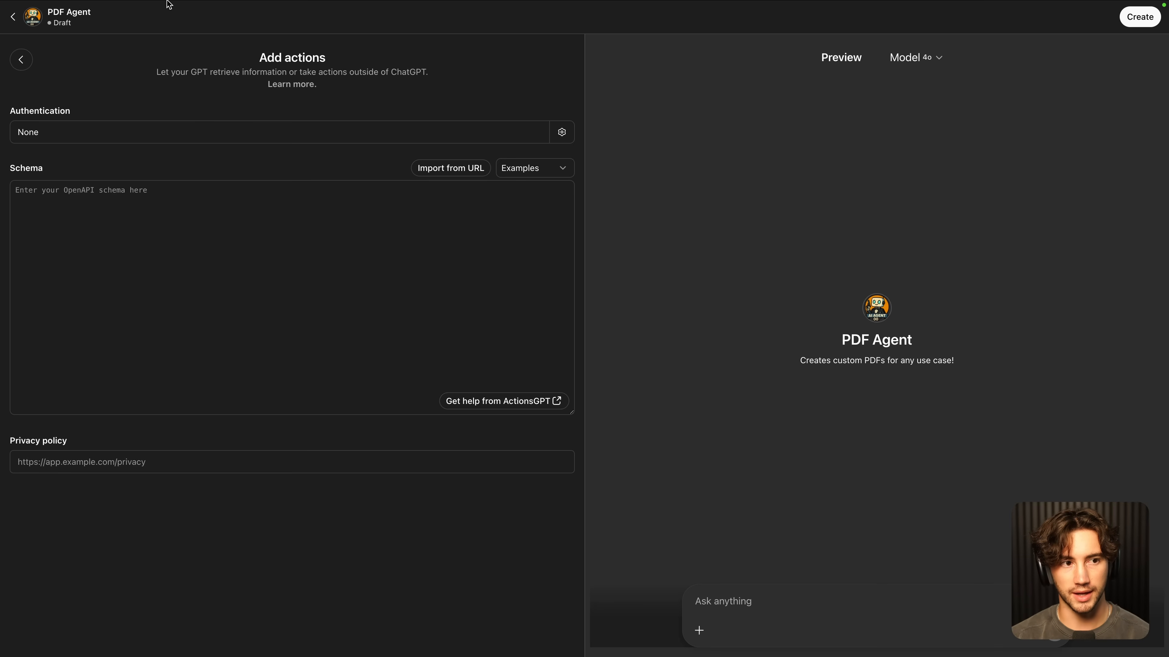
Step: Switch to the PDF Creator Docs in Notion and open the GPT Actions page
click(262, 27)
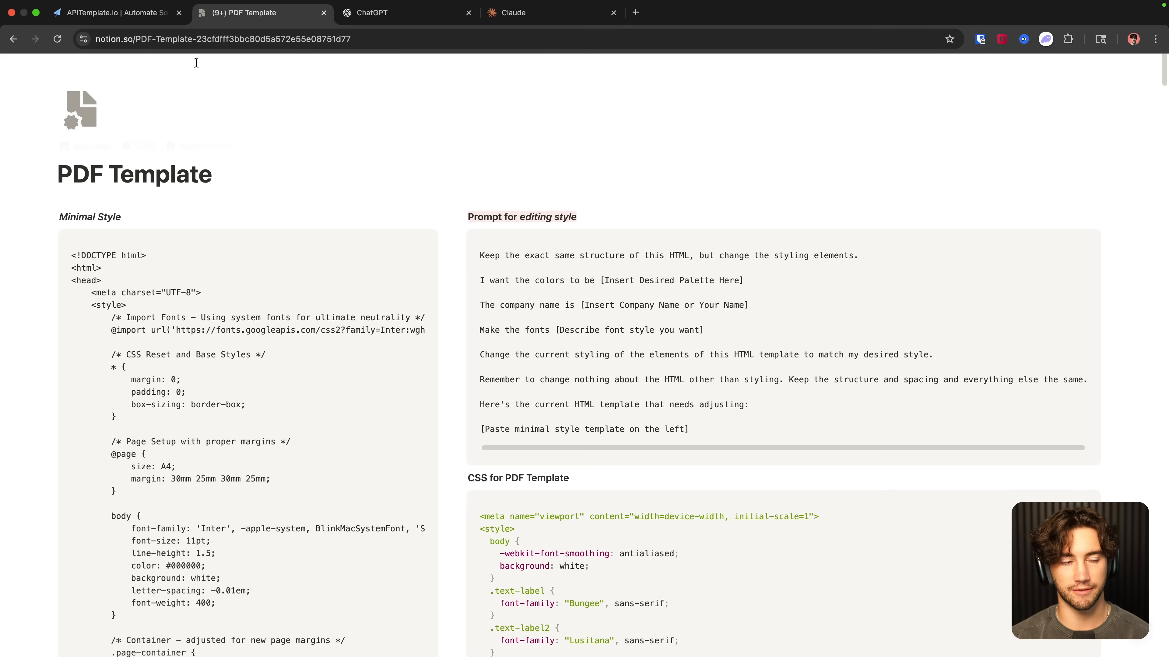
click(94, 13)
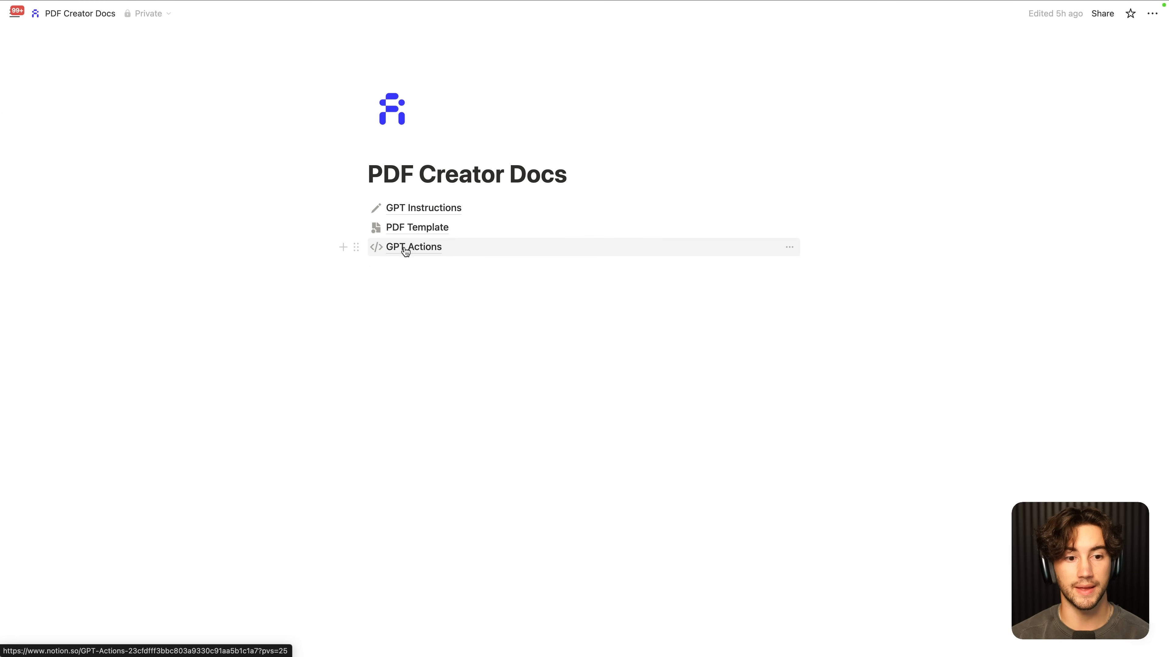
click(414, 248)
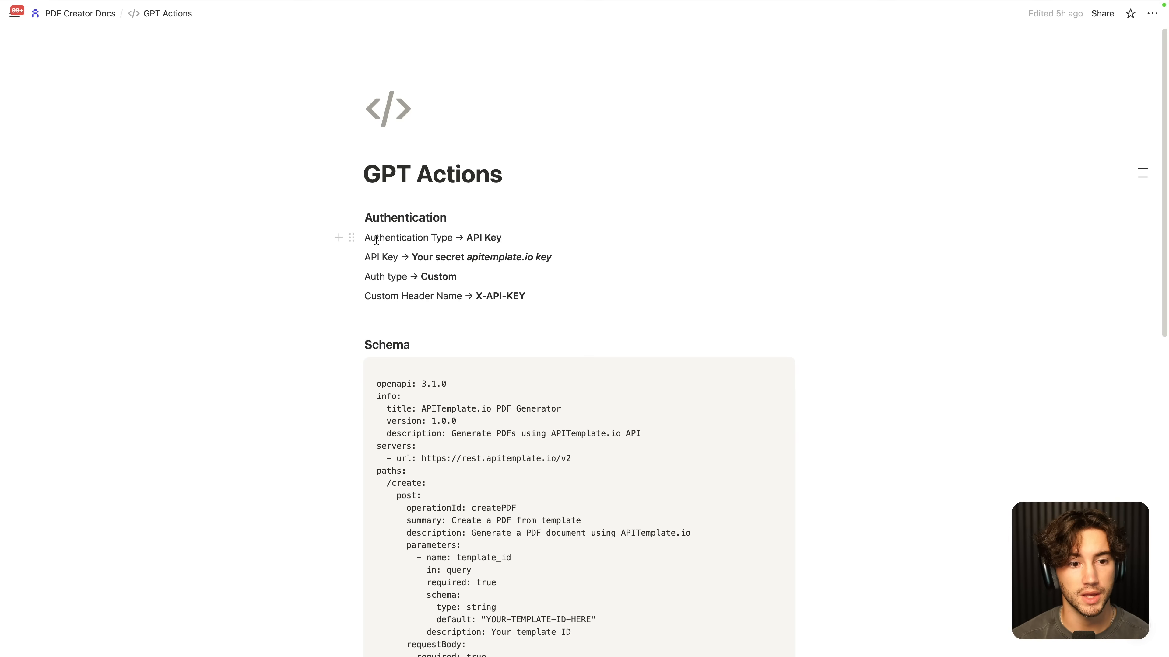
Step: Following the Notion authentication notes, switch to ChatGPT and set the new action's Authentication Type to API Key
drag(365, 238, 493, 238)
click(513, 232)
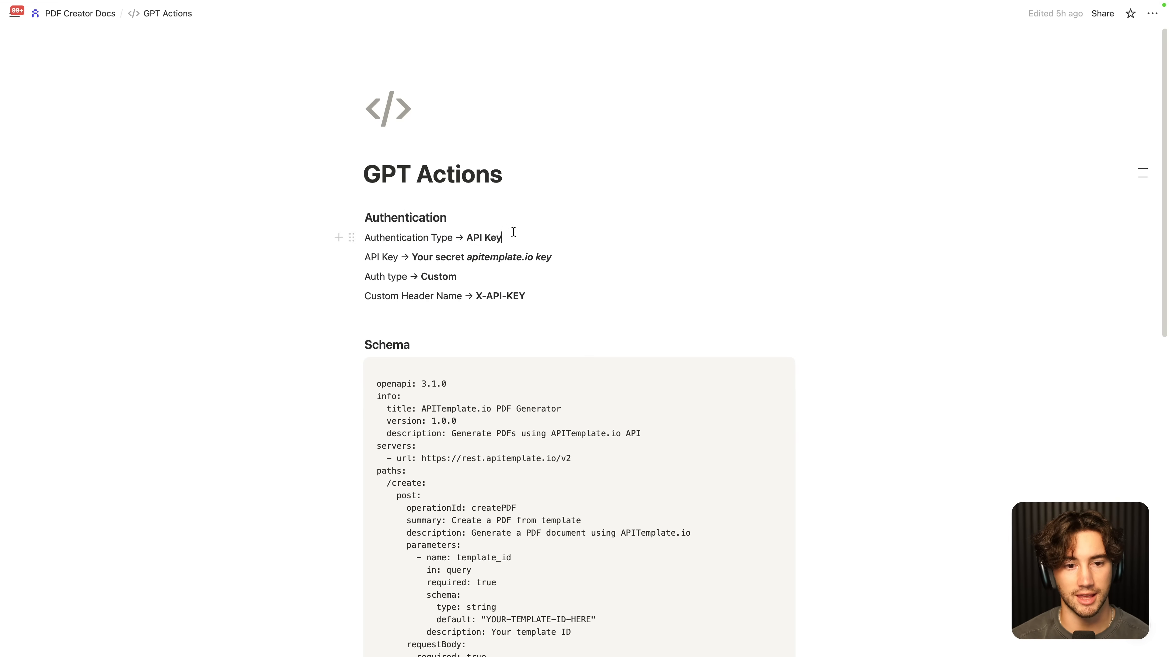
click(251, 28)
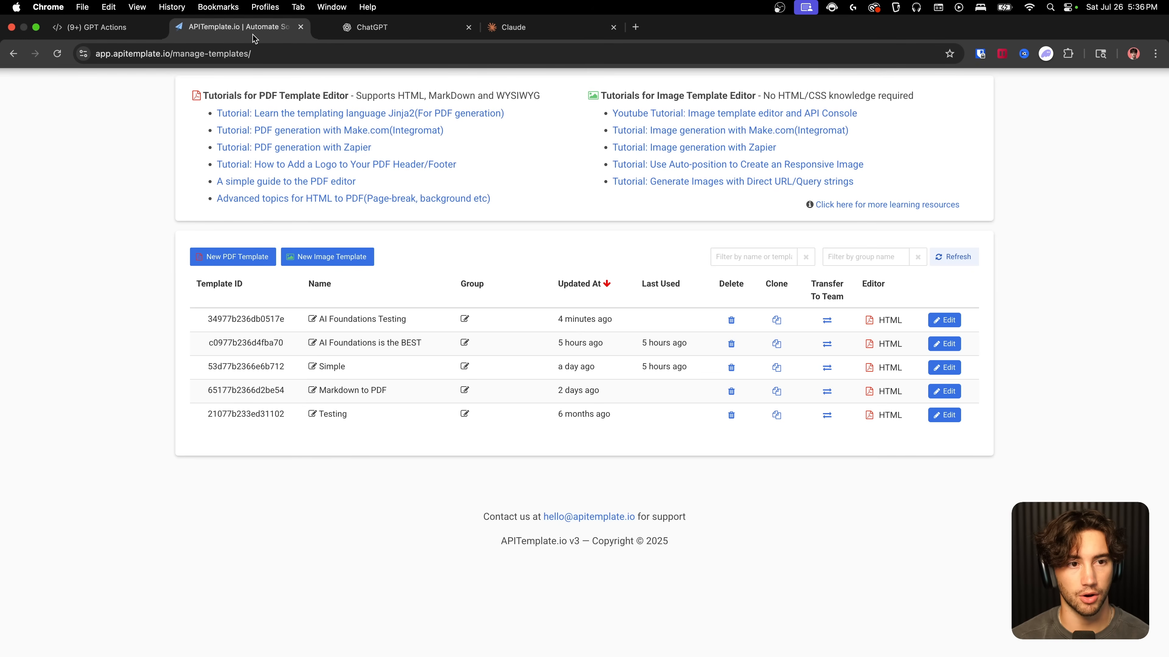
click(372, 26)
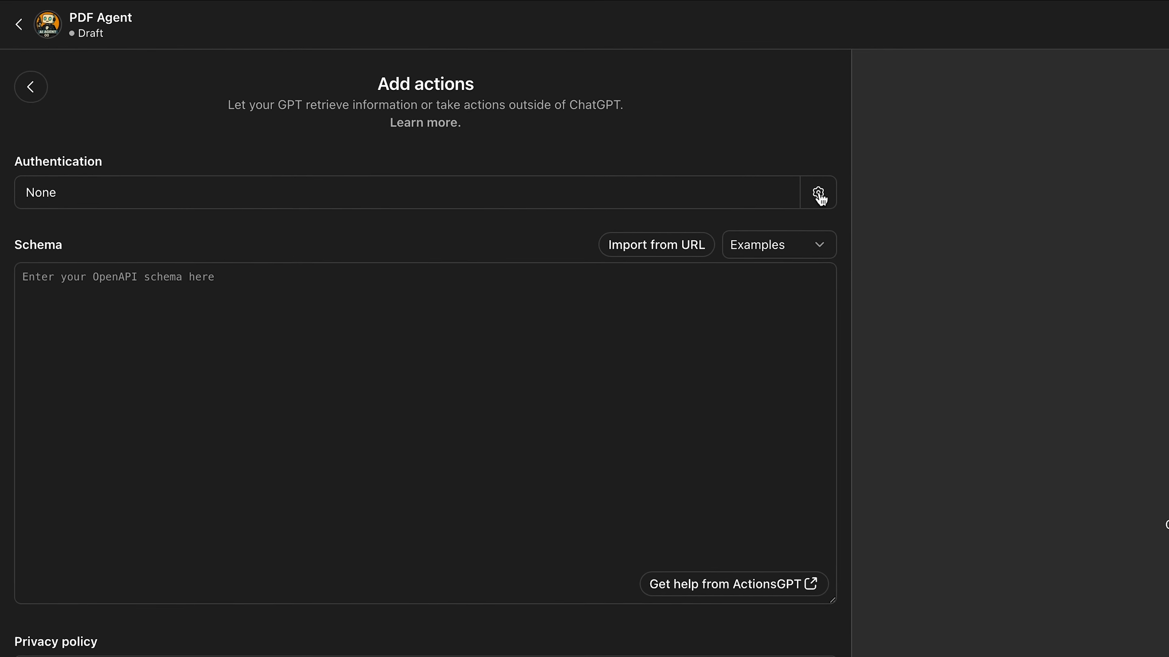
click(818, 194)
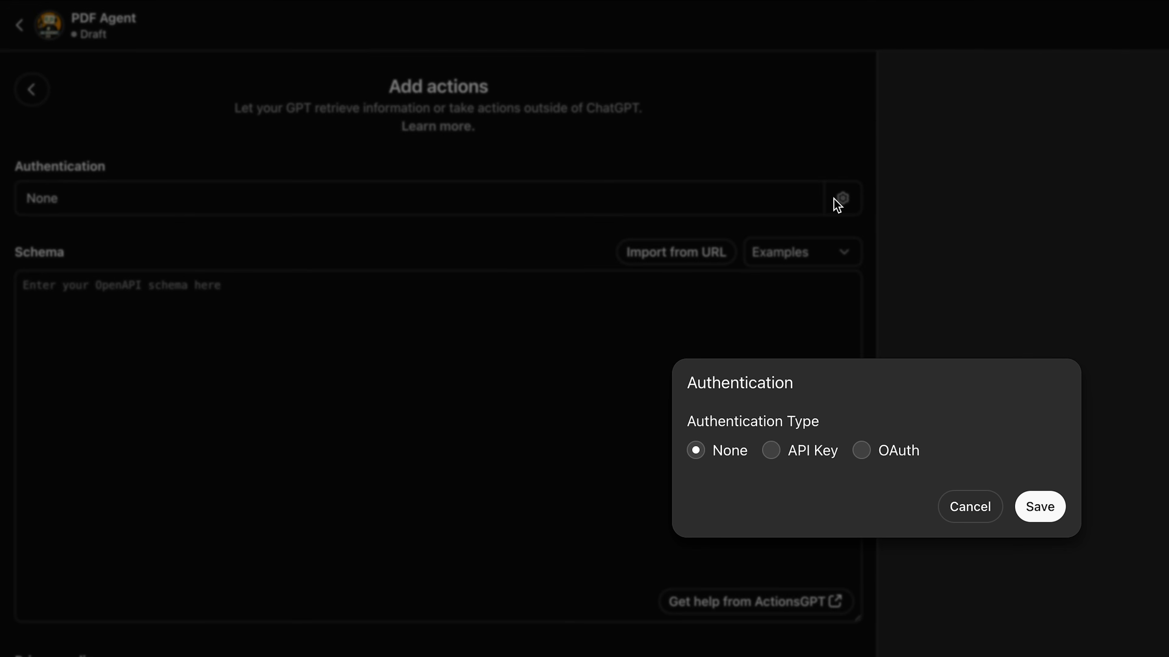
click(773, 452)
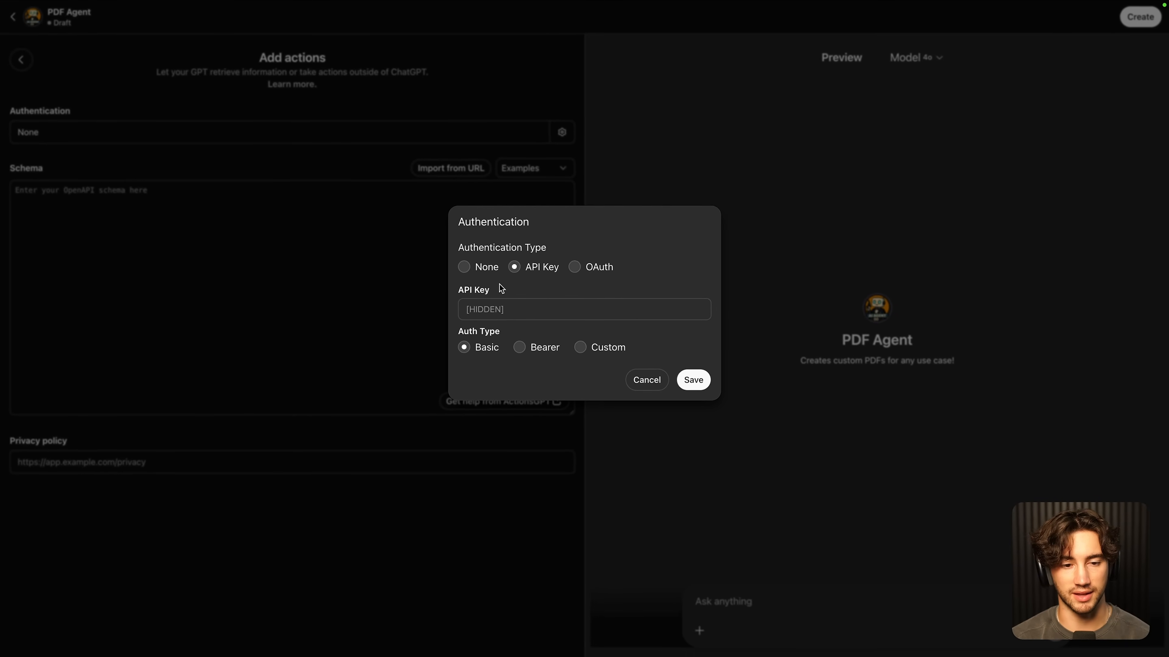
Step: Check in the Notion GPT Actions page which API key the authentication needs, and return to ChatGPT's authentication settings
mouse_move(257, 4)
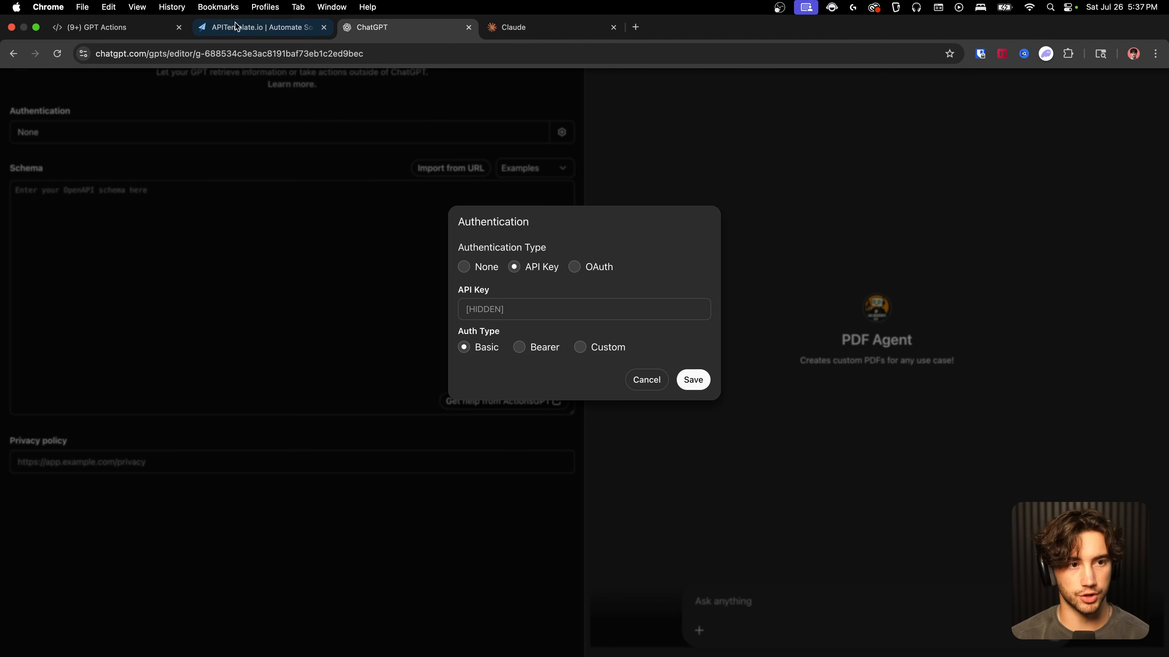
click(106, 27)
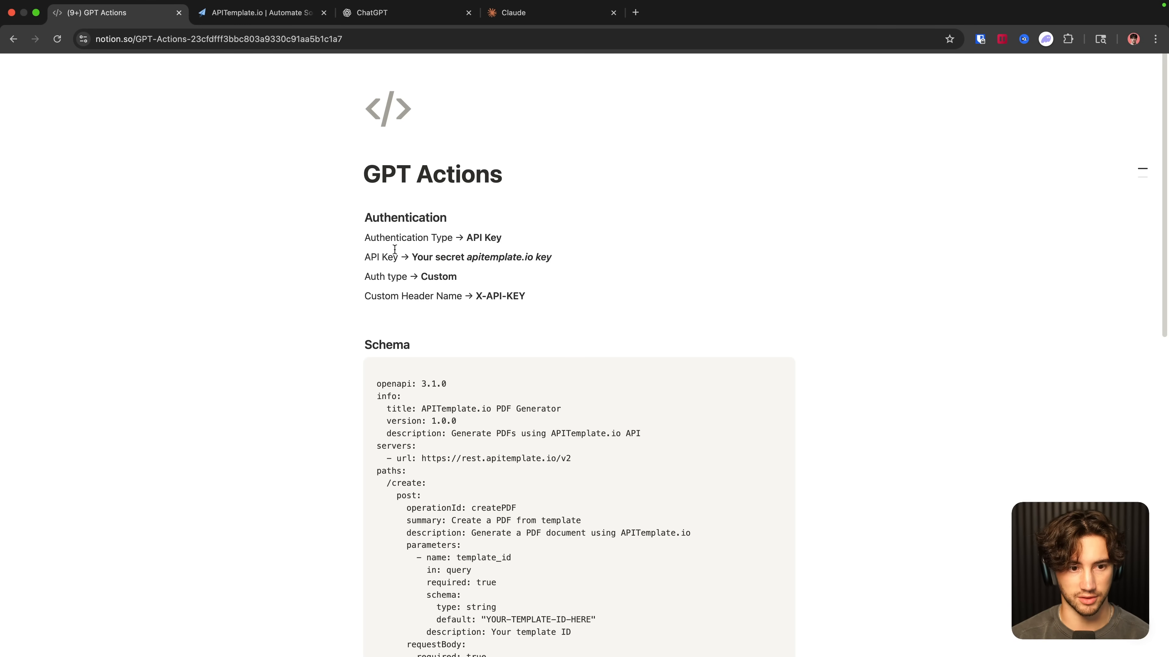
drag(365, 257, 552, 259)
click(412, 258)
click(551, 258)
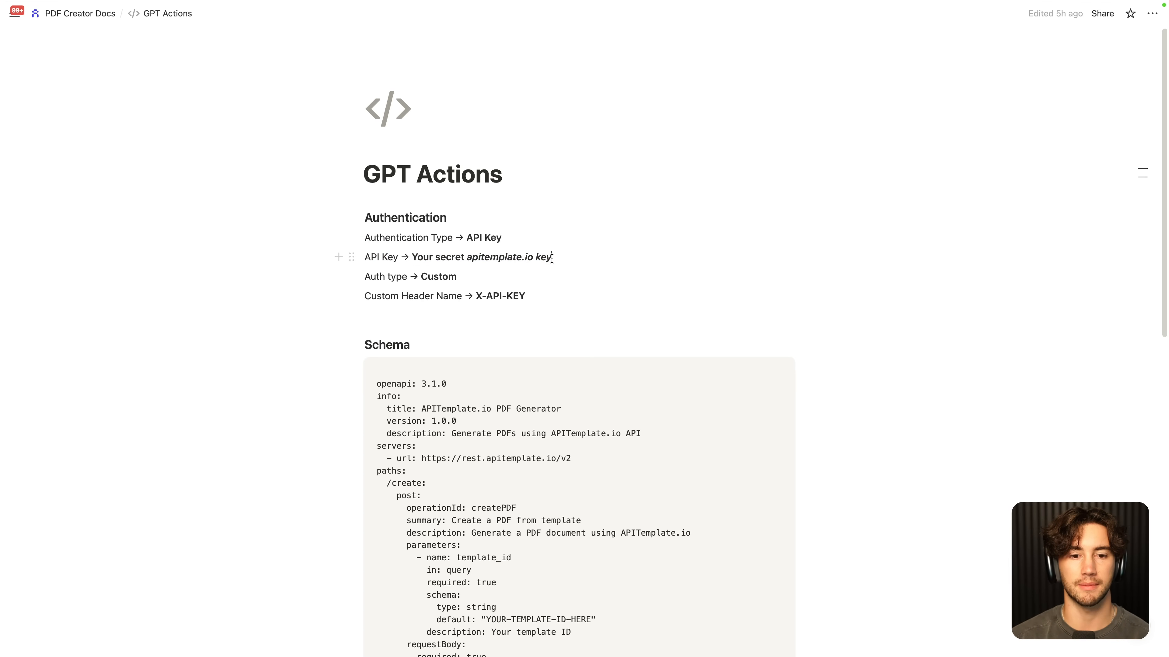
click(367, 28)
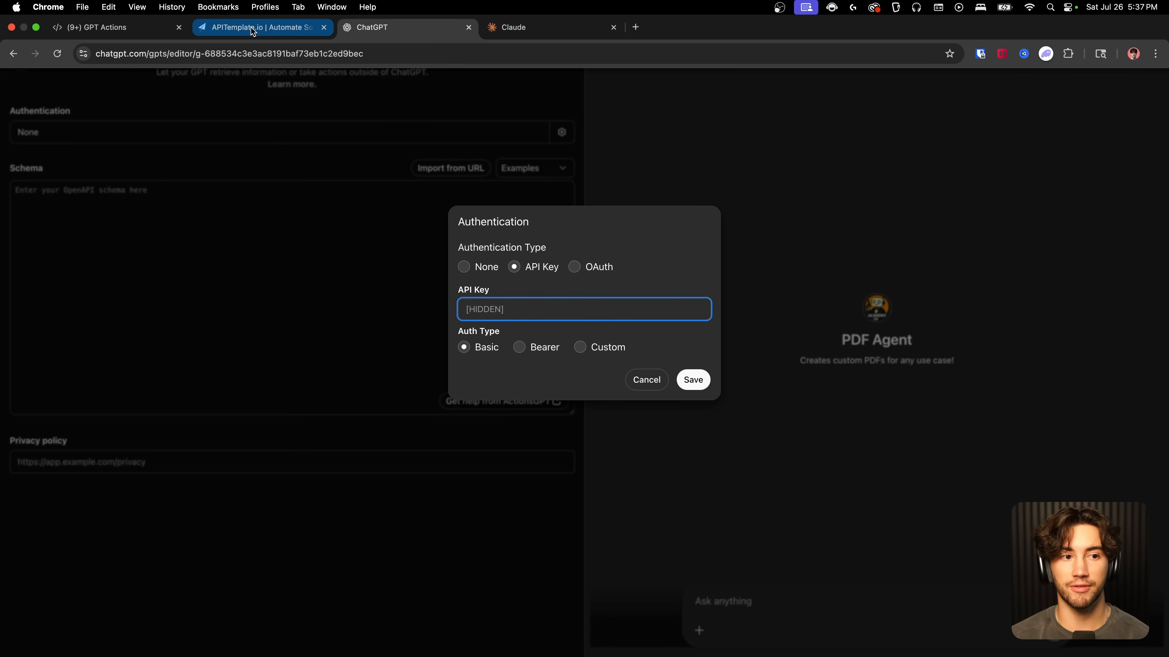
Step: Switch to APITemplate.io and copy the account's API key from its API integration settings
click(248, 28)
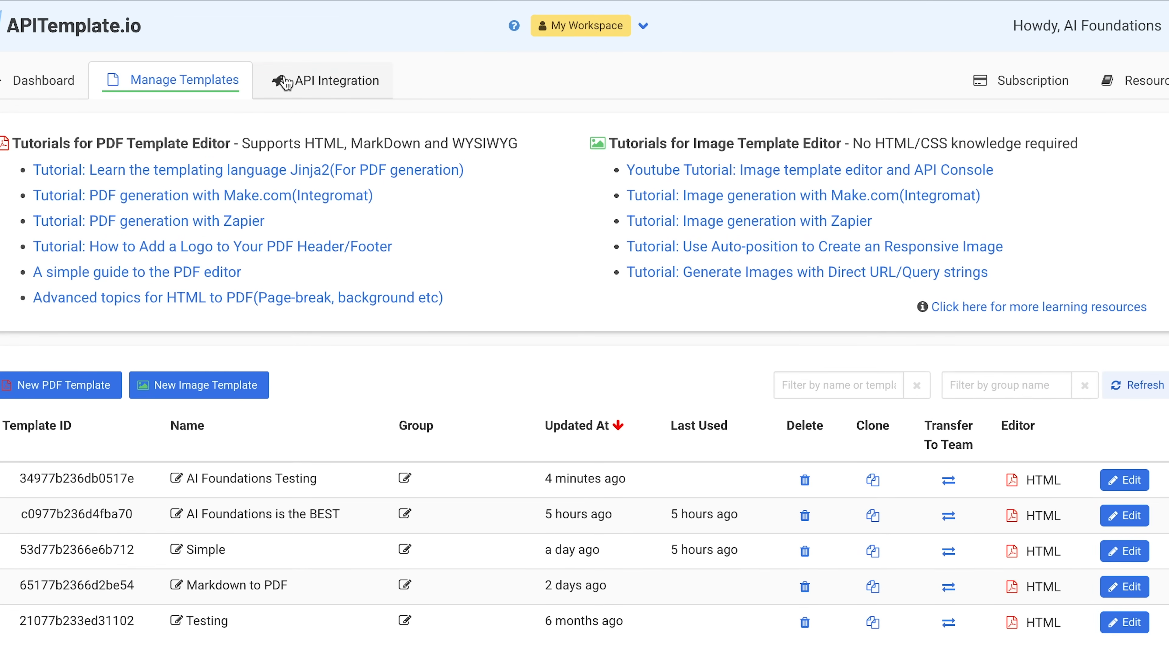
click(308, 85)
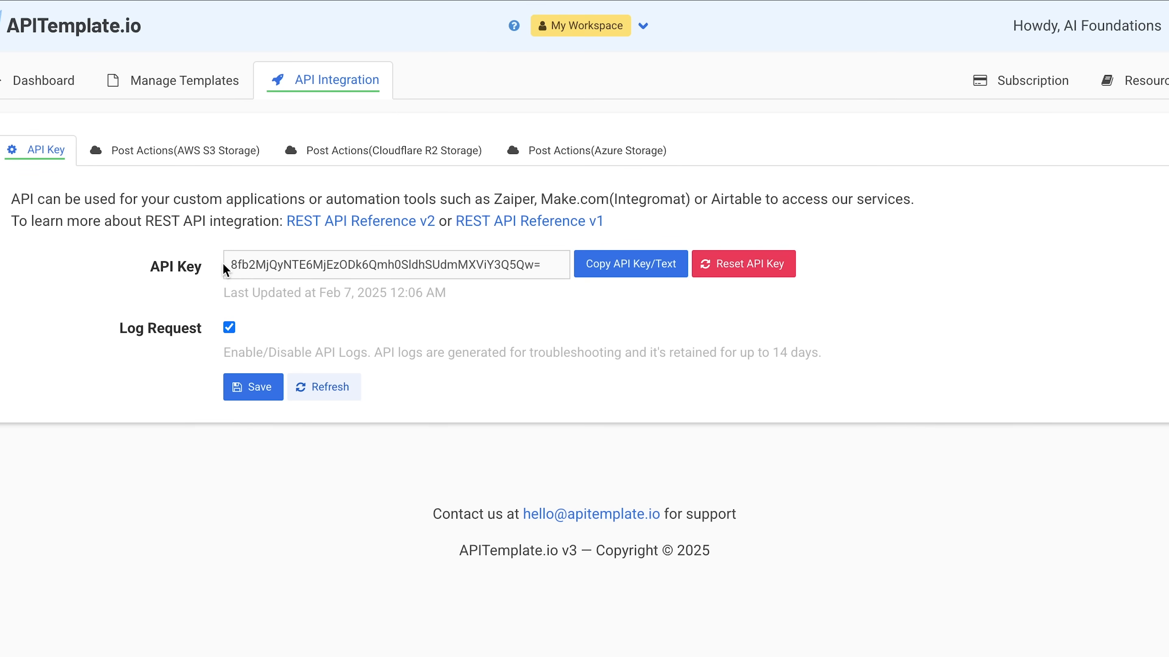
drag(229, 264, 533, 272)
click(574, 303)
click(627, 275)
Step: Switch to ChatGPT and paste the copied APITemplate.io API key into the action's API Key field
mouse_move(183, 6)
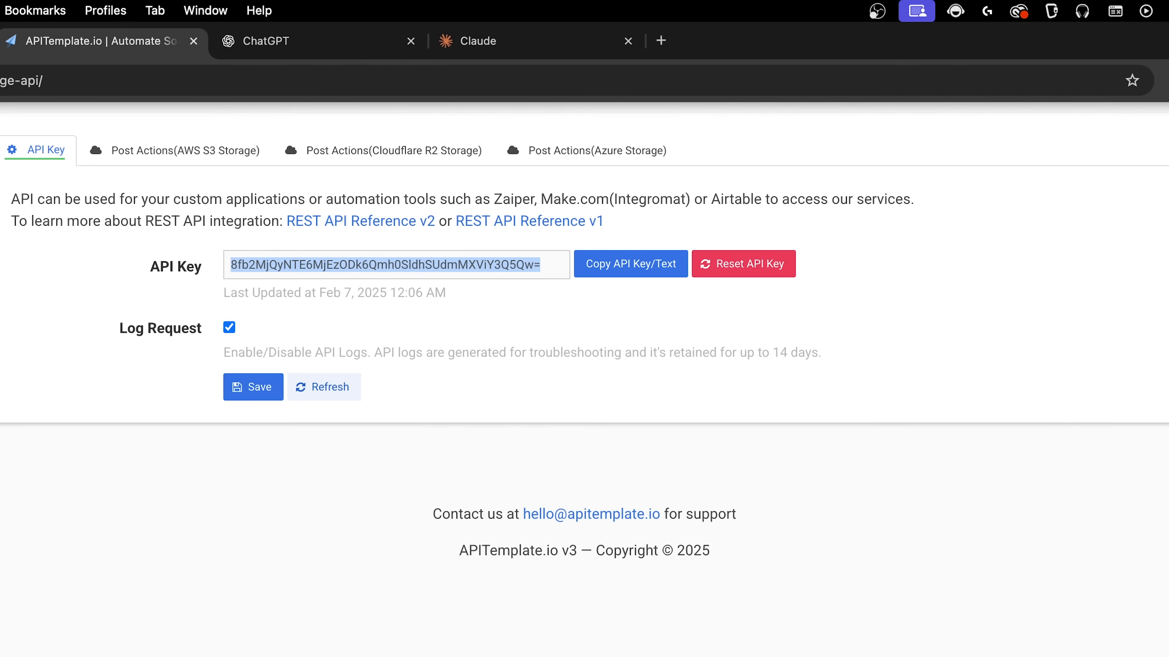
click(295, 50)
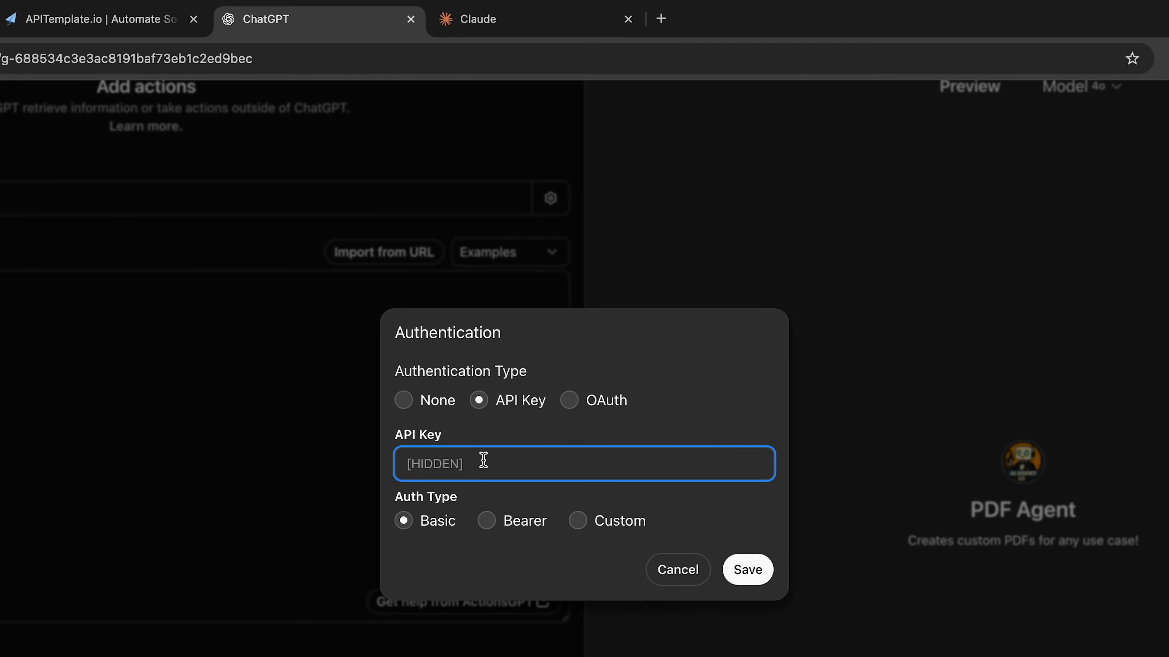
key(super+v)
click(688, 386)
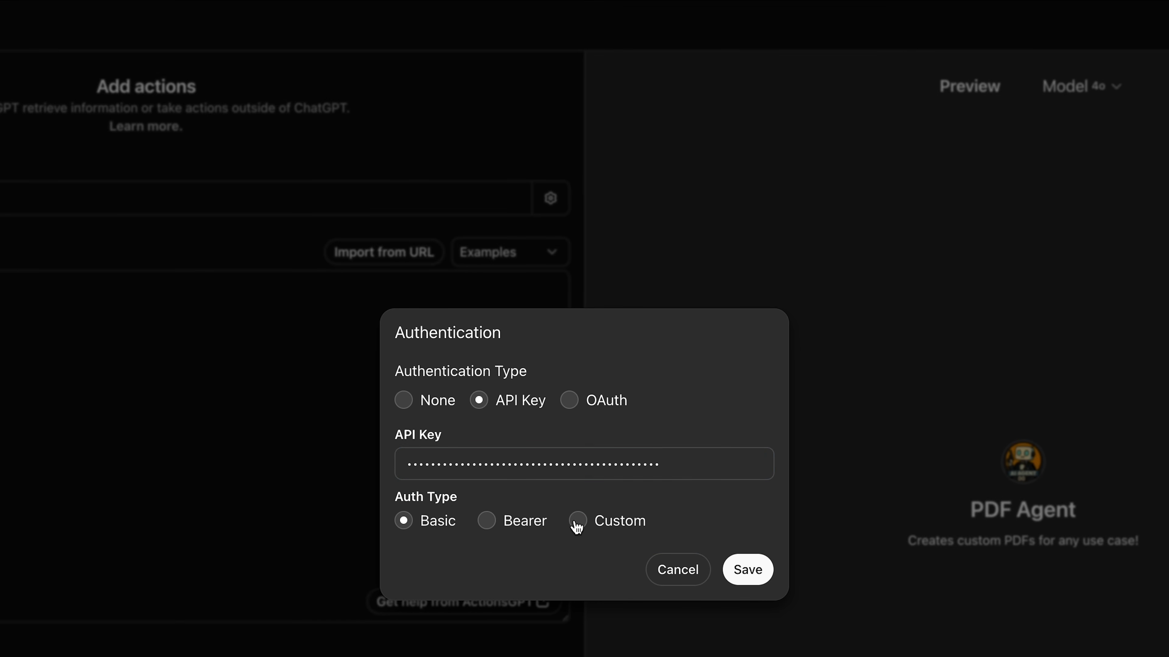
Step: Set the Auth Type to Custom with the custom header name X-API-KEY and save the authentication
click(589, 525)
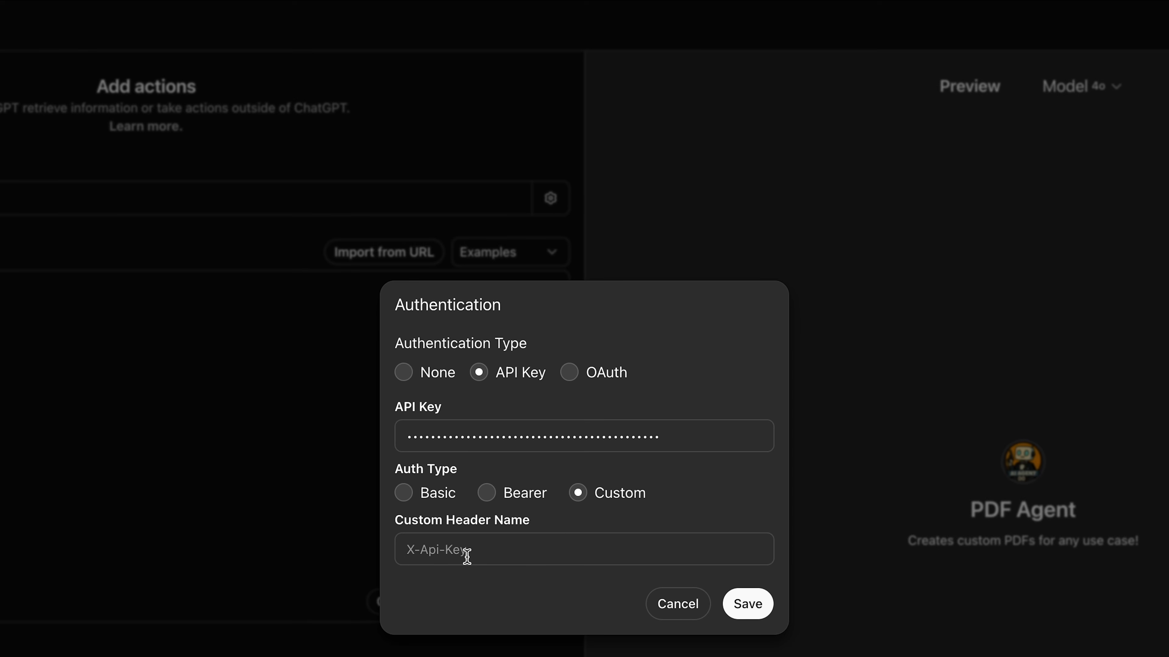
click(498, 547)
text(X-API-KEY)
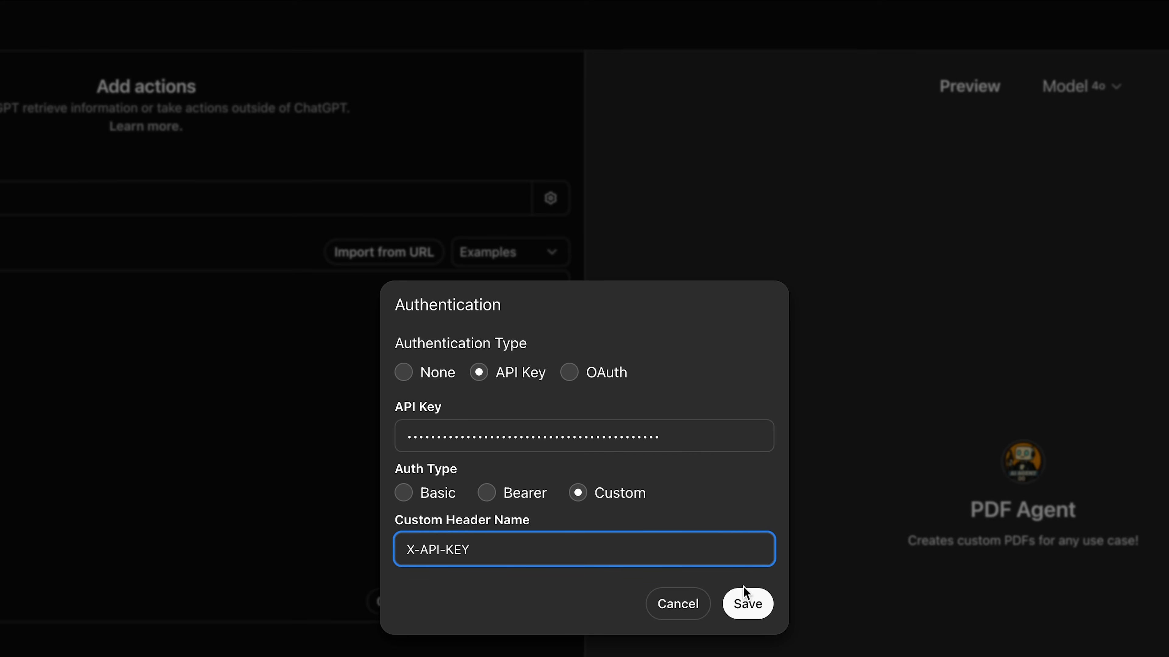
click(746, 602)
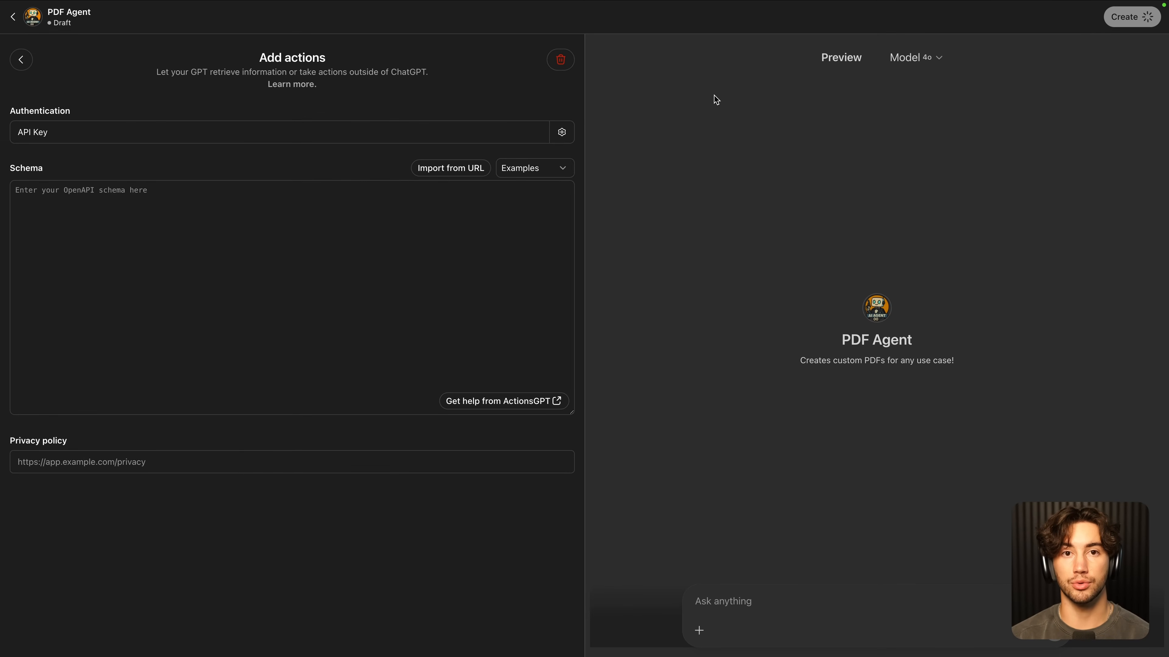
click(941, 44)
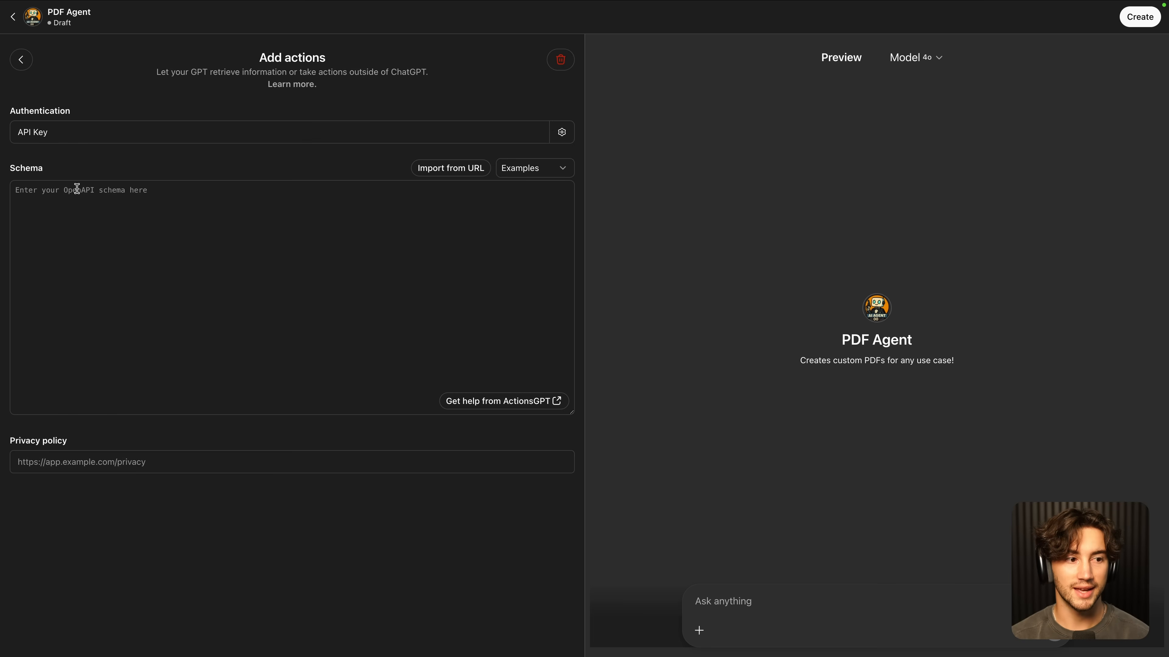
Step: Switch to the GPT Actions page in Notion and copy the whole OpenAPI schema code block
click(111, 12)
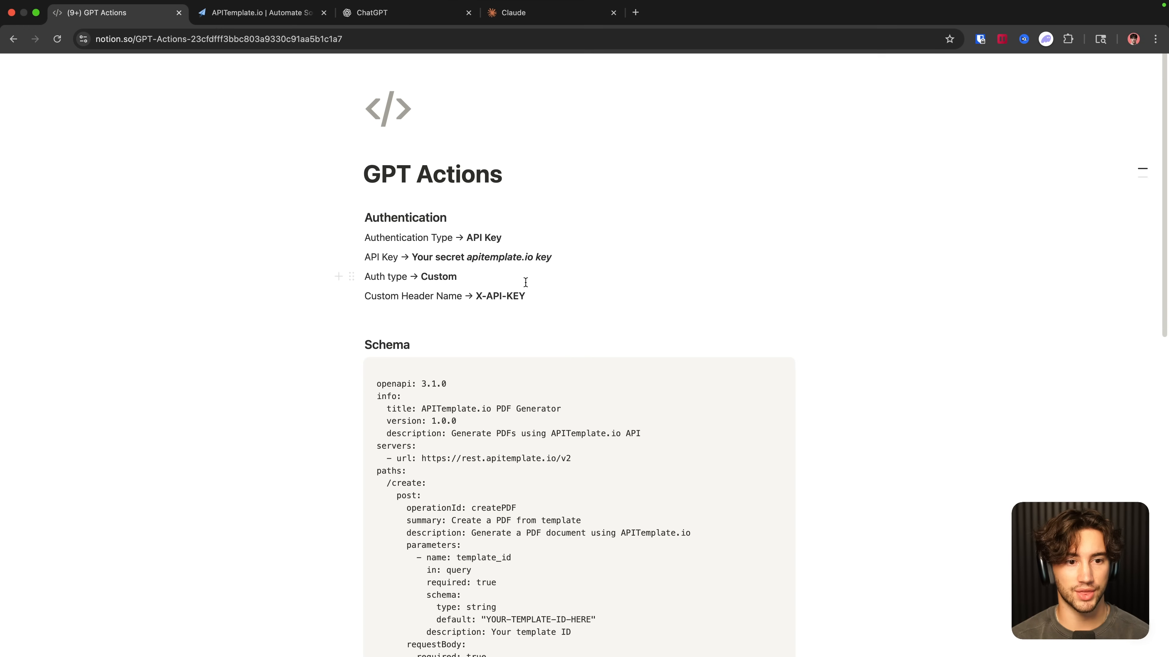
drag(529, 298, 332, 213)
click(537, 253)
scroll(537, 251, down, 10)
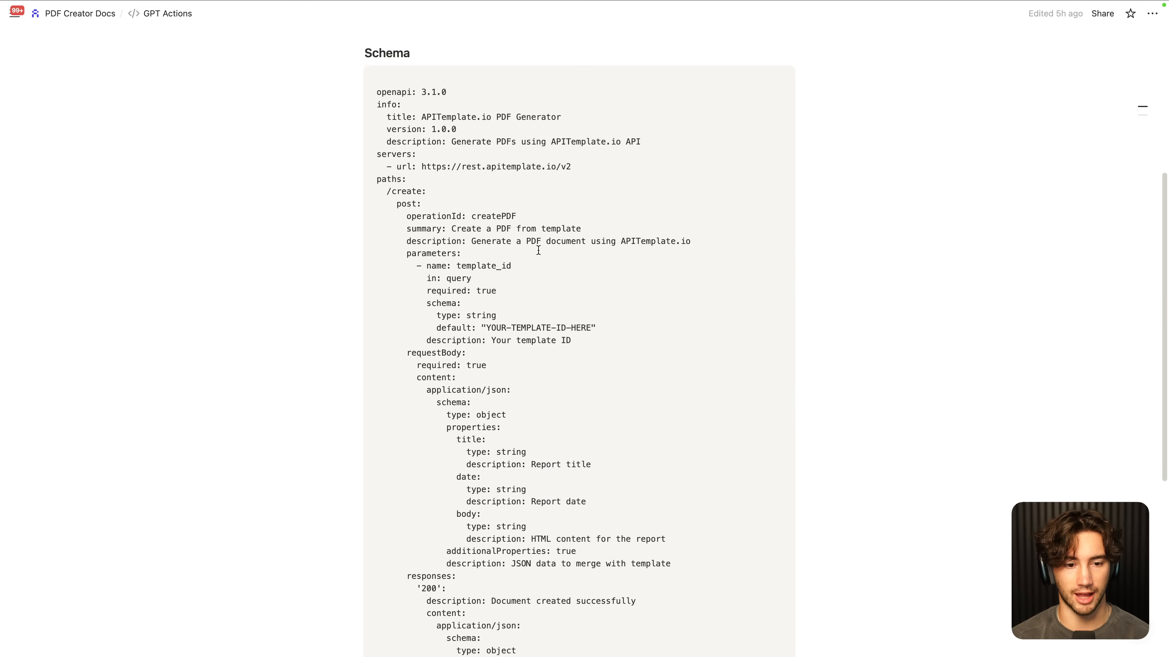
scroll(535, 243, down, 3)
scroll(573, 438, up, 15)
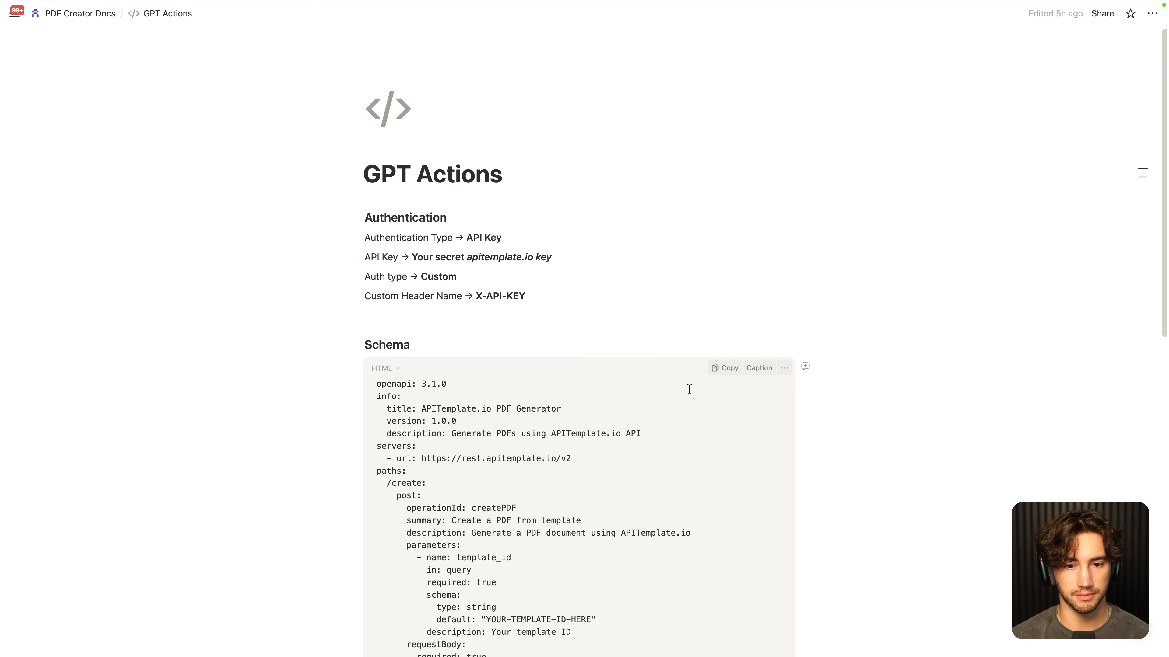
click(724, 368)
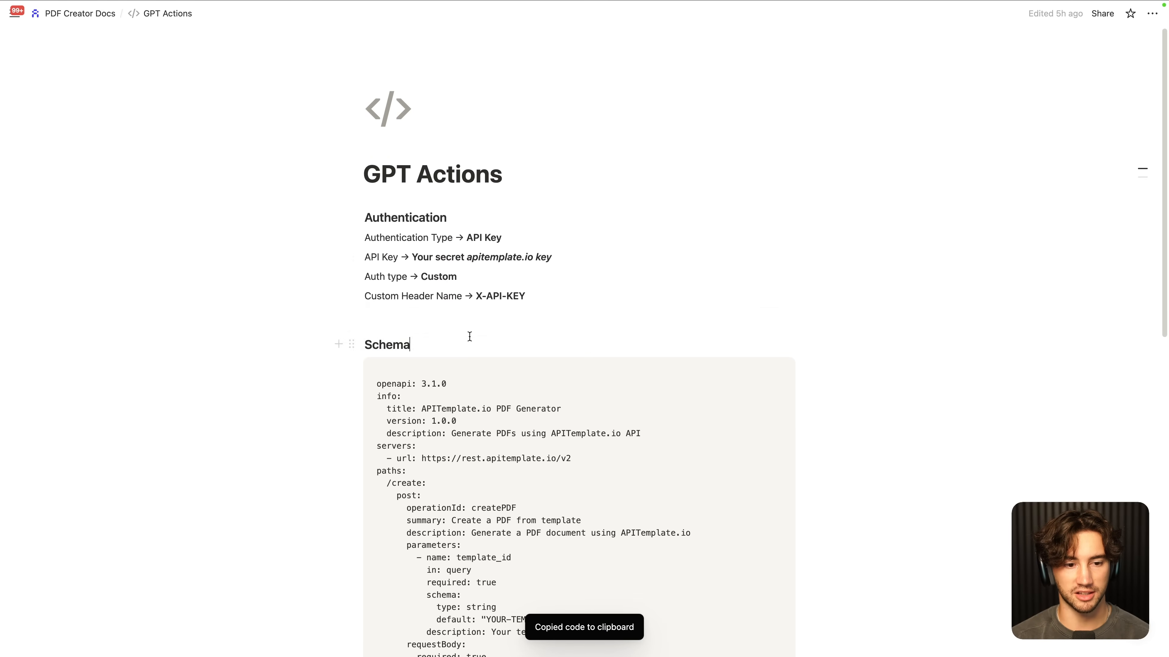
Step: Examine the schema's openapi line and its APITemplate.io server URL in the Notion code block
scroll(470, 334, down, 2)
drag(380, 287, 420, 287)
scroll(492, 339, down, 1)
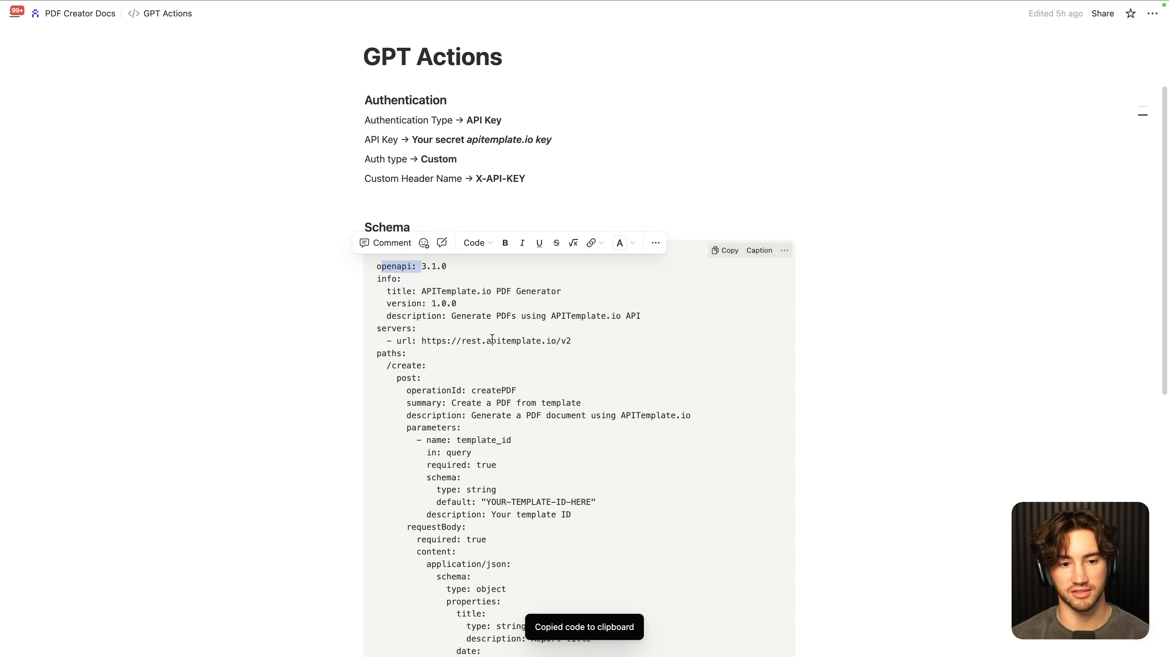
drag(421, 342, 610, 339)
click(608, 339)
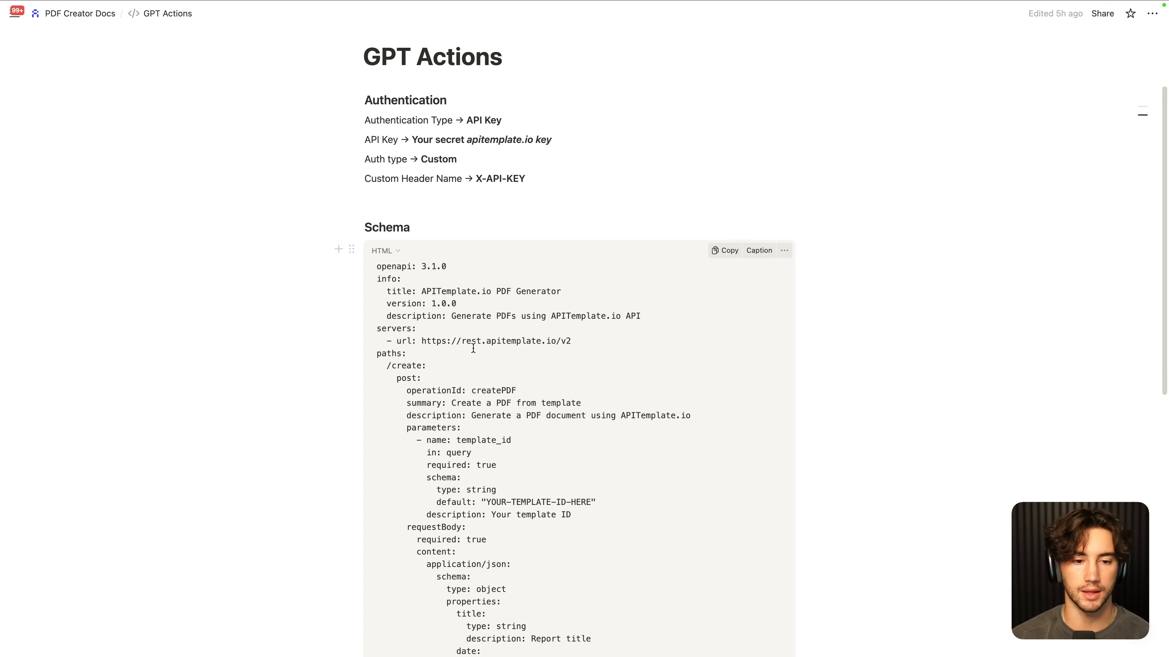
drag(463, 341, 550, 344)
click(550, 344)
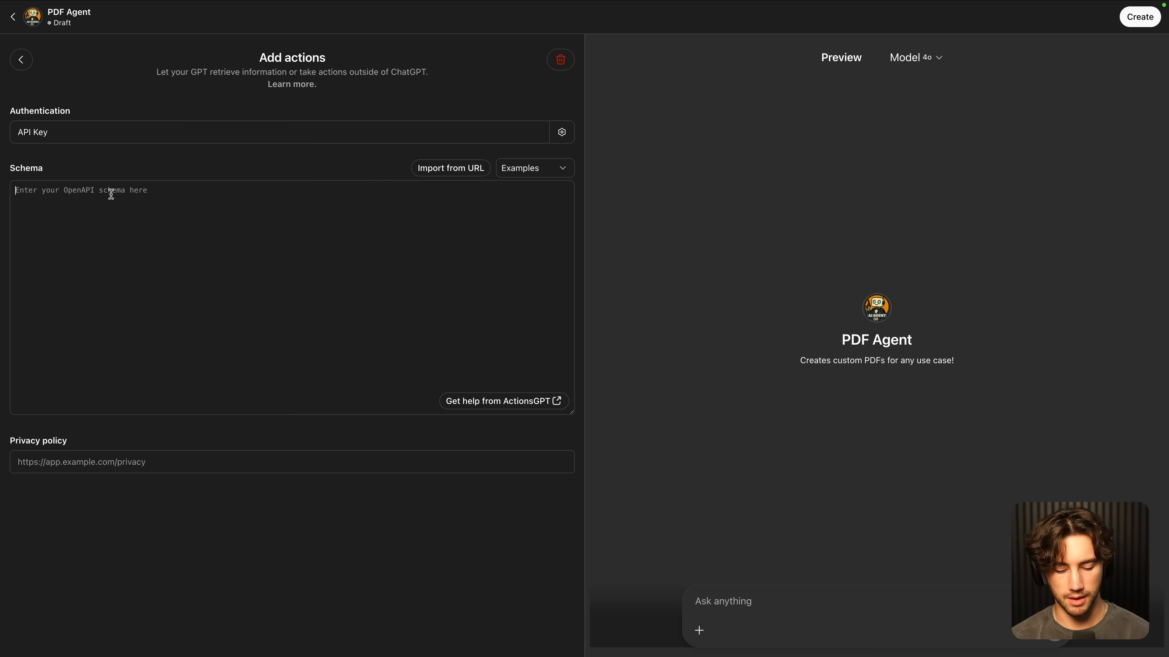
Step: Paste the copied OpenAPI schema into the Schema field of the PDF Agent's action in ChatGPT
key(super+v)
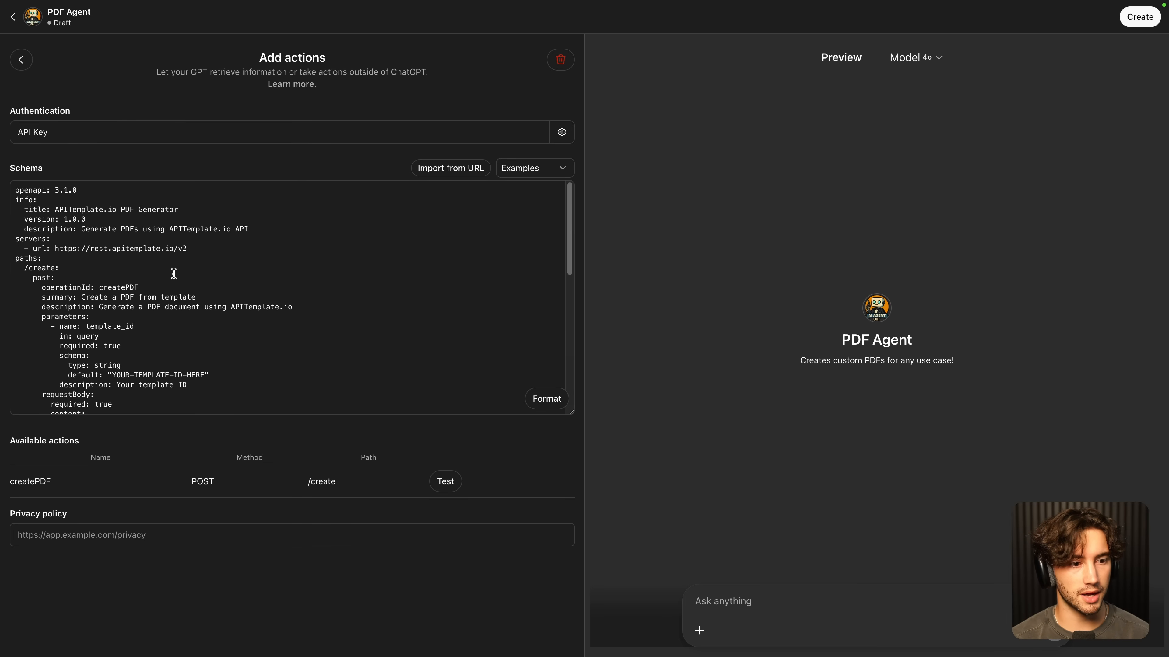
scroll(37, 266, down, 1)
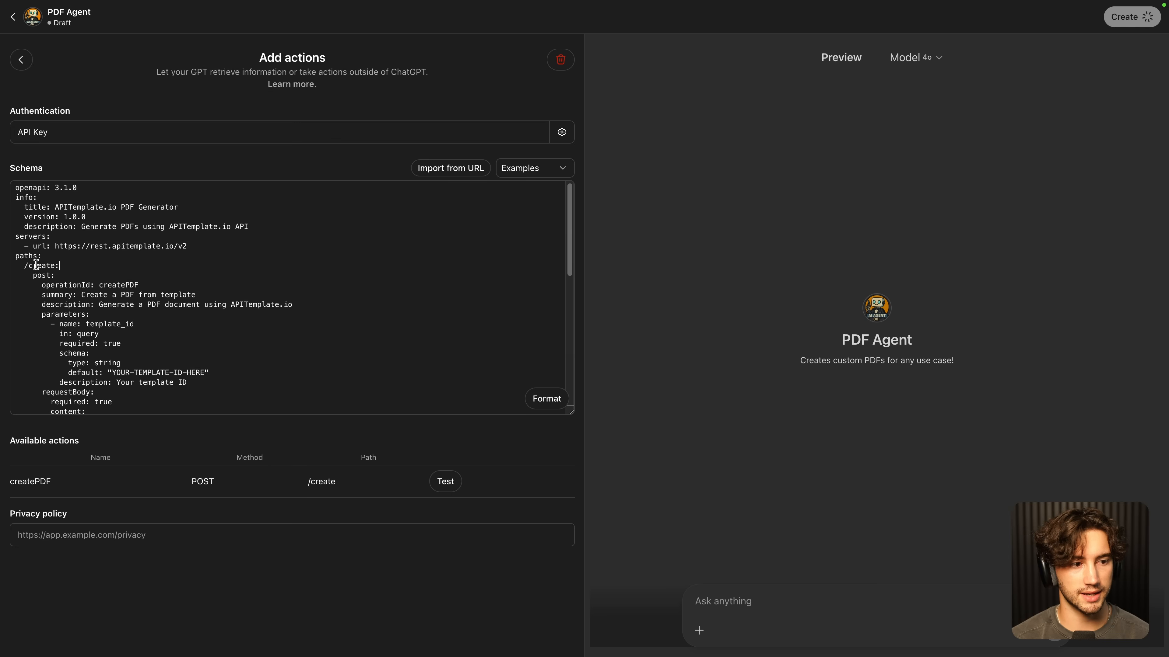
scroll(226, 261, up, 1)
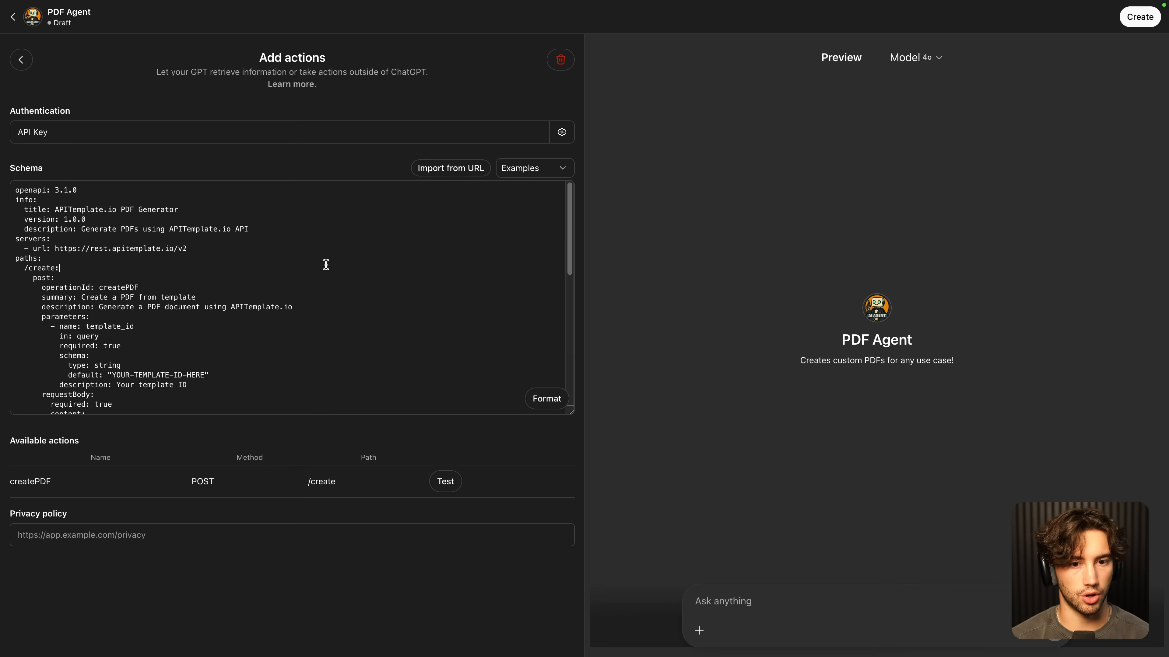
Step: Delete the YOUR-TEMPLATE-ID-HERE placeholder from the template_id default in the schema, keeping the quotation marks
drag(72, 375, 98, 375)
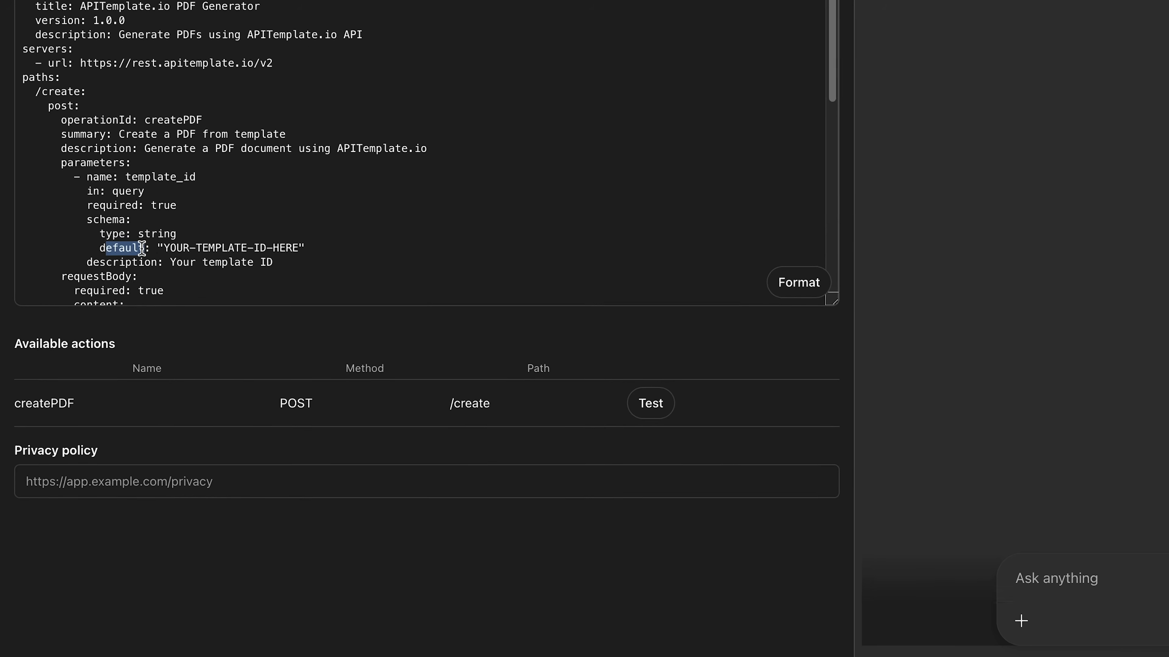
drag(165, 248, 307, 239)
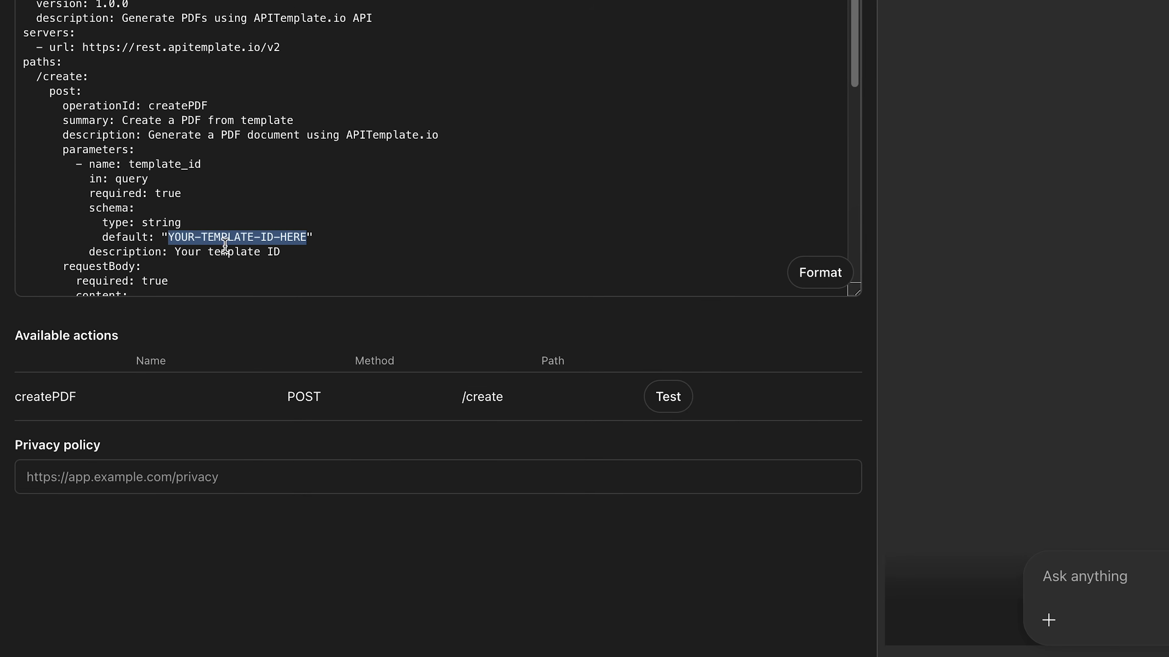
key(BackSpace)
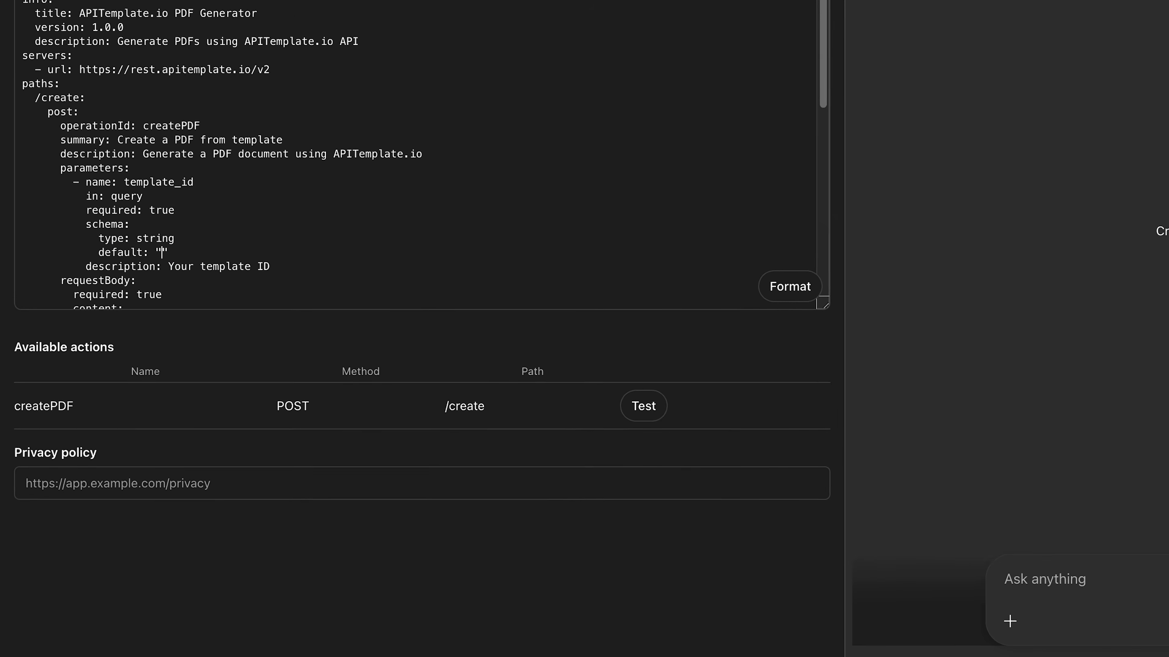
Step: Copy the AI Foundations Testing template's ID from APITemplate.io and paste it into the empty template_id default of the PDF Agent's schema in ChatGPT
click(238, 17)
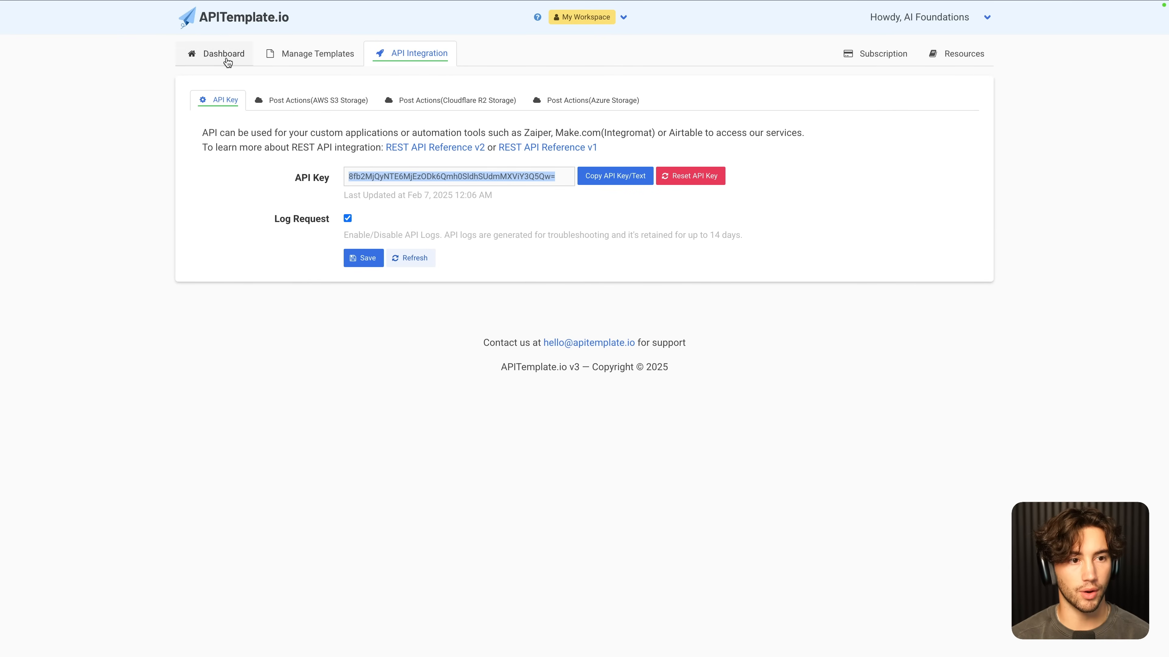
click(296, 60)
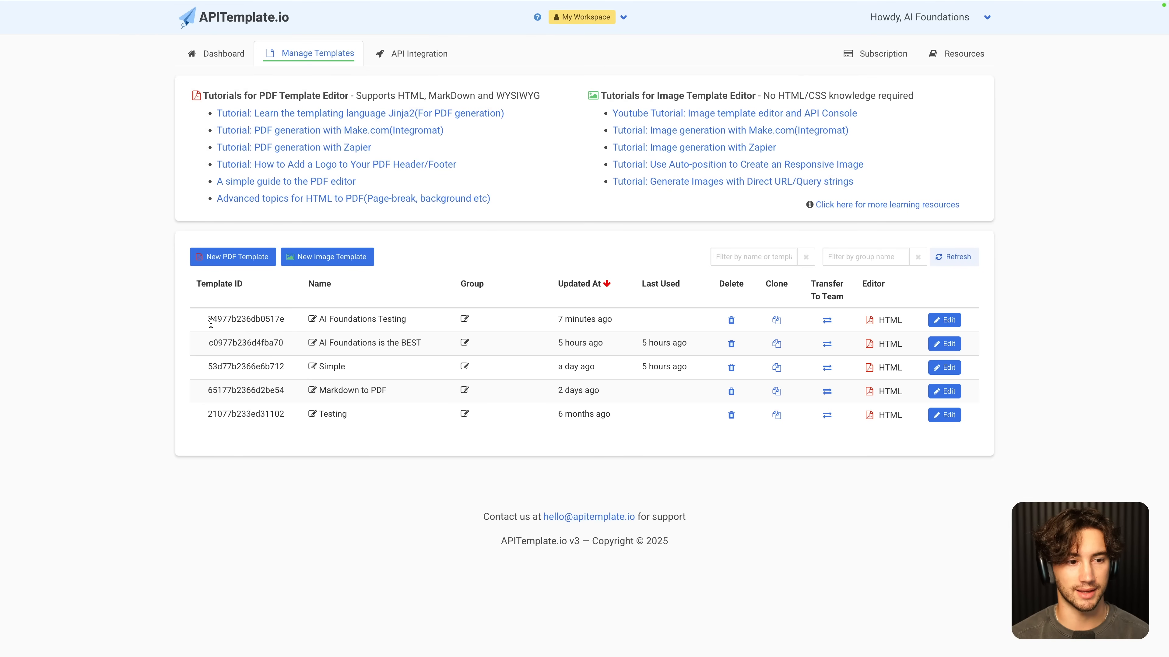
drag(206, 324, 294, 325)
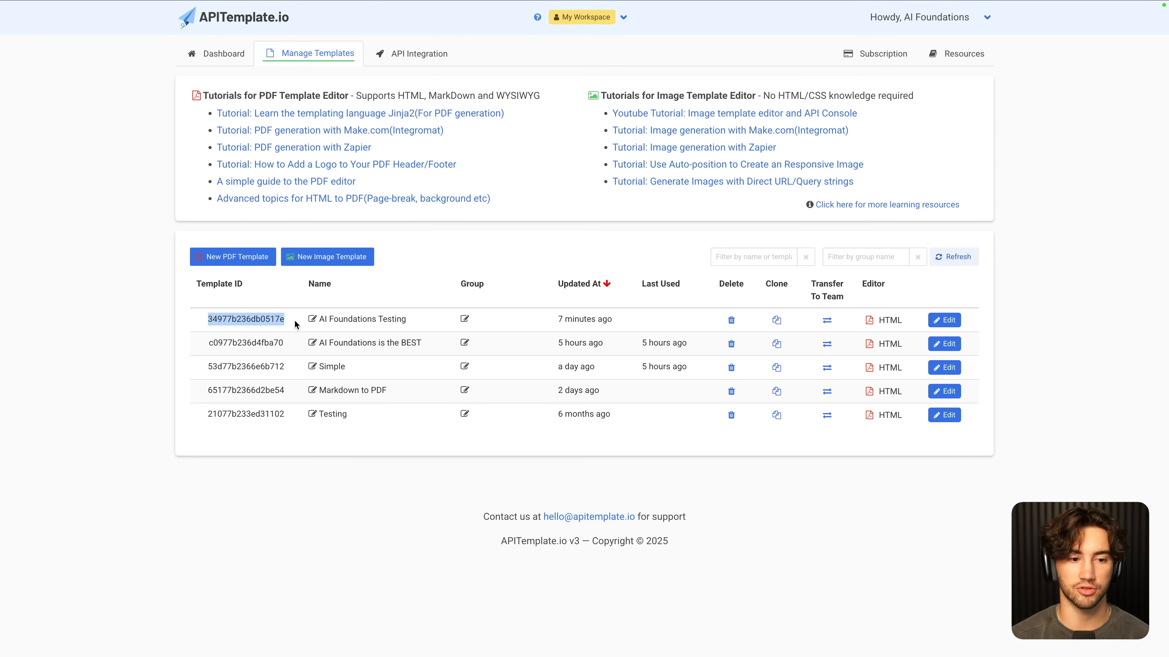
drag(197, 285, 246, 286)
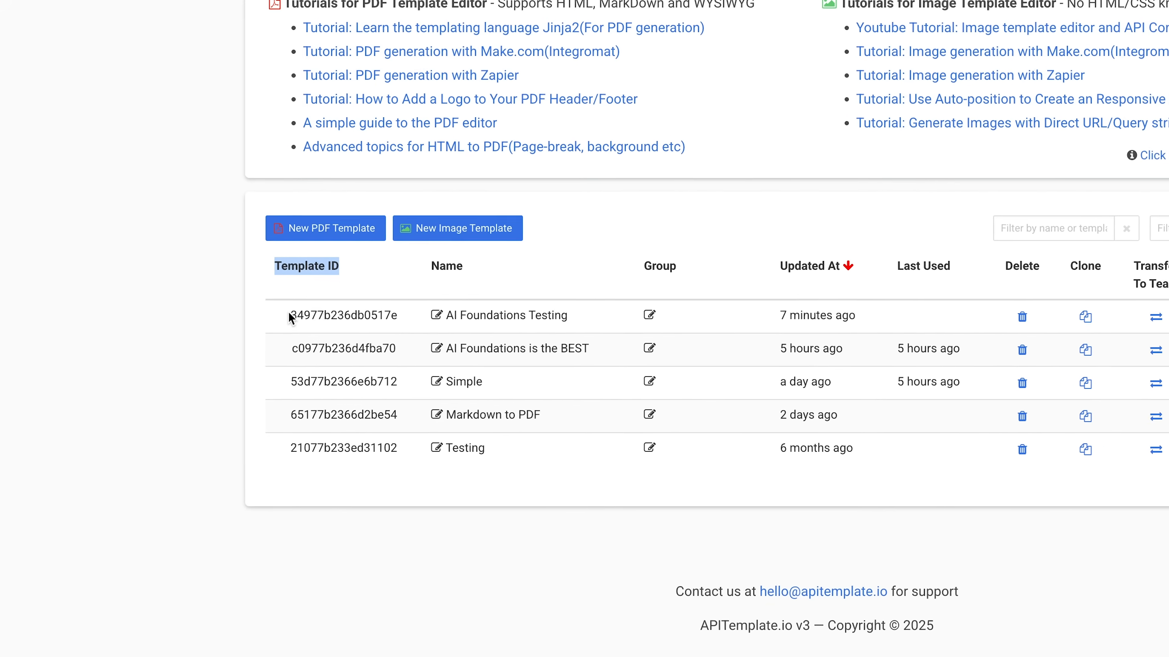
drag(207, 320, 288, 319)
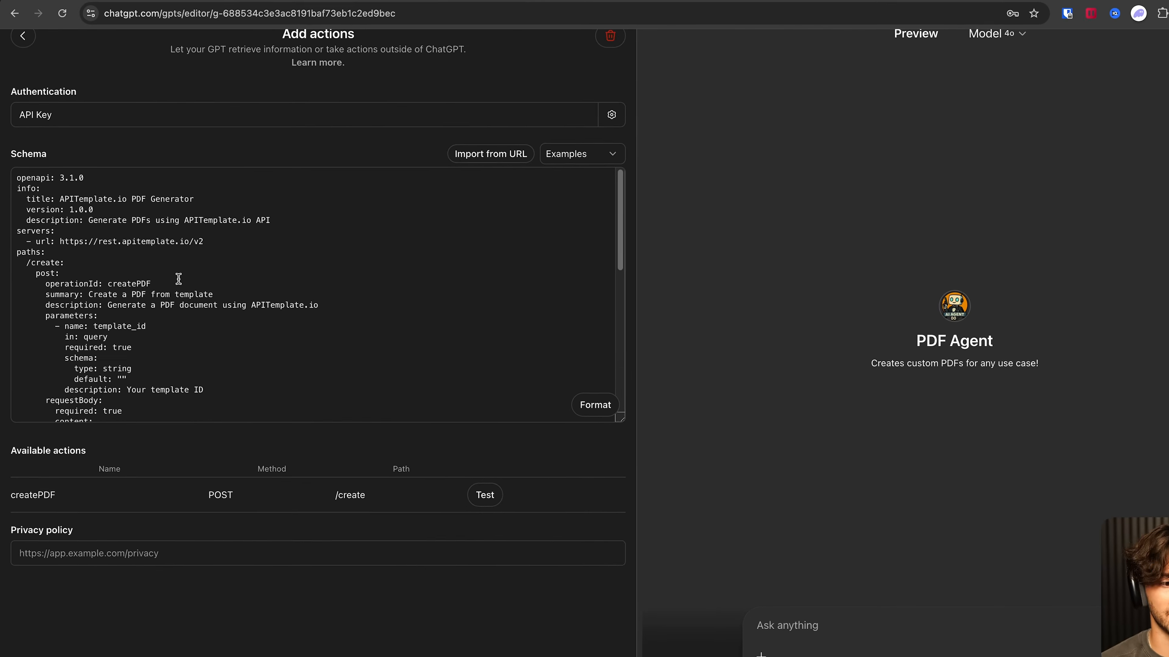
click(115, 375)
key(super+v)
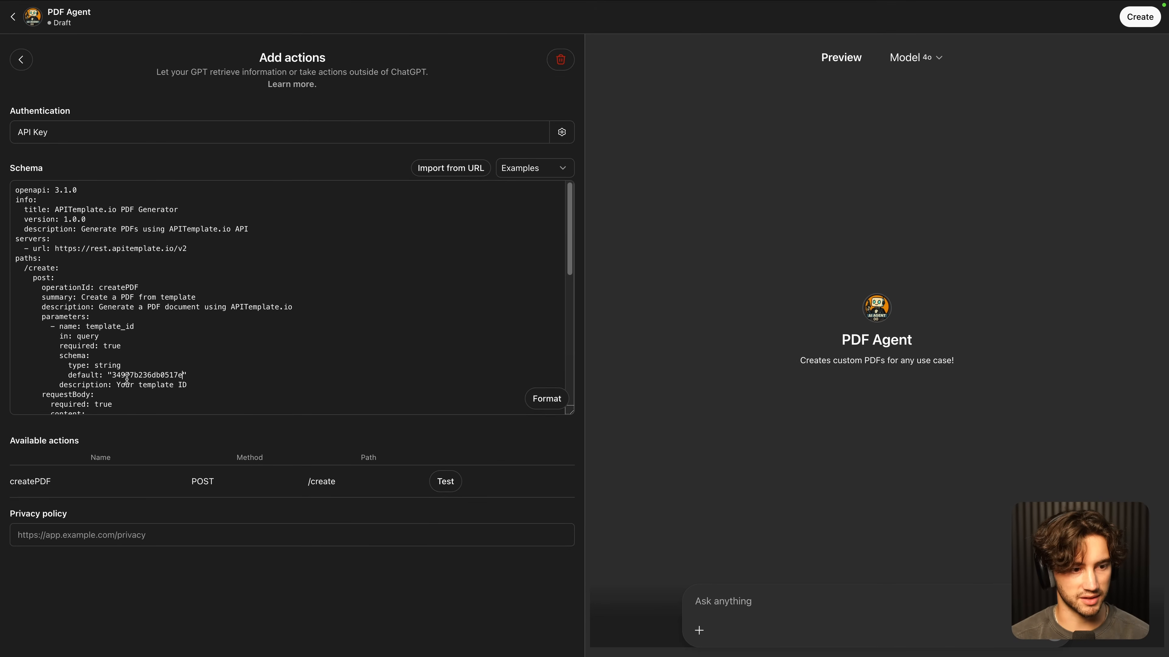
Step: Review the full OpenAPI schema and the createPDF entry among the available actions
scroll(141, 342, down, 15)
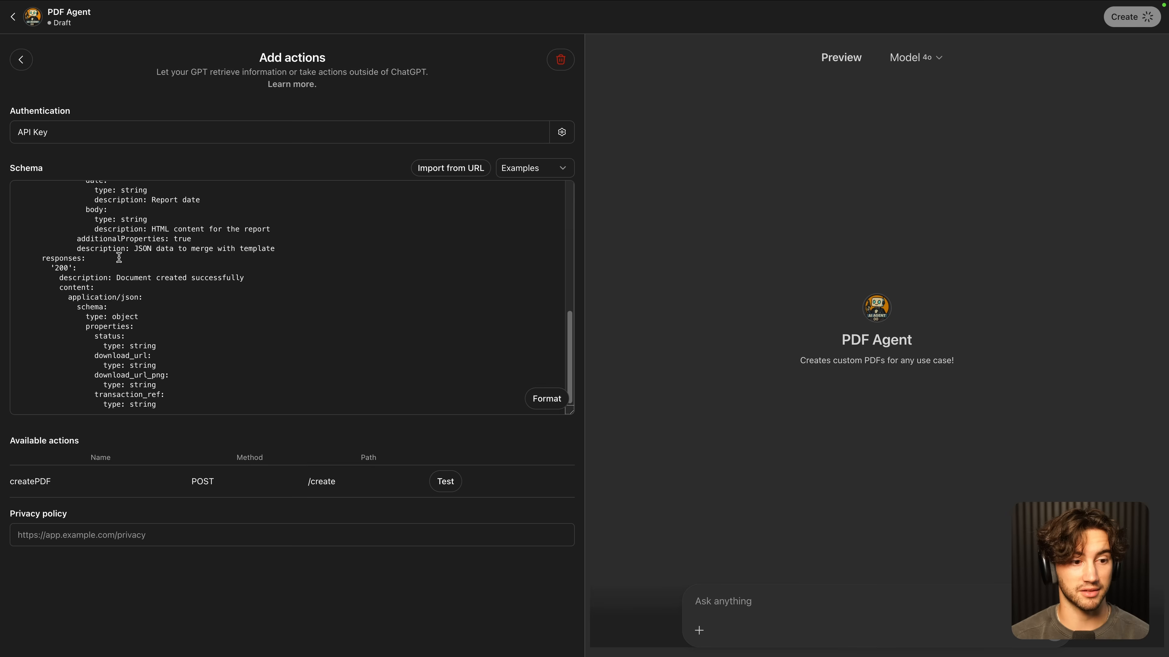
scroll(273, 354, up, 15)
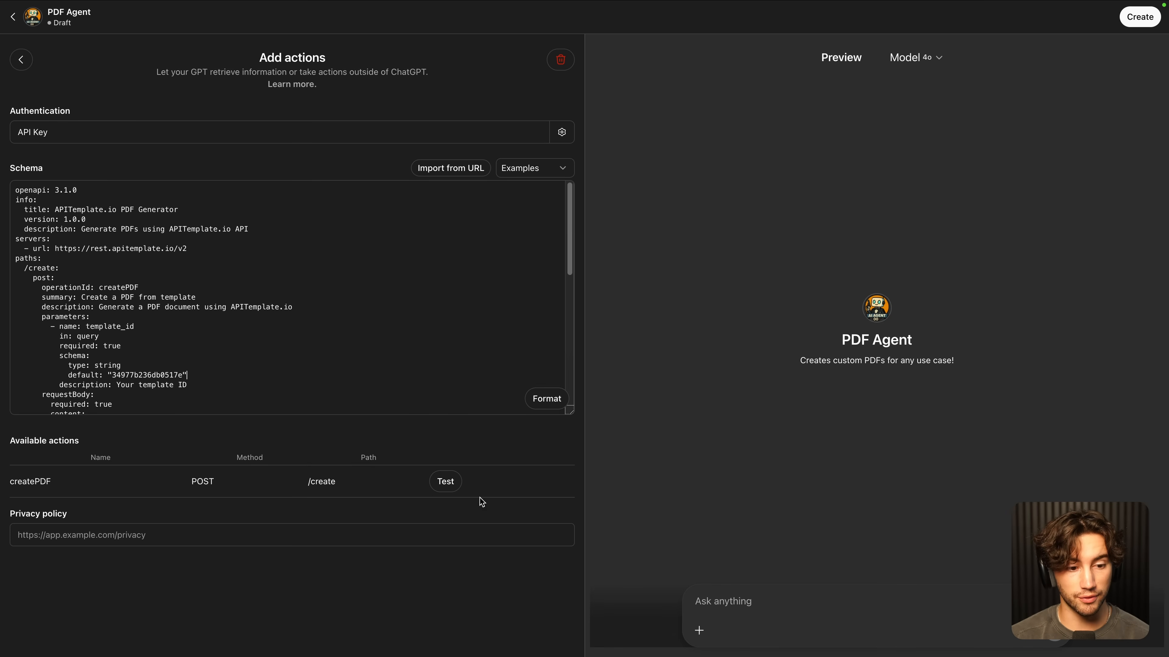
drag(14, 482, 302, 483)
click(349, 487)
click(350, 492)
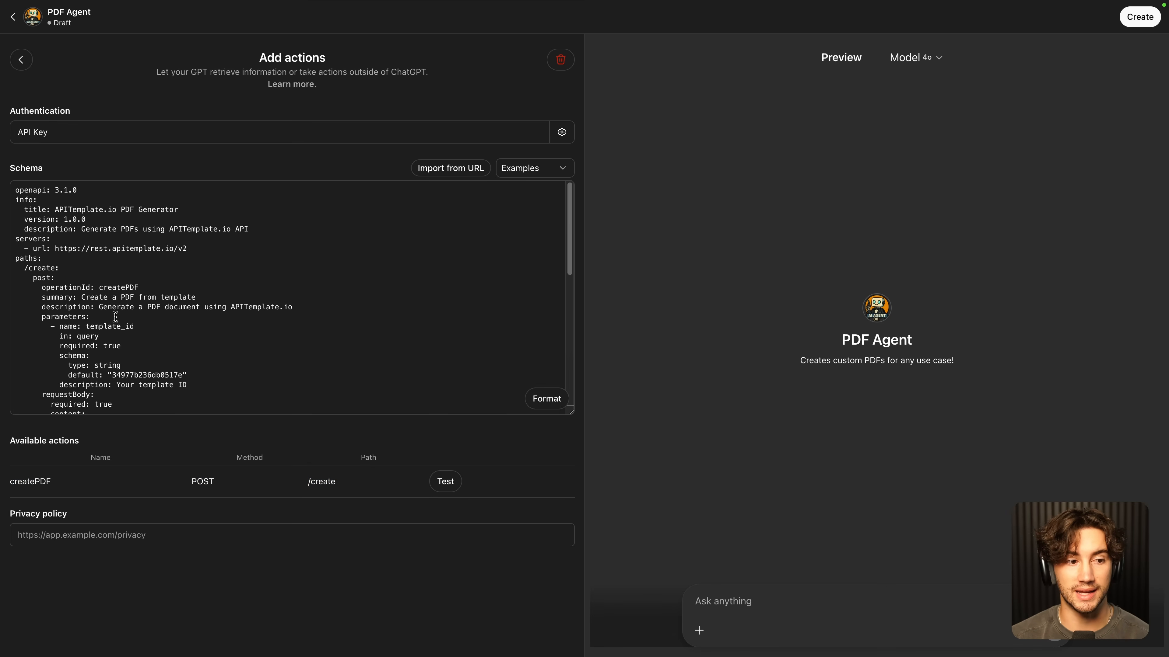
drag(197, 406, 12, 134)
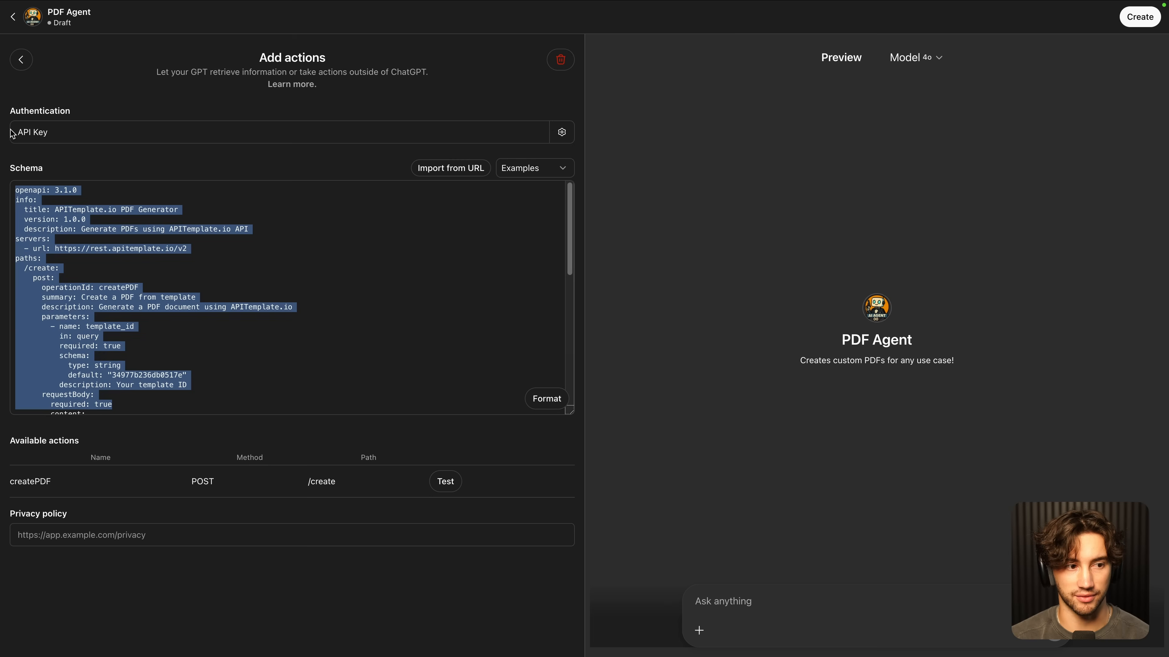
click(99, 149)
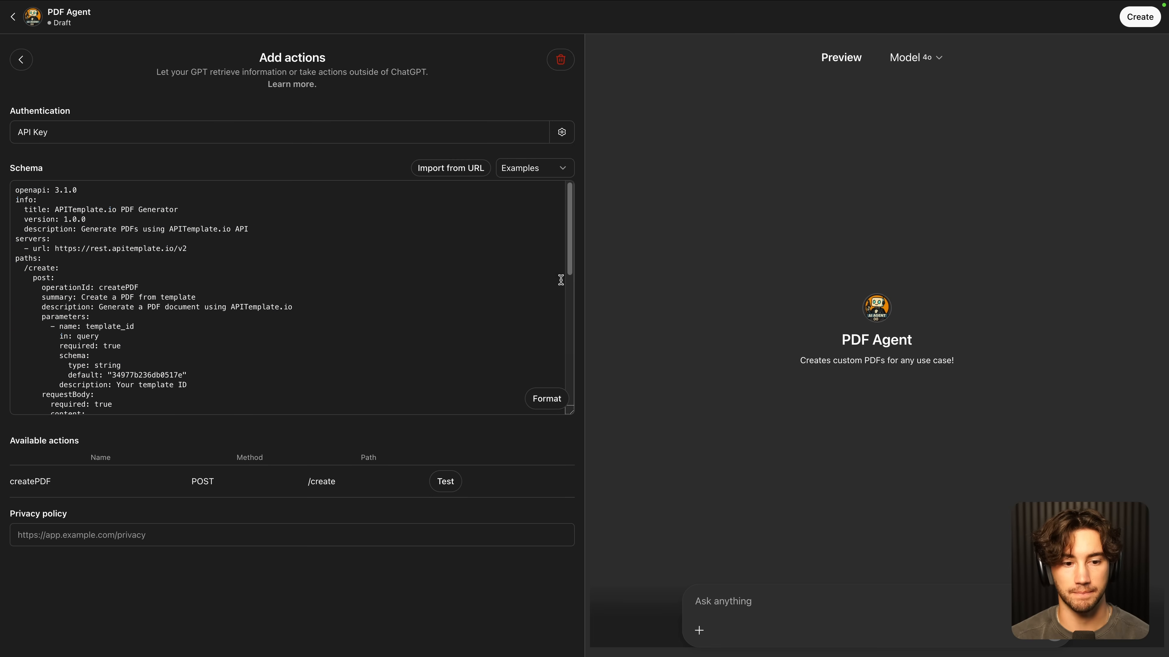
Step: Test the createPDF action, allow PDF Agent to talk to rest.apitemplate.io, and collapse the debug response details
click(445, 483)
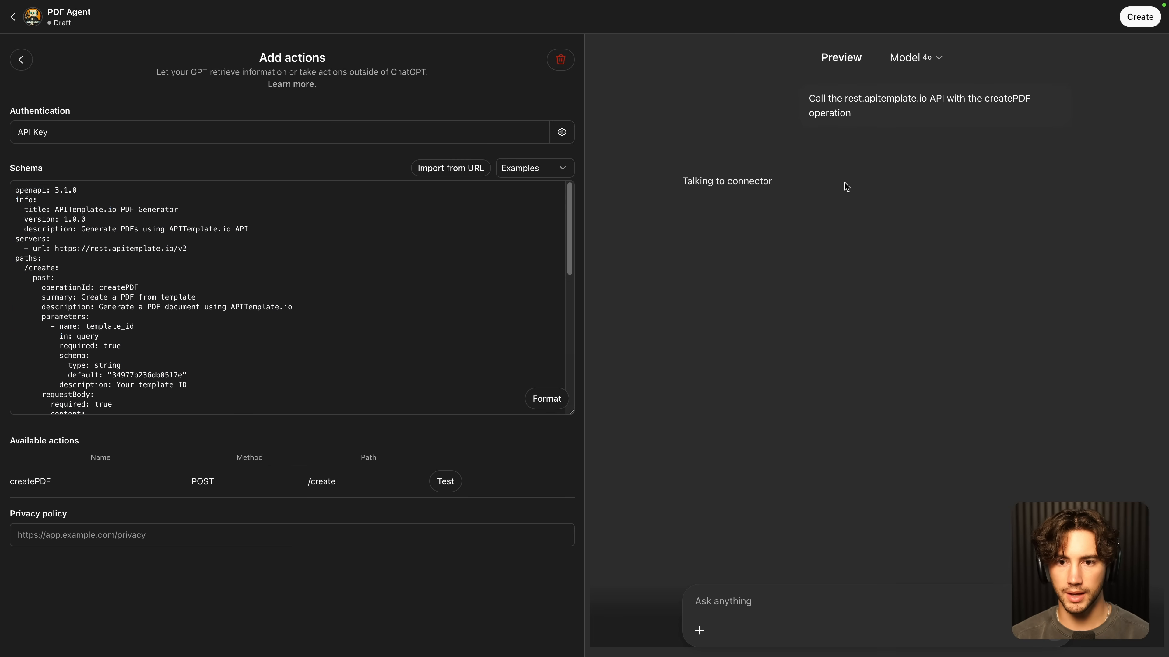
drag(811, 99, 1035, 113)
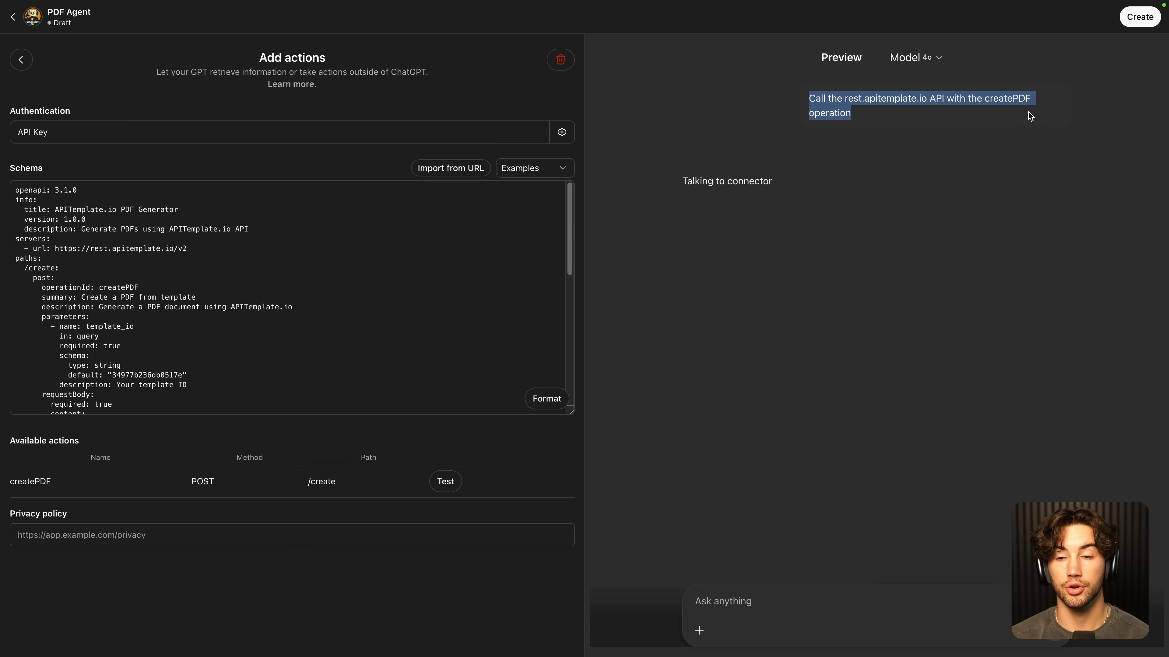
click(997, 119)
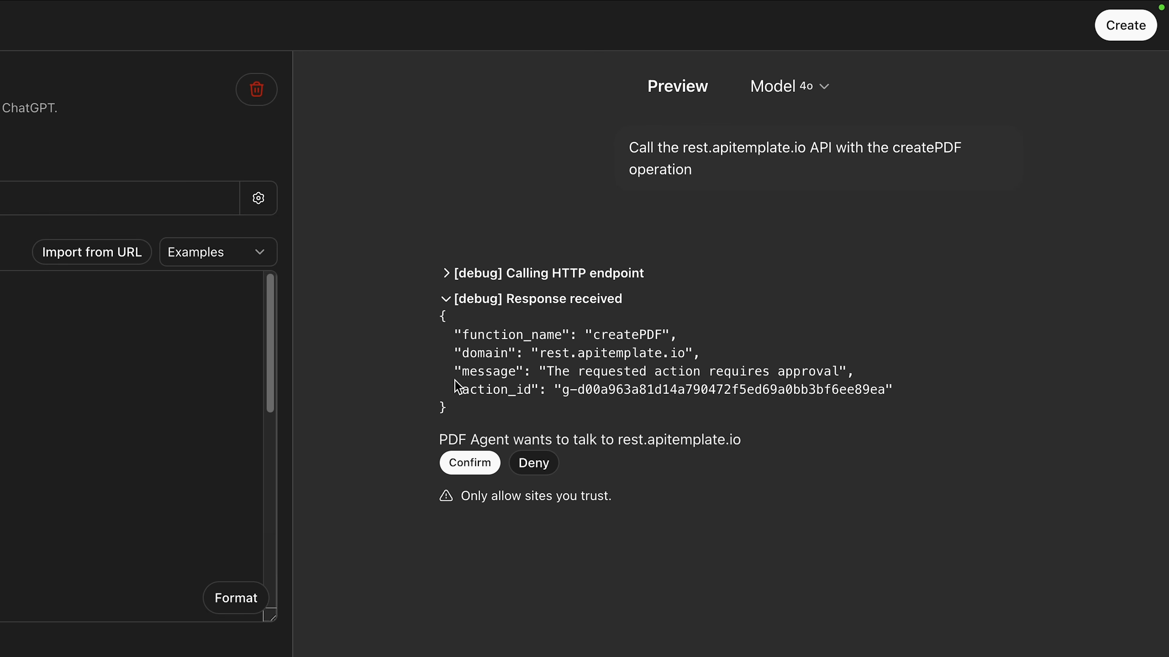
click(466, 466)
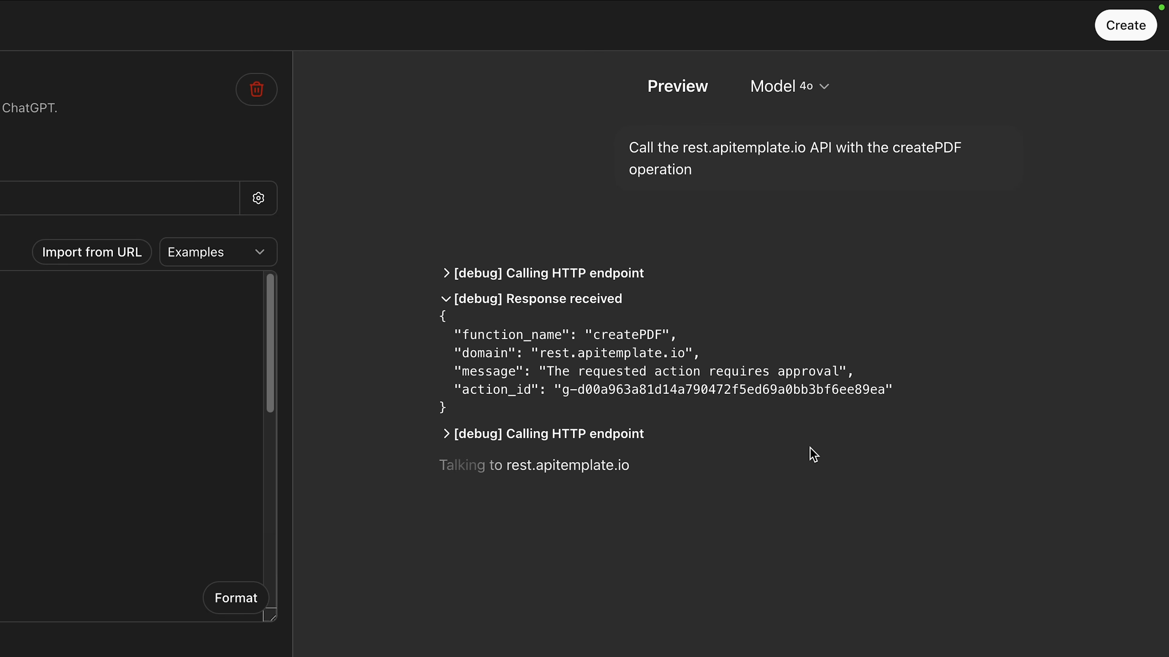
click(442, 299)
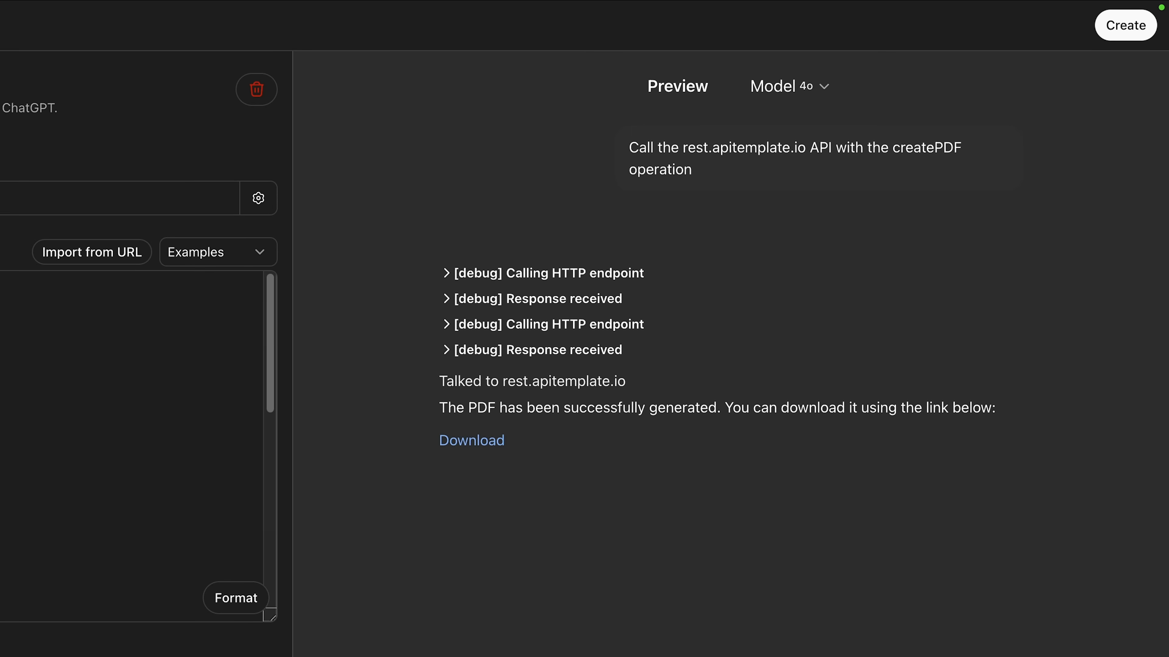
Step: Open the sample report PDF from the test response and examine its header, body and footer
drag(439, 406, 1007, 398)
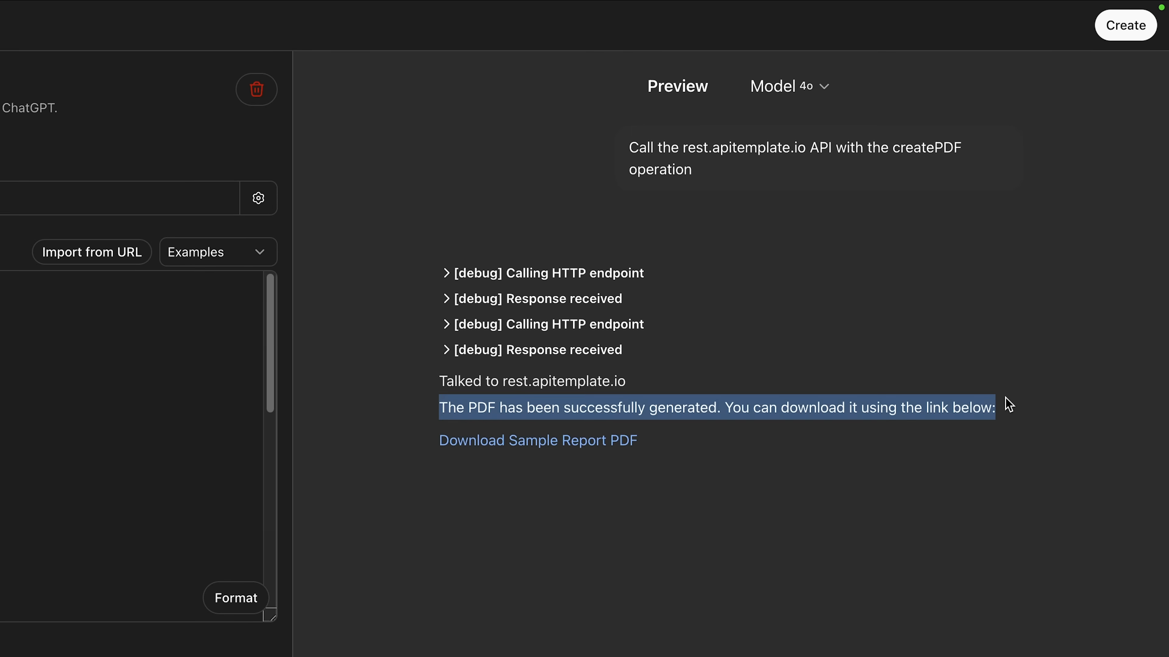
click(994, 407)
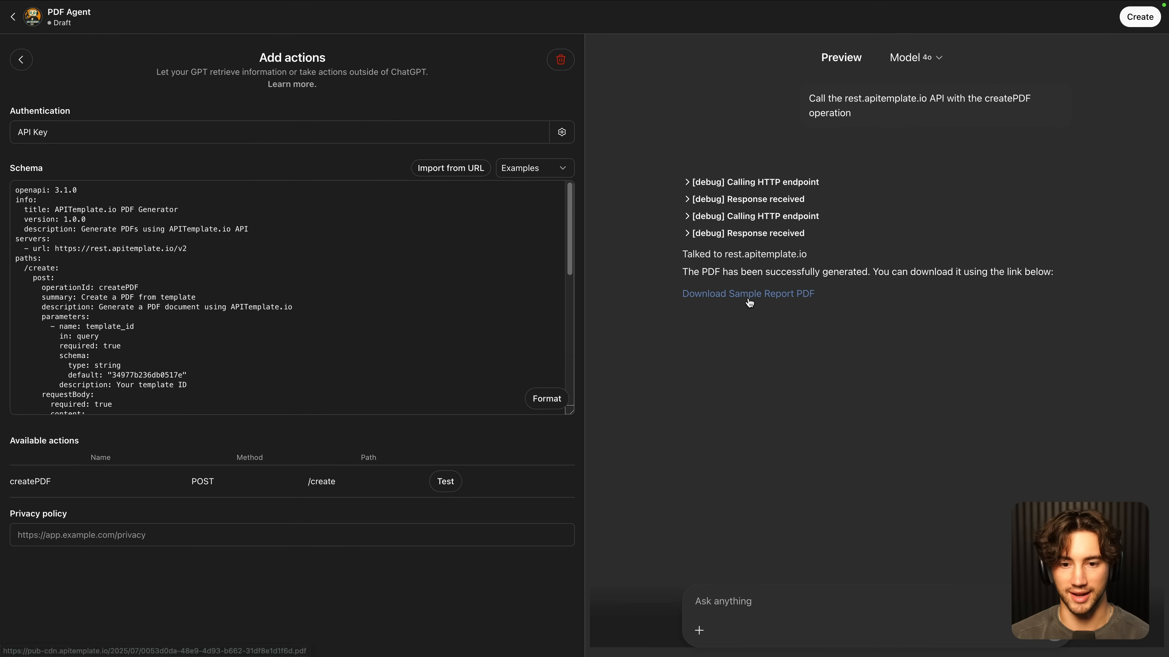
click(748, 299)
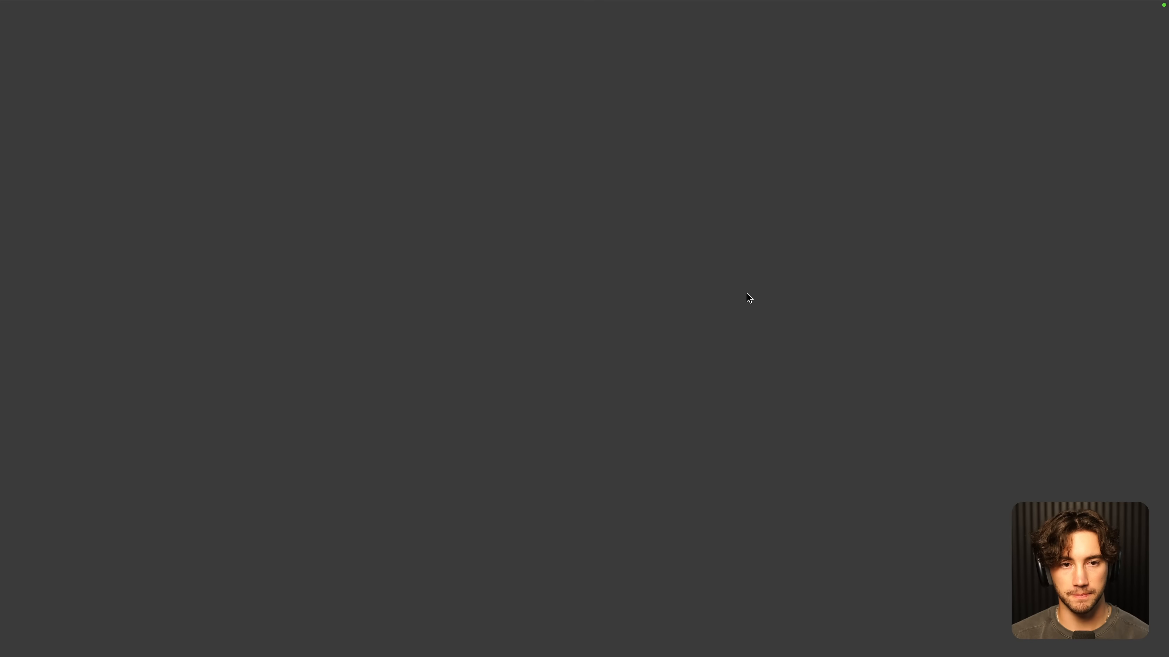
scroll(658, 331, down, 2)
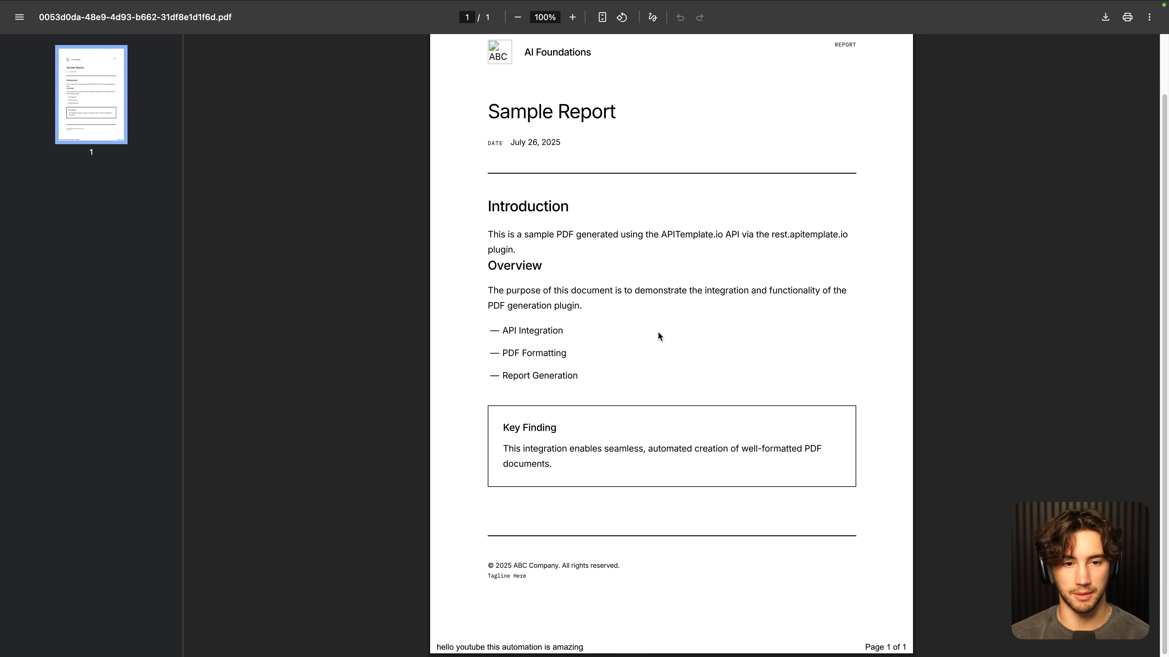
scroll(658, 331, up, 2)
drag(523, 118, 616, 116)
click(615, 115)
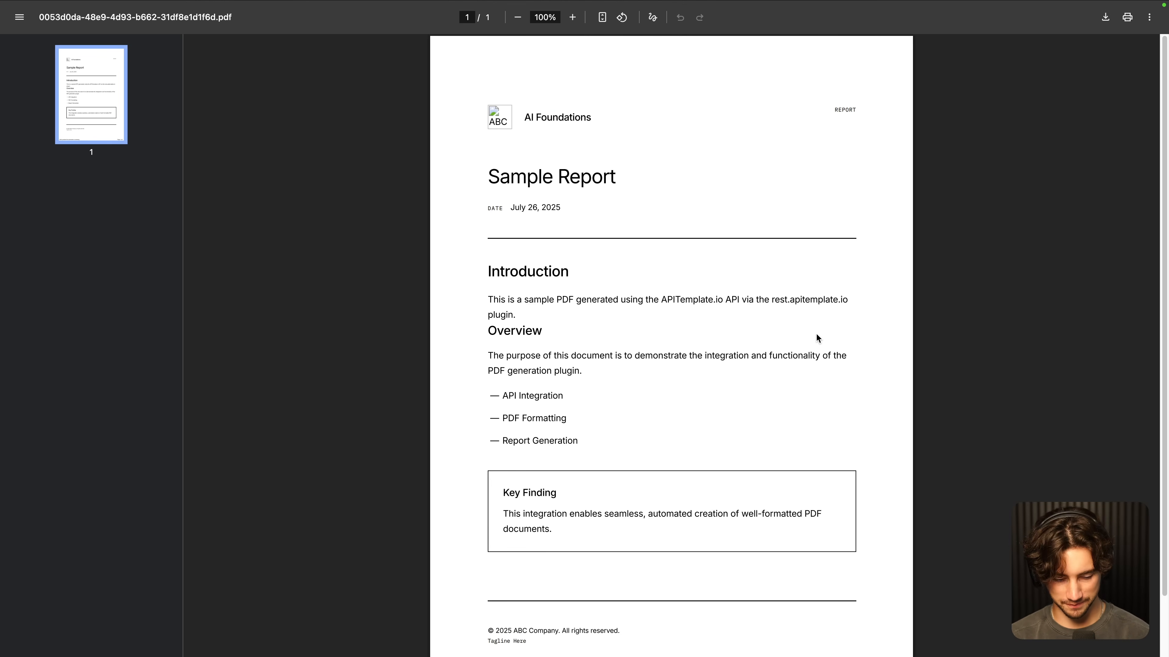
Step: Return to the GPT editor in ChatGPT, publish PDF Agent with access set to Only me, and open the published GPT
mouse_move(593, 5)
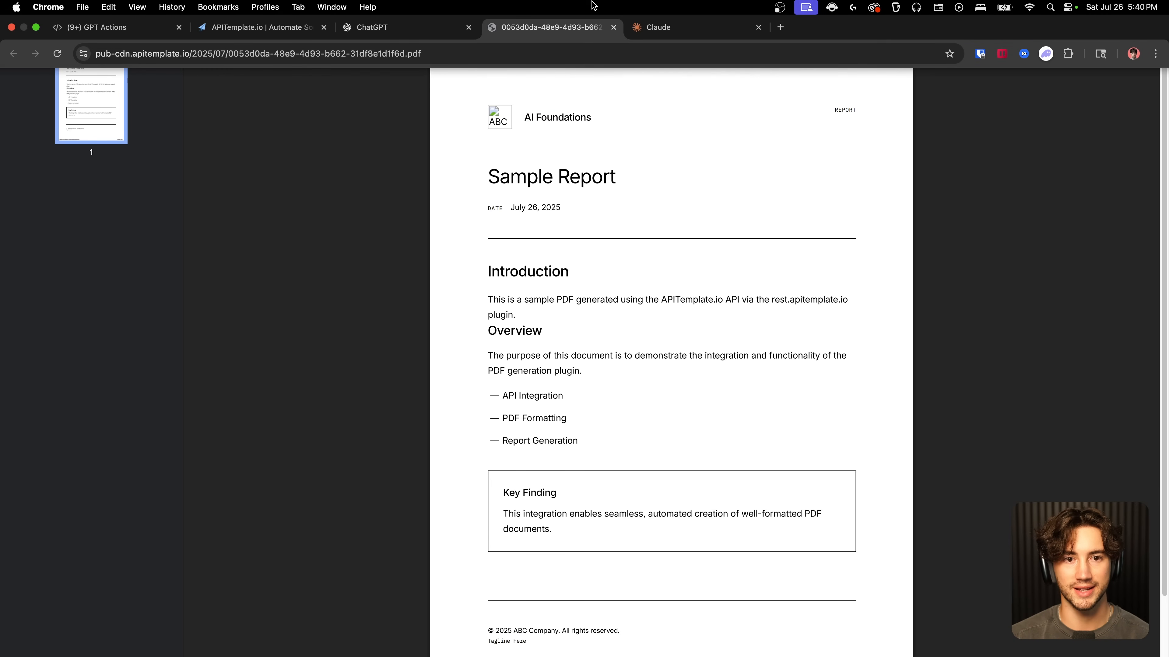
click(396, 27)
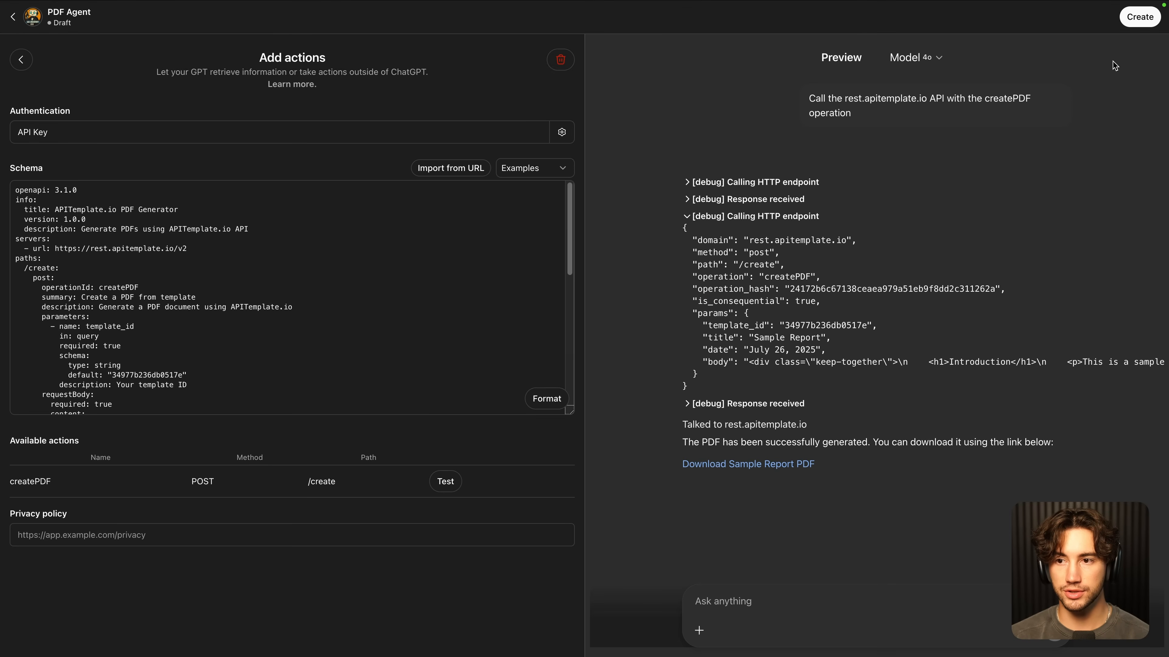
click(1140, 17)
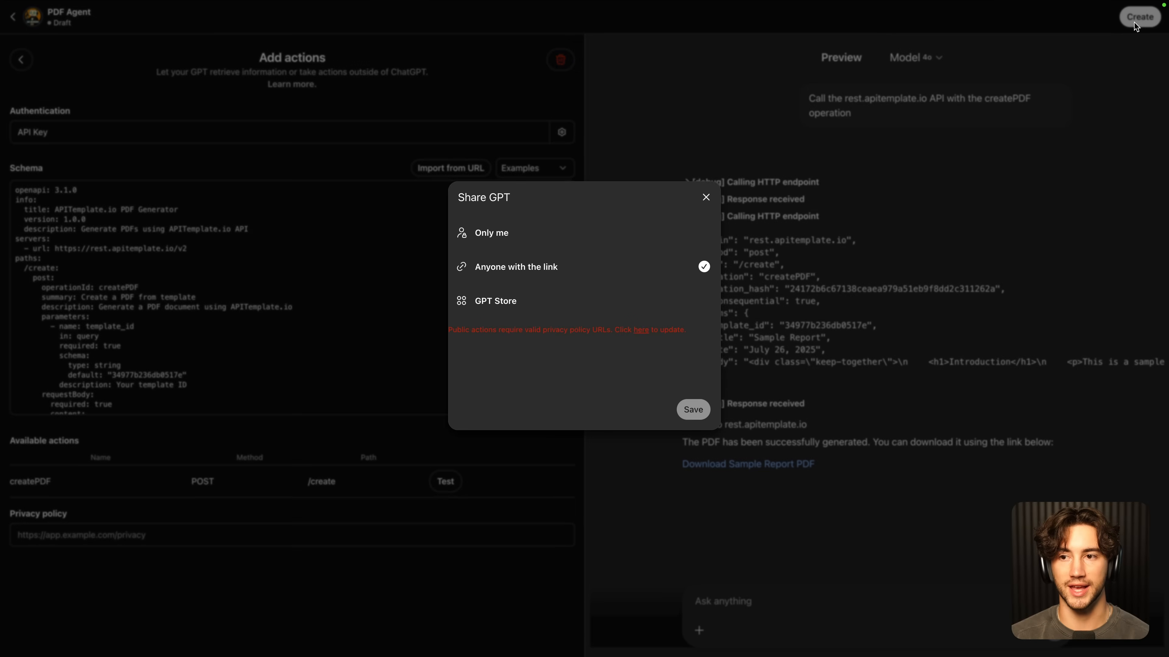
click(693, 409)
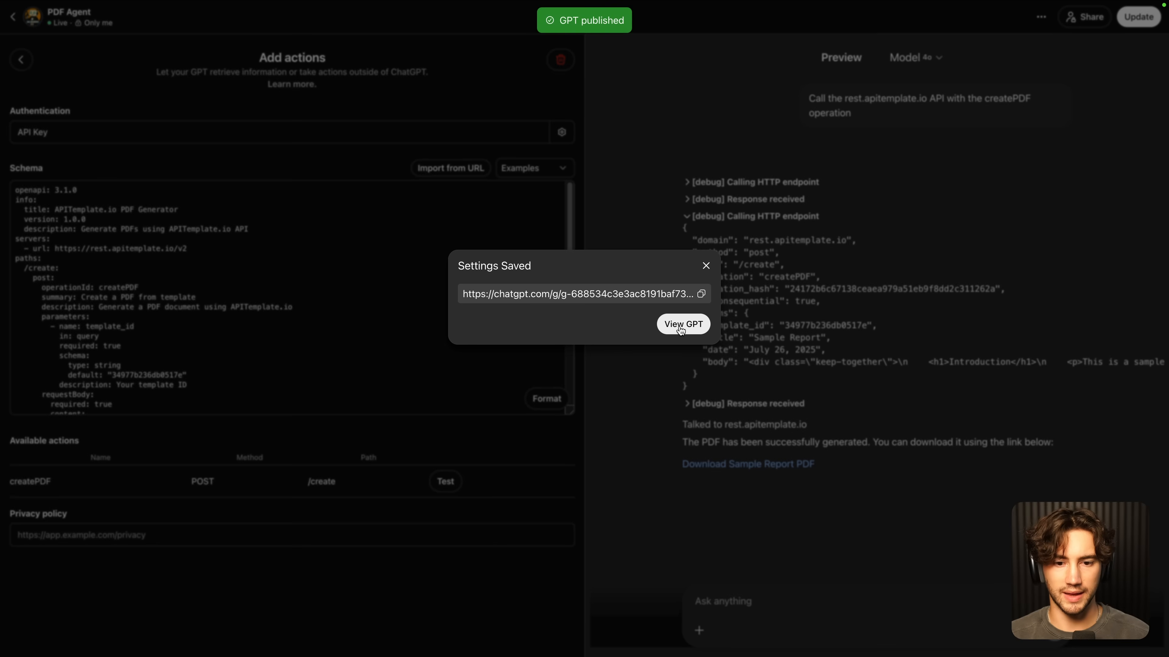
click(682, 328)
click(133, 16)
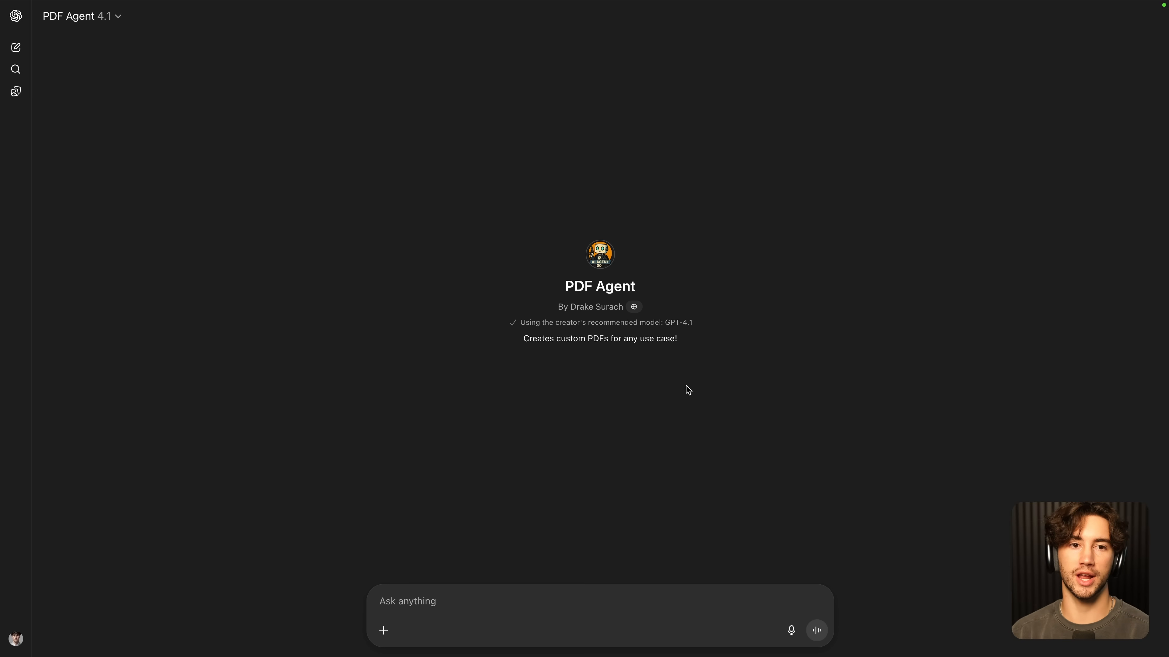
click(256, 26)
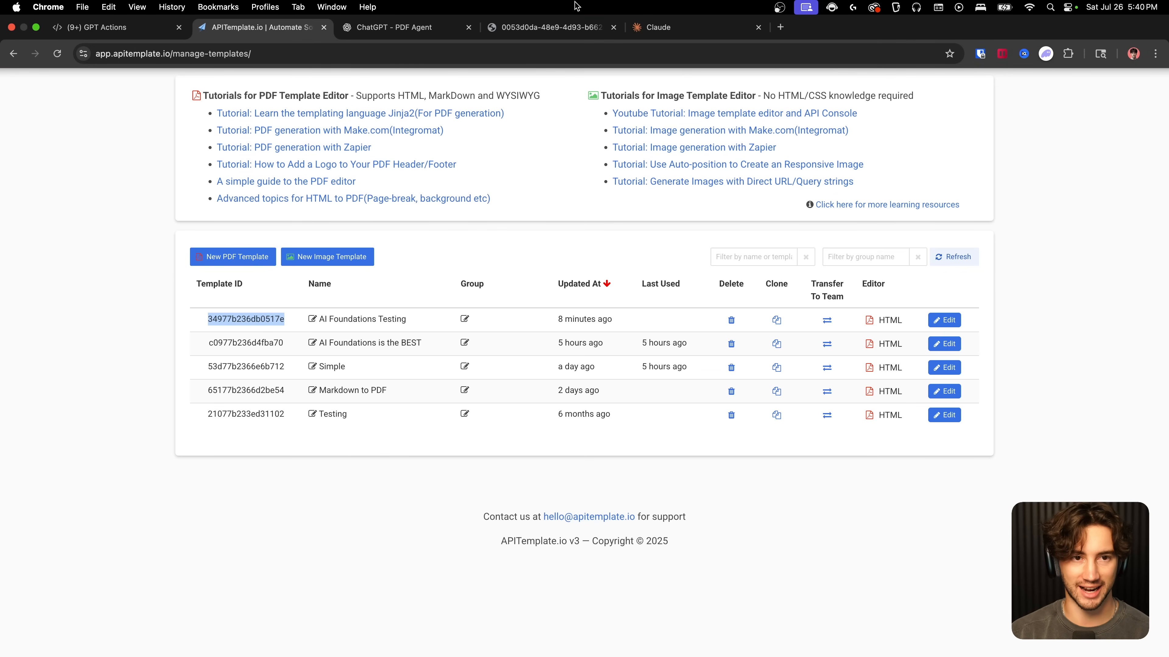
click(662, 27)
Step: In the PDF Agent chat, send the prompt "Do extensive research for me on the creation of the toothbrush"
click(369, 25)
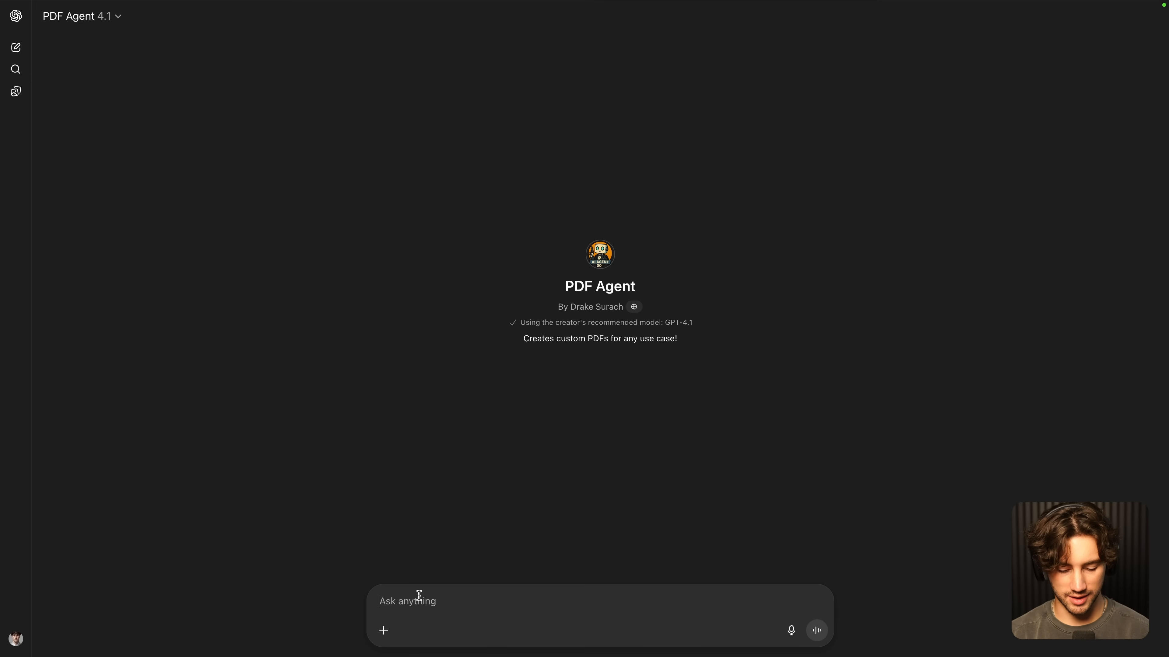
text(Do extens)
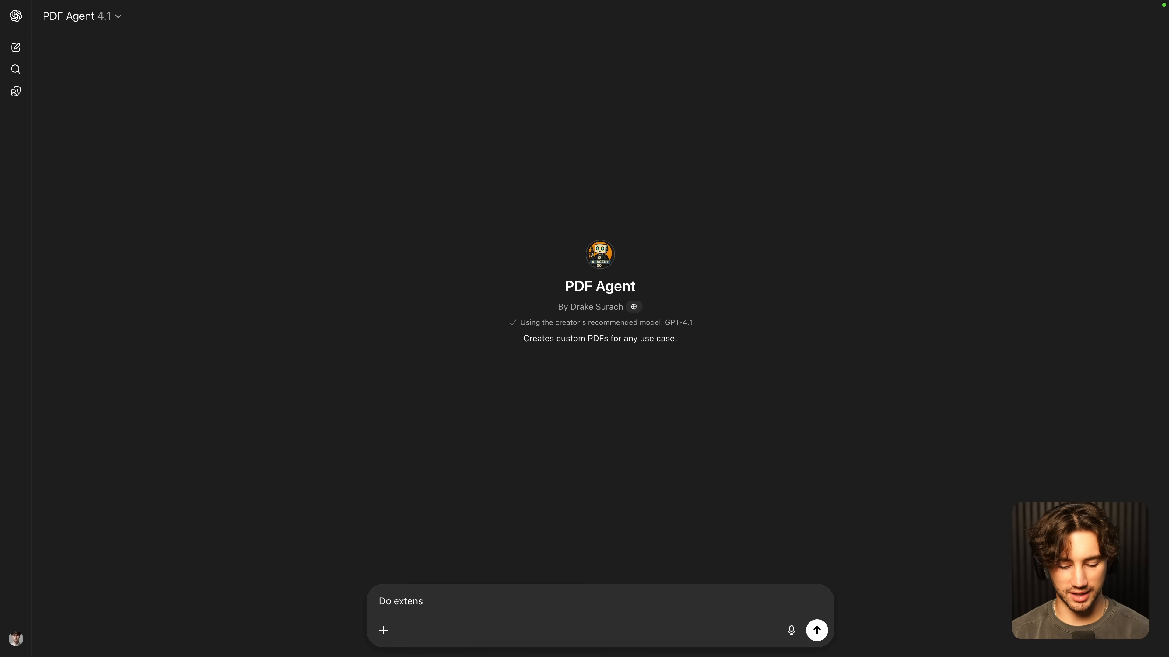
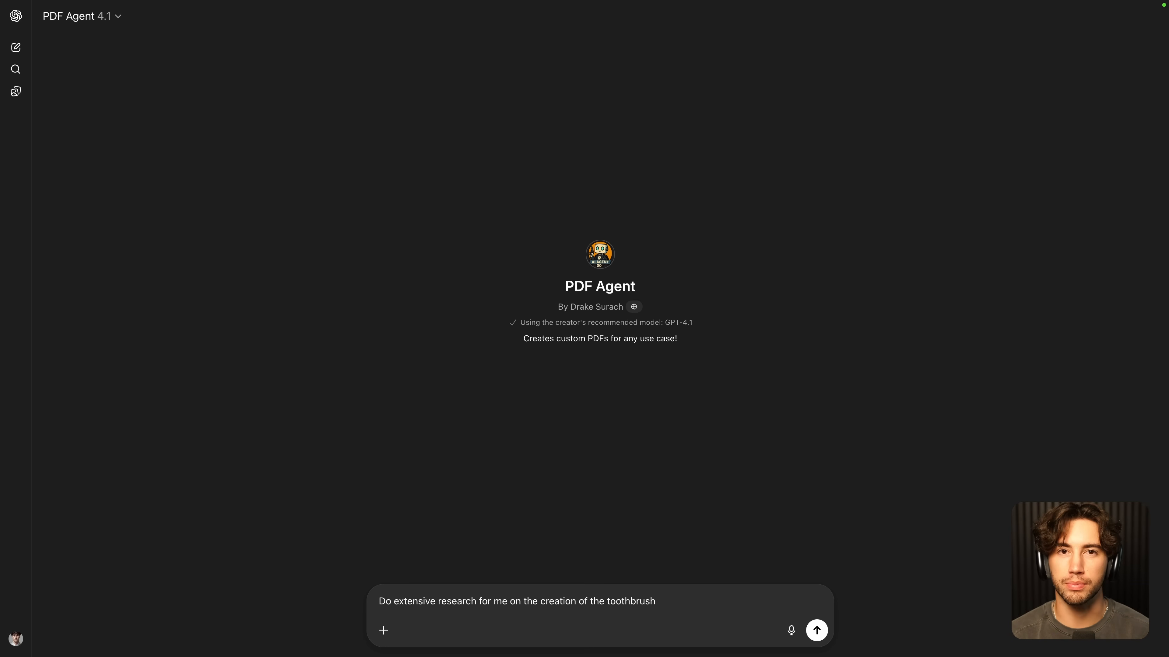
key(Return)
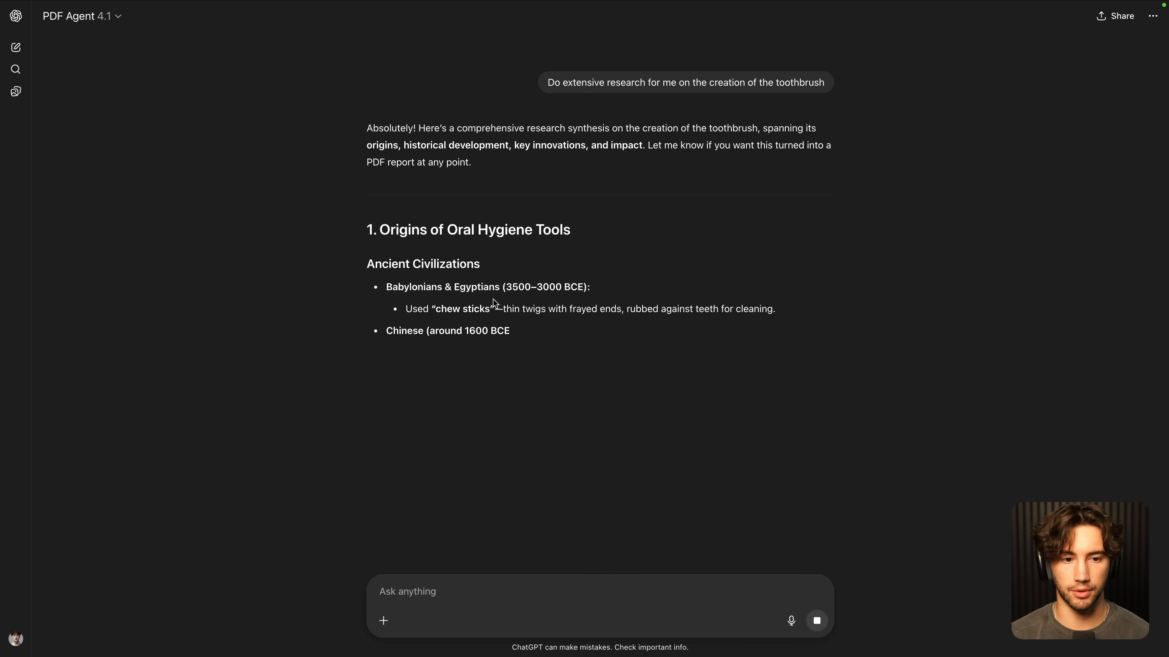
Step: Read through the sections of PDF Agent's toothbrush research response
drag(369, 227, 637, 419)
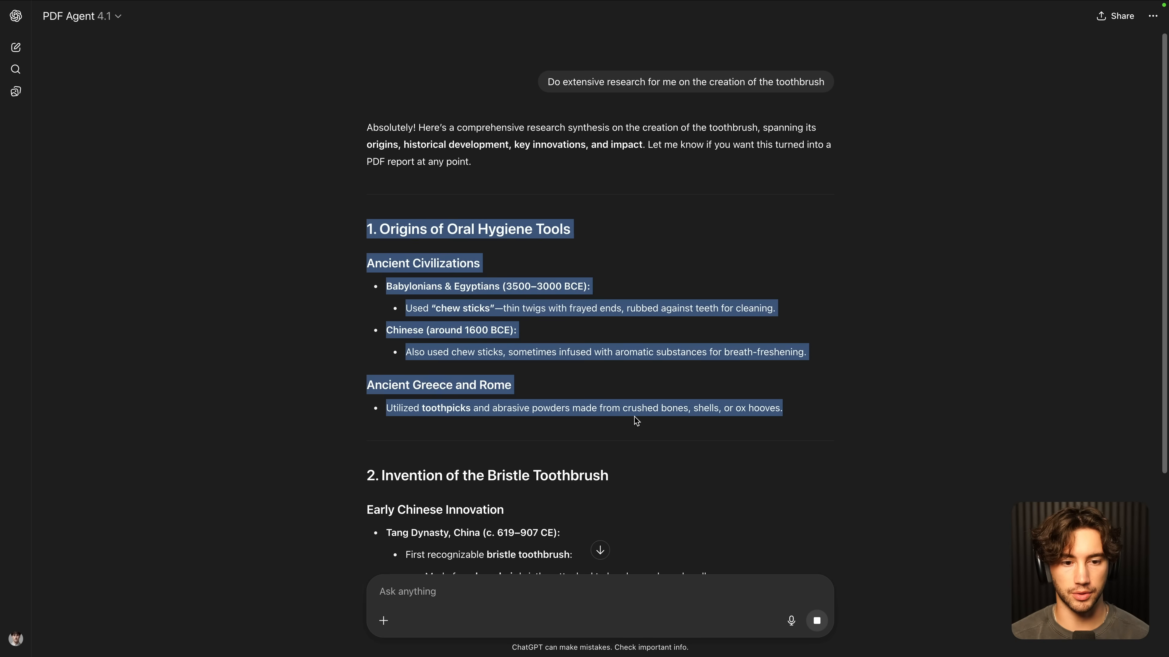
click(779, 399)
scroll(774, 400, down, 5)
drag(367, 266, 674, 487)
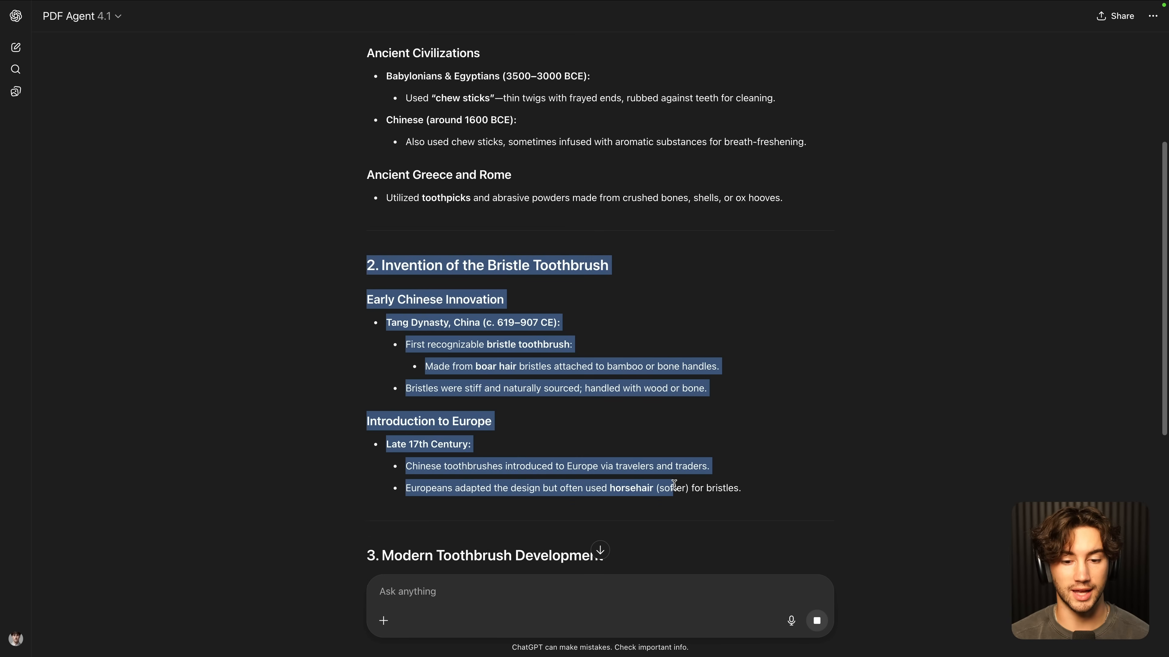
click(787, 489)
scroll(785, 492, up, 5)
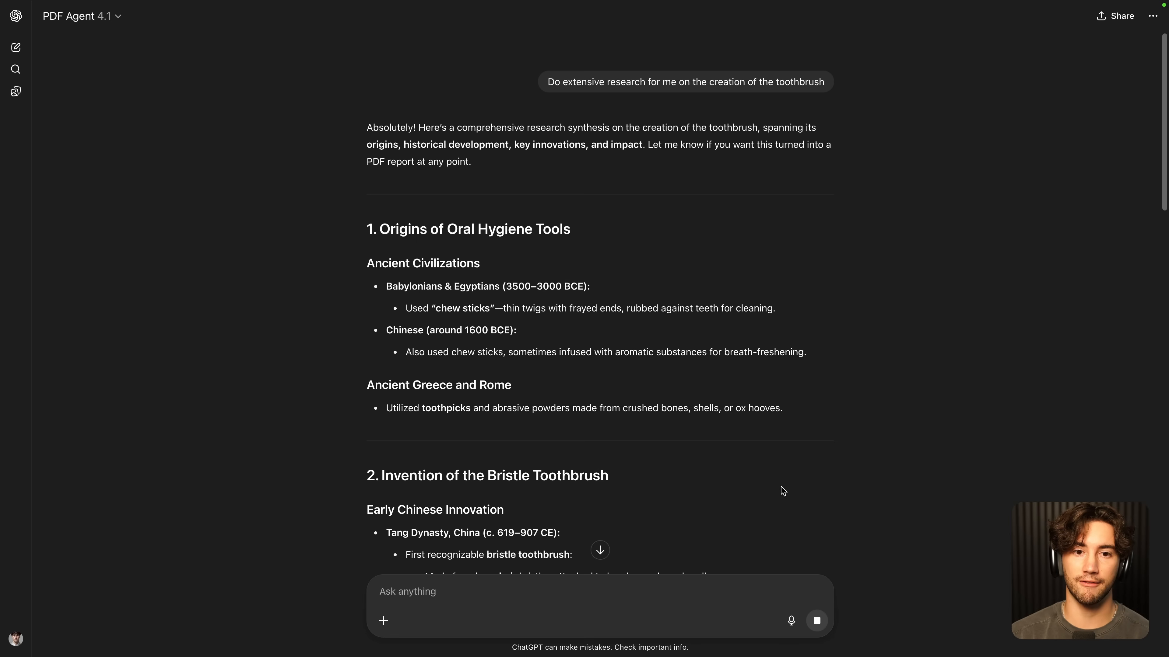
scroll(602, 334, down, 20)
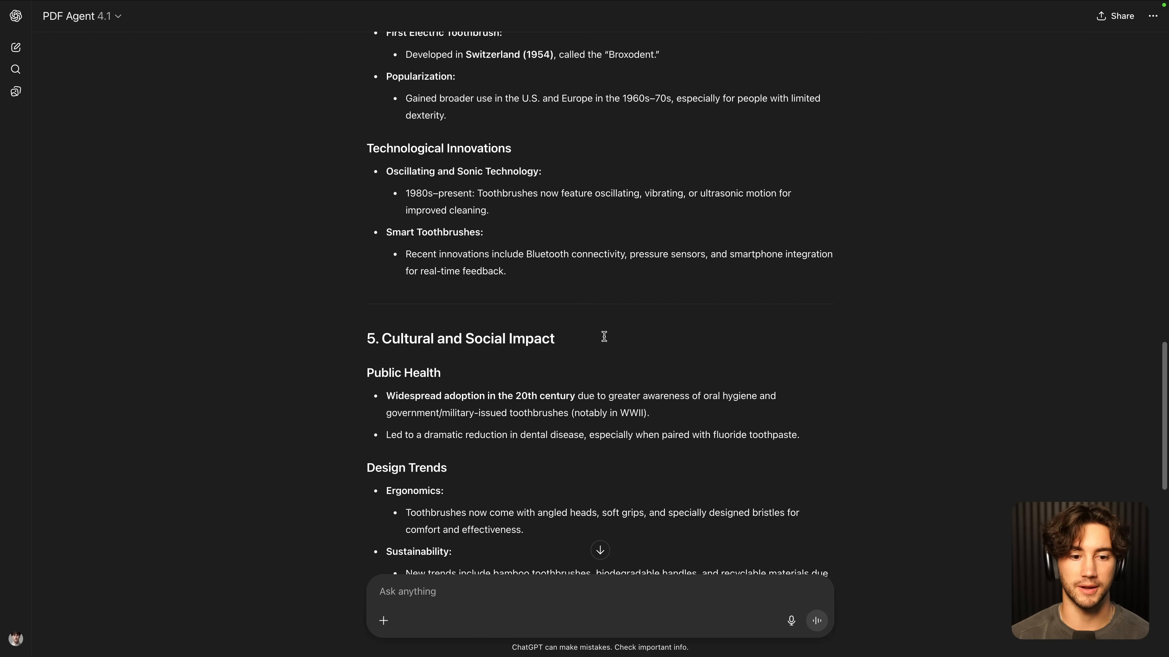
Step: Review the key takeaways of the toothbrush research and reply to PDF Agent with "Yes let's generate the PDF with the findings"
scroll(607, 341, down, 4)
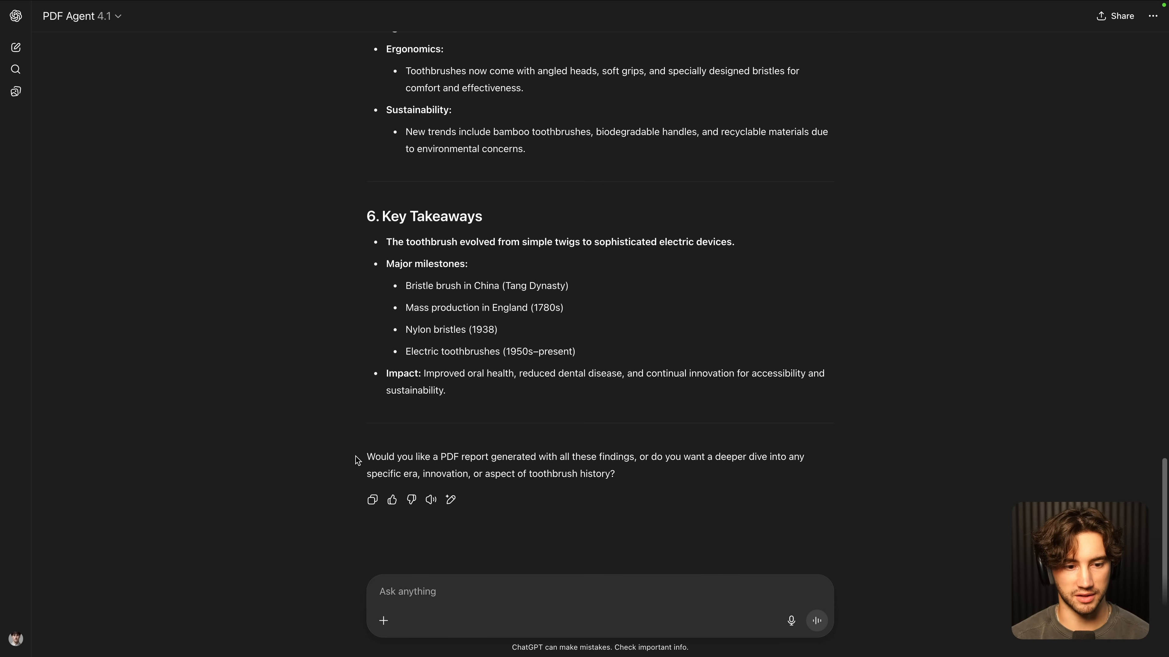
drag(367, 457, 368, 141)
click(427, 596)
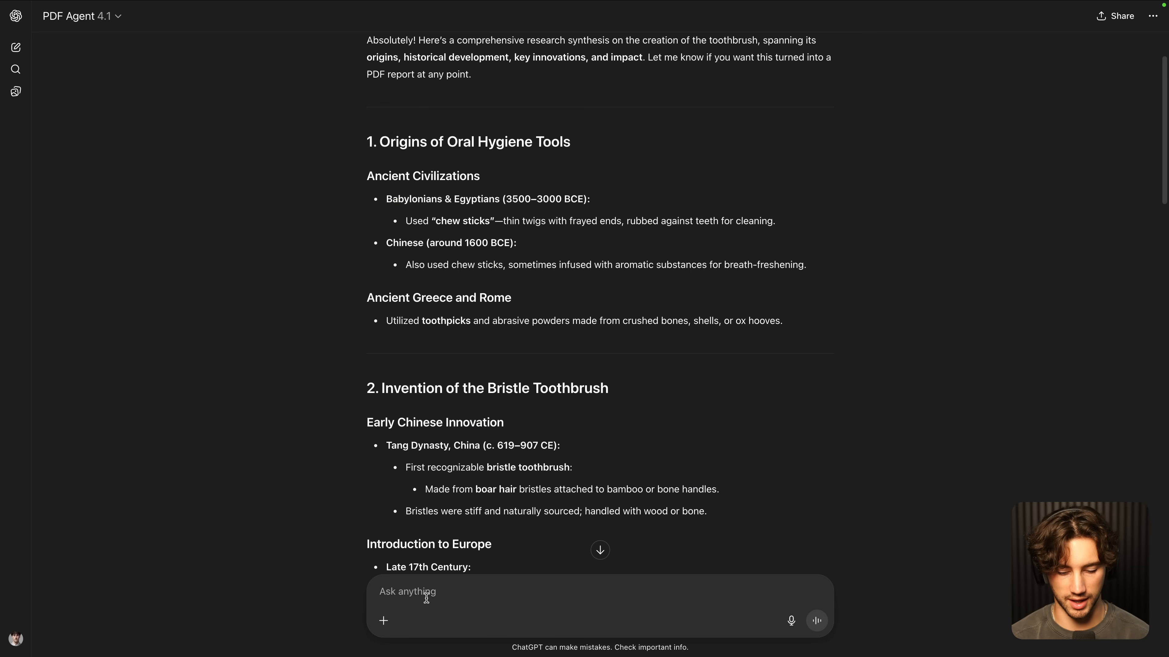
text(Yes let's gen)
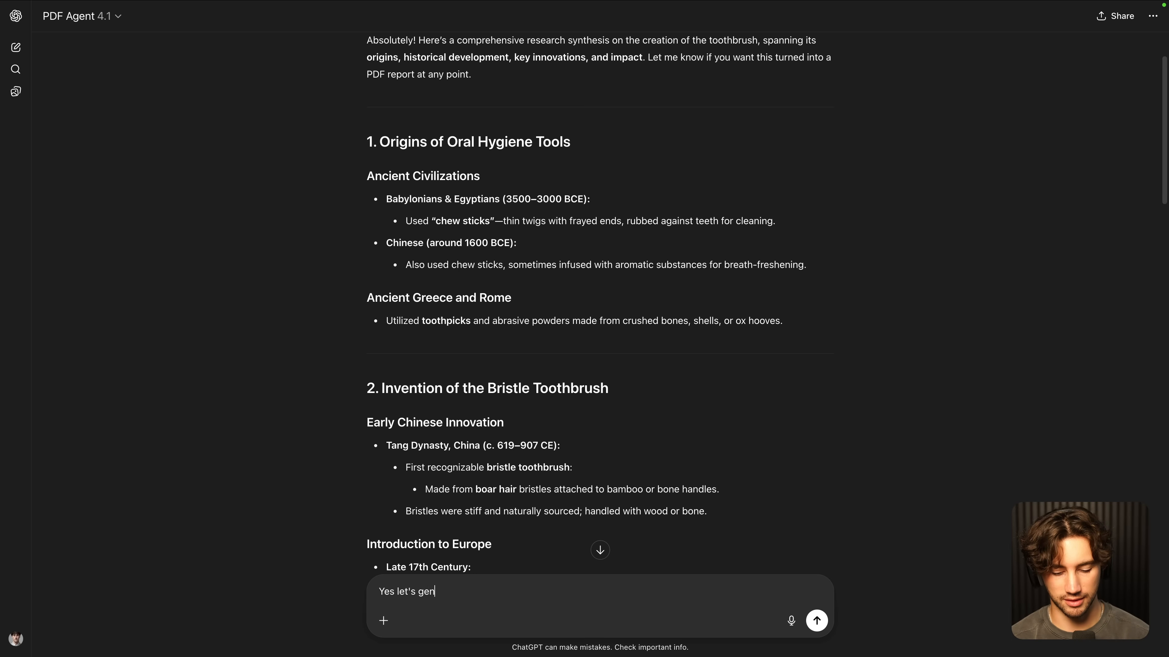
text(erate the PDF with the findings)
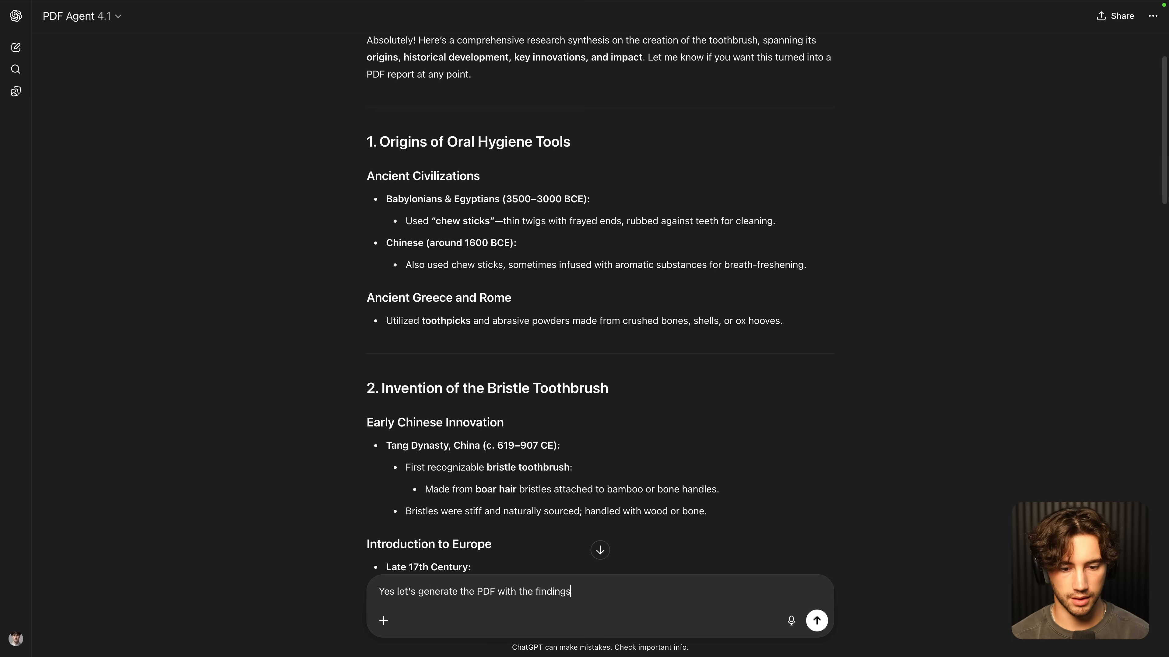
key(Return)
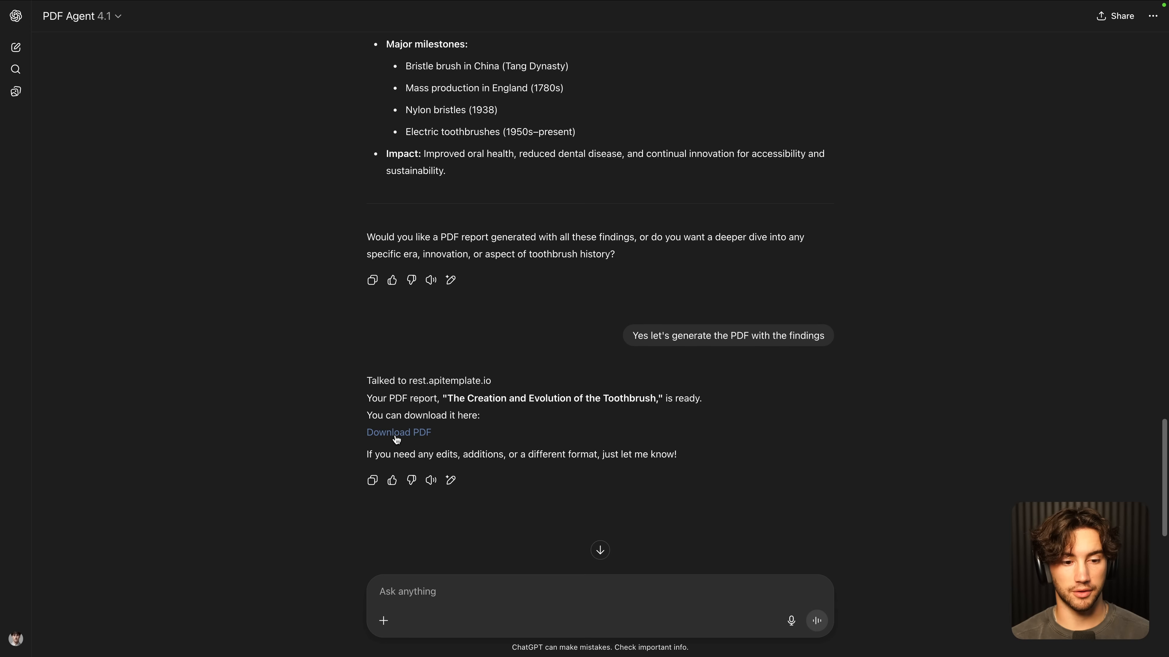
Step: Open the generated toothbrush PDF from the response full screen and examine its title and company header
click(404, 434)
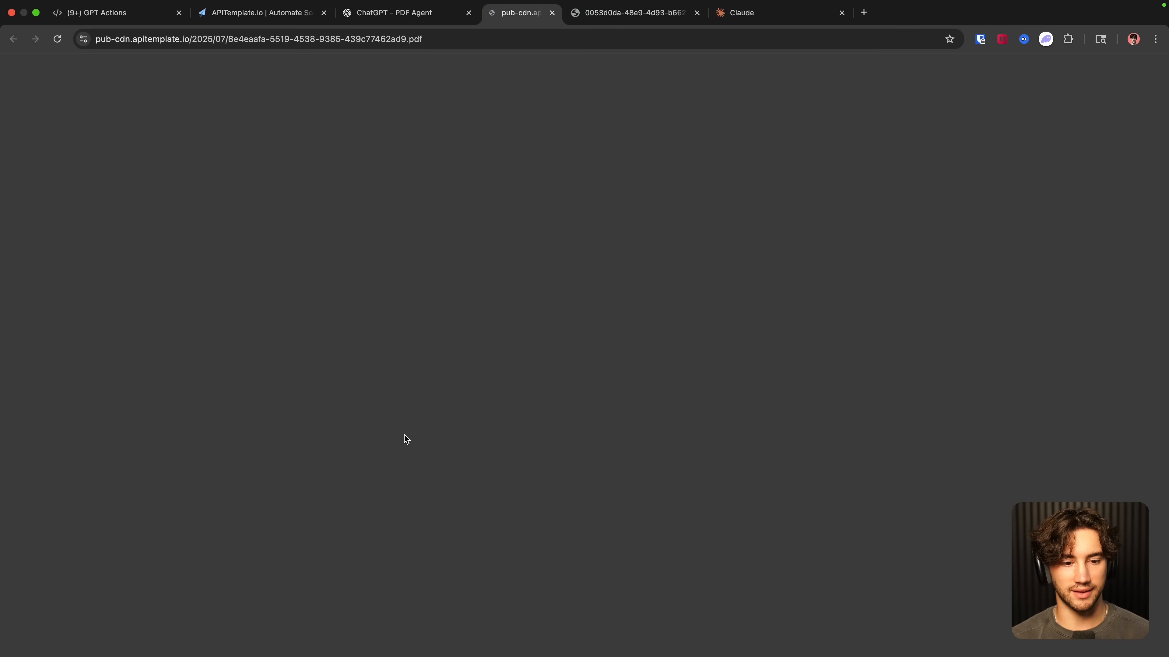
key(ctrl+super+f)
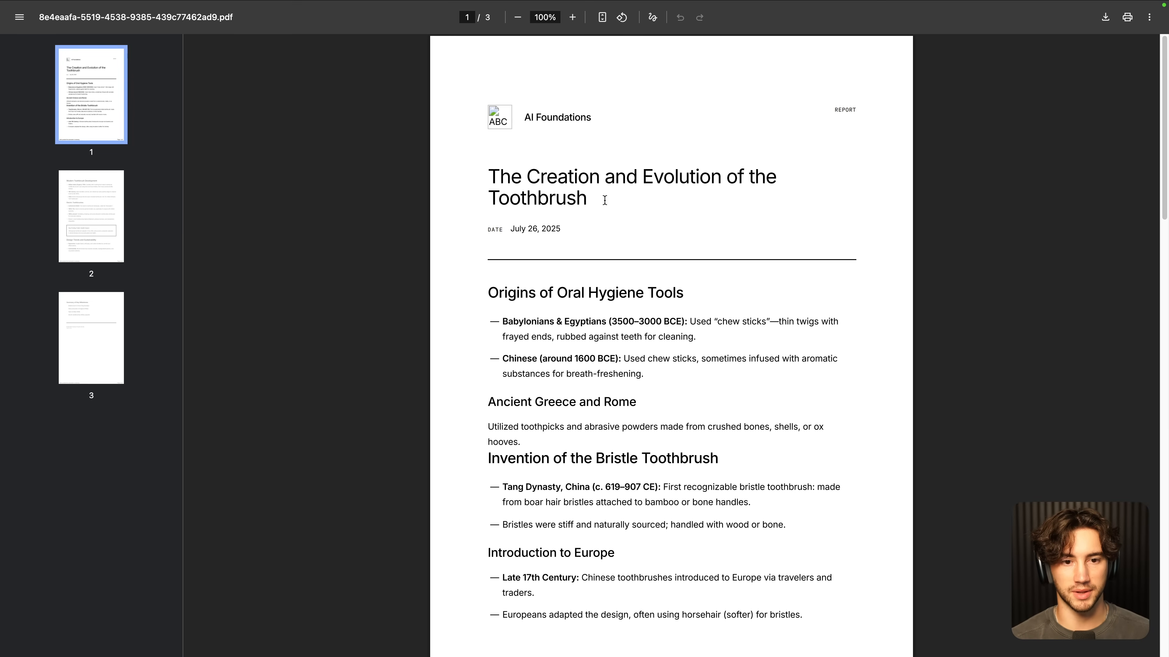
drag(488, 166, 598, 208)
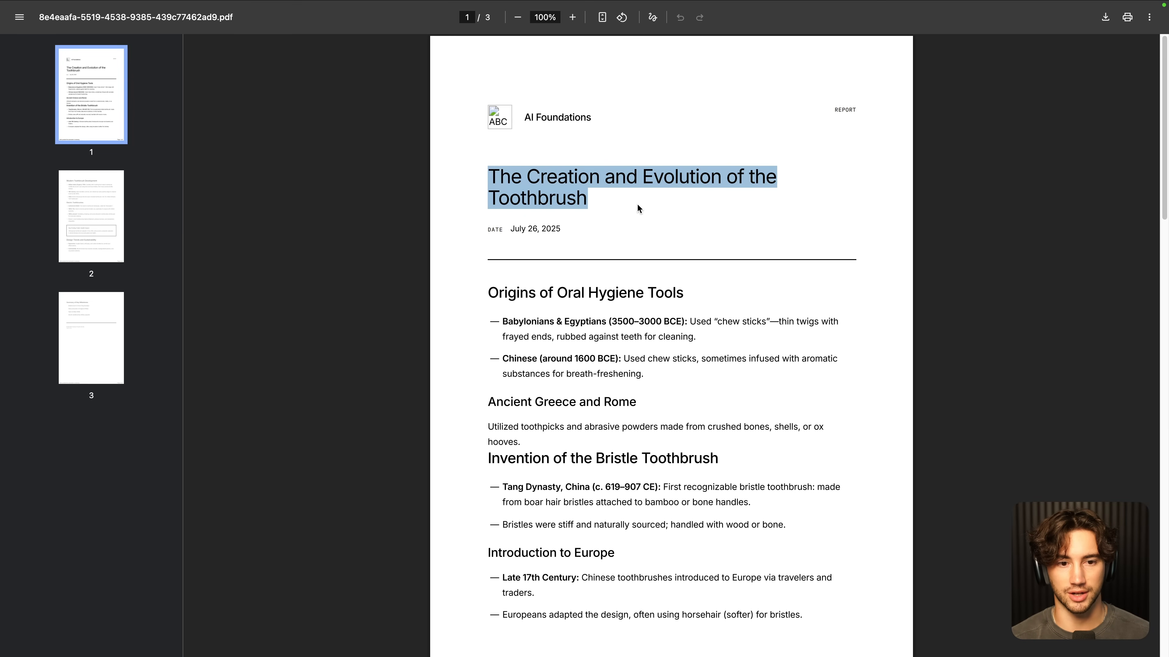
scroll(638, 209, down, 2)
drag(501, 131, 590, 144)
scroll(592, 147, up, 2)
click(524, 114)
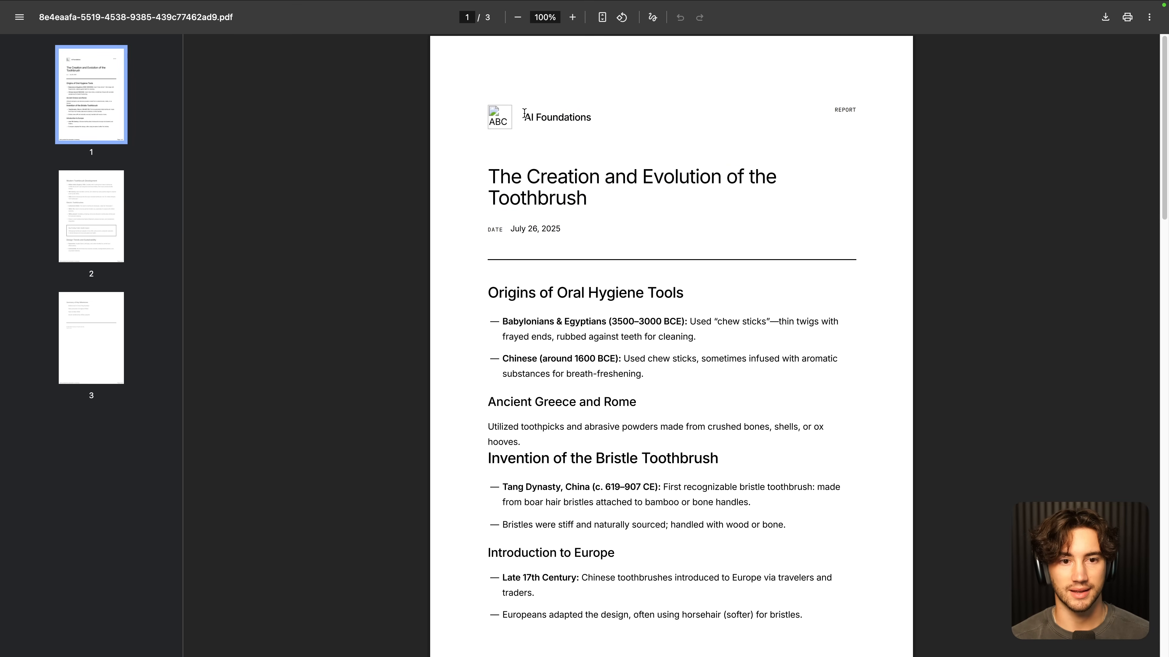
Step: Read through the toothbrush report's sections, footers and key finding box down to the last page
scroll(569, 234, down, 5)
scroll(569, 235, up, 2)
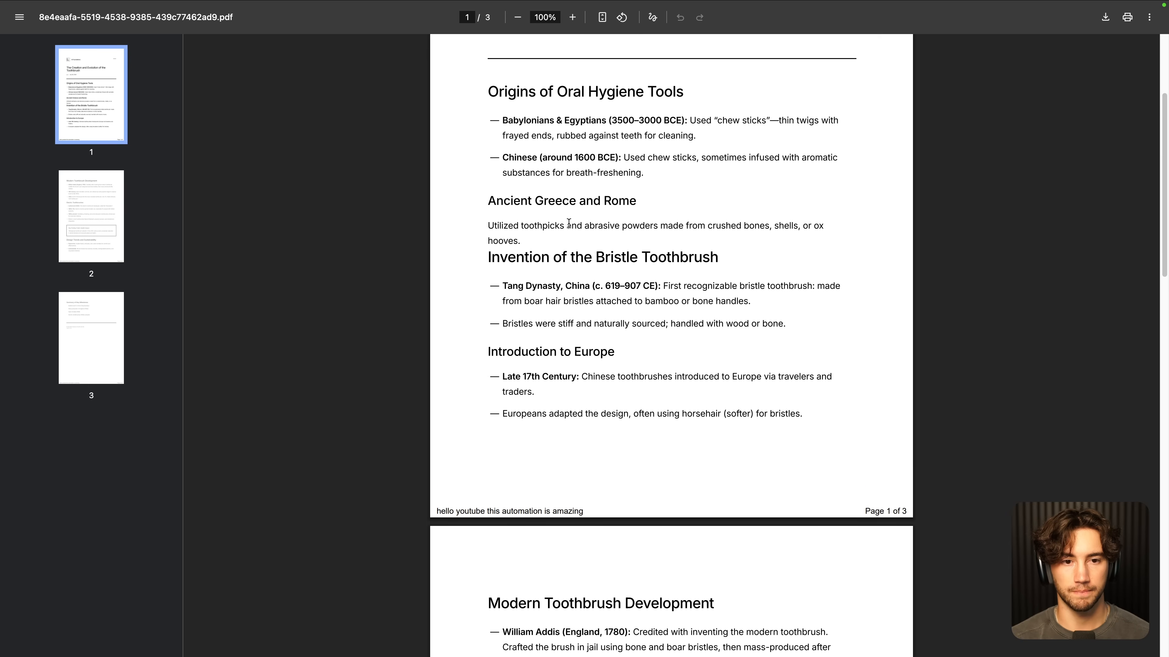
drag(488, 148, 657, 148)
scroll(552, 271, down, 15)
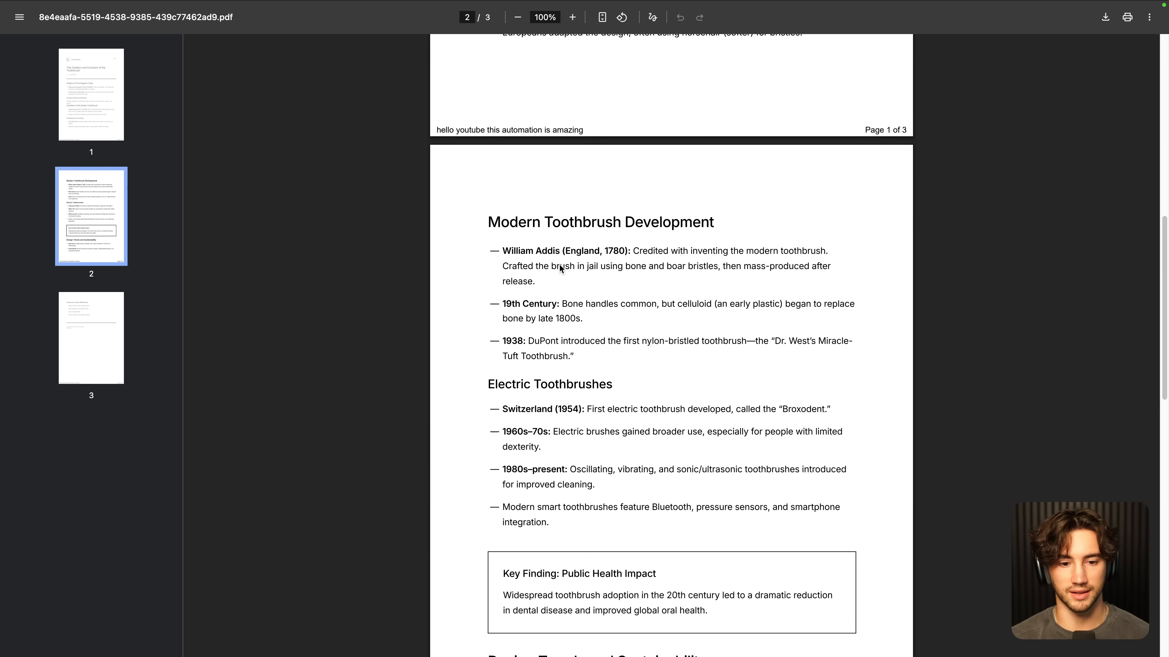
drag(516, 259, 741, 295)
click(742, 300)
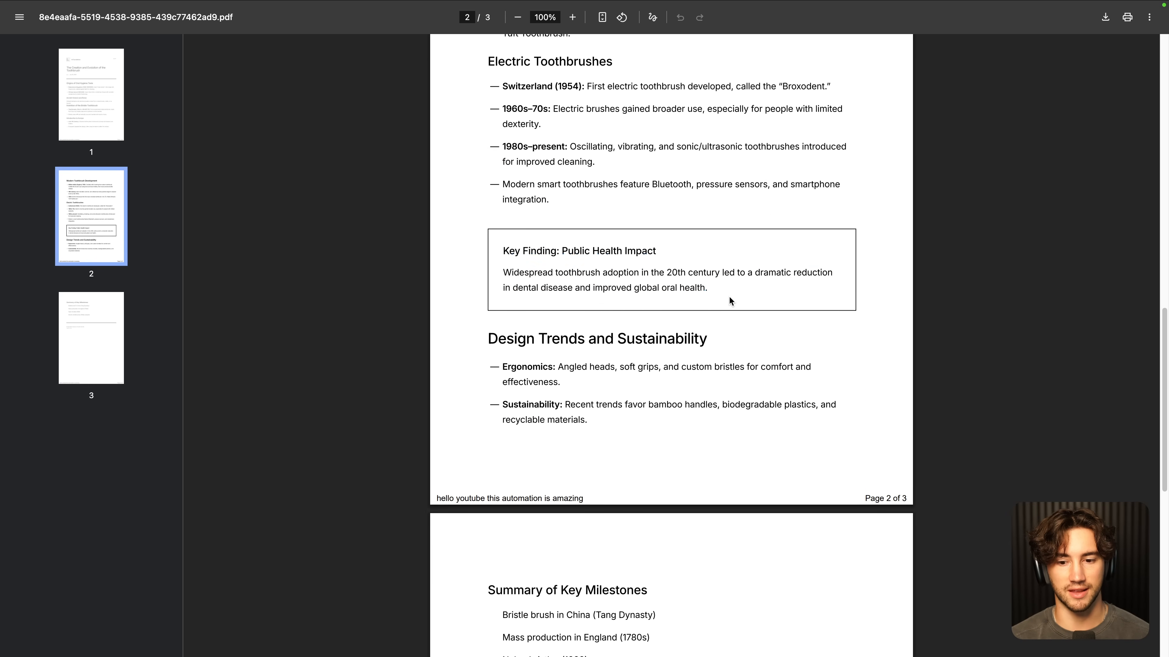
scroll(732, 302, down, 10)
scroll(665, 378, up, 20)
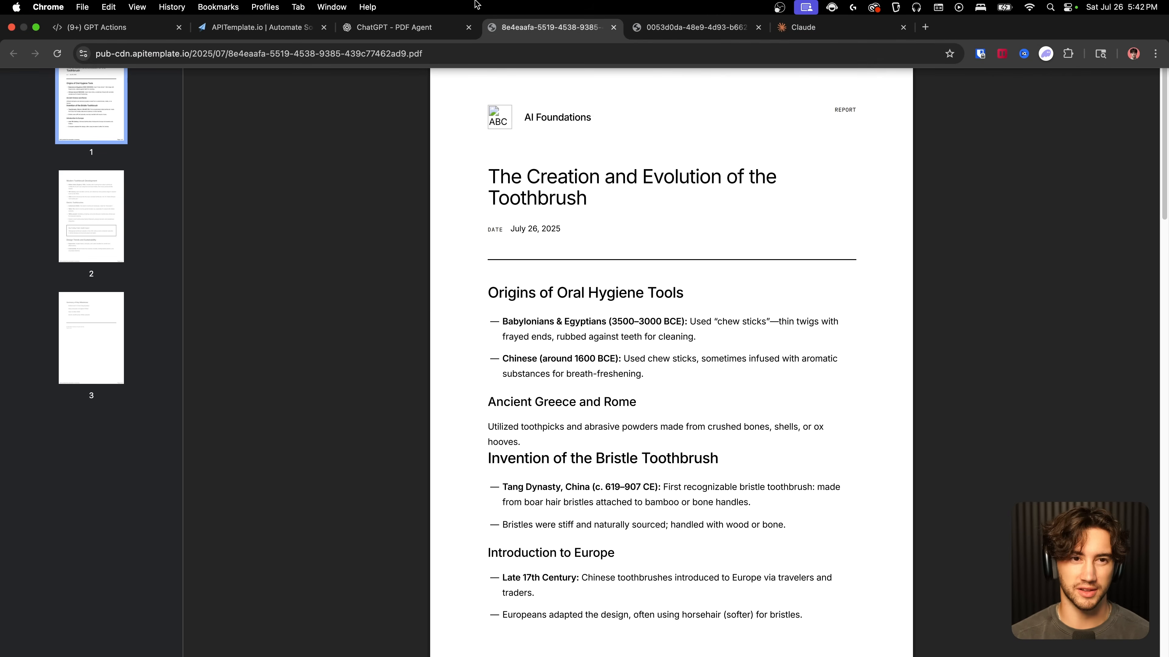
Step: Return to the AI Foundations Testing template in APITemplate.io and examine the company name in its preview
click(225, 36)
drag(661, 198, 746, 214)
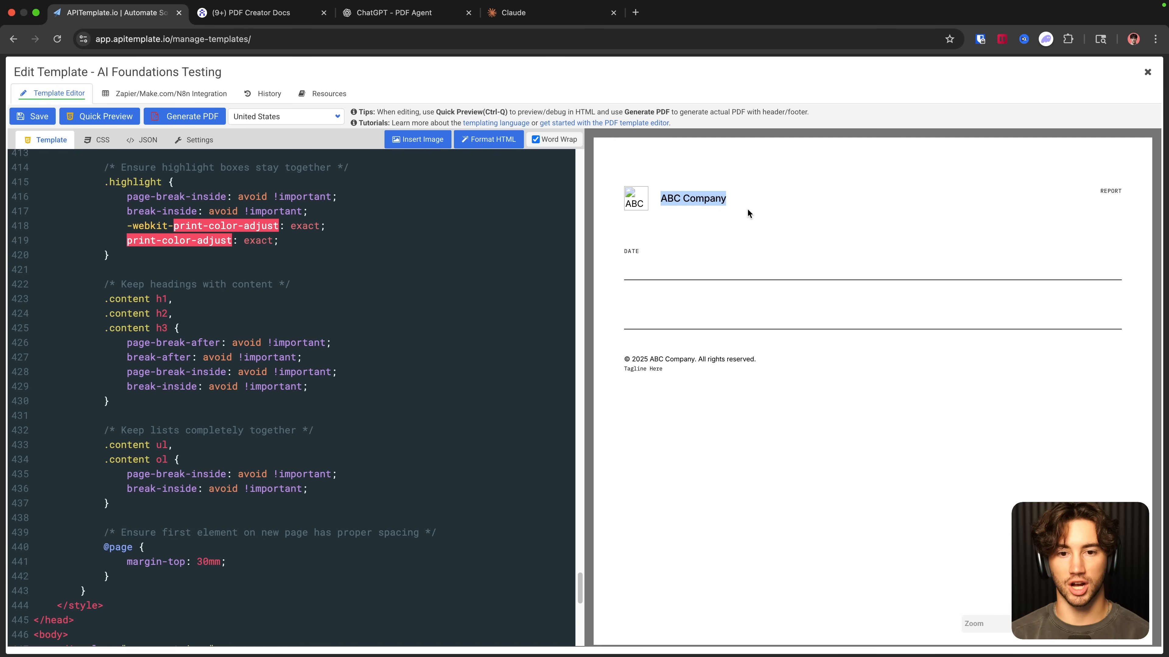
click(801, 213)
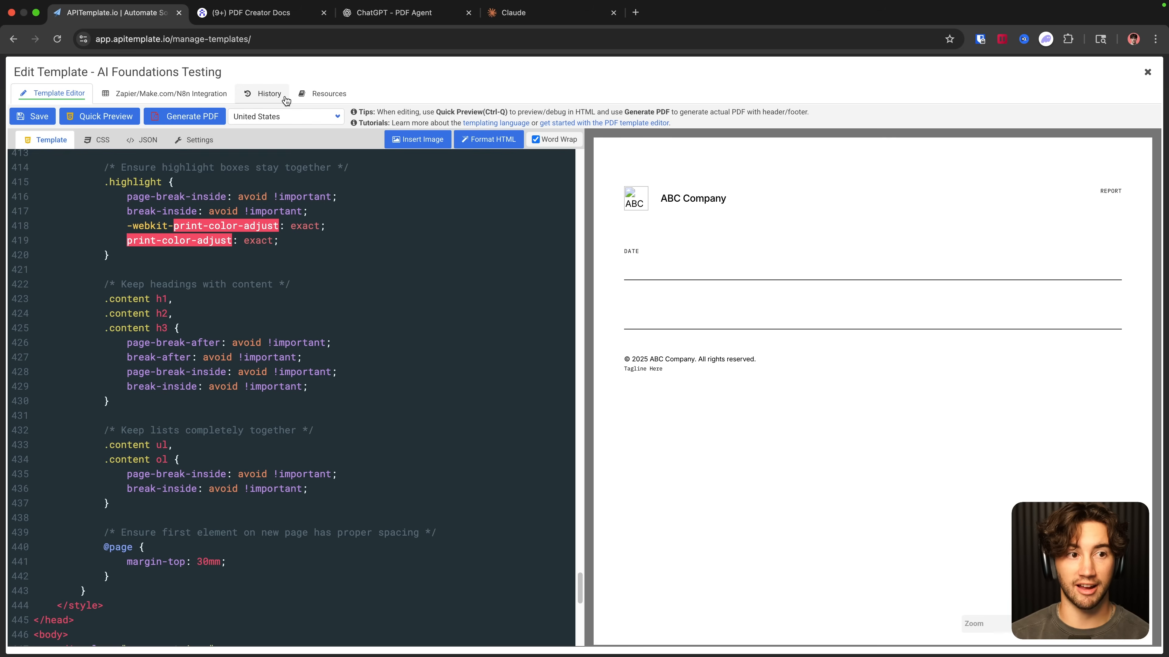
Step: Open the PDF Template page in Notion's PDF Creator Docs and copy the whole prompt for editing style
click(263, 13)
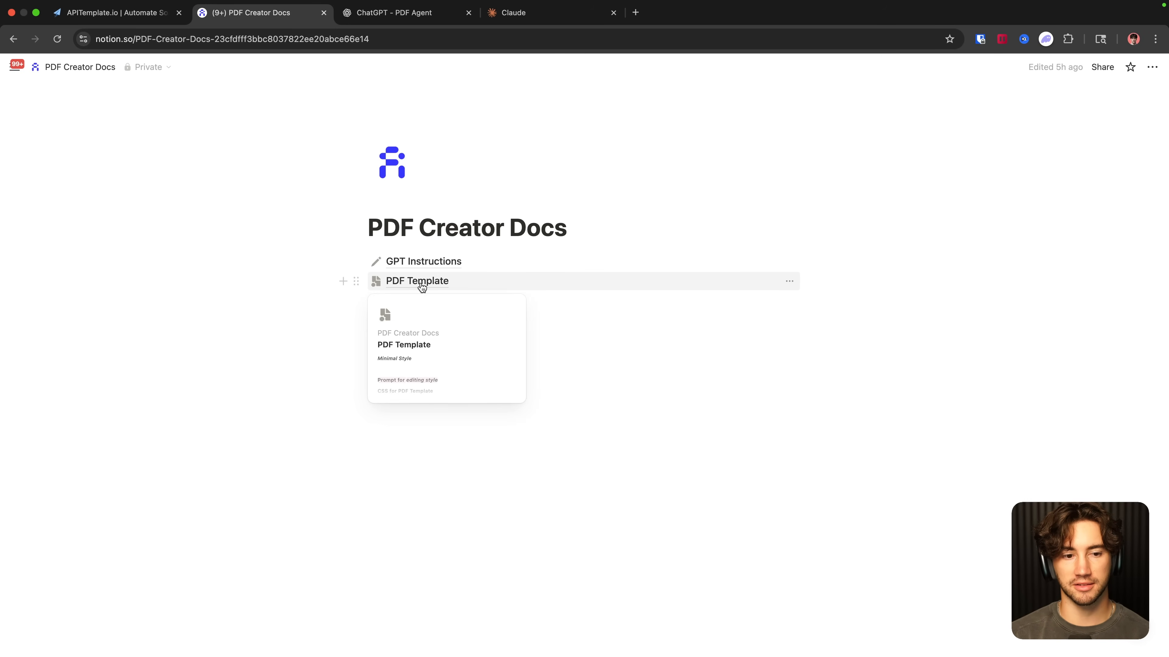
click(404, 282)
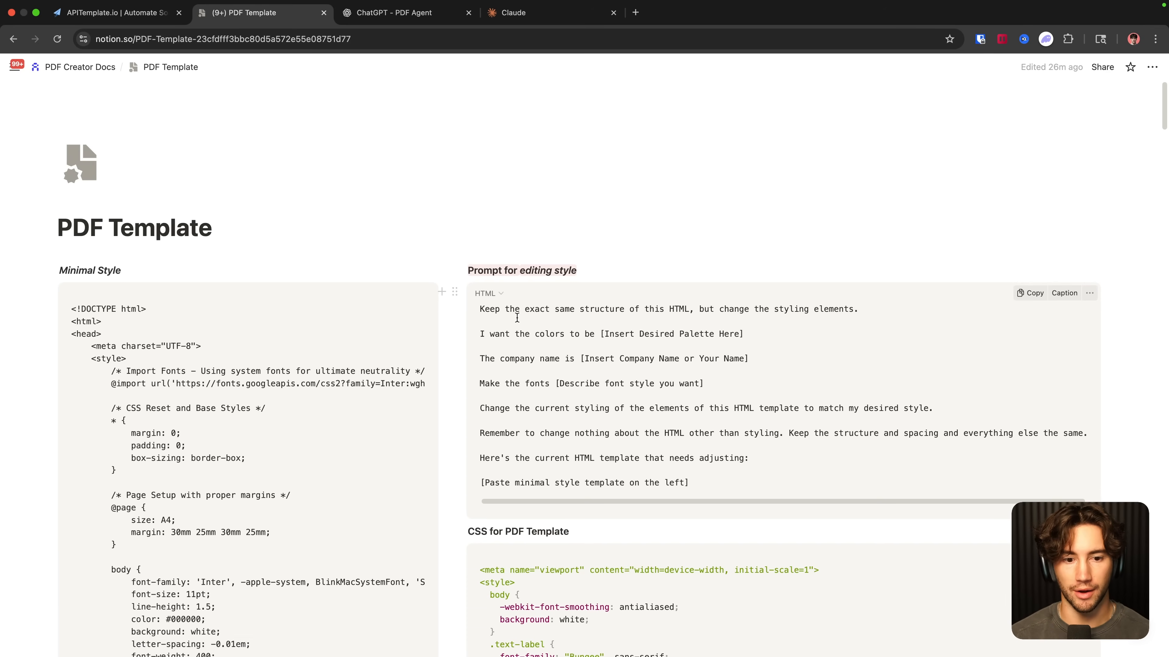
drag(480, 311, 691, 488)
key(super+c)
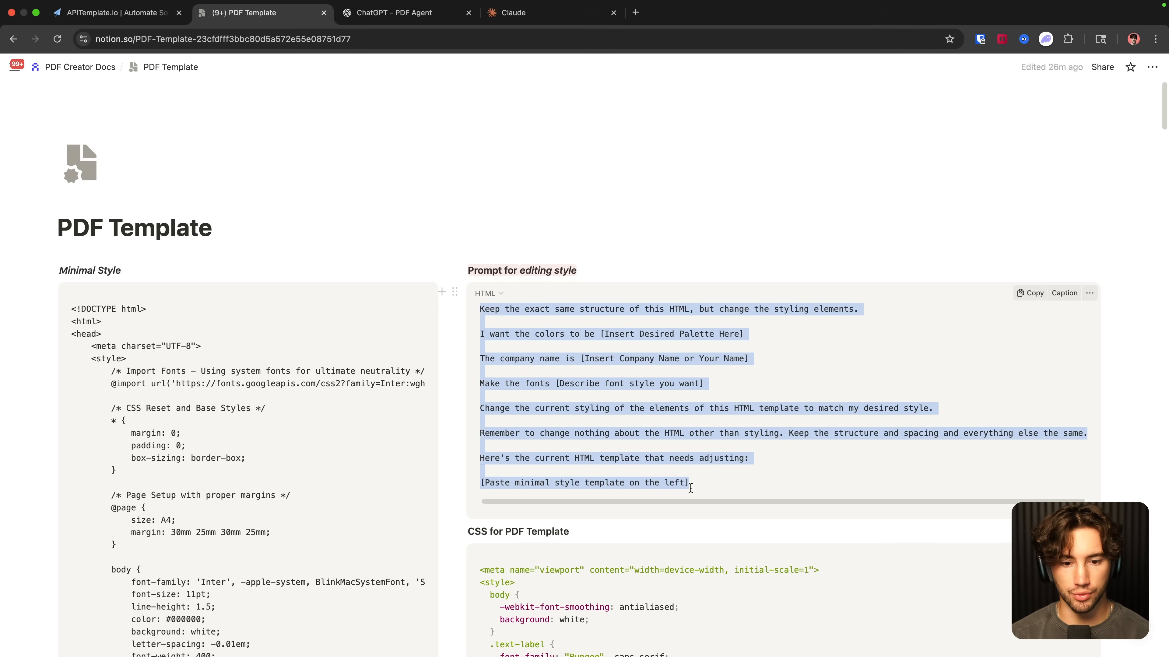
Step: Paste the style-editing prompt into a new Claude chat, pasting it again so its line breaks are kept
click(545, 13)
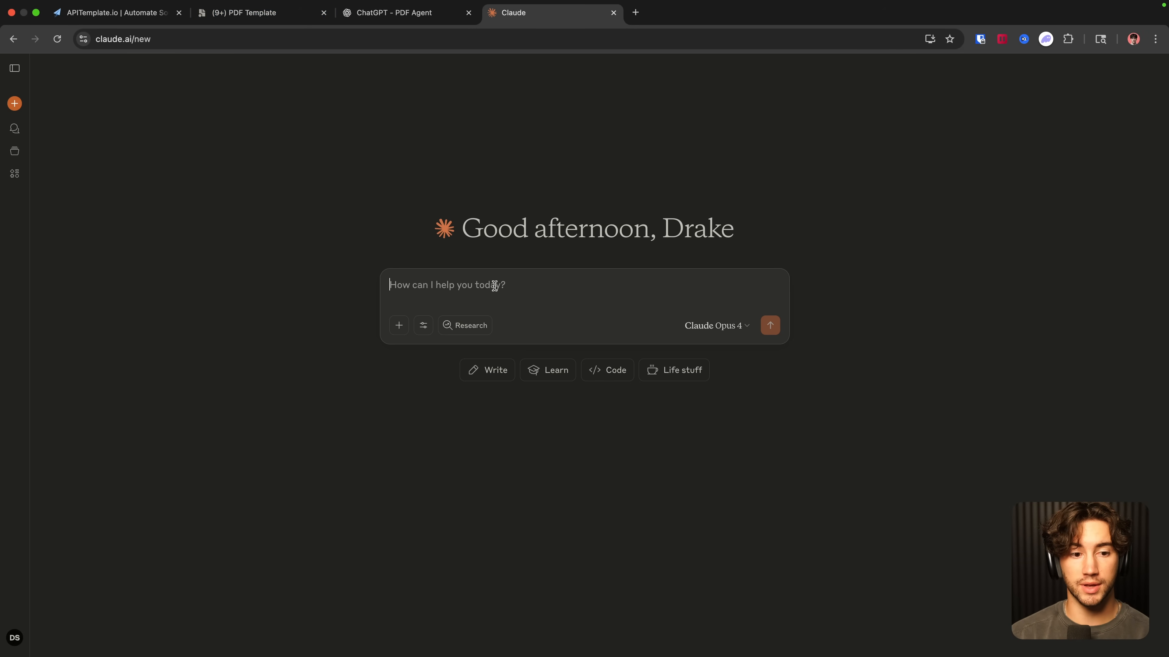
key(super+v)
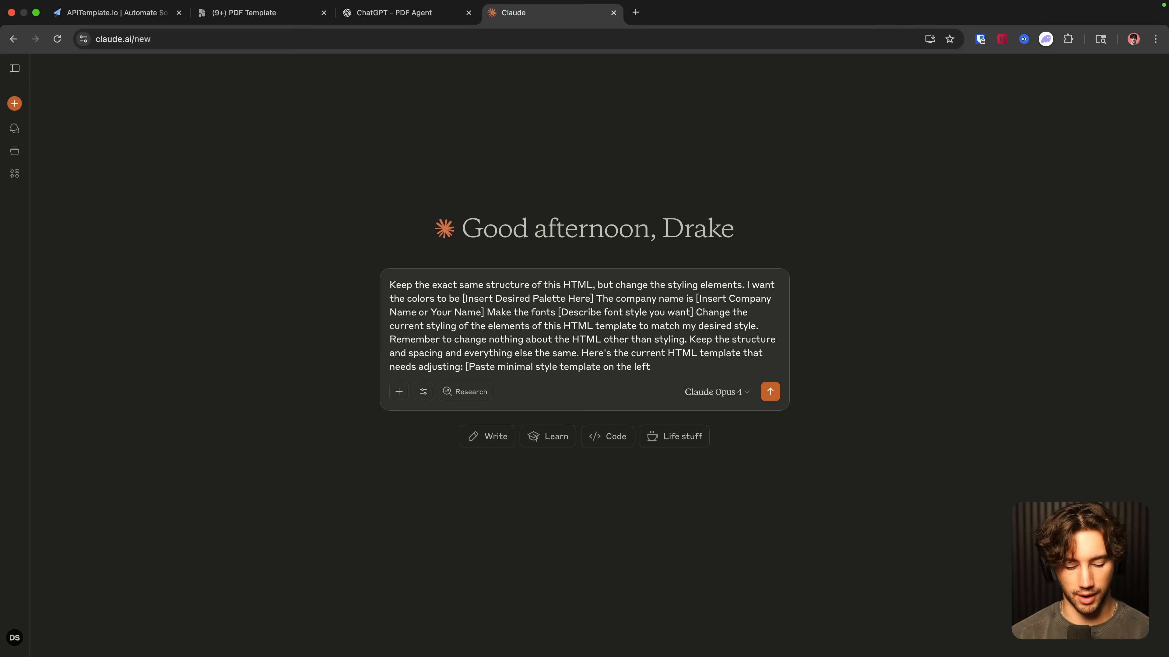
key(super+a)
key(BackSpace)
key(super+v)
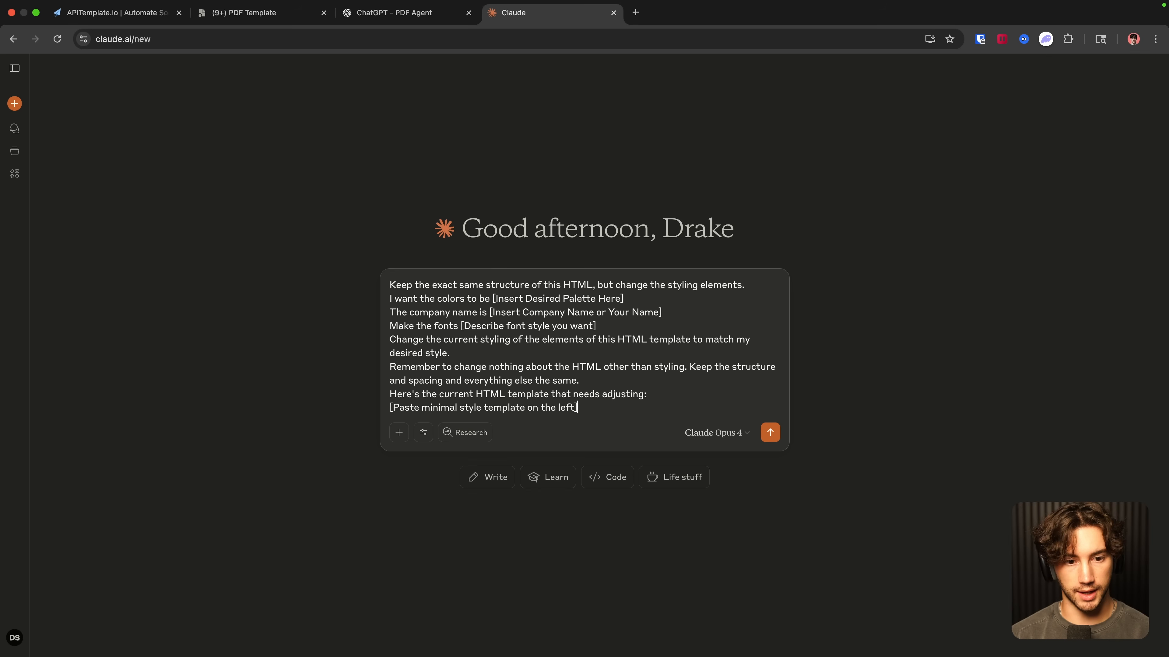
Step: Separate the prompt's instructions with blank lines in the Claude message and review its opening sentence
key(shift+Return)
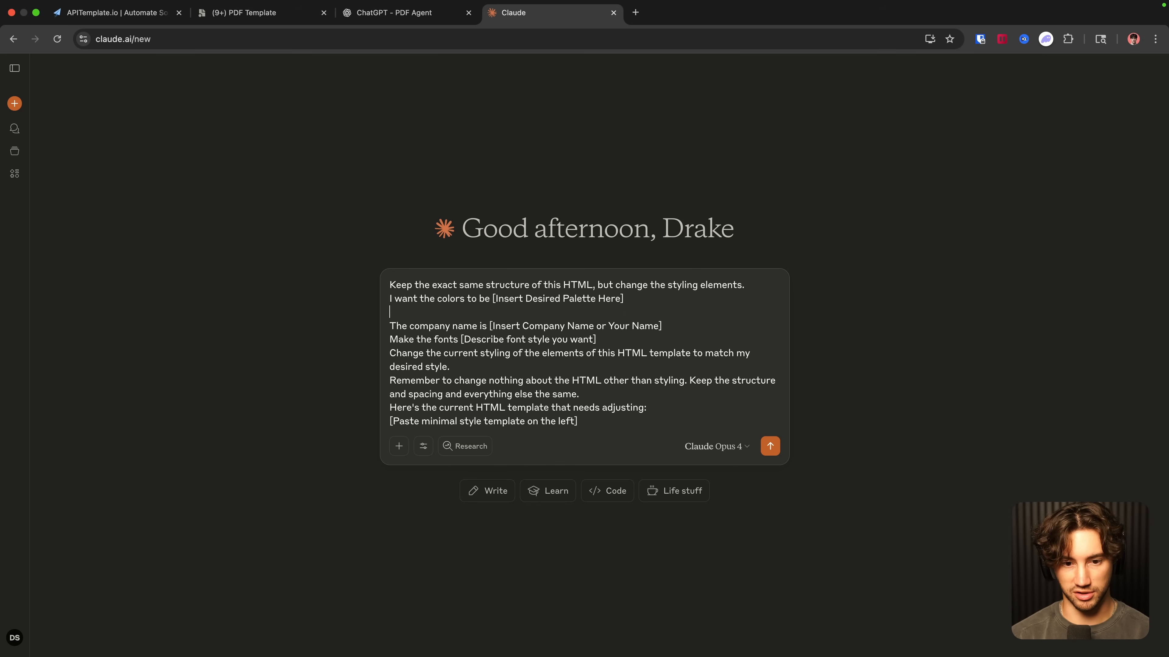
click(666, 322)
key(shift+Return)
key(shift+Return)
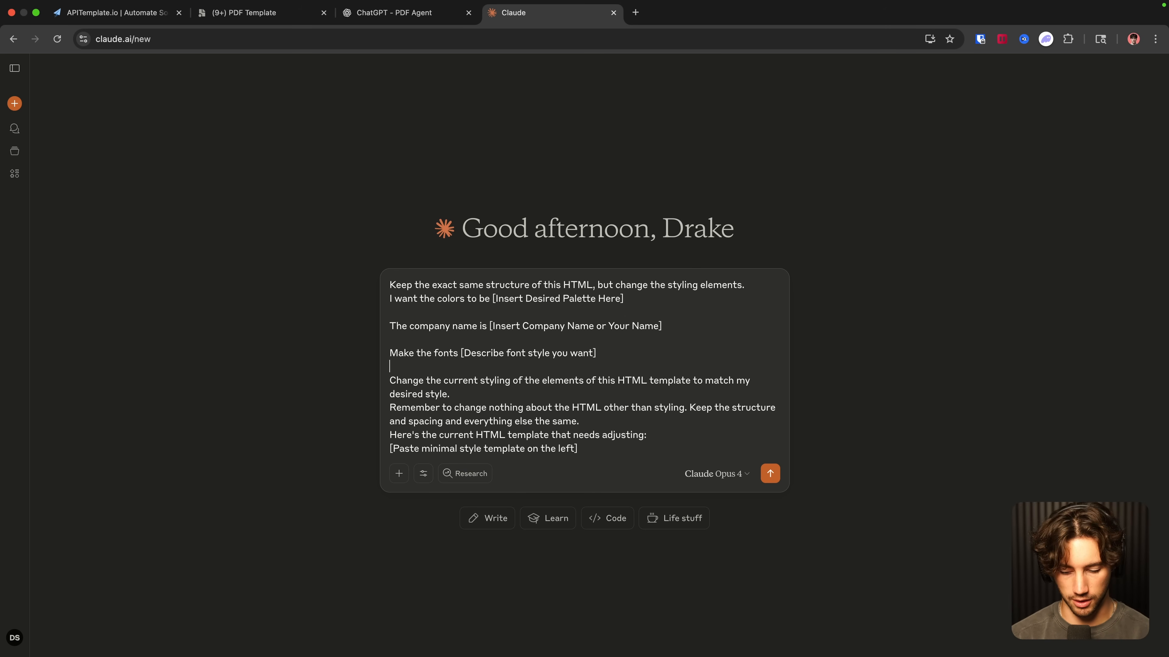
drag(390, 285, 426, 286)
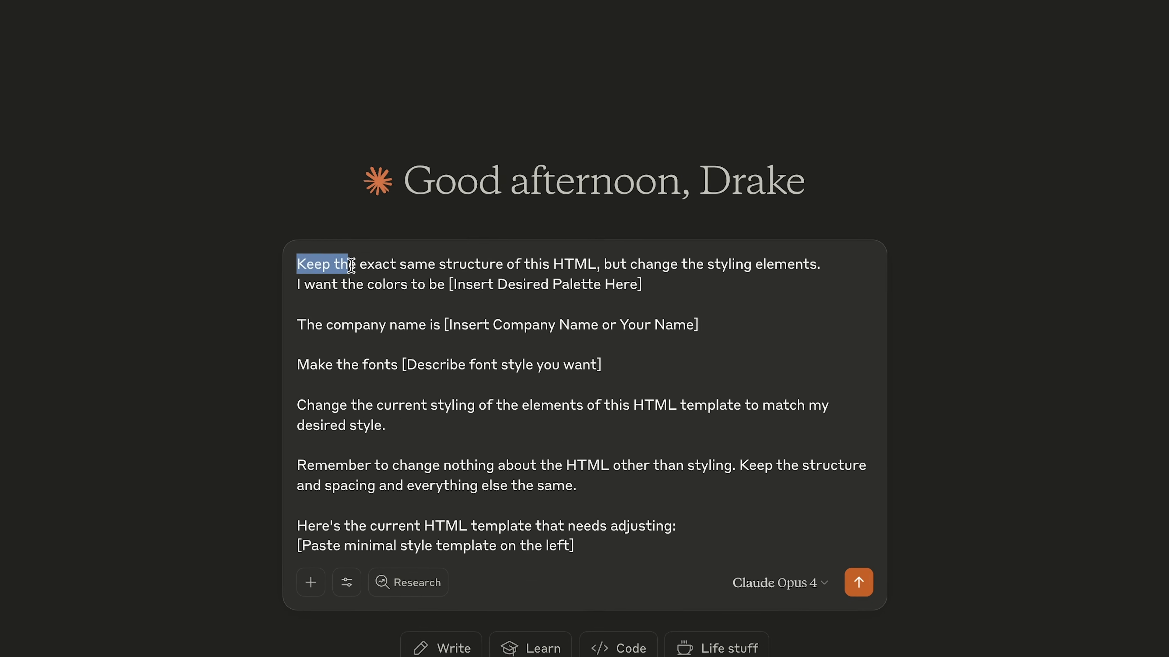
drag(351, 265, 822, 255)
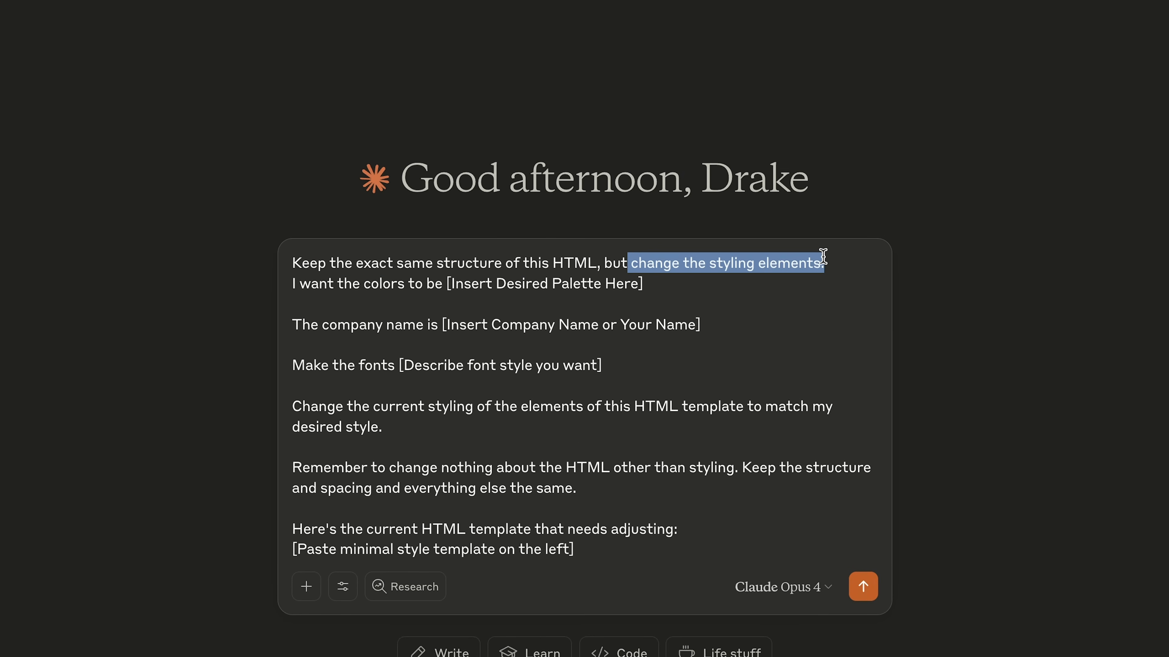
click(835, 263)
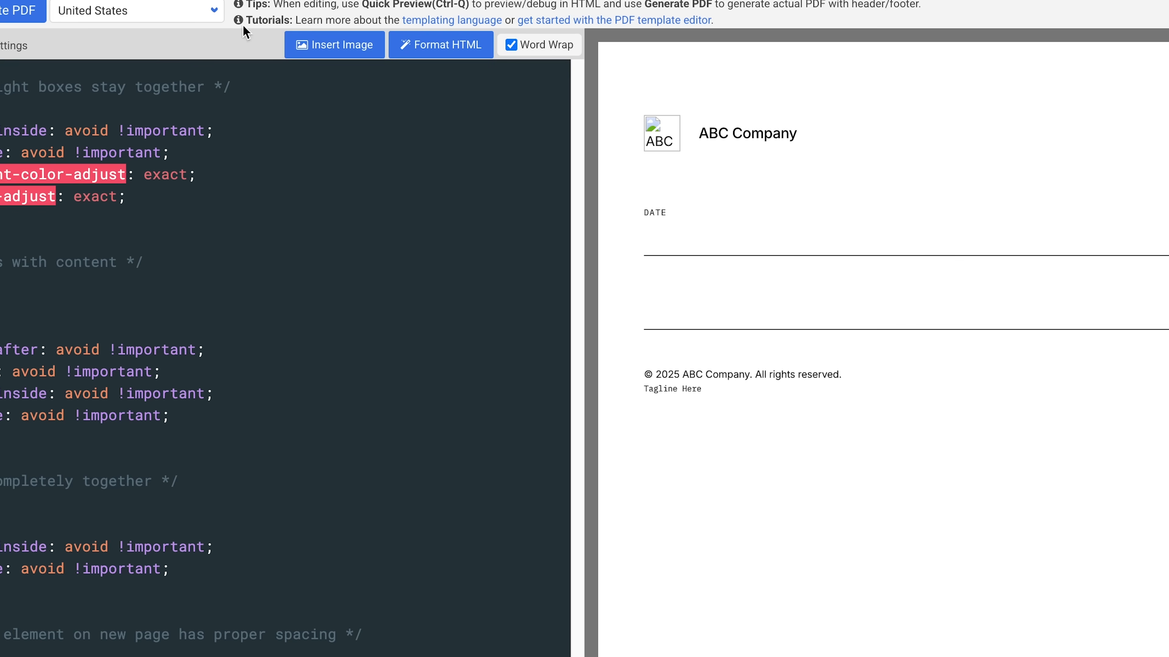
Step: Switch to the APITemplate.io template editor and look through the template's HTML back up to its first line
scroll(252, 435, up, 10)
scroll(251, 434, up, 20)
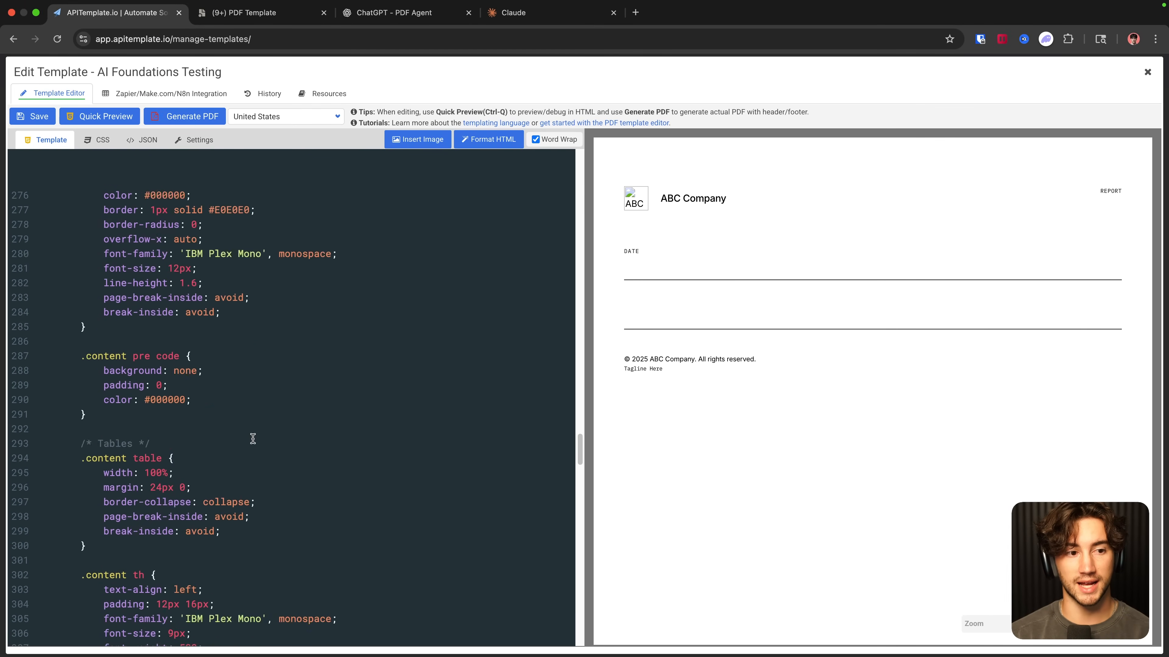
scroll(226, 443, up, 3)
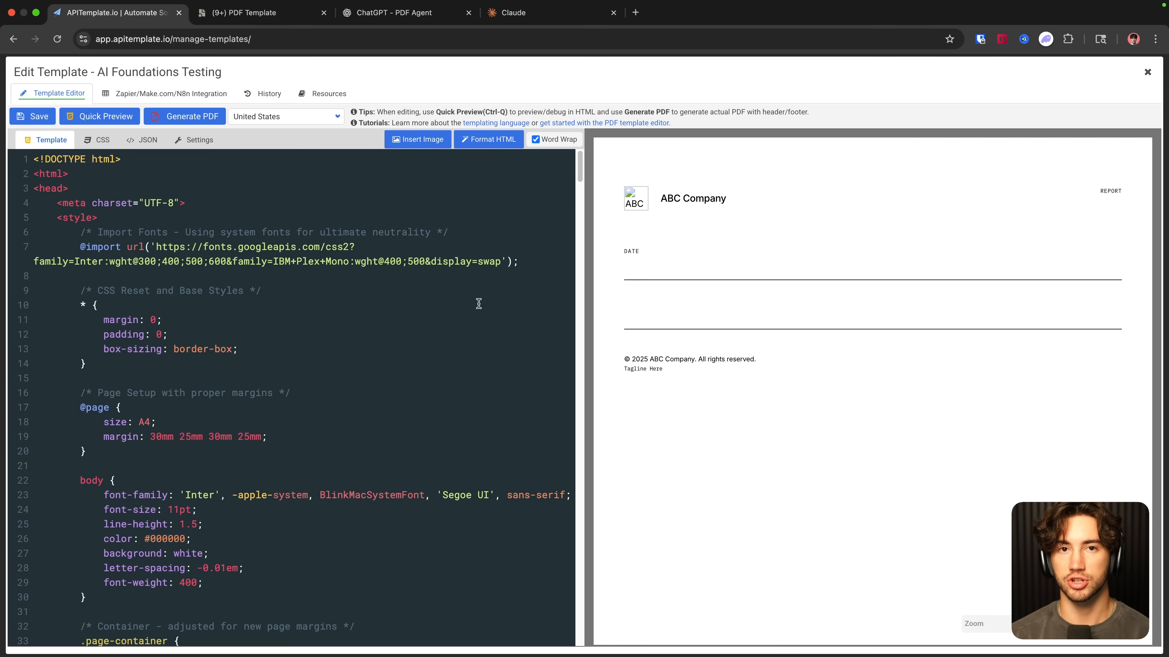
Step: Look at PDF Agent's start page in ChatGPT, including its name and description, and return to the Notion template page
click(396, 13)
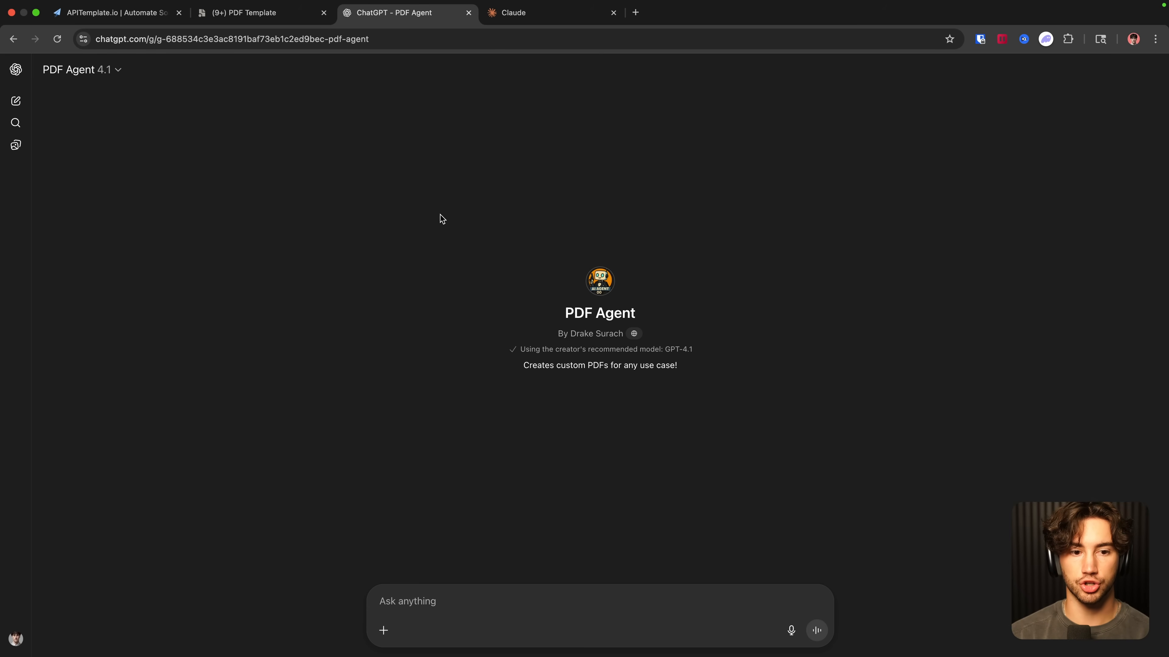
drag(559, 312, 702, 381)
click(699, 378)
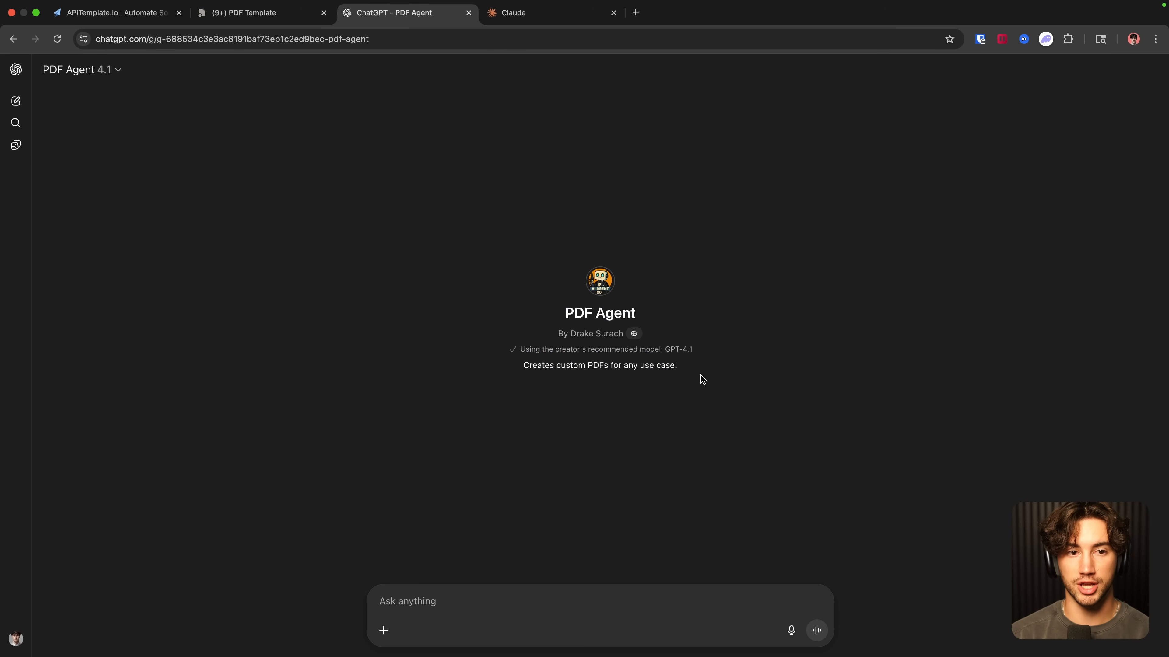
click(273, 14)
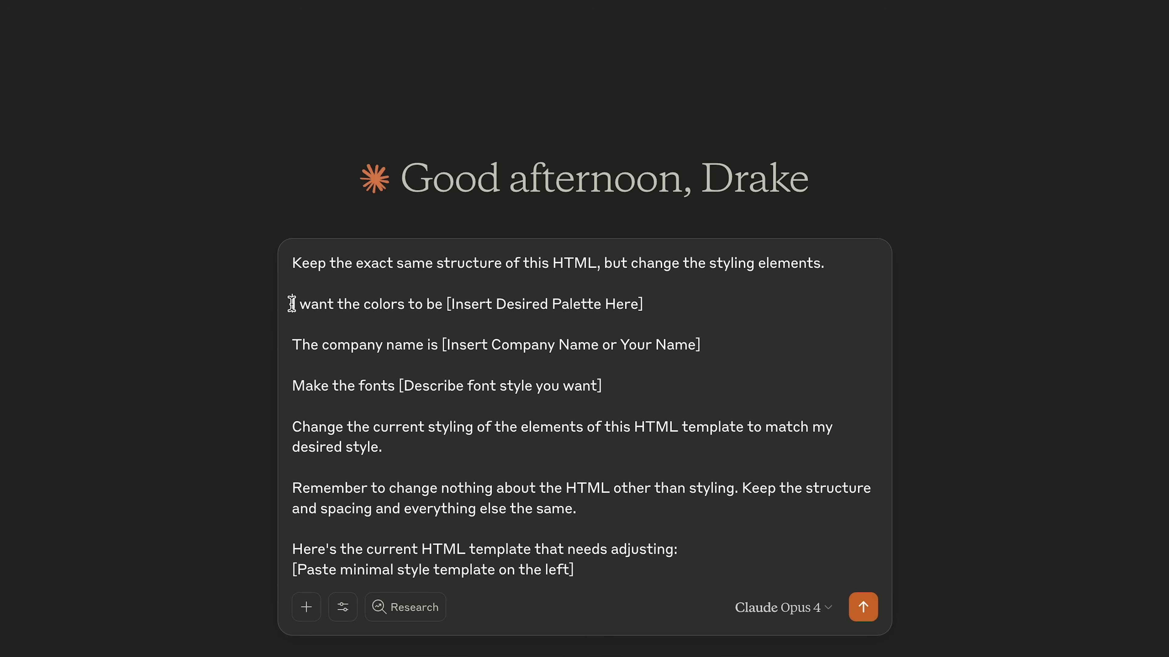
Step: In the Claude prompt, replace the palette placeholder with "professional grey and blue tones" and the company name placeholder with "AI Foundations"
drag(293, 304, 425, 304)
drag(669, 297, 446, 303)
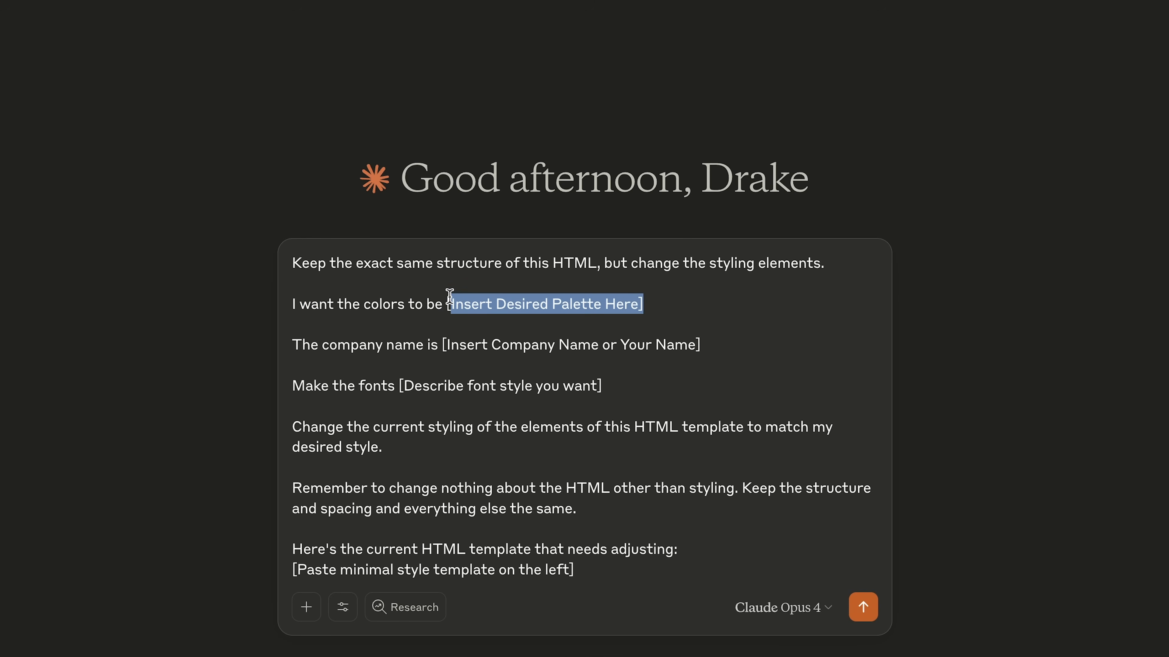
key(BackSpace)
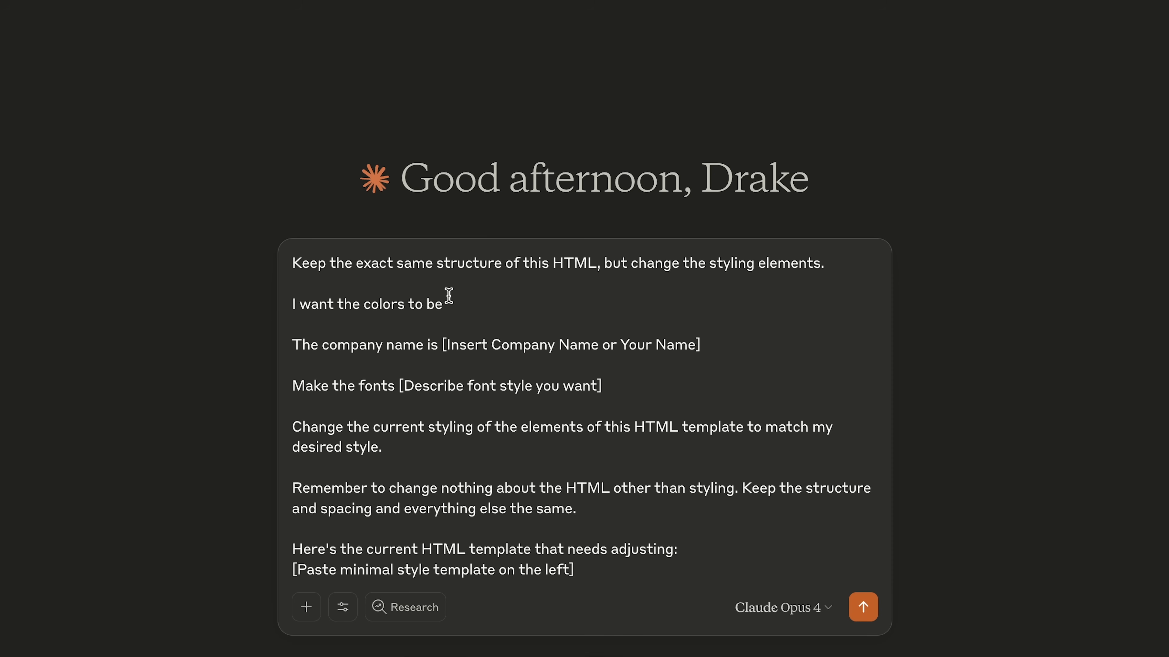
text(professional grey and blue tones)
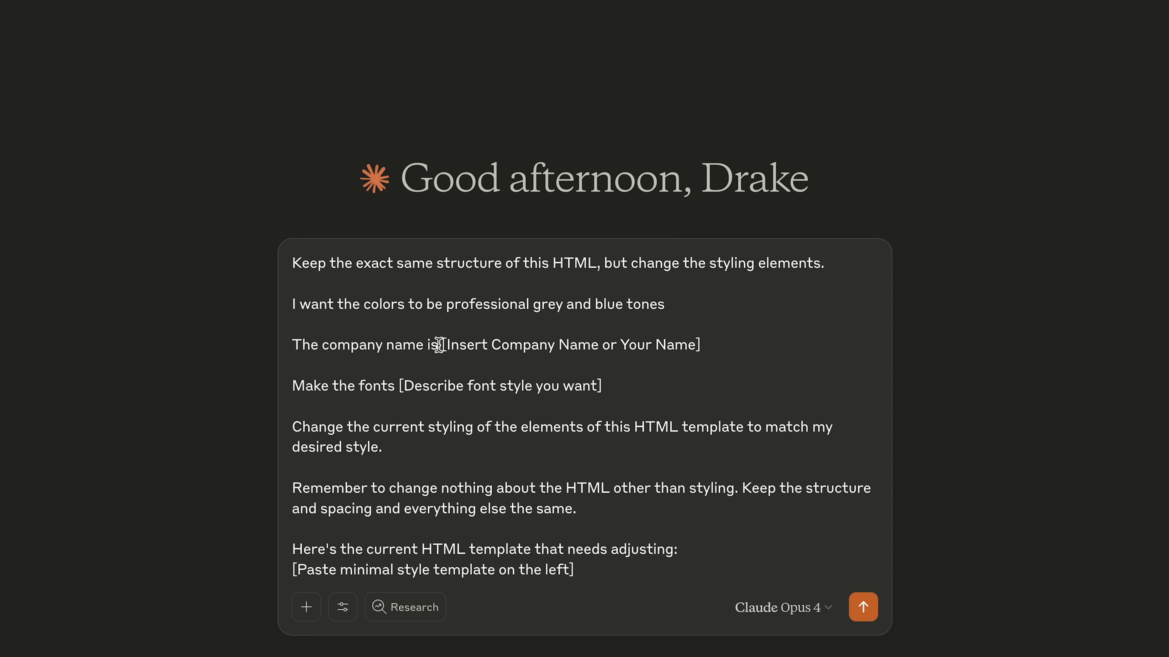
drag(439, 345, 701, 344)
text(AI Foundations)
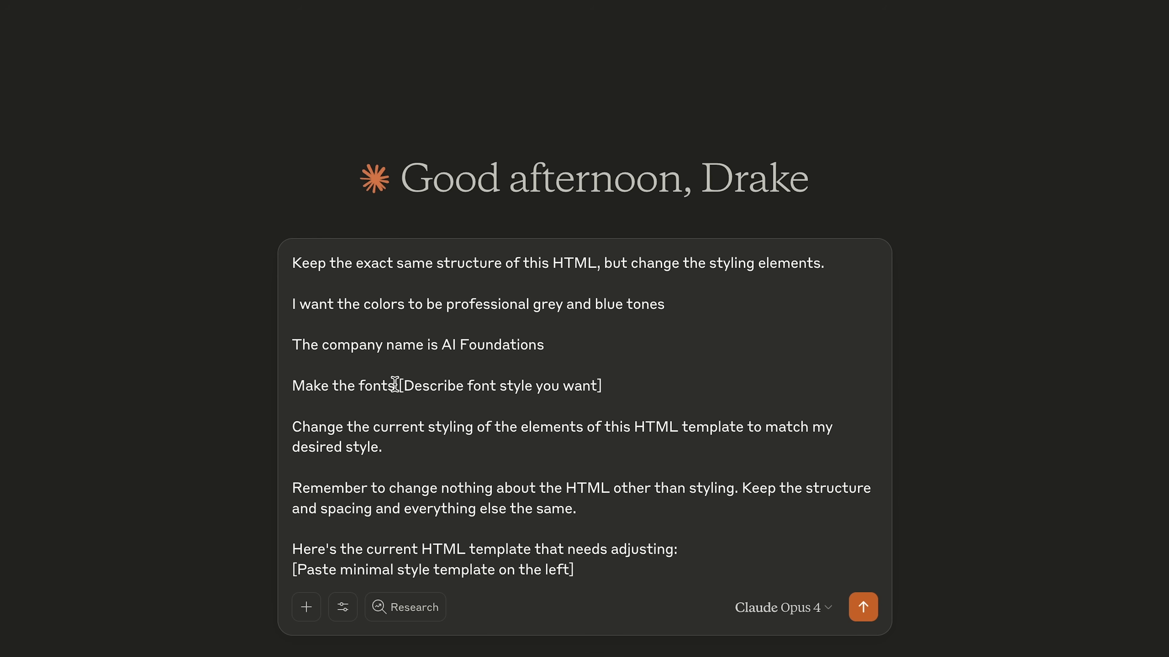
Step: In the Claude prompt, replace the font style placeholder with "Sleek, professional and make the body a monospaced font"
drag(396, 385, 671, 393)
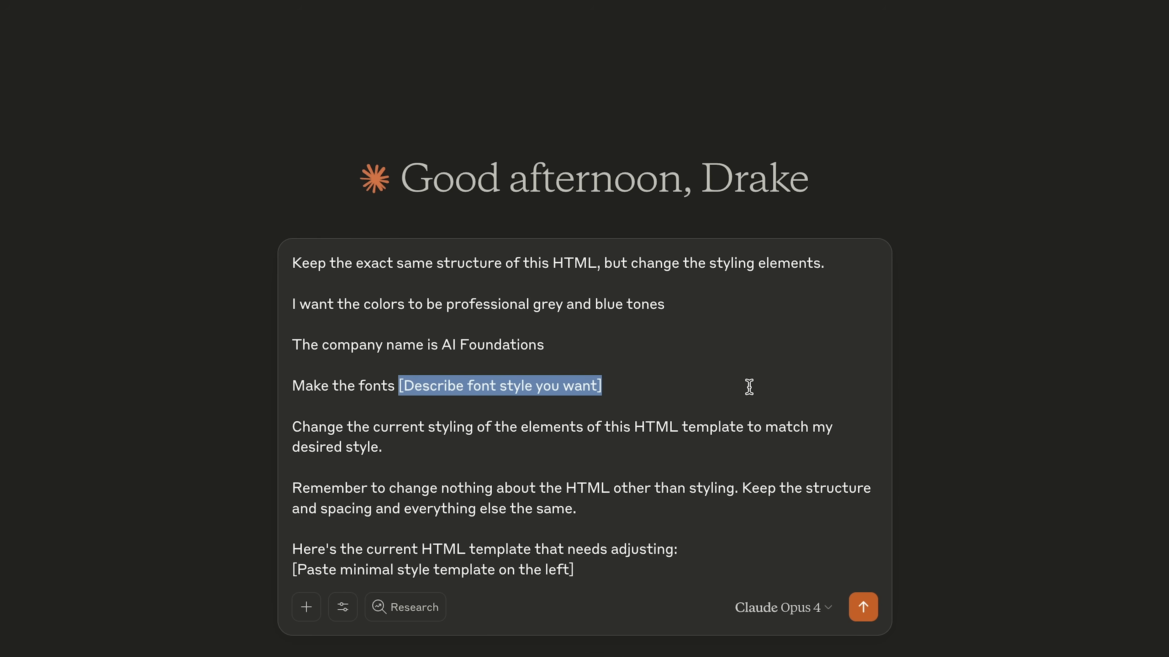
text(Sleek, professional and)
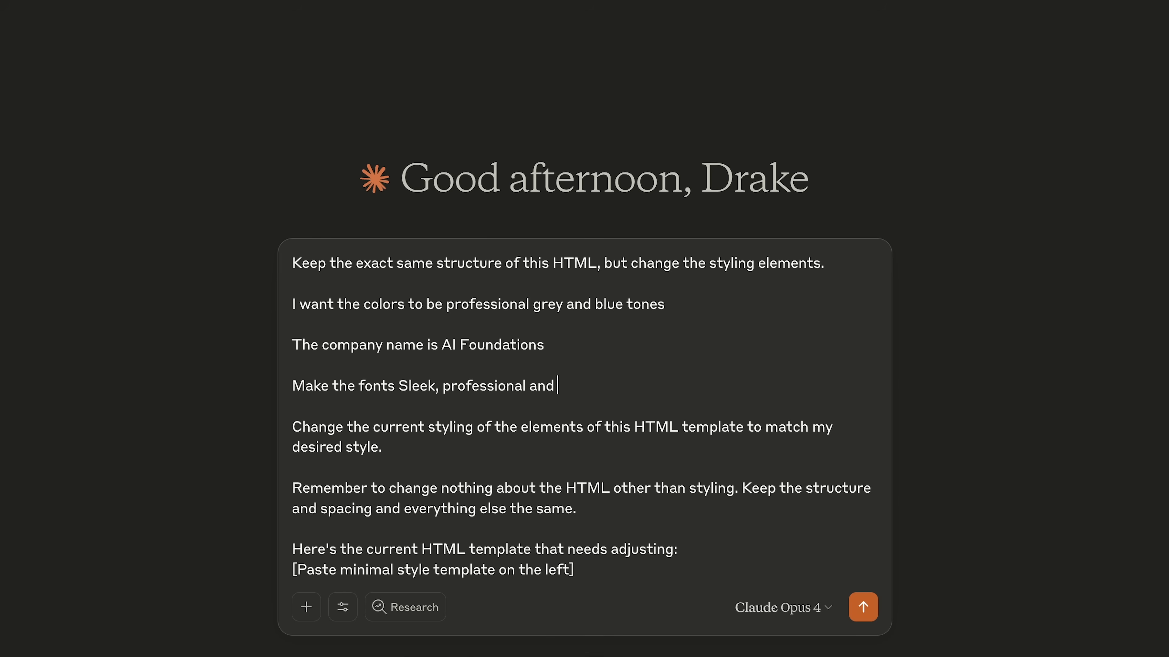
text( make the body a monospaced font)
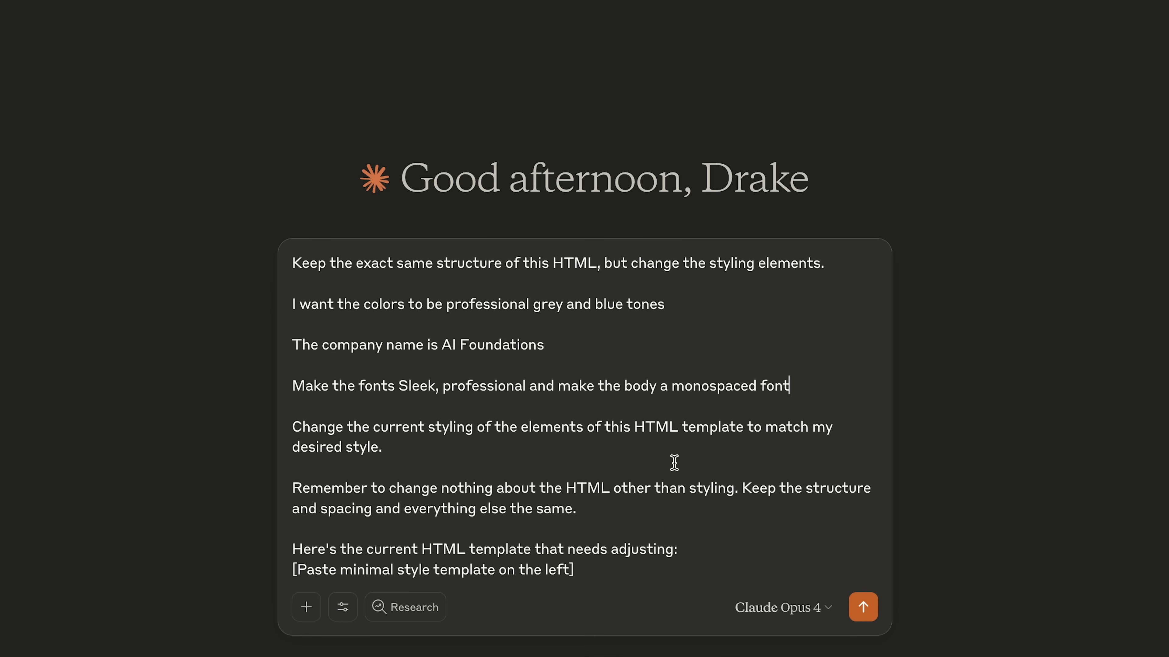
drag(294, 489, 598, 490)
drag(670, 488, 727, 492)
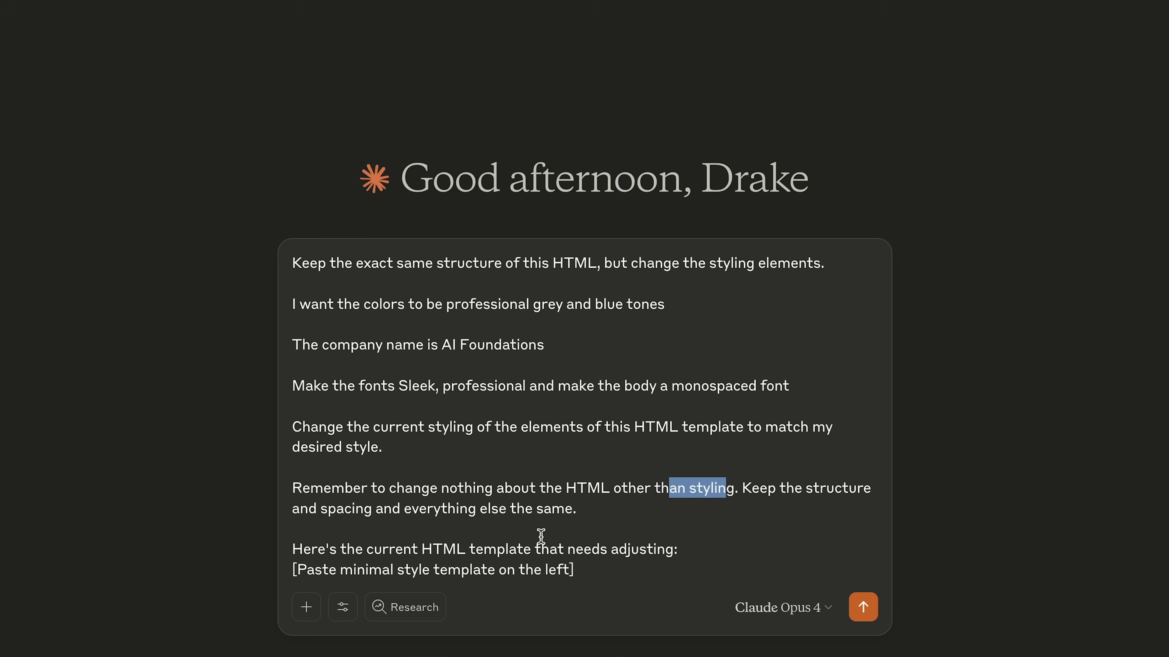
click(642, 522)
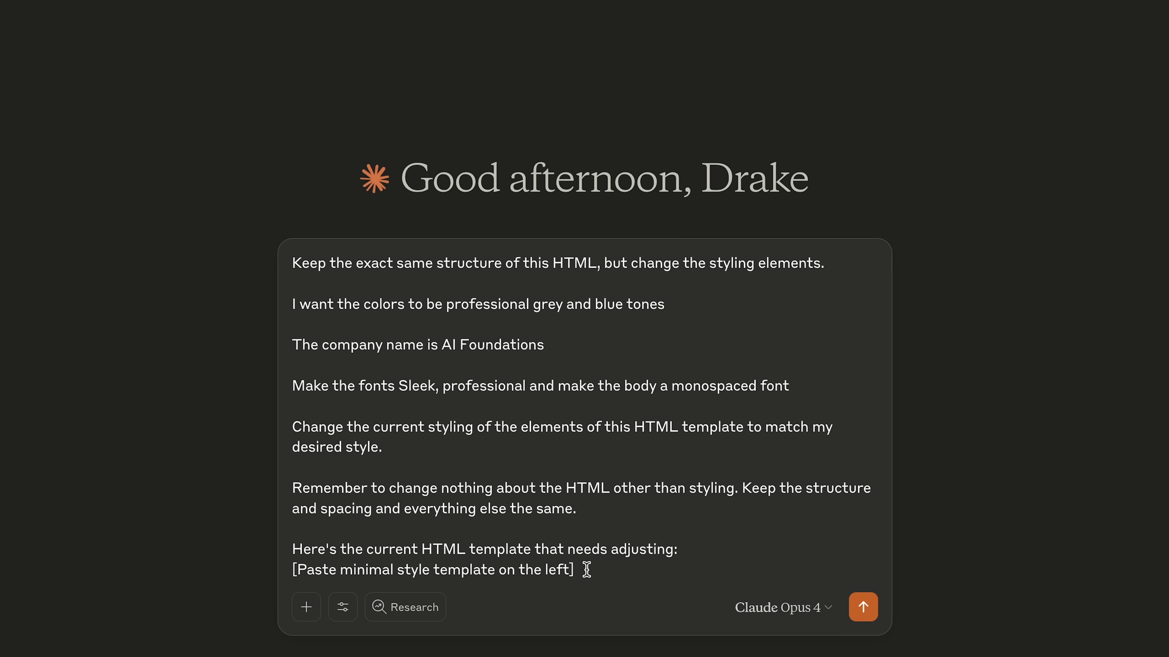
Step: Remove the template placeholder from the end of the prompt, then paste in the Minimal Style HTML from the Notion PDF Template page
drag(581, 569, 272, 580)
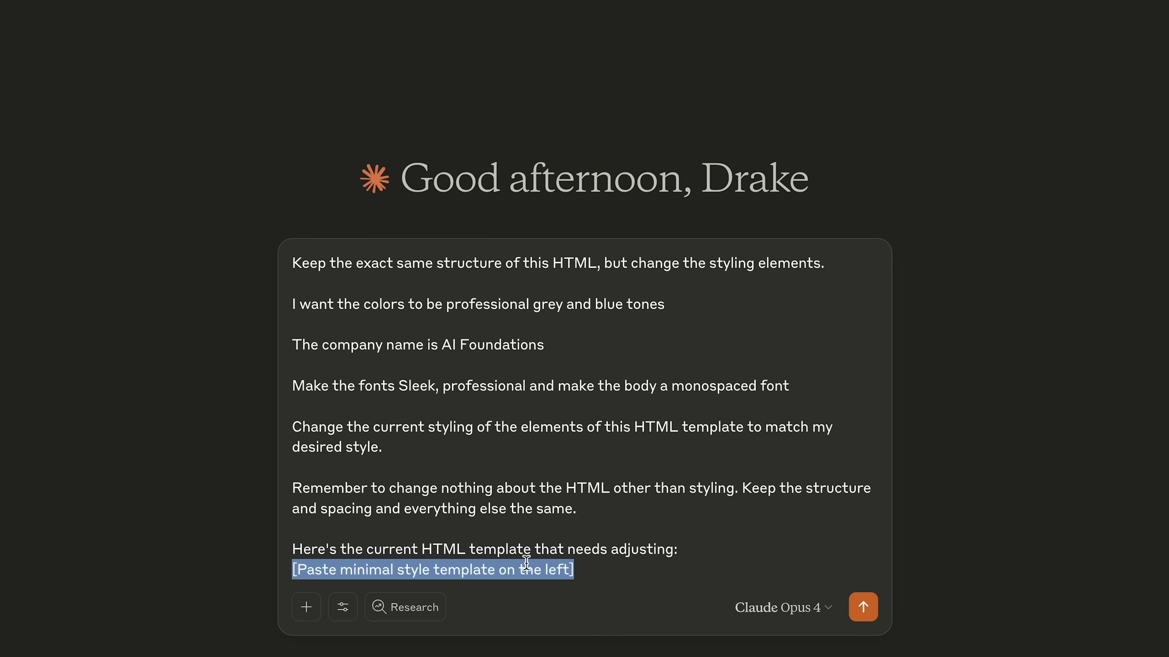
key(BackSpace)
key(BackSpace)
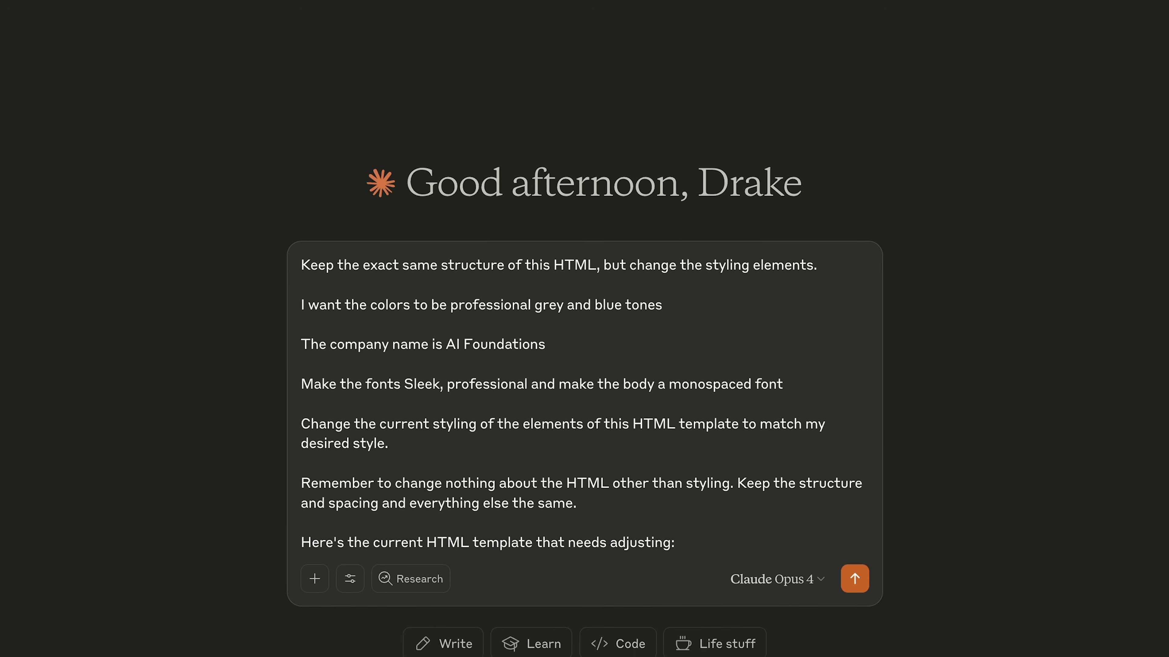
click(243, 12)
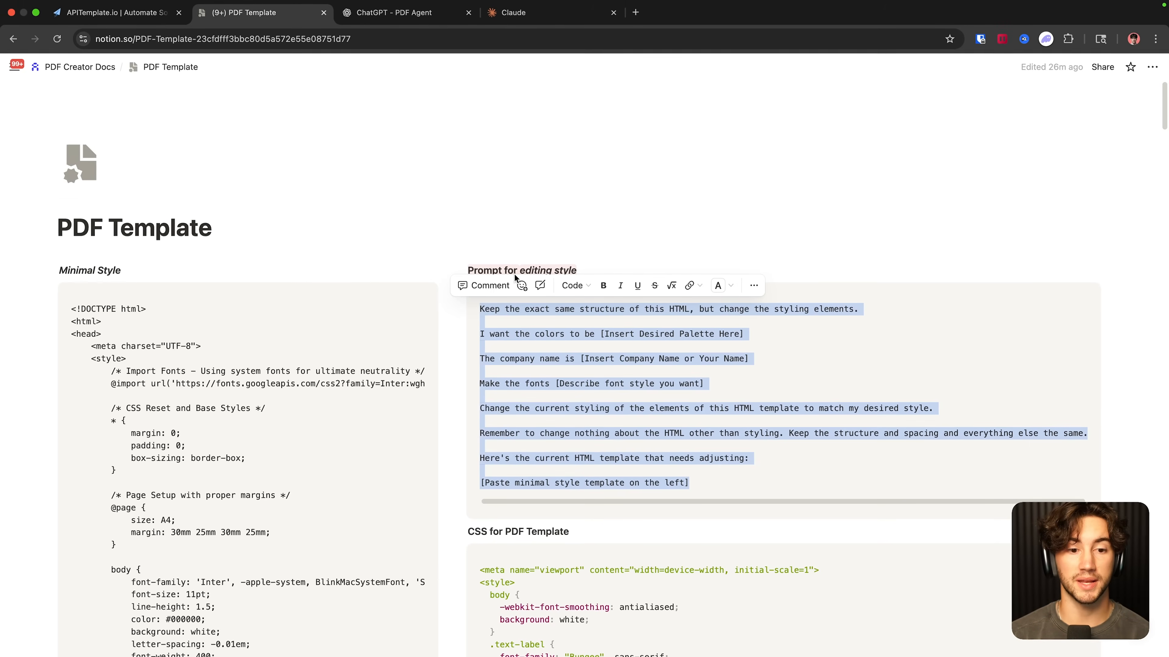
click(449, 220)
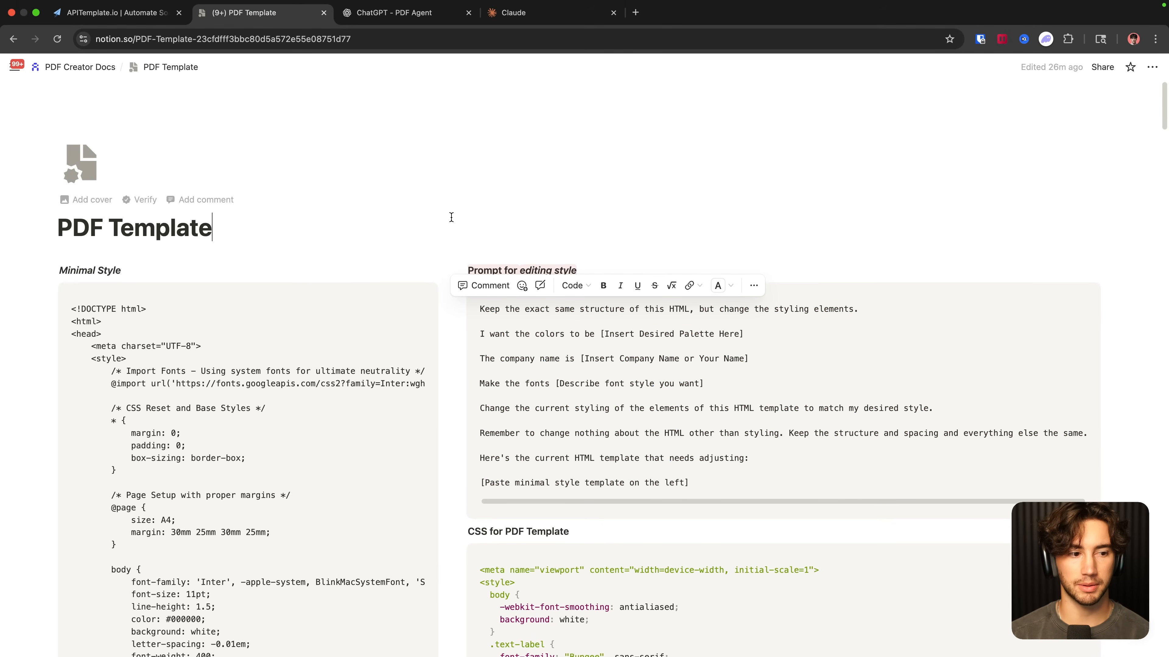
scroll(137, 305, down, 2)
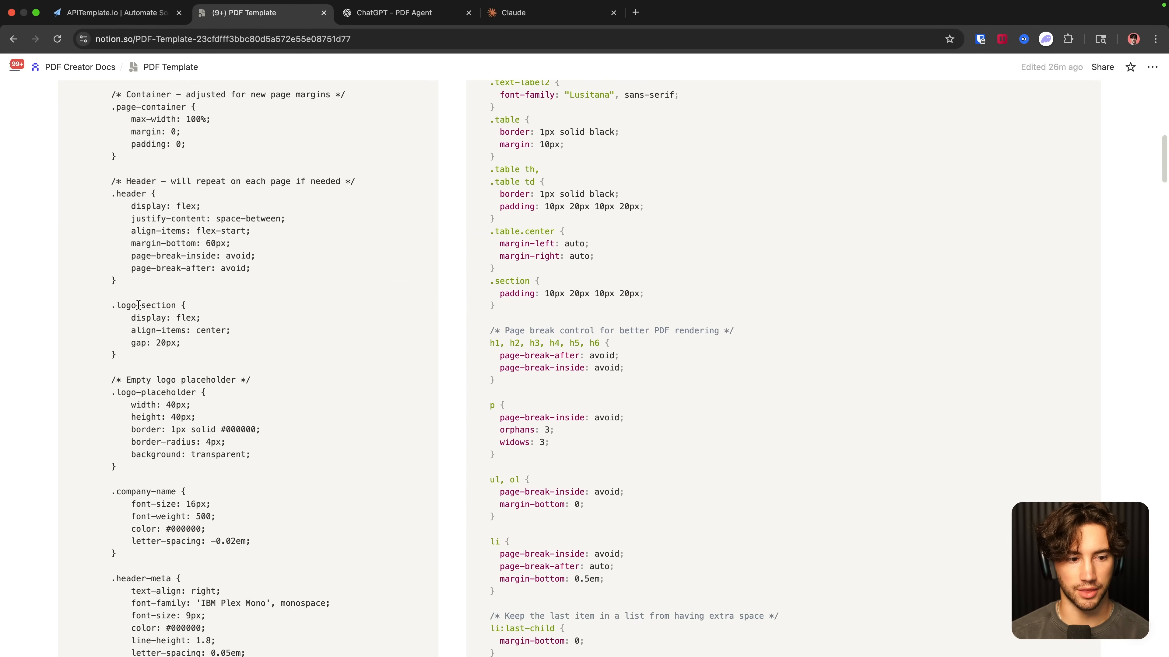
key(super+4)
key(super+v)
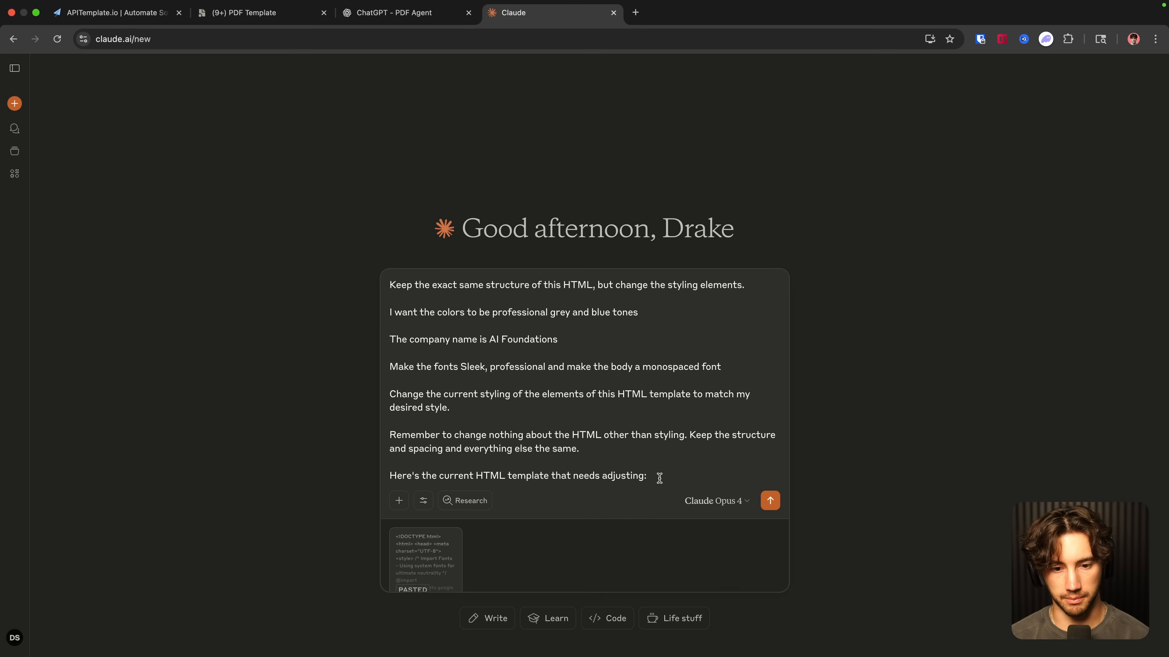
Step: Review the color, company name and font instructions in the Claude prompt
drag(490, 316, 608, 315)
click(641, 314)
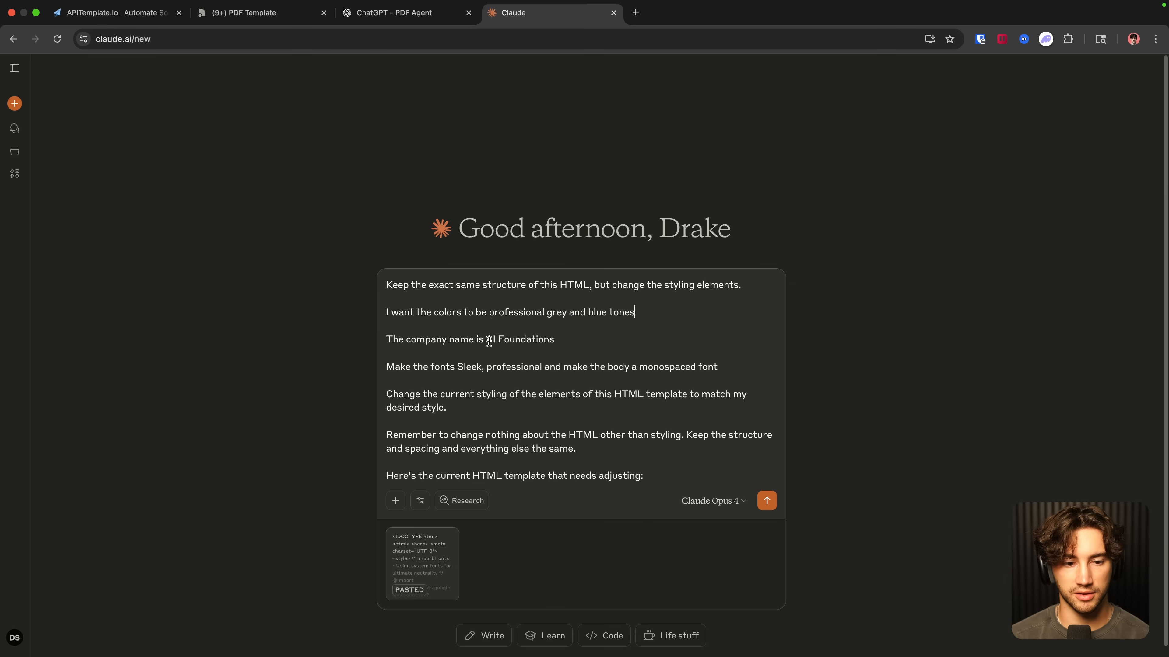
drag(489, 341, 550, 339)
click(556, 342)
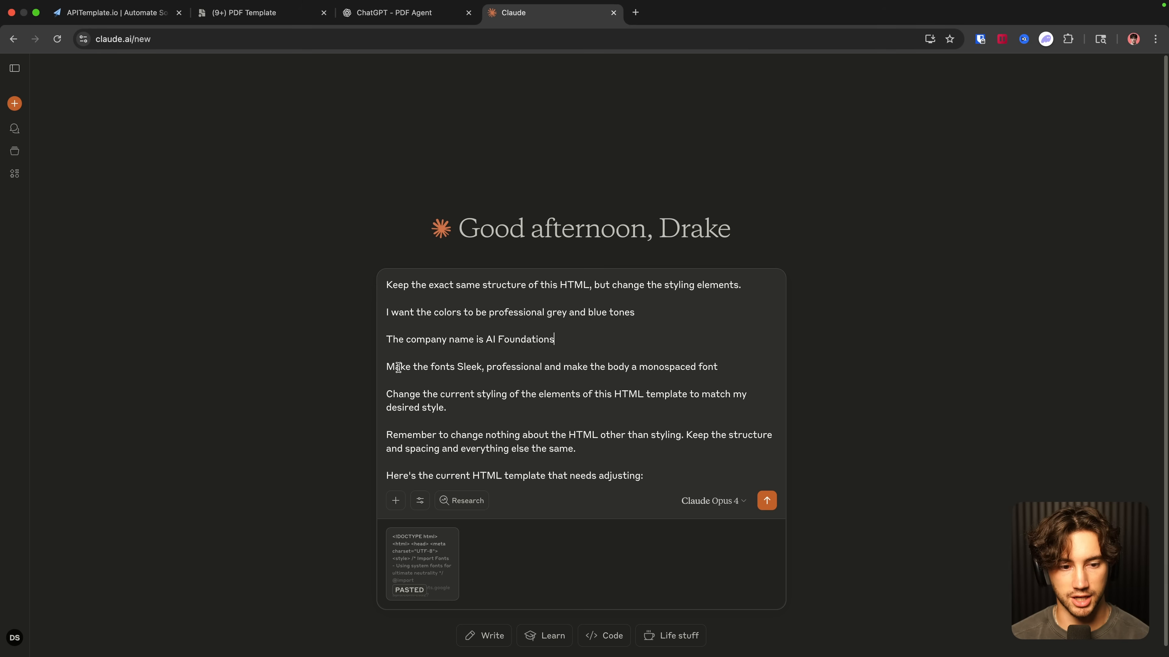
drag(399, 367, 576, 363)
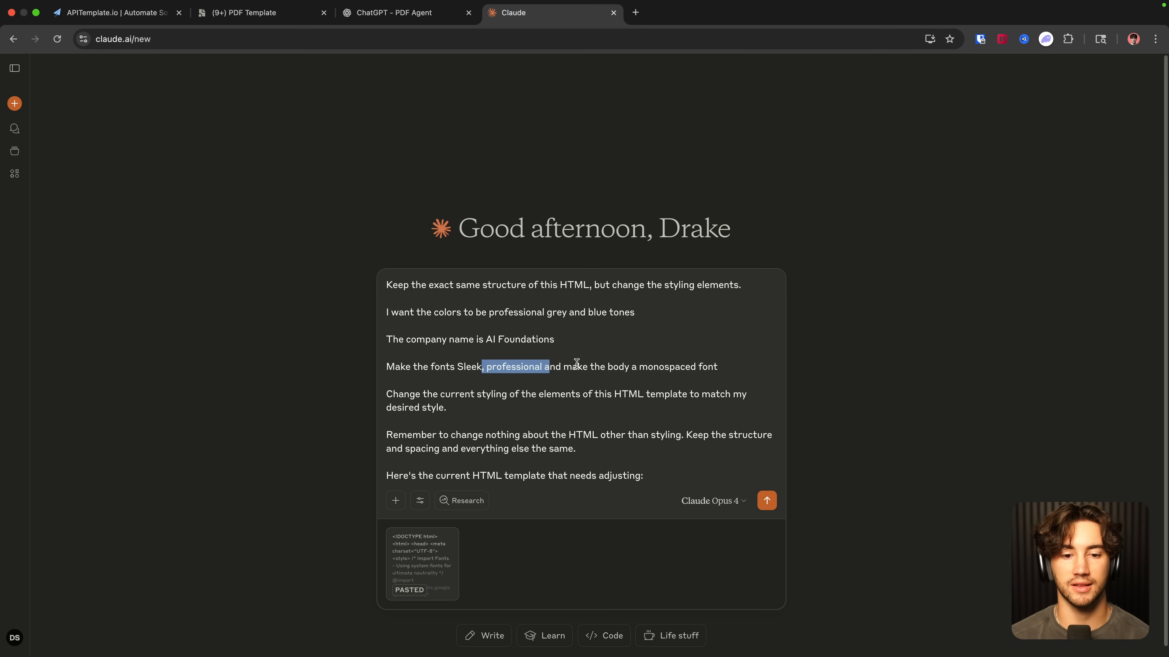
Step: Add the line "Make the highlight box have a clean gradient" below the font instruction and send the prompt
click(726, 362)
key(Return)
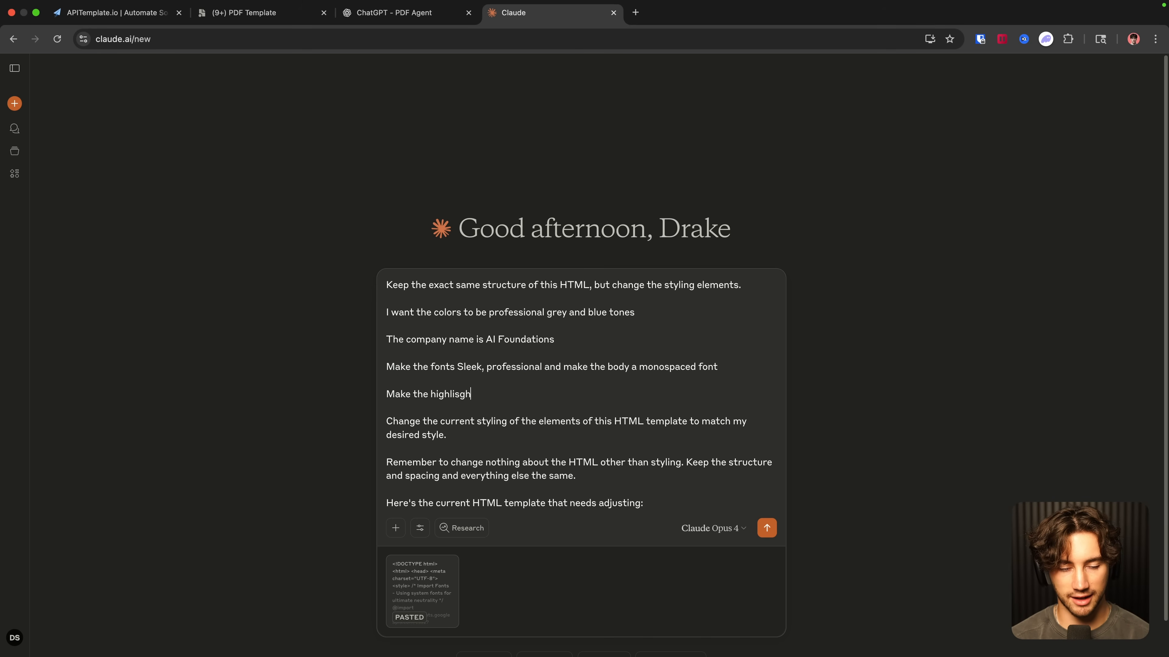
text(Make the highlisght box have a clean gradient)
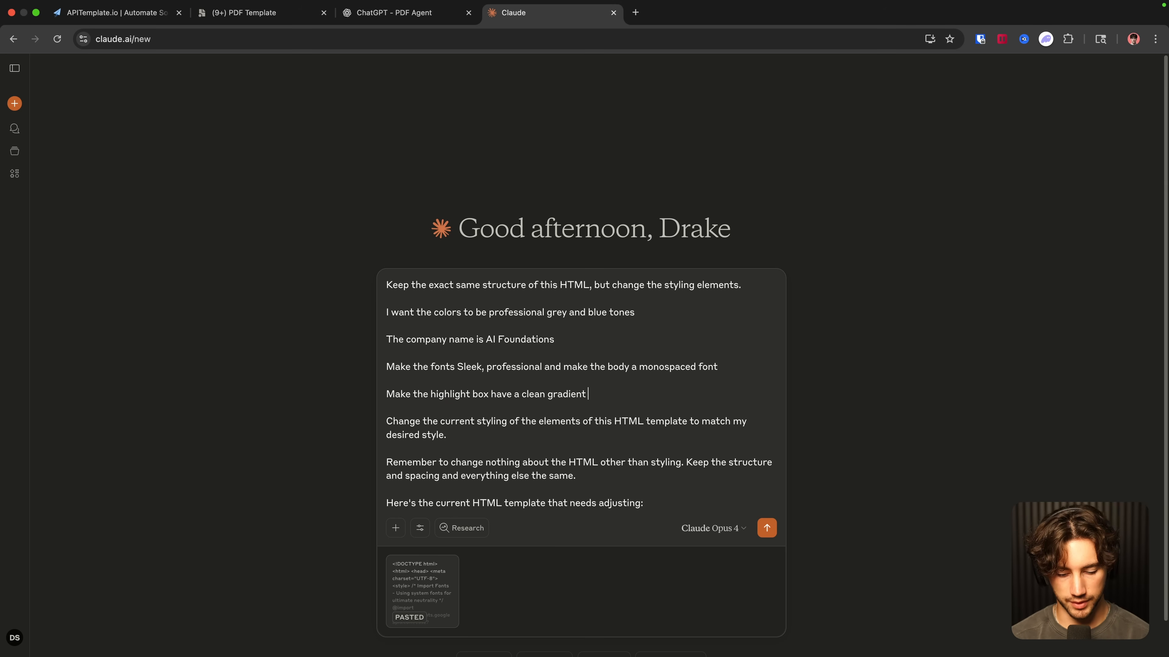
key(BackSpace)
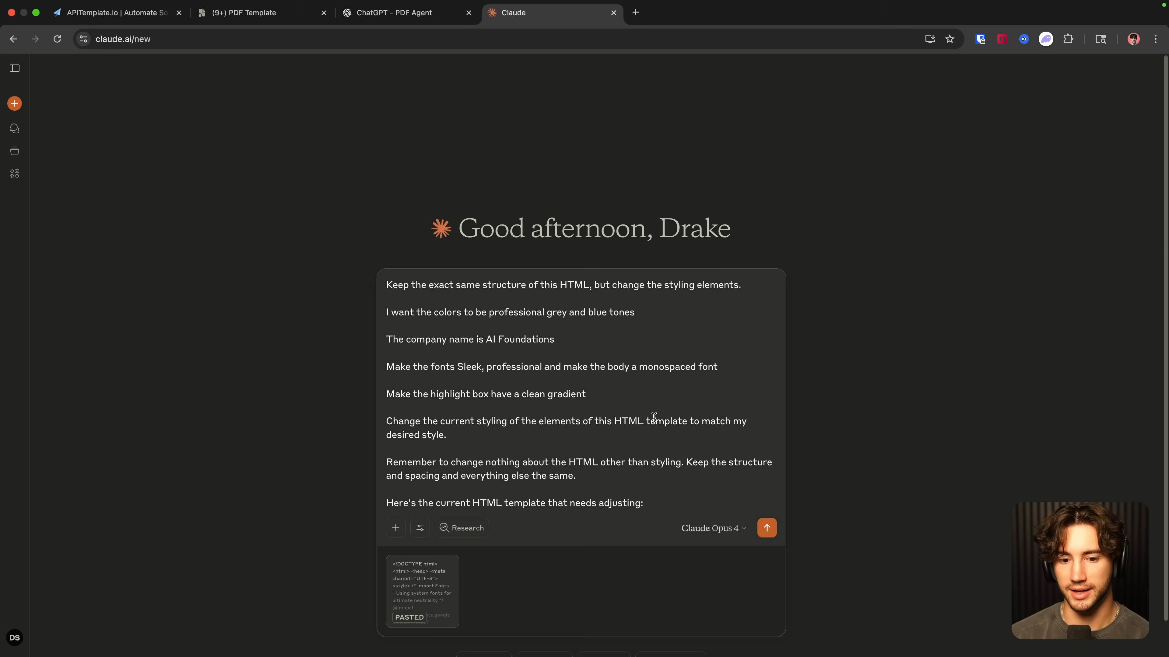
click(766, 528)
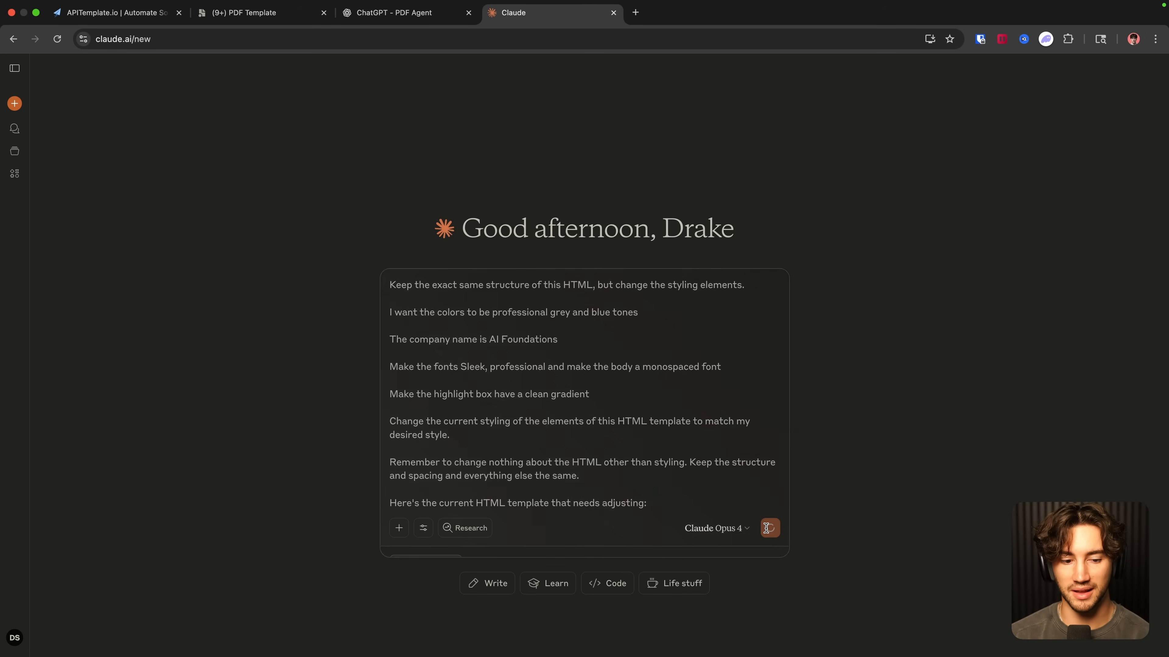
Step: Look through the pasted HTML attachment and the sent prompt, then close the attachment view
click(404, 99)
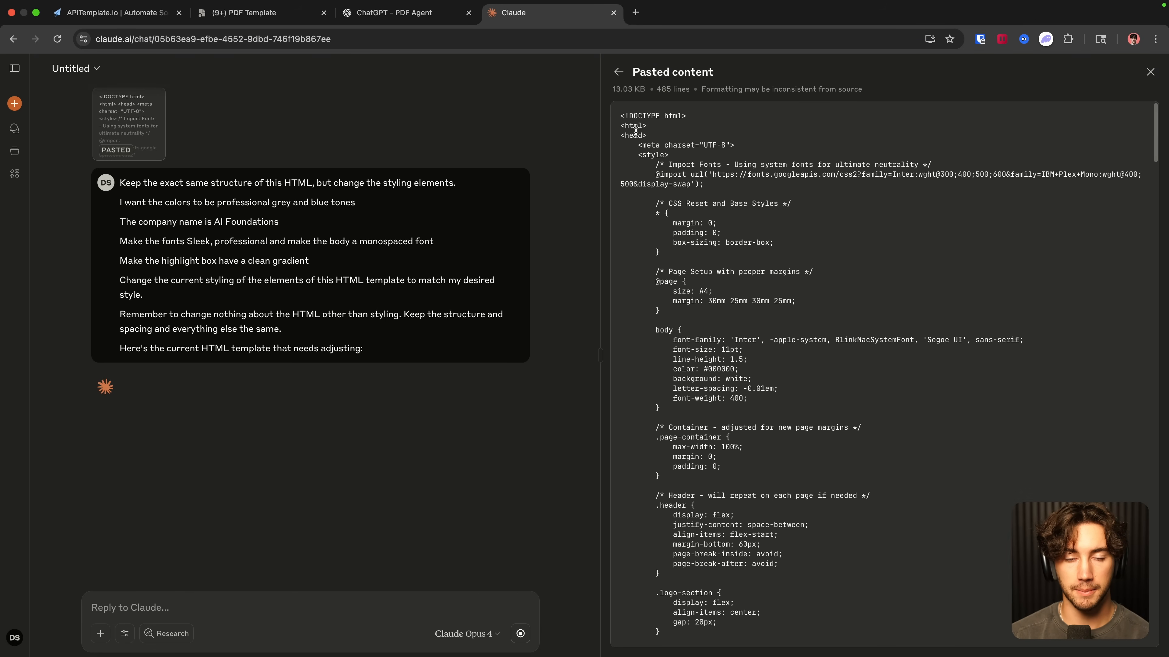
scroll(653, 127, down, 5)
scroll(653, 127, down, 20)
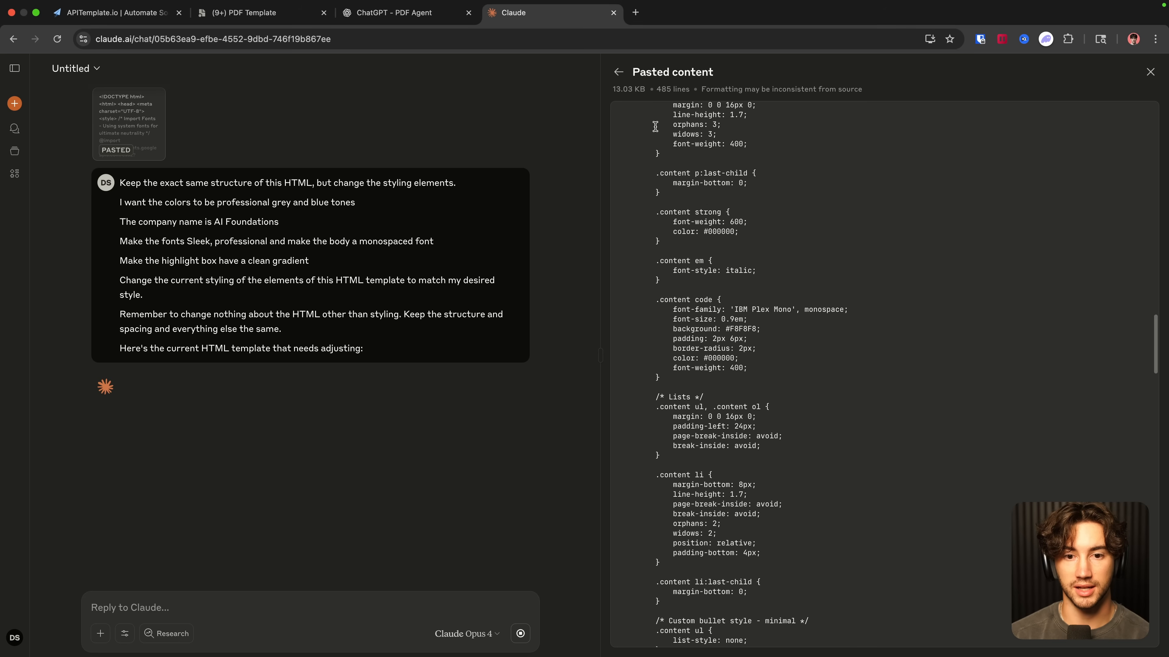
drag(656, 135, 795, 261)
click(791, 258)
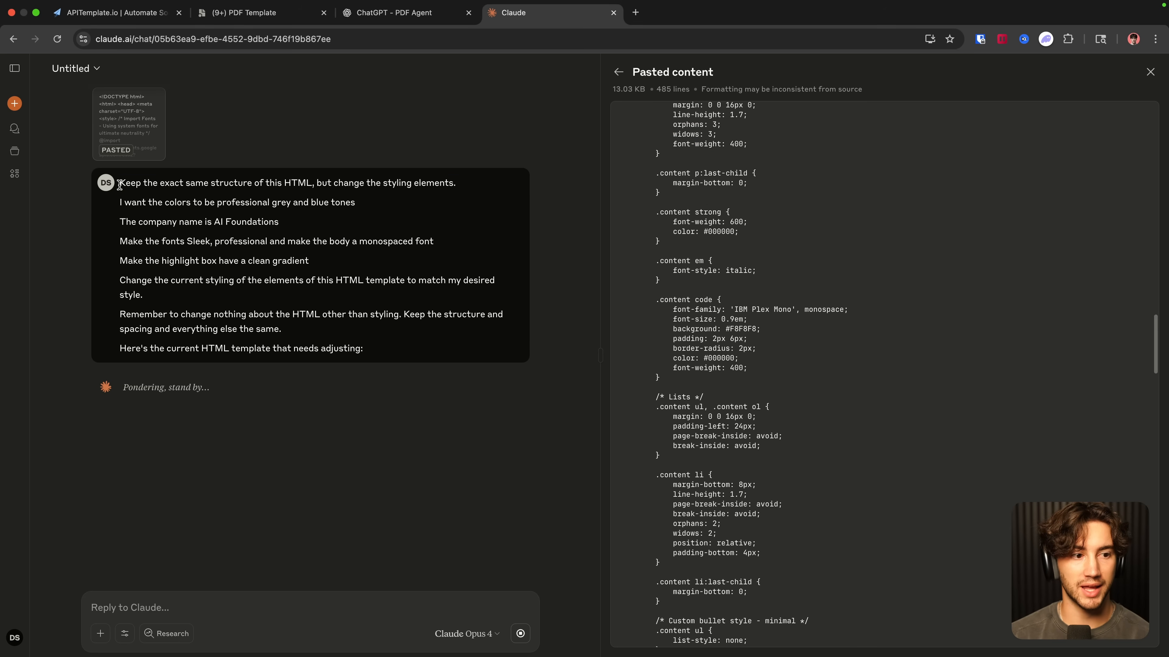
drag(120, 183, 401, 363)
click(867, 106)
click(1145, 76)
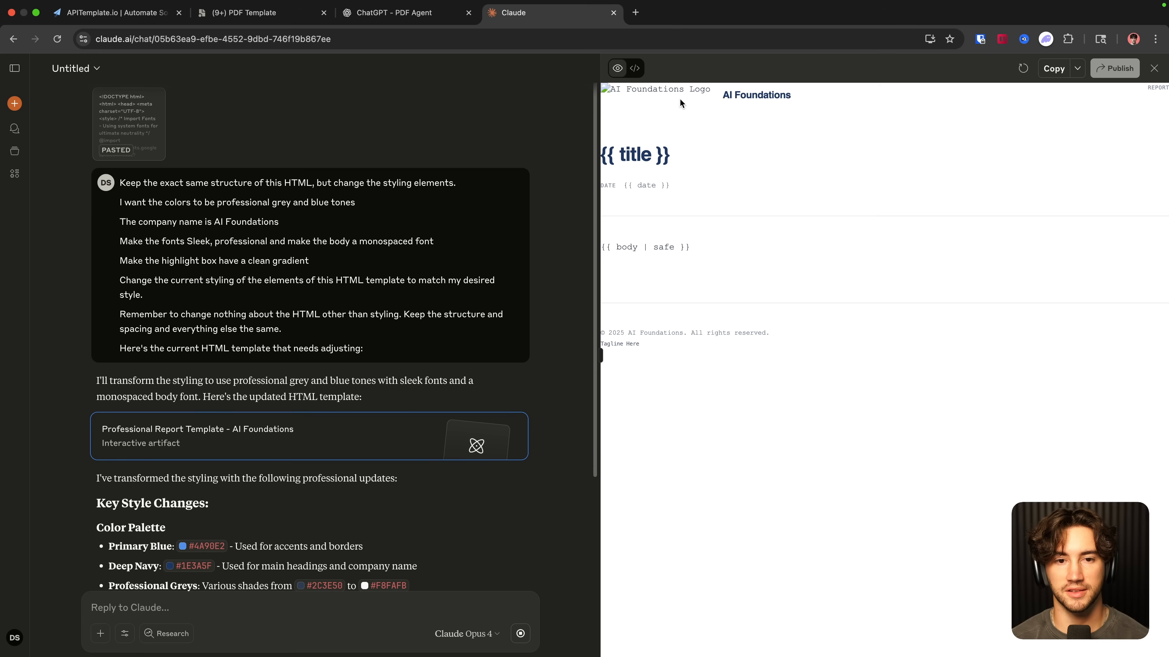
Step: Check the restyled AI Foundations template's preview, show its HTML code and copy it
drag(697, 252, 617, 152)
click(608, 147)
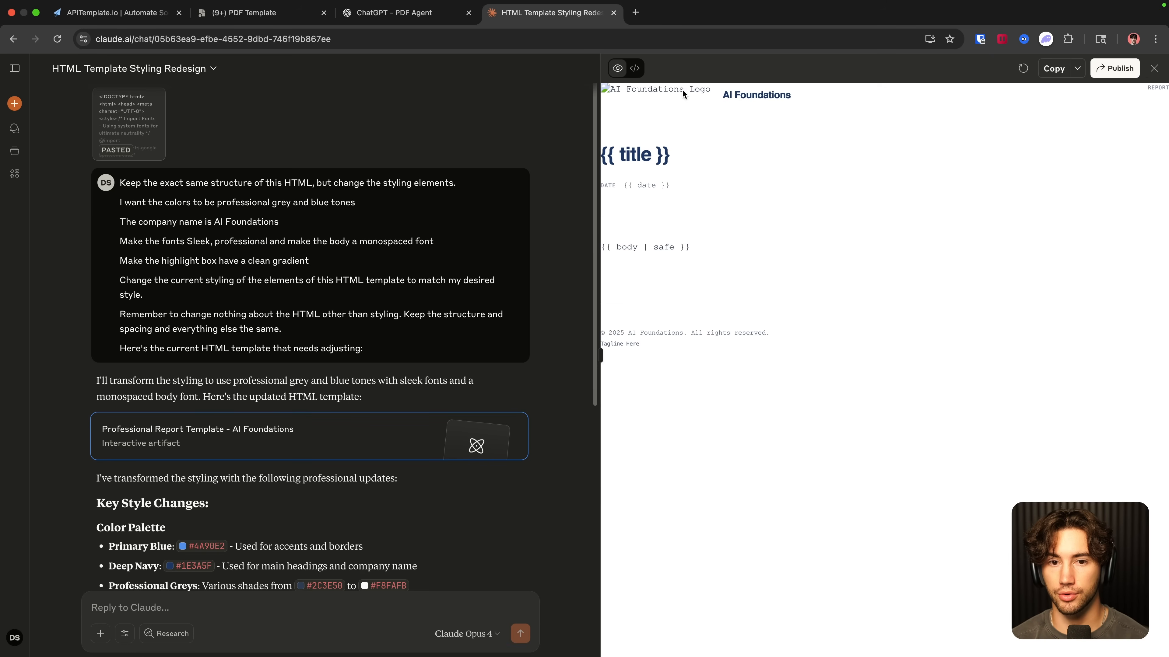
click(636, 69)
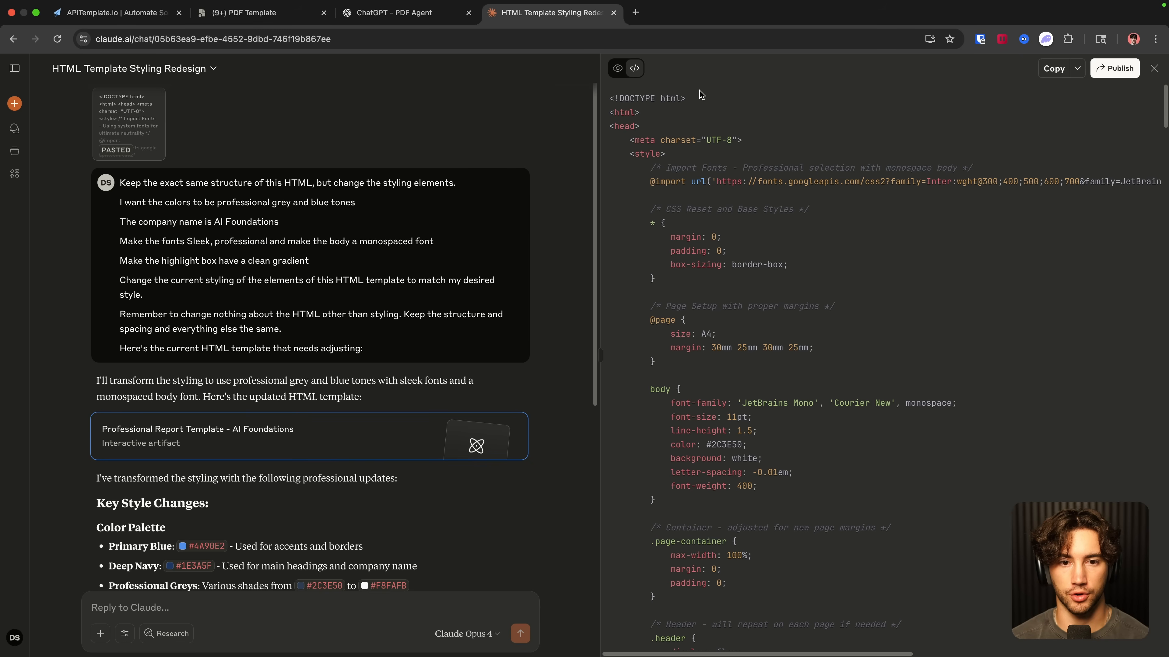
drag(615, 98, 686, 98)
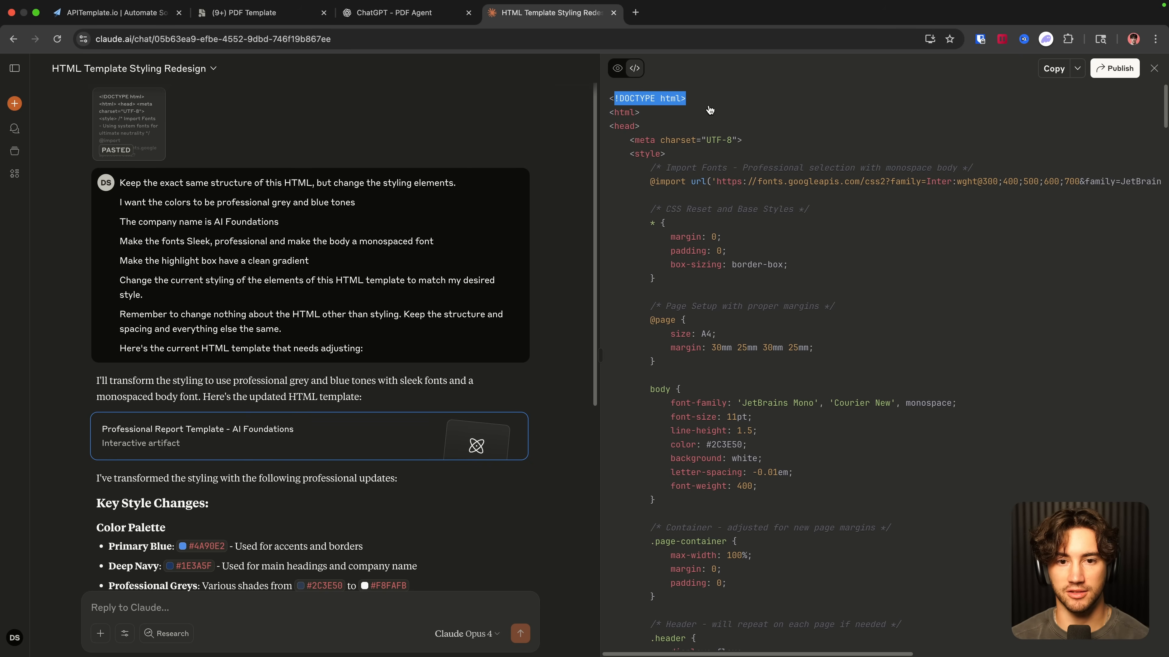
click(1054, 70)
Step: Switch to the APITemplate.io editor and replace the template's entire HTML with the restyled code from Claude
click(115, 13)
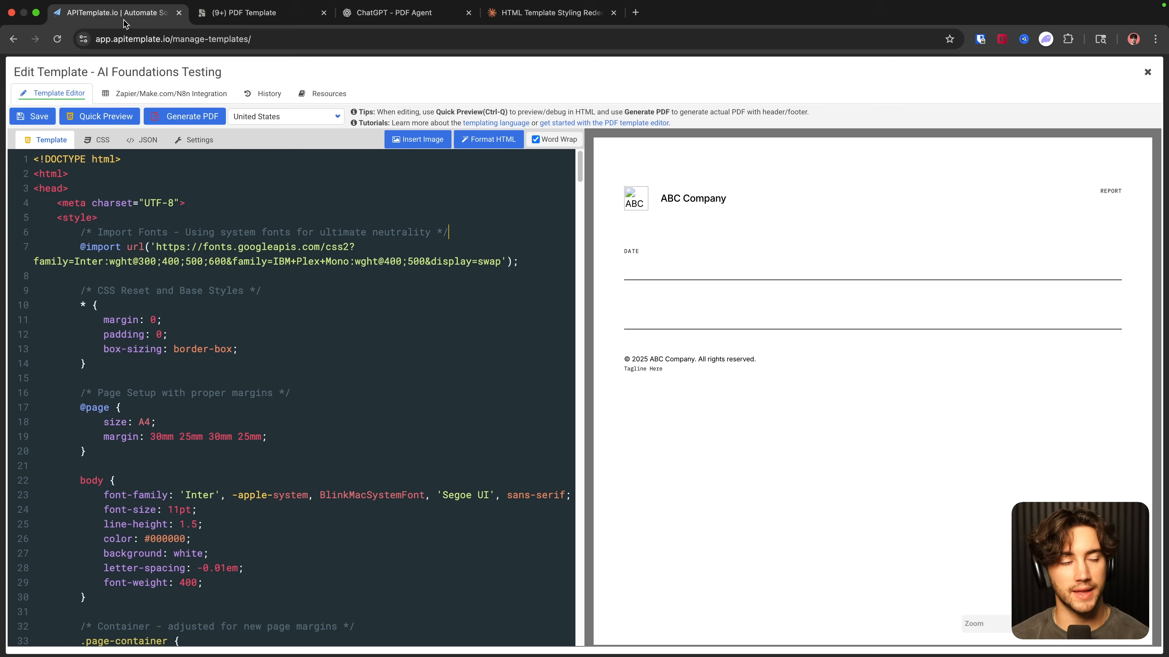
drag(40, 160, 116, 160)
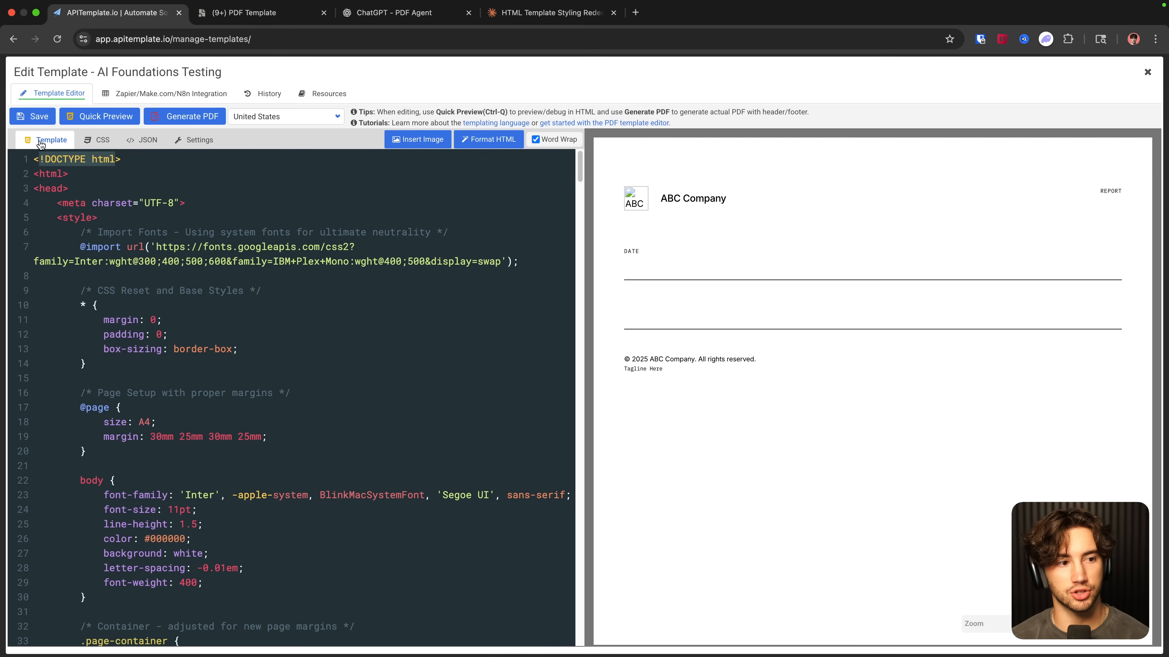
click(139, 203)
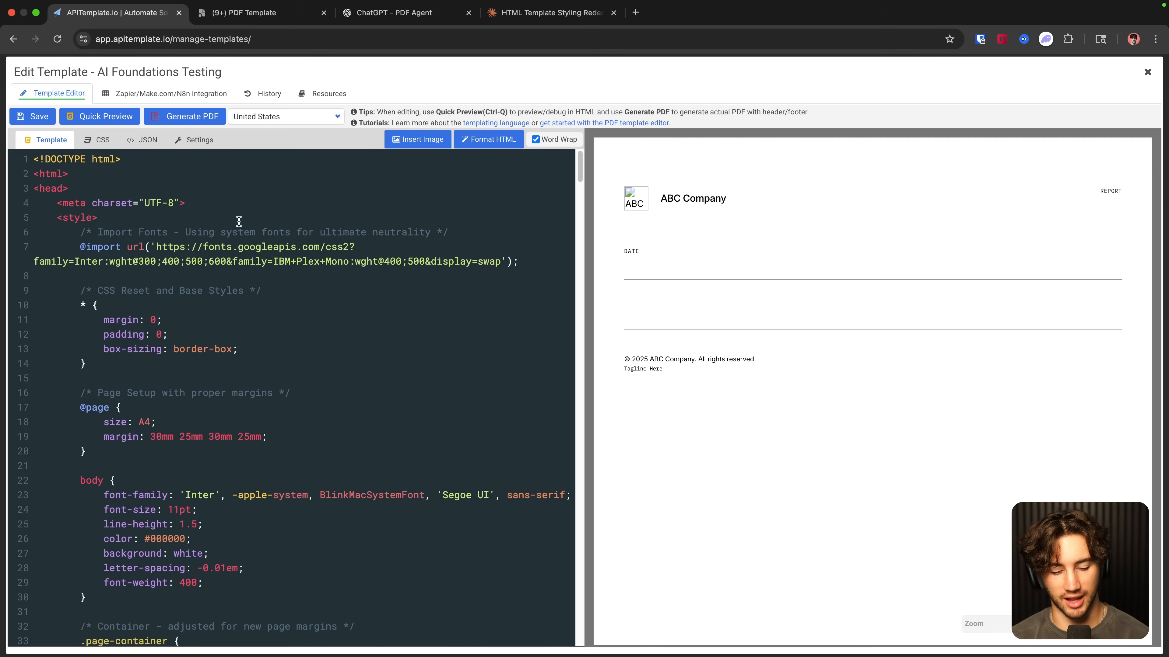
key(super+a)
key(BackSpace)
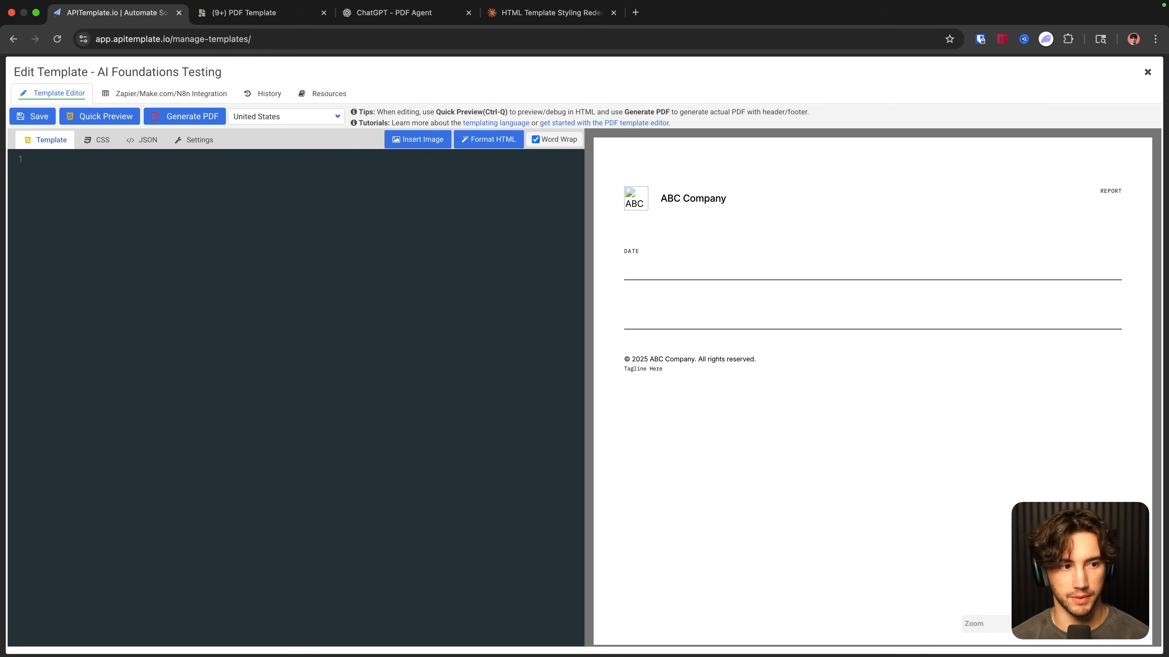
key(super+v)
scroll(342, 246, up, 20)
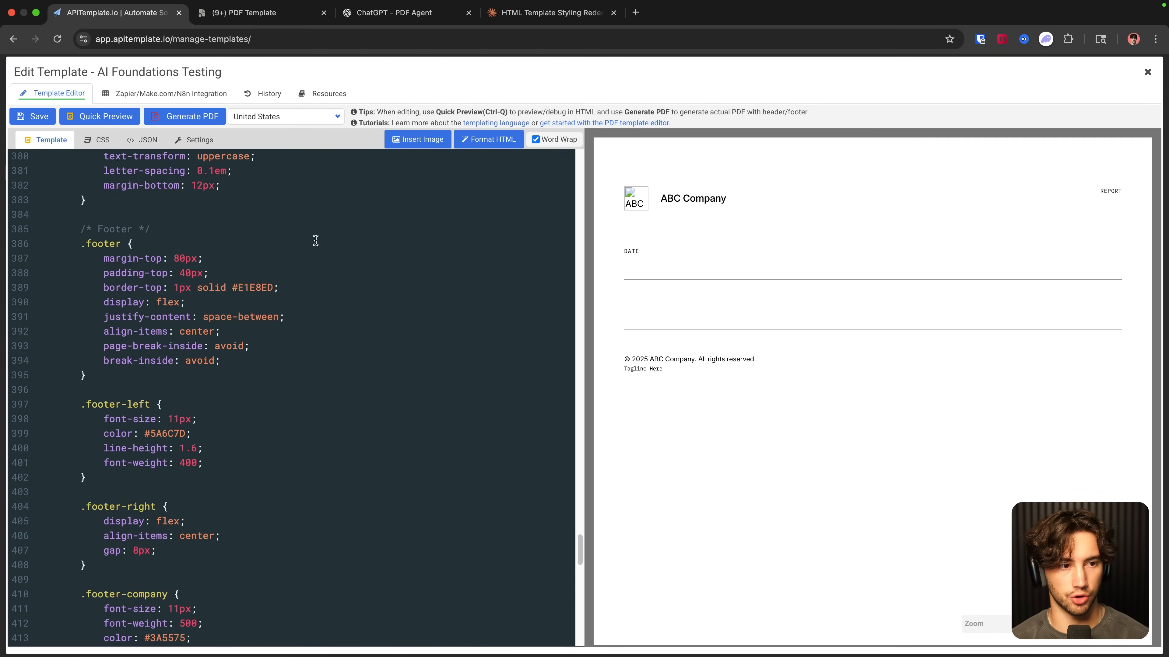
Step: Save the template, run a quick preview and check the company name in the header
click(38, 117)
click(99, 116)
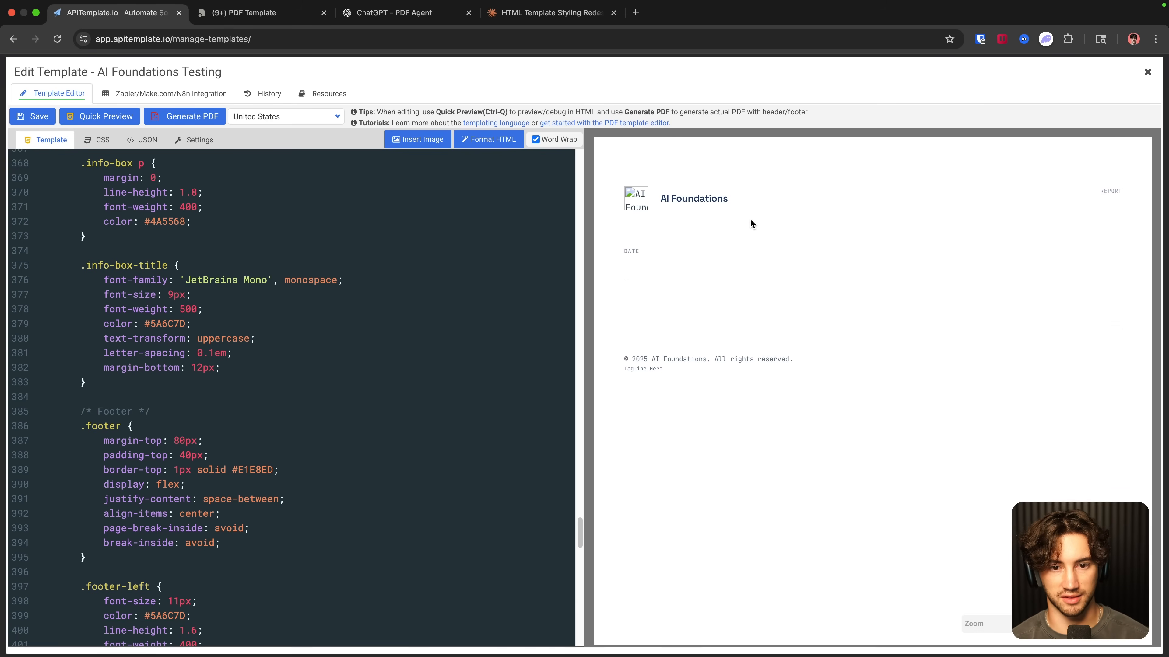
drag(656, 201, 770, 210)
click(770, 211)
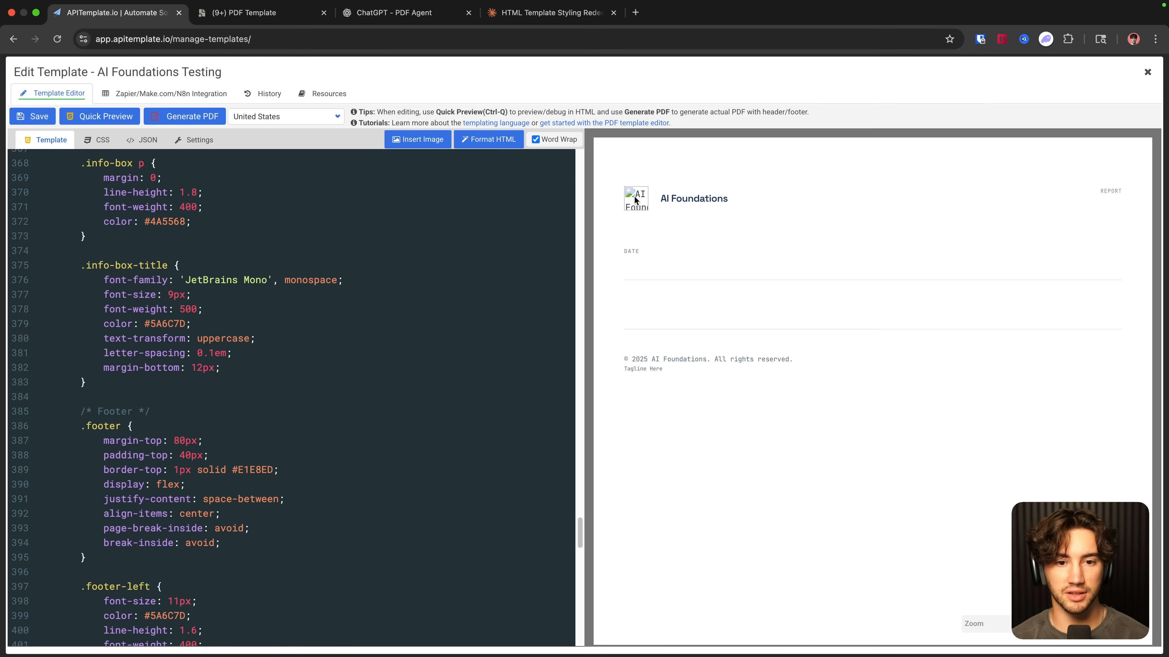
Step: Find the "PASTE YOUR BASE64 LOGO HERE" comment in the logo section of the template's header HTML
scroll(315, 364, down, 20)
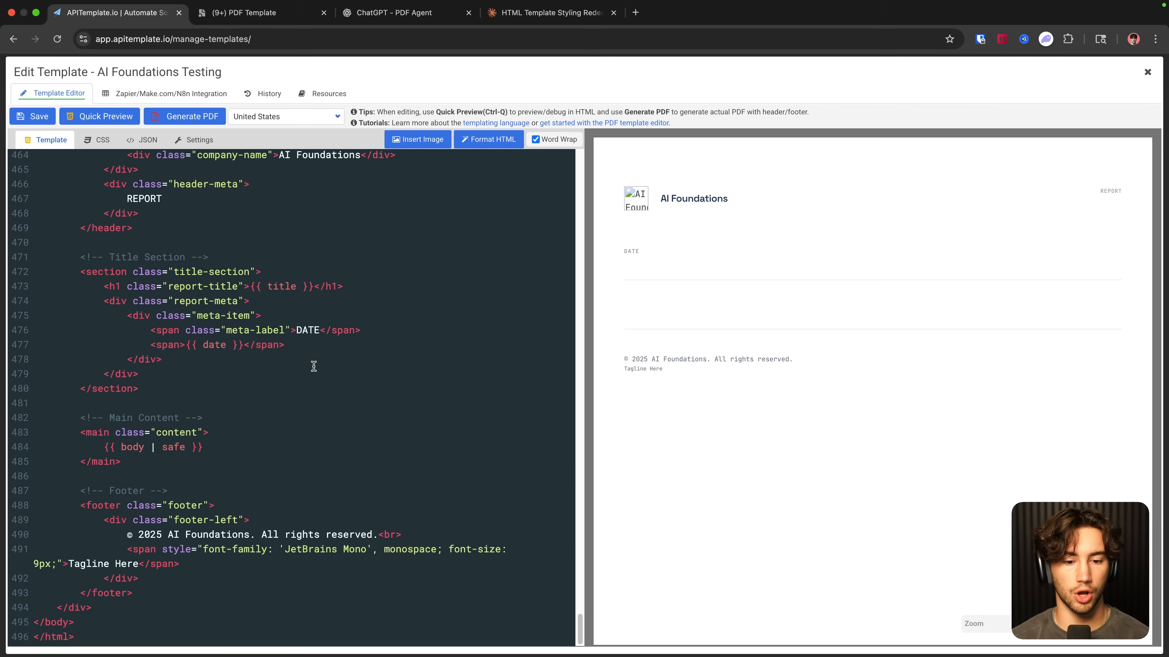
scroll(184, 348, up, 3)
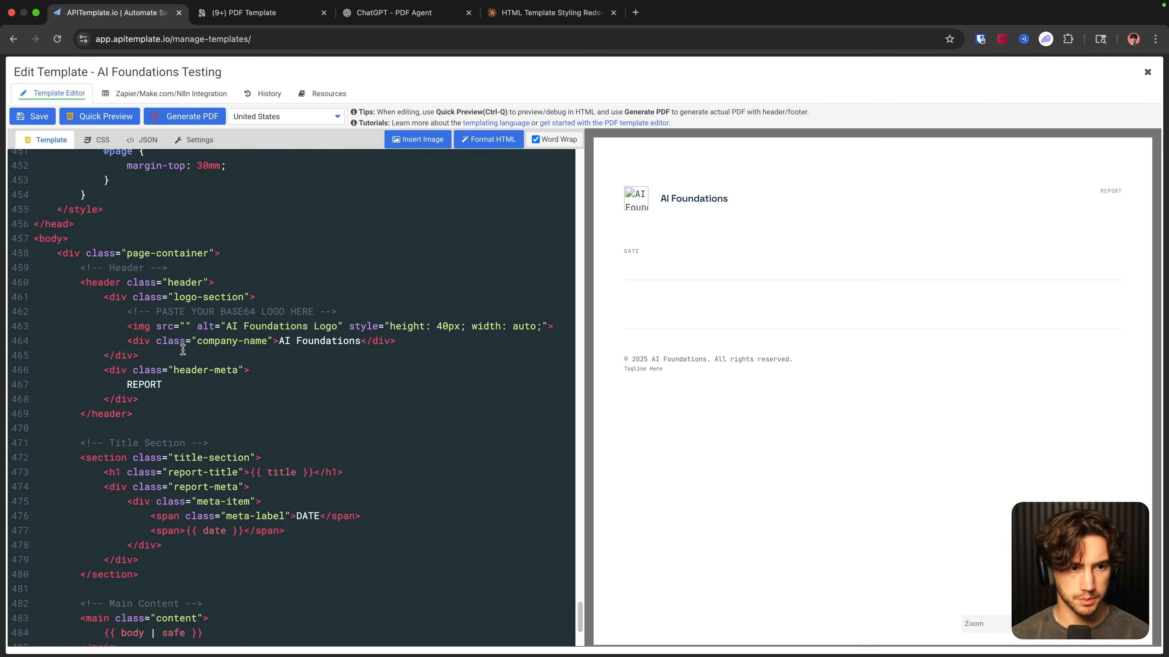
click(126, 358)
drag(125, 359, 343, 353)
click(348, 352)
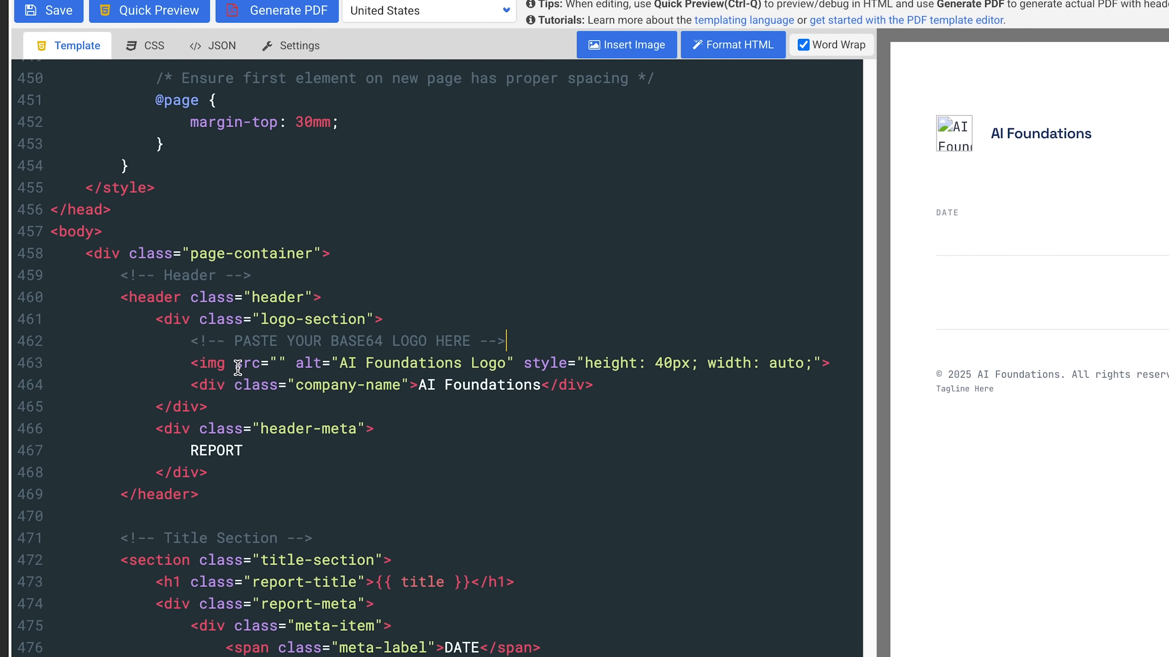
Step: Place the cursor inside the logo image's empty src attribute and open base64-image.de in a new tab
drag(233, 364, 263, 368)
click(277, 365)
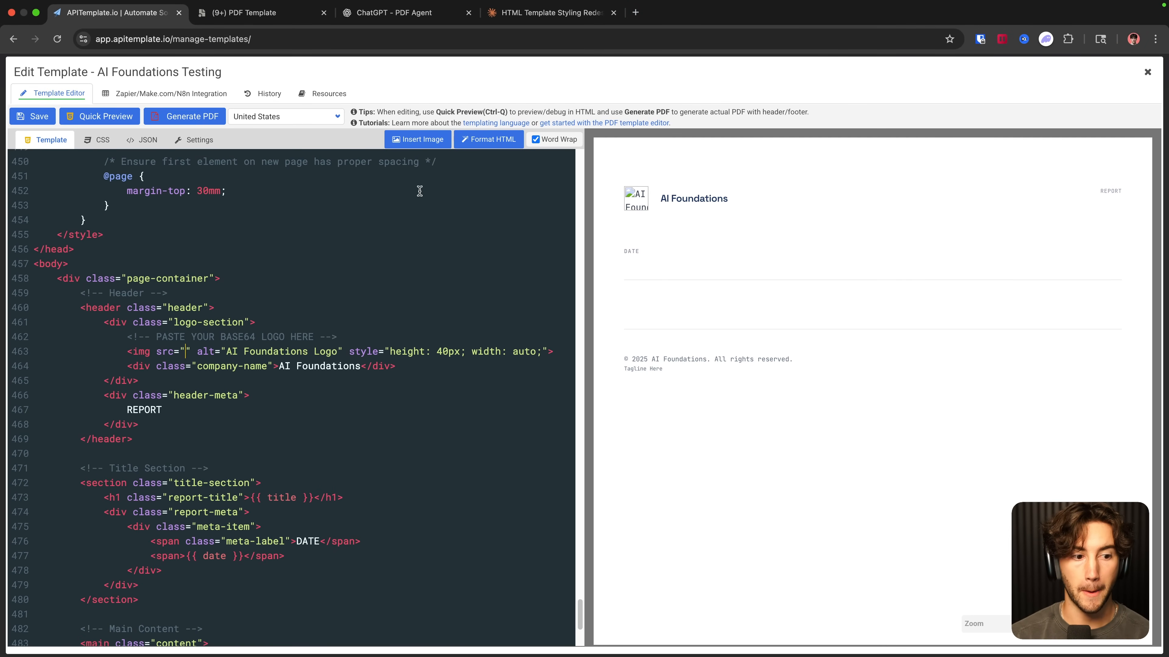
click(636, 13)
text(base6)
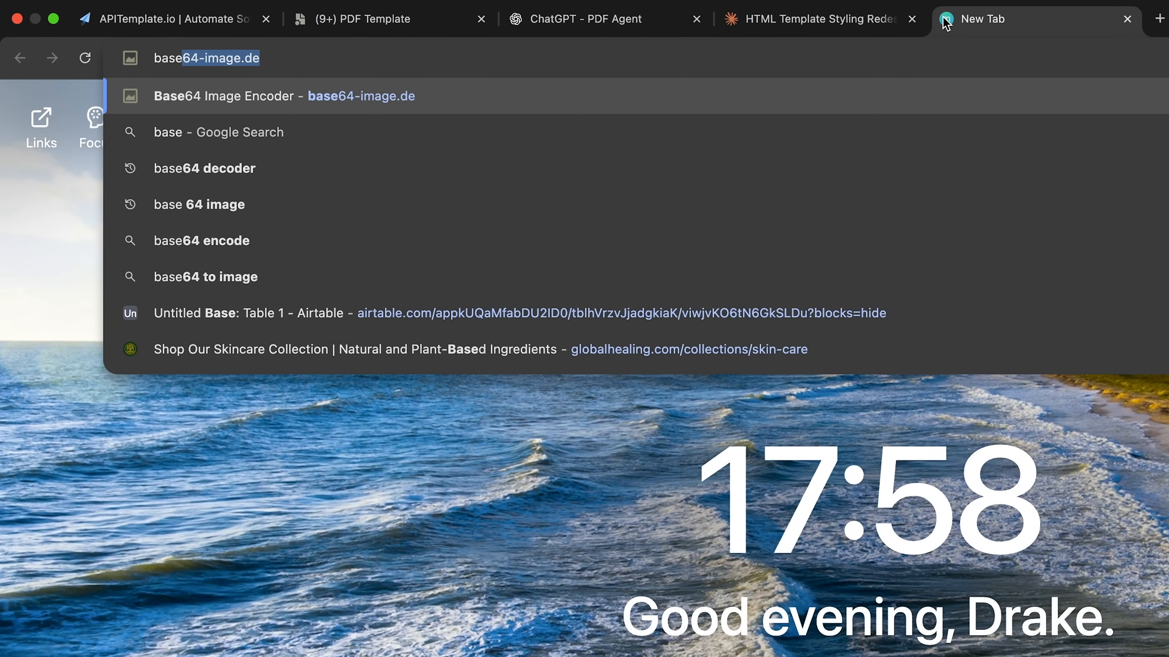
text(4)
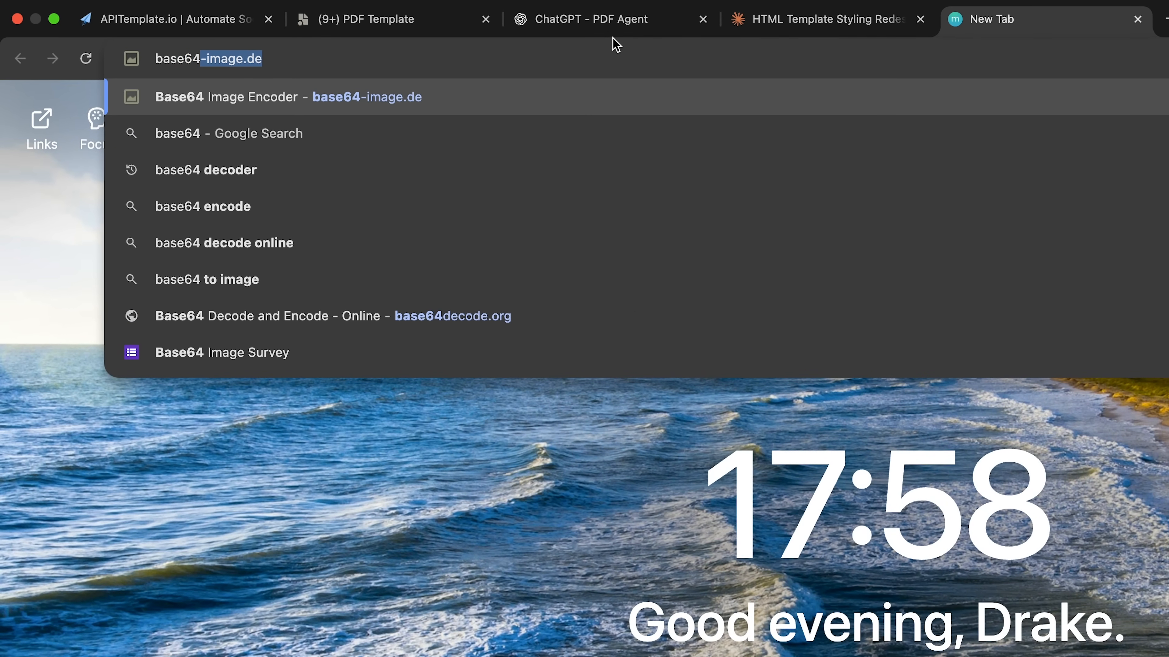
text(-image.de)
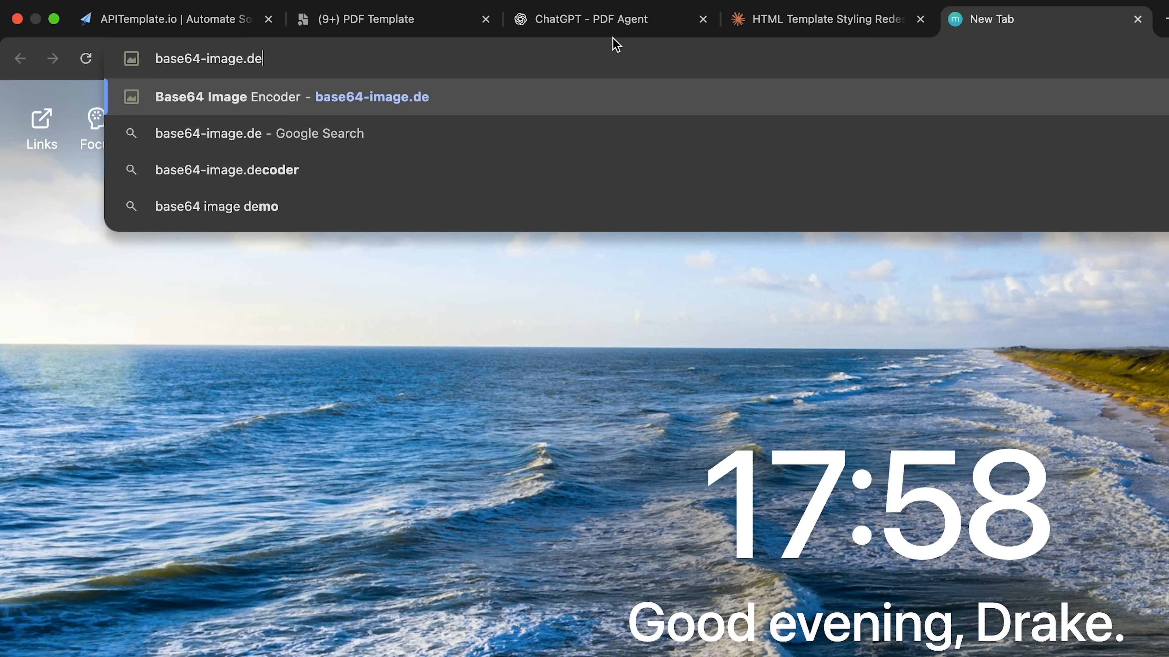
key(Return)
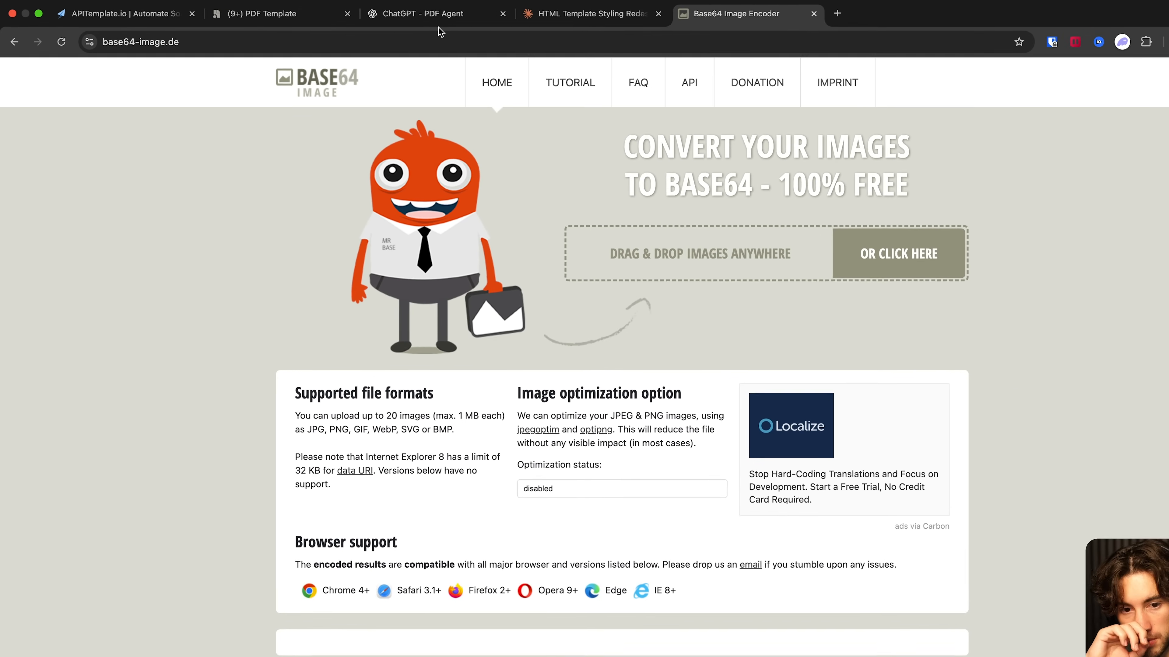
Step: Upload the AiF_MONOGRAM-MARK PNG logo from Downloads for Base64 encoding
click(812, 241)
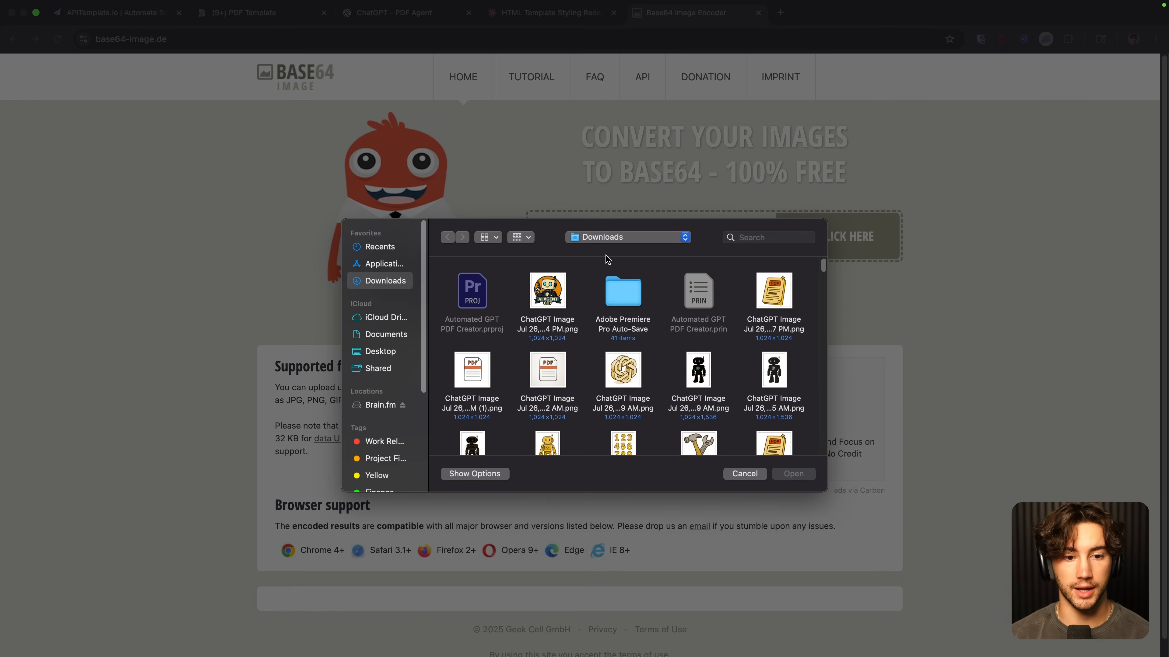
scroll(562, 387, down, 10)
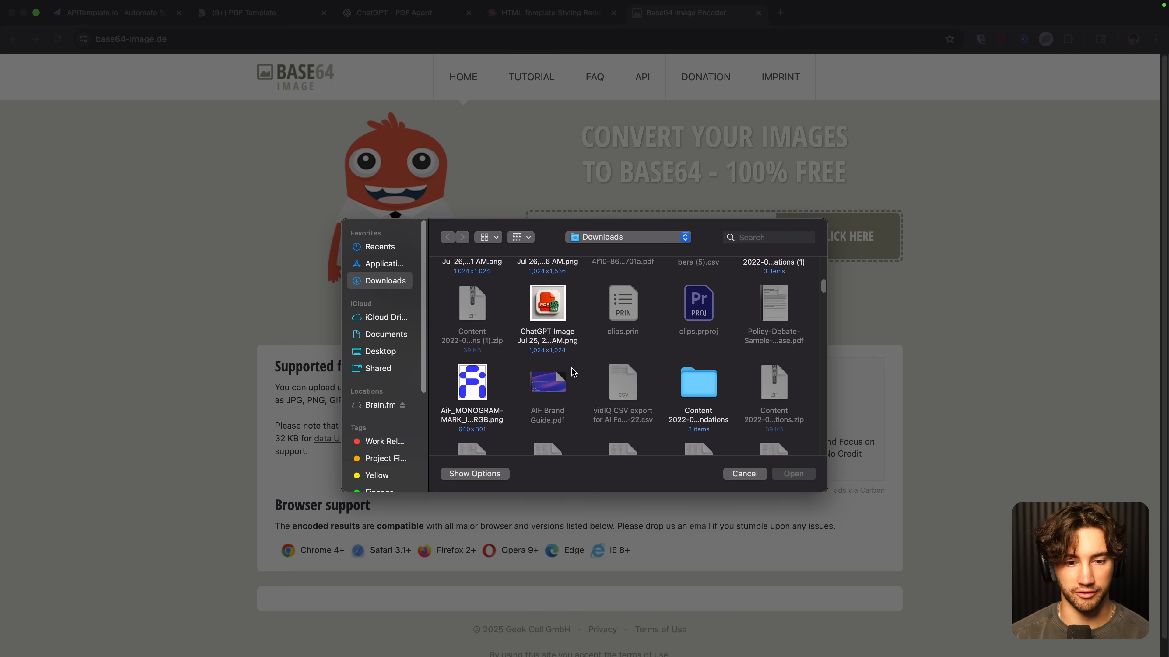
click(470, 363)
click(792, 474)
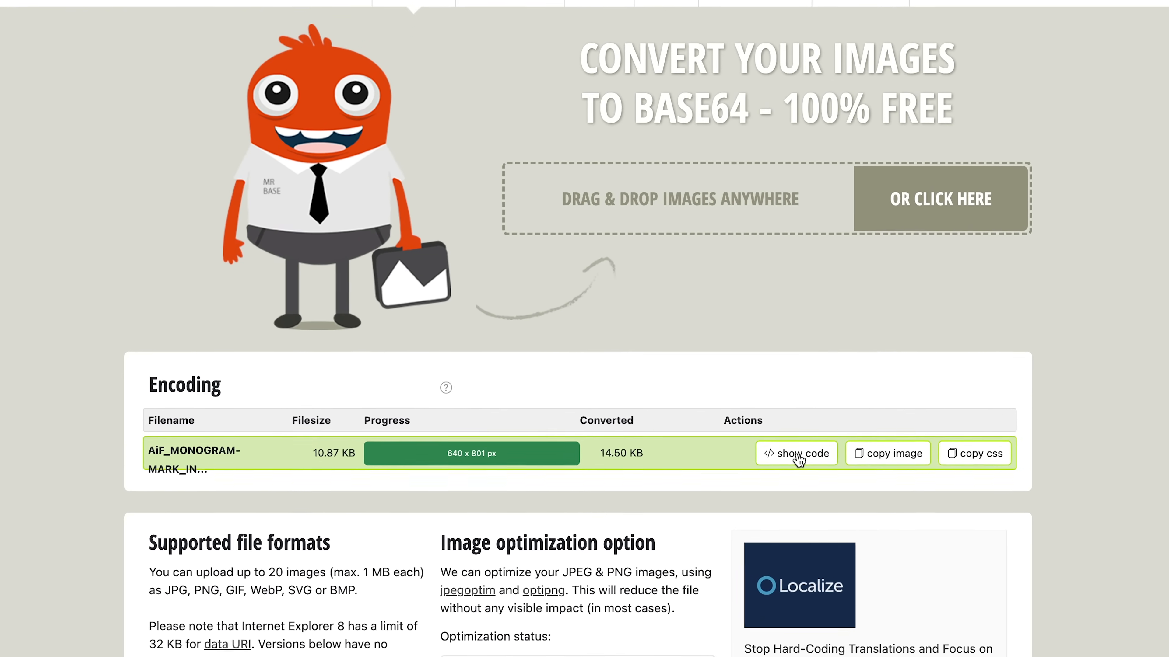
Step: Show the encoded logo's code, copy the Base64 string for use in <img> elements and close the code window
click(735, 417)
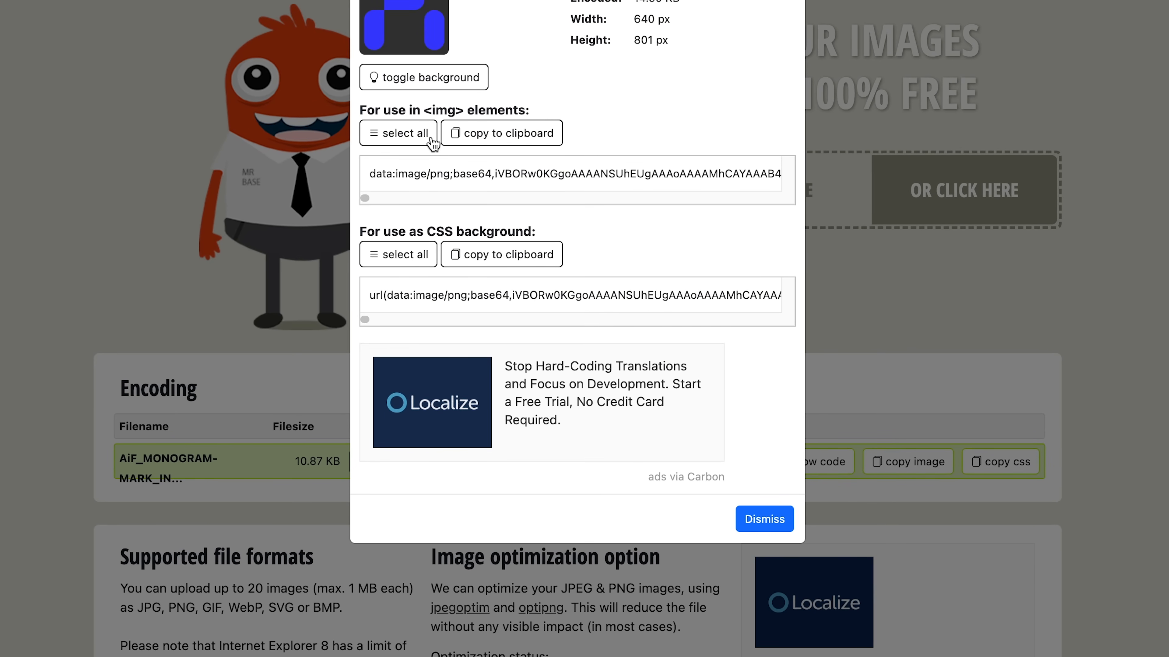
drag(369, 175, 730, 169)
key(ctrl+c)
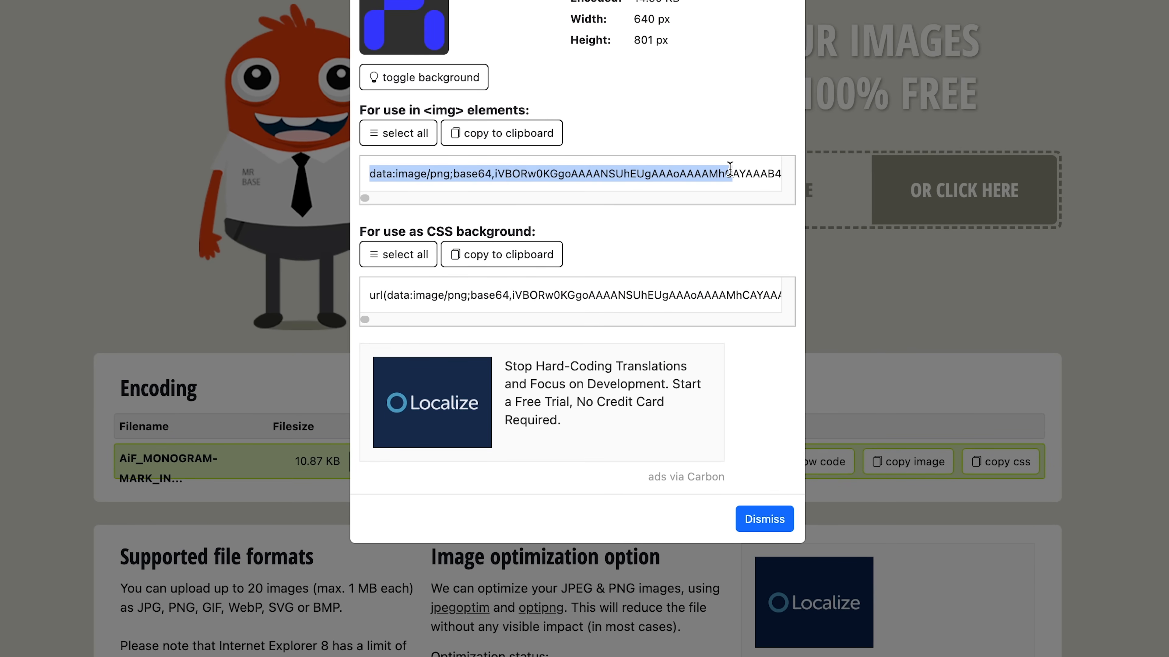
click(501, 155)
click(502, 138)
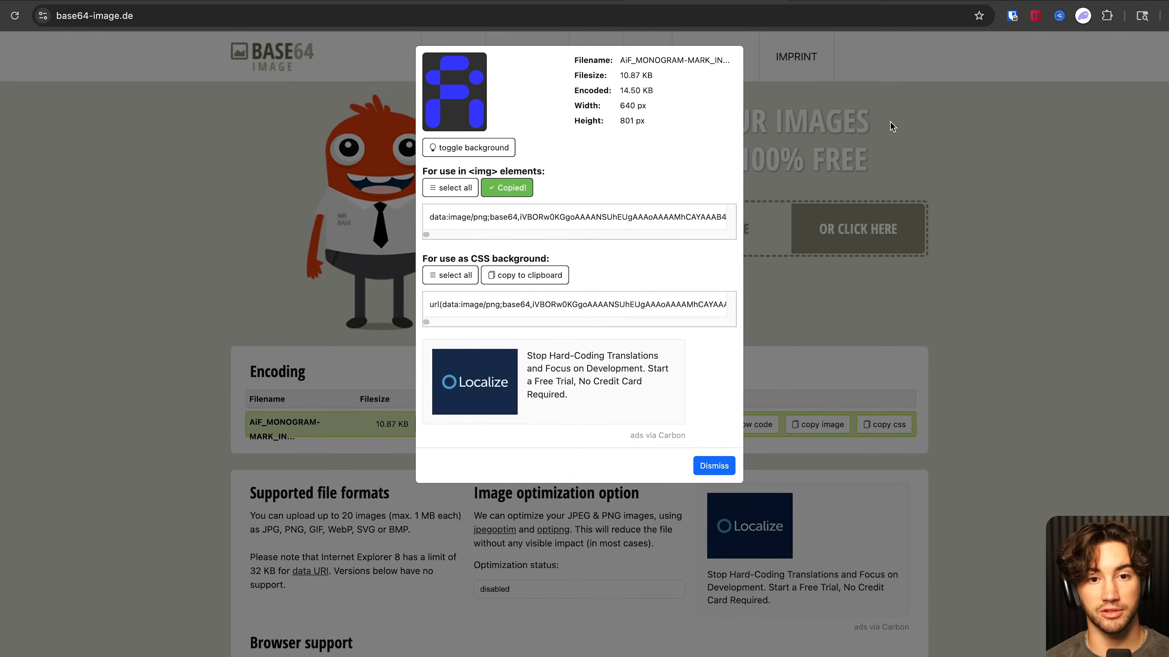
click(1003, 48)
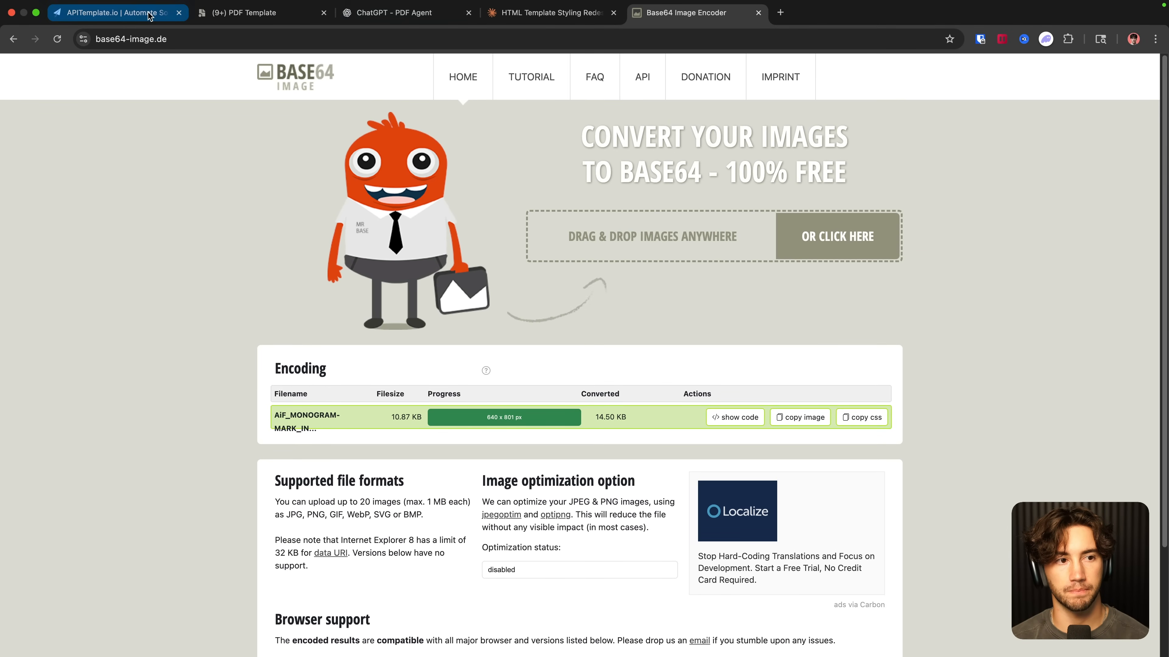
Step: Switch to the APITemplate.io editor, paste the Base64 string into the logo image's src attribute, and preview and save the template
click(123, 18)
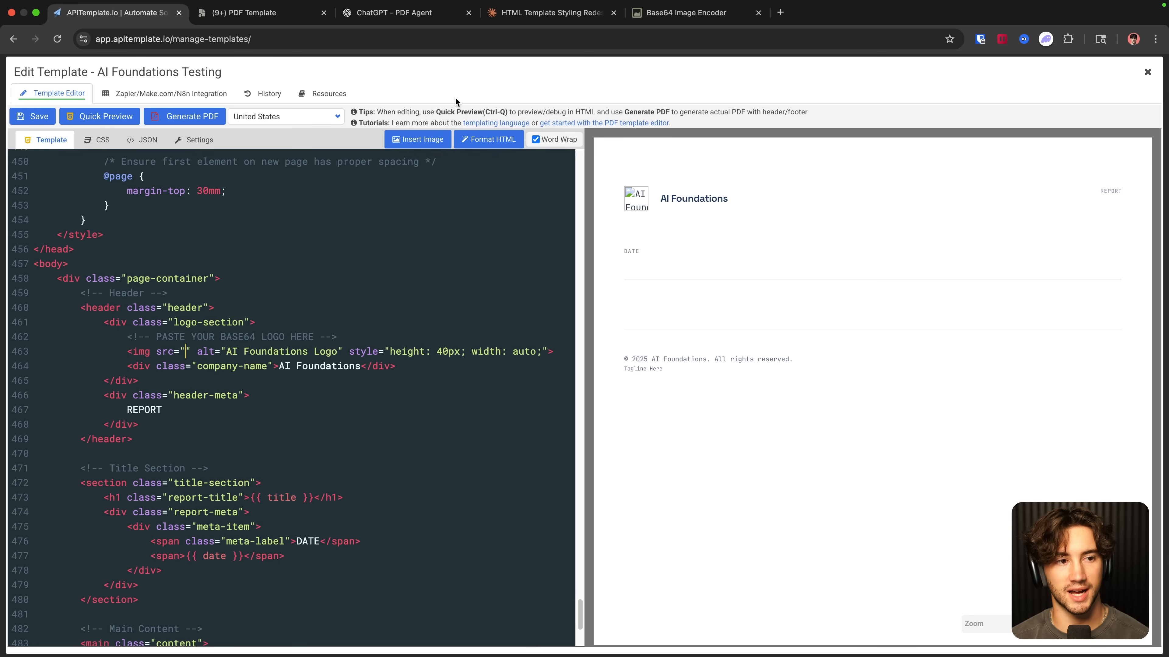
click(186, 351)
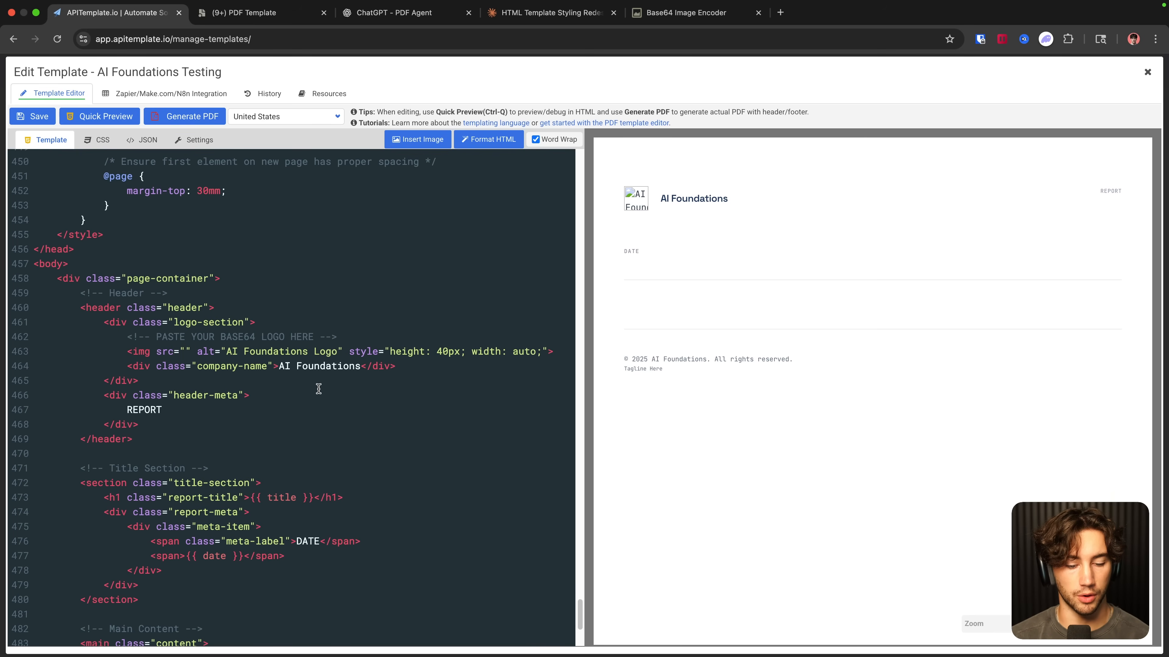
key(ctrl+v)
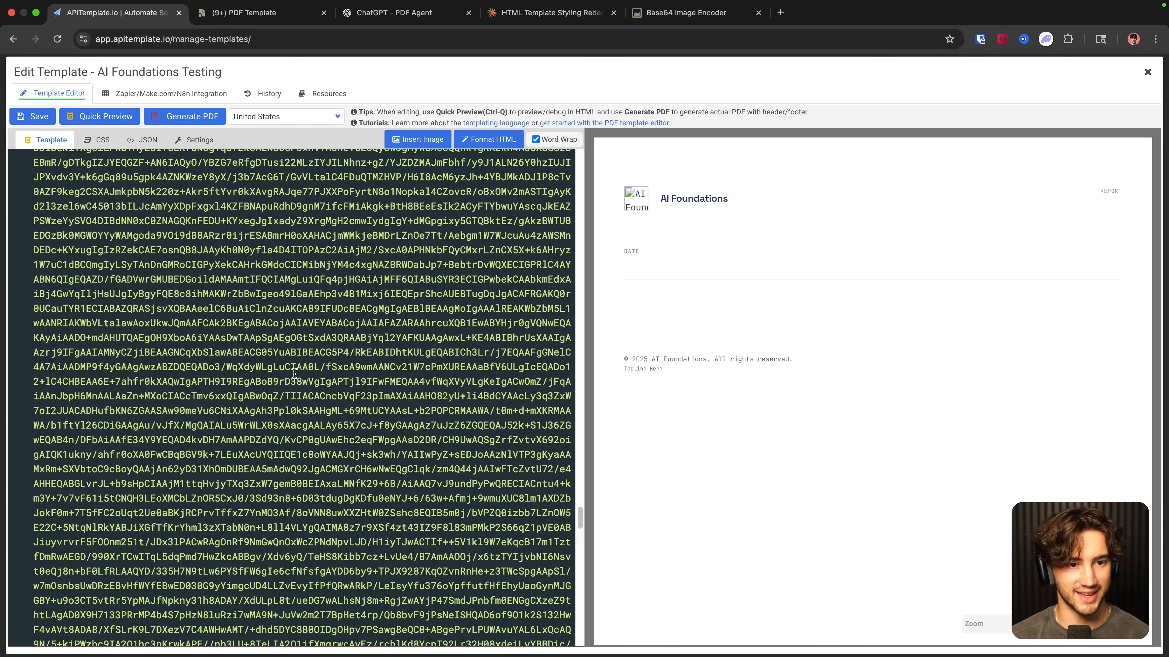
scroll(293, 370, down, 10)
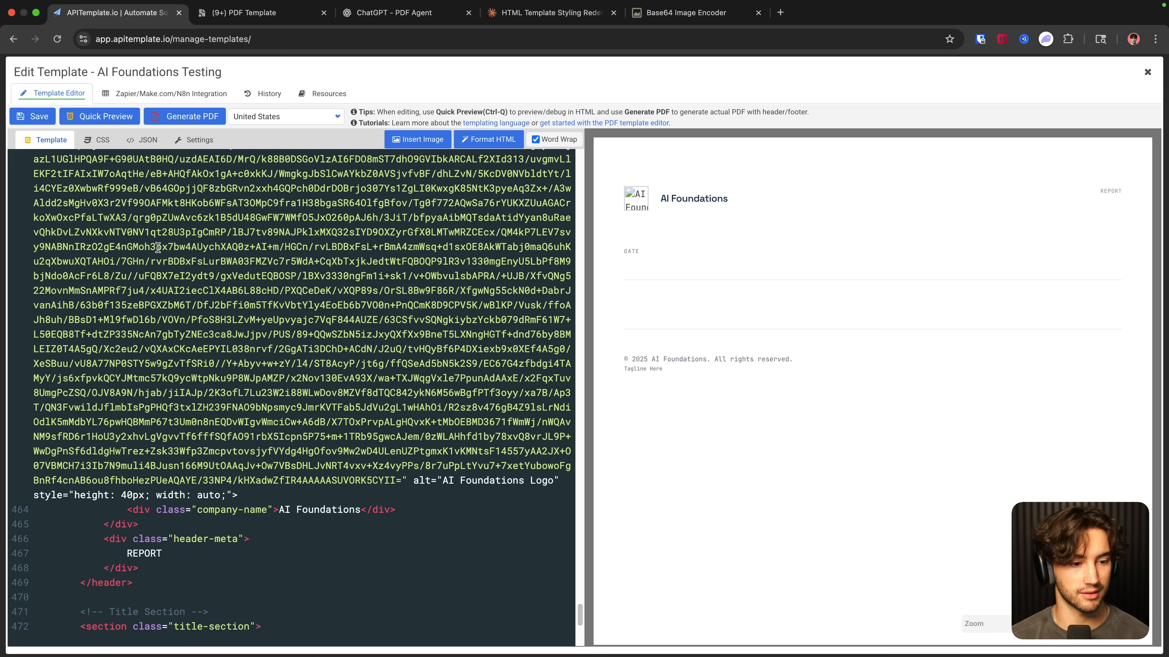
click(97, 120)
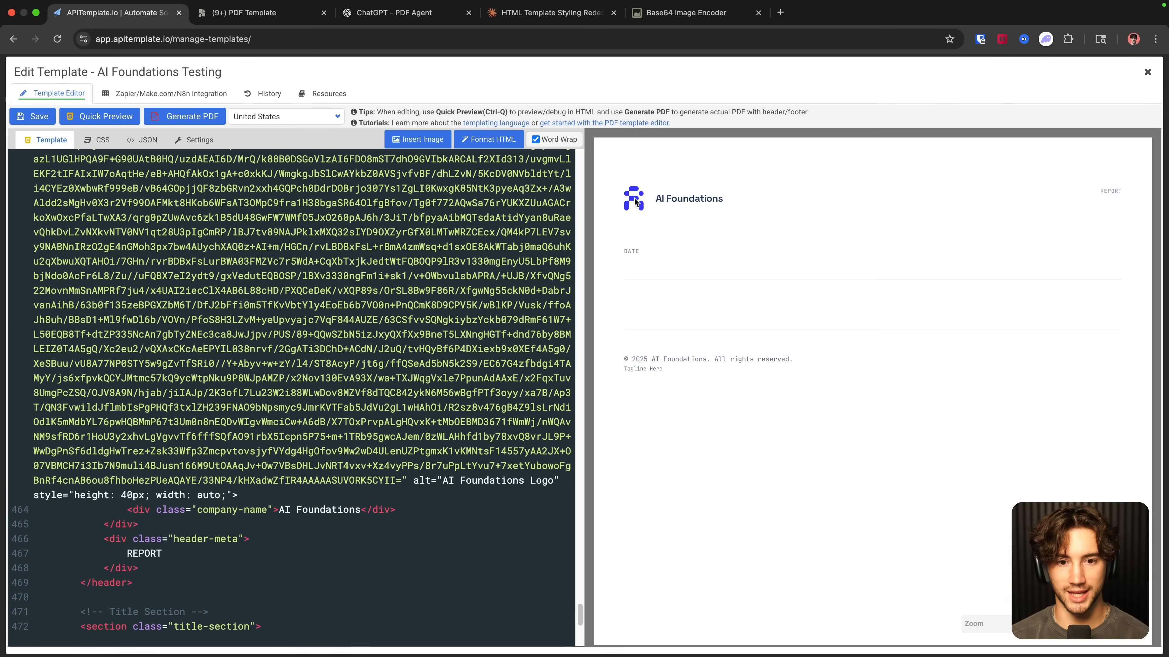
key(ctrl+s)
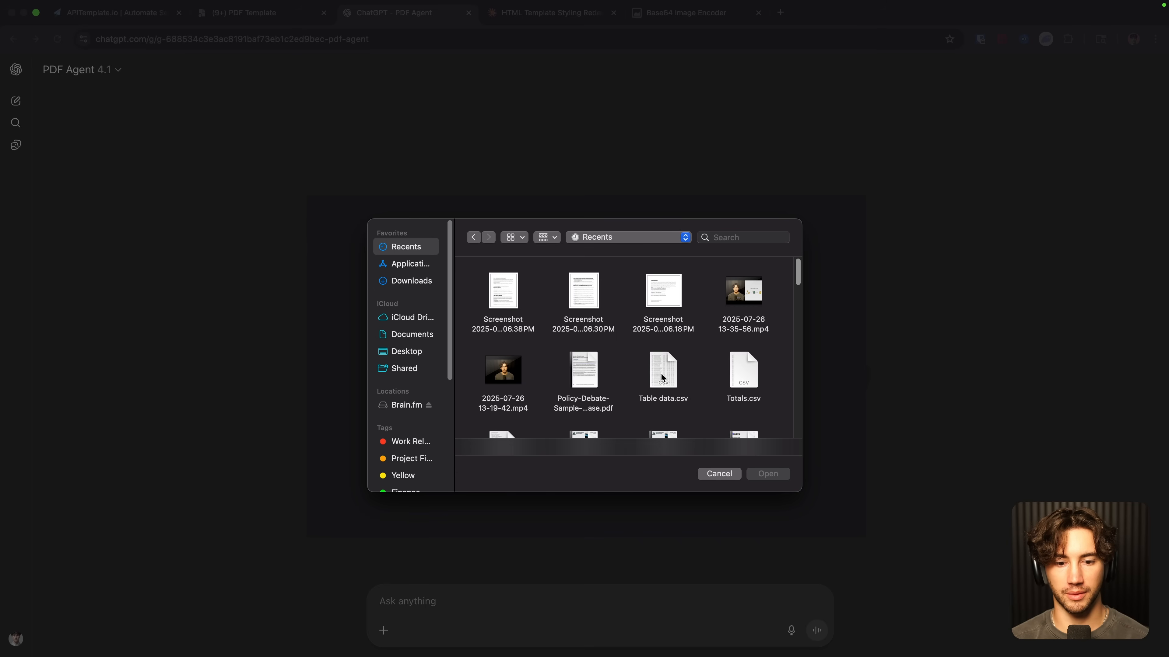
Step: Attach Table data.csv and write a prompt for a 2025 AI Foundations YouTube Channel report with key trends, important metrics and numbers to impress the company owners
click(661, 373)
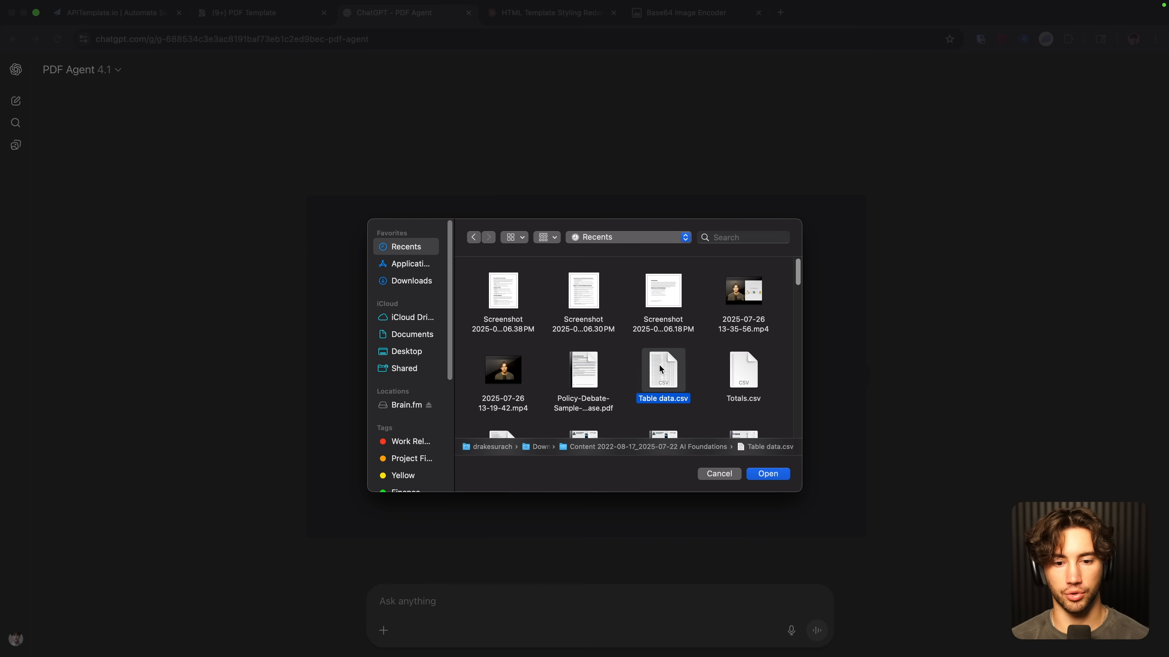
click(772, 477)
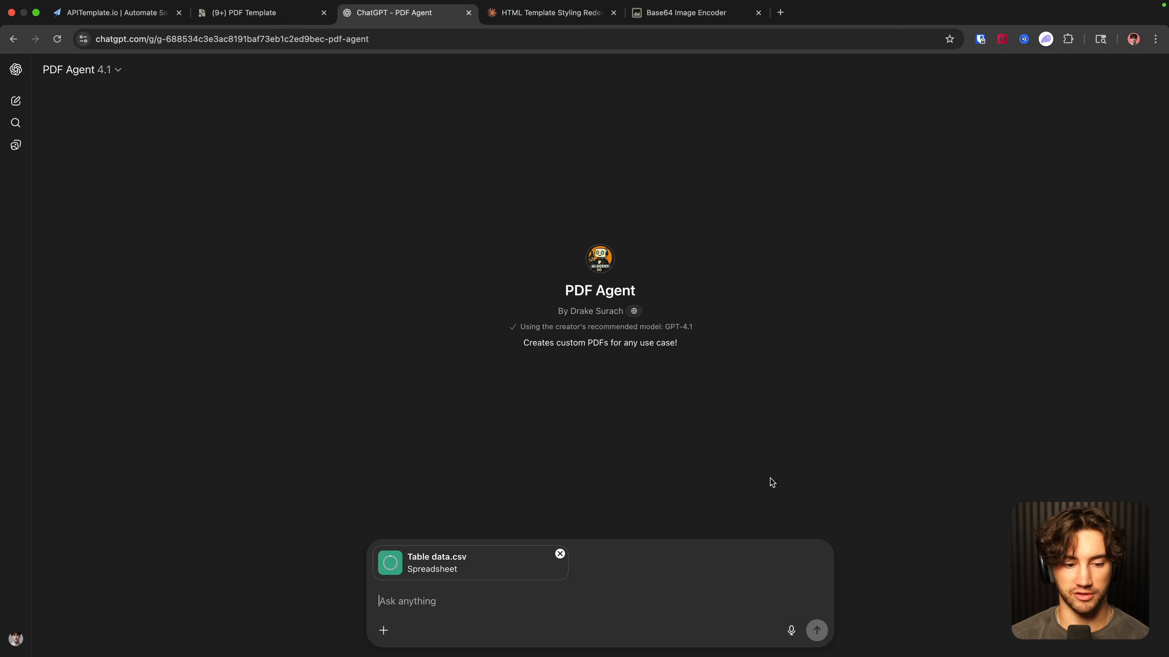
text(Let's analyze and prepare a 2025 YouTube Channel report for the AI Foundations YouTube channel, Find key trends and important metrics Drake (owner of channel) should look out. I am going to be presenting this report in an upcoming so anything you can do with these numbers to impress the company owners, please do mention and put in there.)
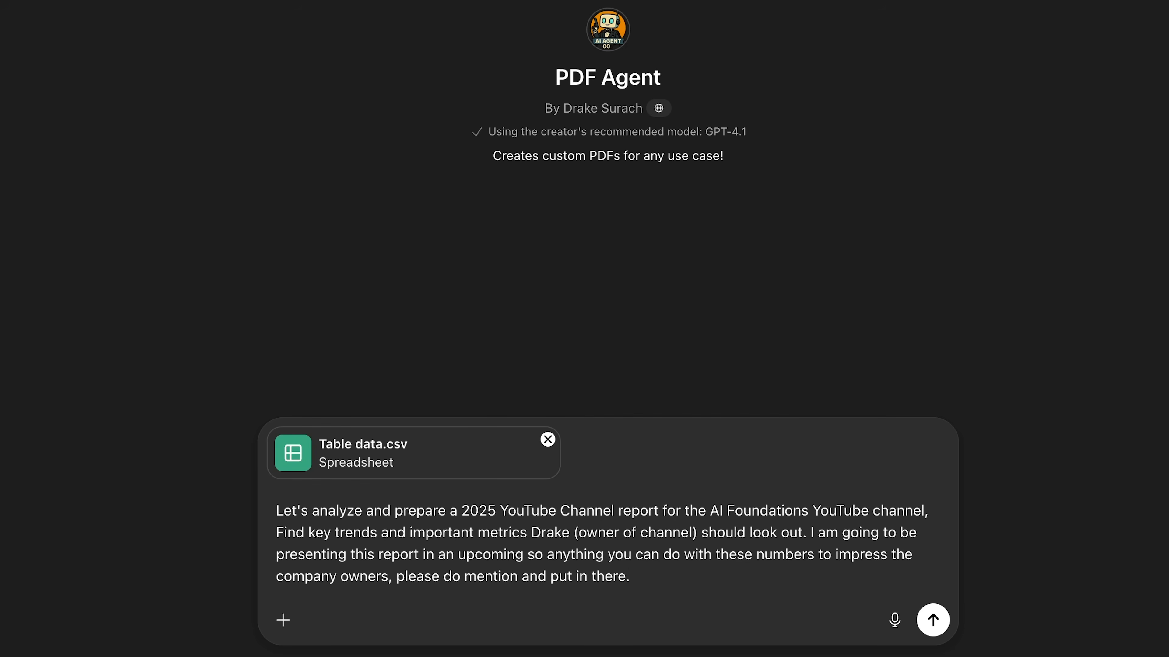
Step: Review the drafted report prompt and check that it is addressed to the PDF Agent
drag(658, 573, 245, 462)
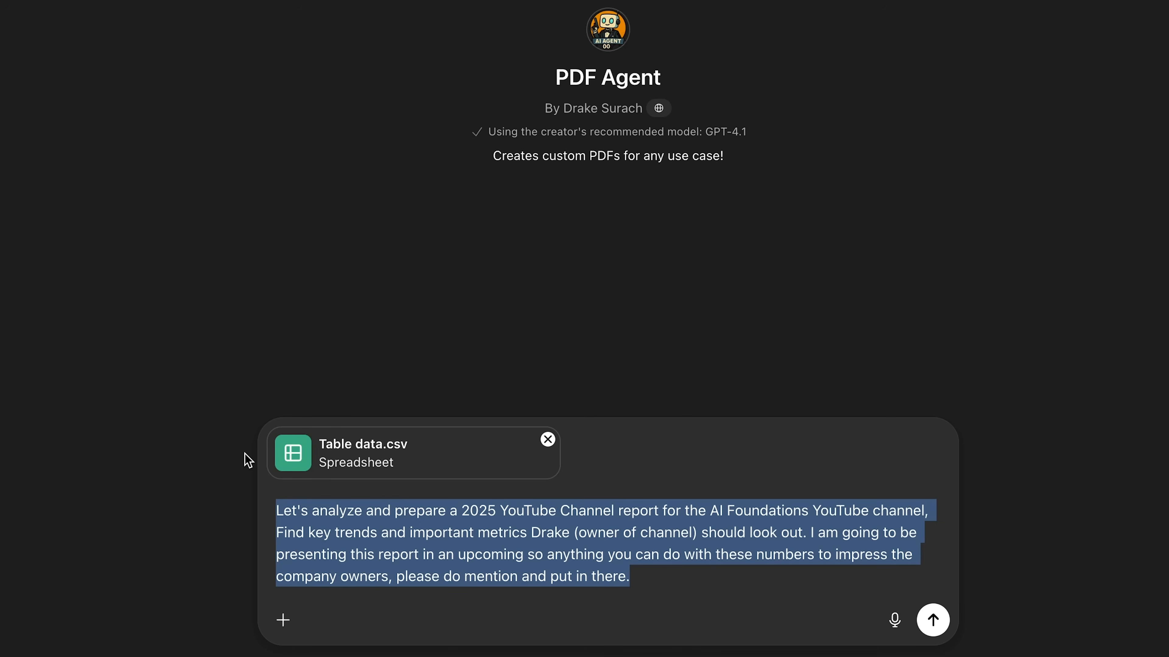
click(748, 592)
drag(554, 77, 675, 78)
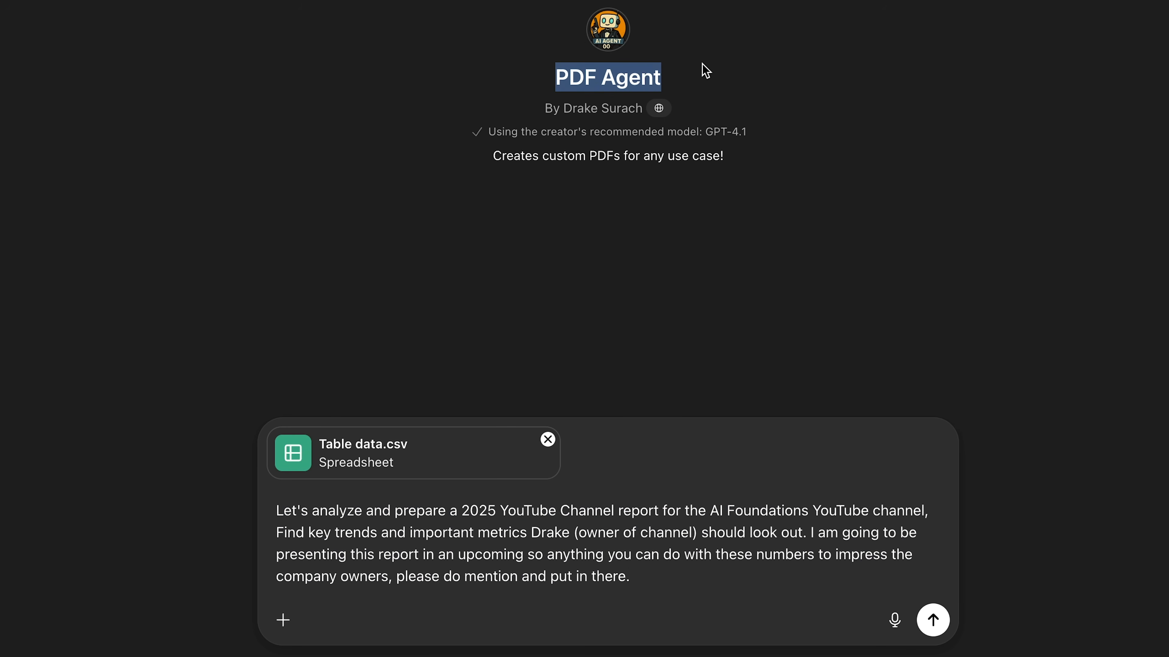
click(889, 72)
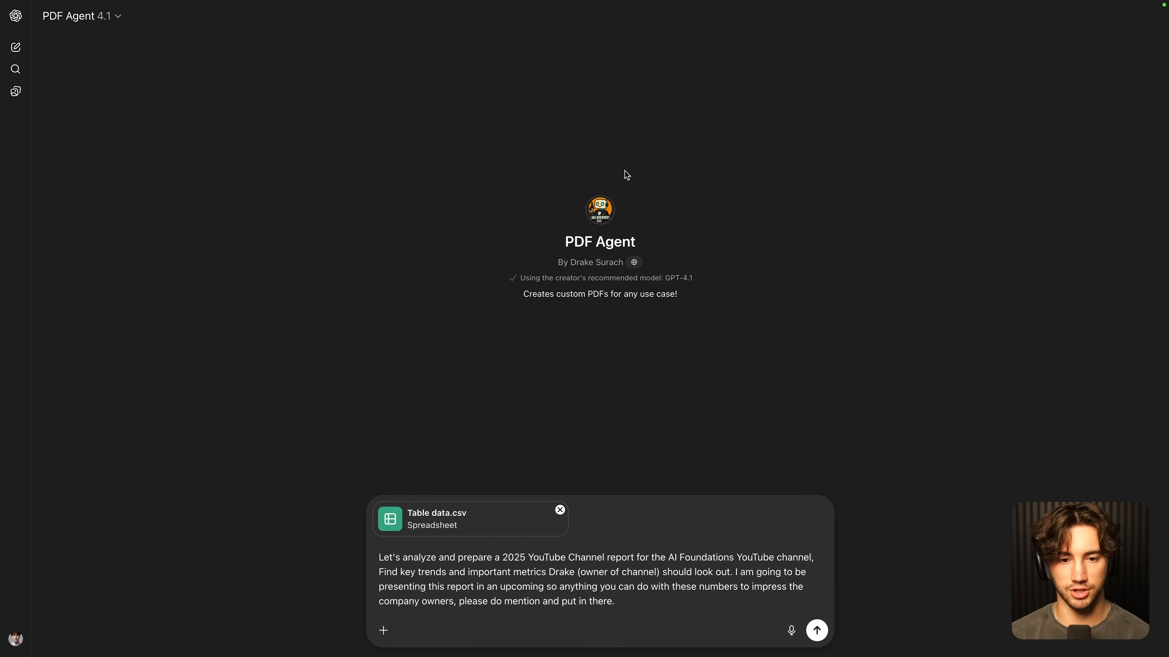
Step: Switch to APITemplate.io's template list and check the template ID of AI Foundations Testing
mouse_move(437, 2)
click(152, 34)
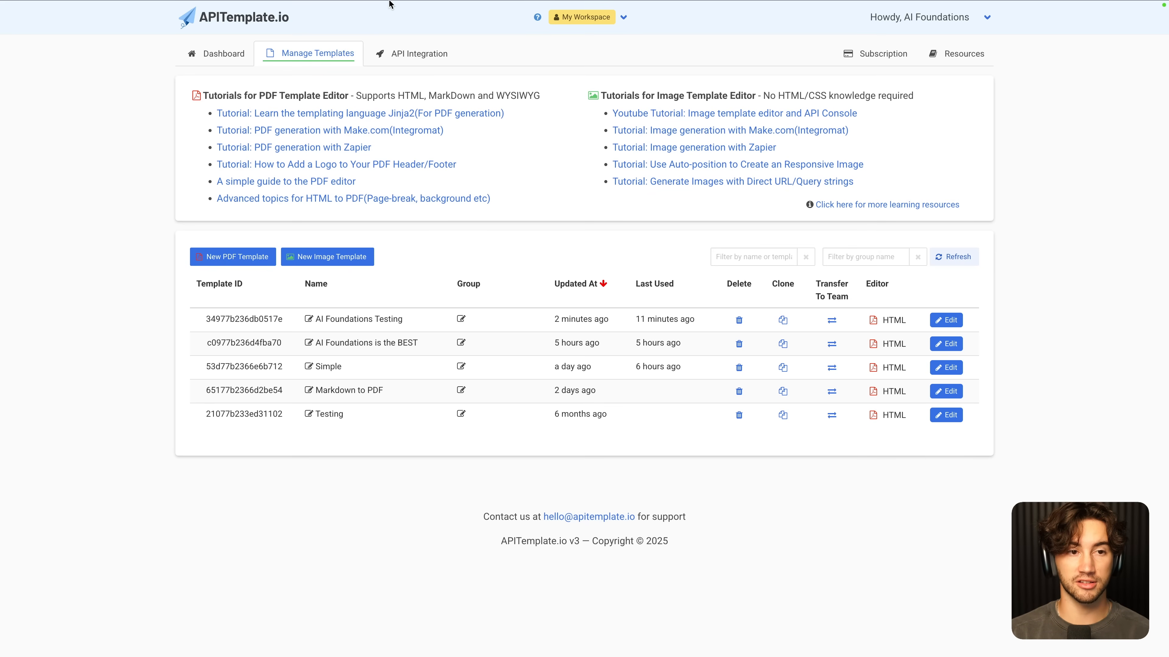
mouse_move(389, 3)
click(381, 28)
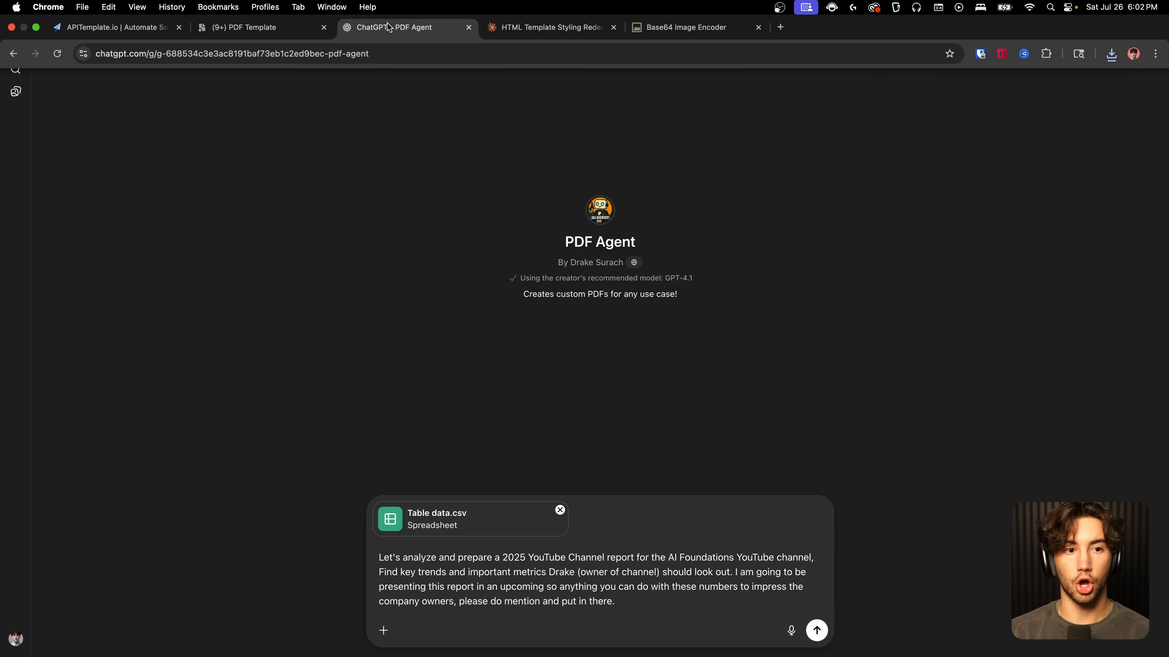
mouse_move(125, 4)
click(121, 27)
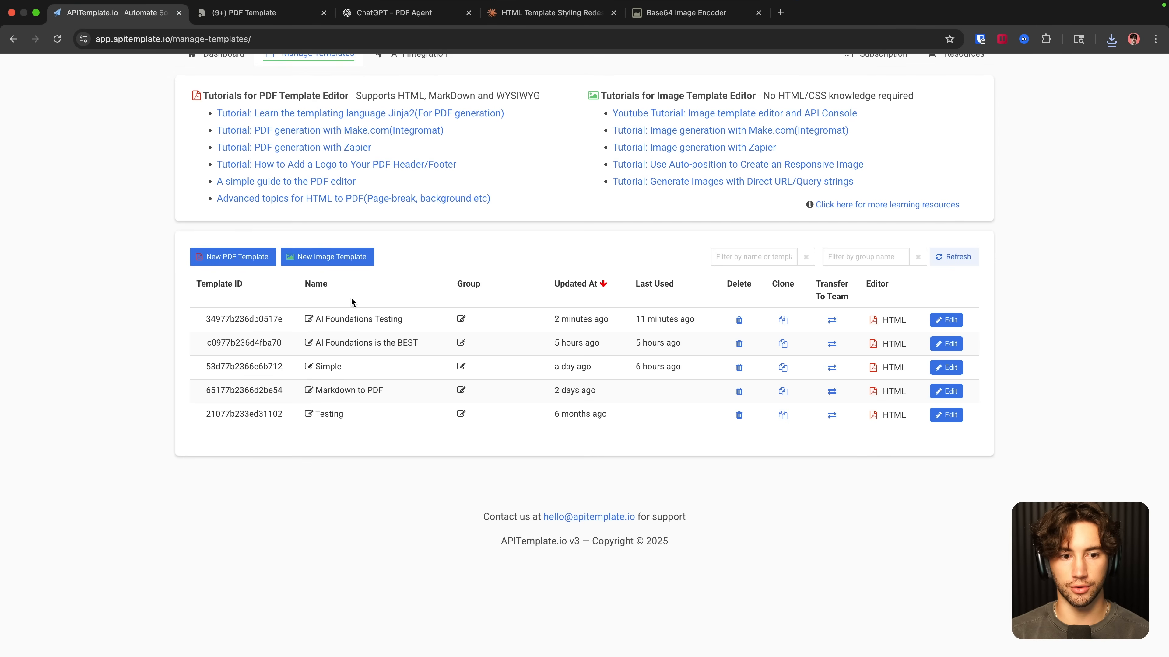
drag(193, 323, 293, 324)
click(475, 259)
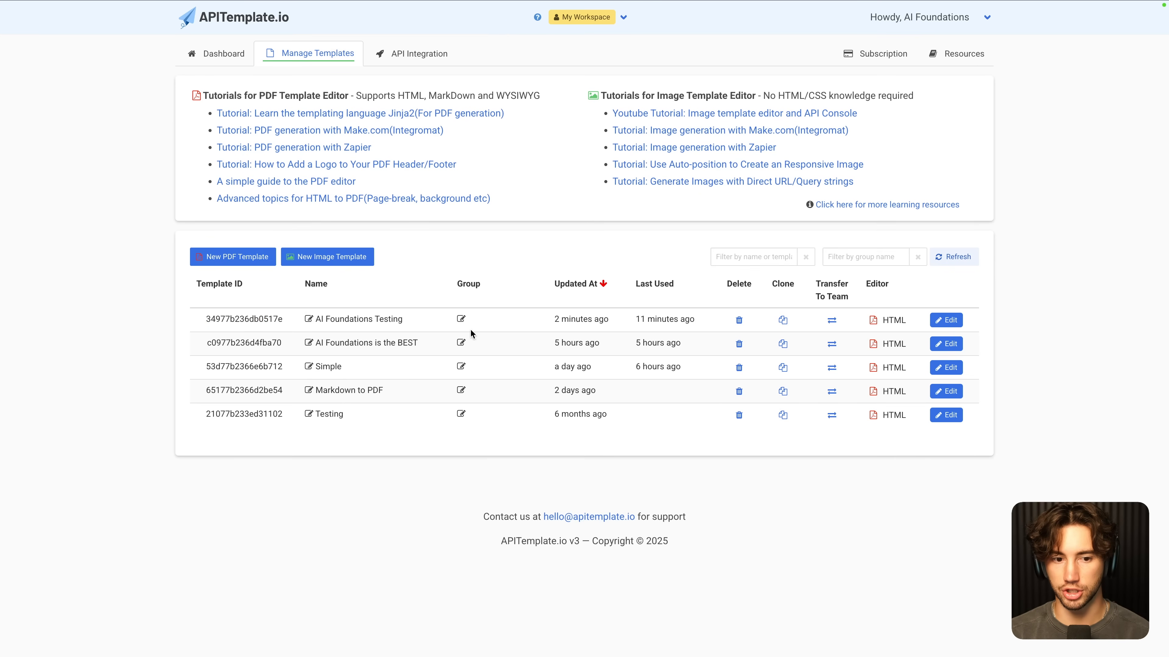
Step: Return to the PDF Agent chat in ChatGPT and submit the report prompt with the attached spreadsheet
mouse_move(387, 3)
click(397, 28)
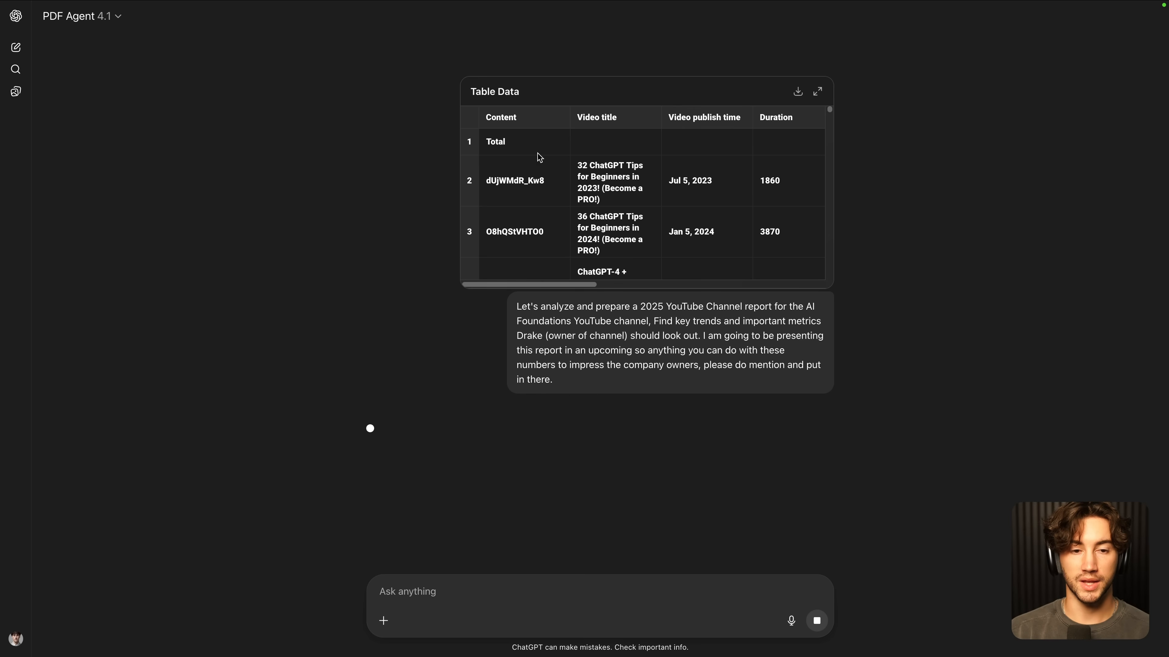
right_click(522, 284)
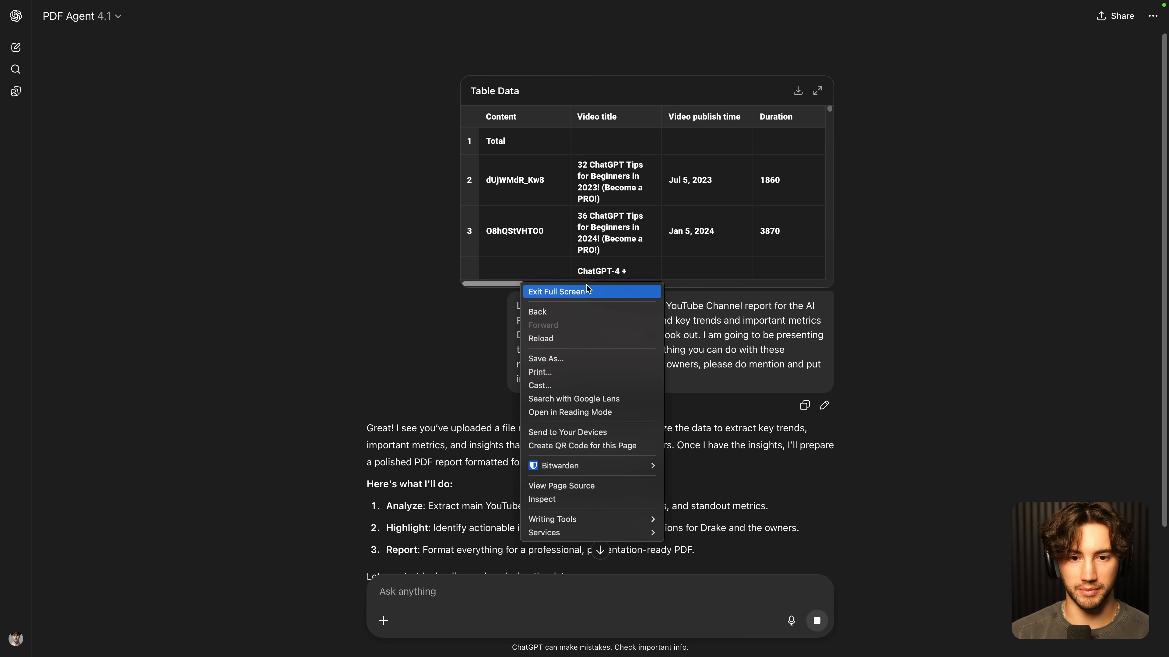
click(916, 241)
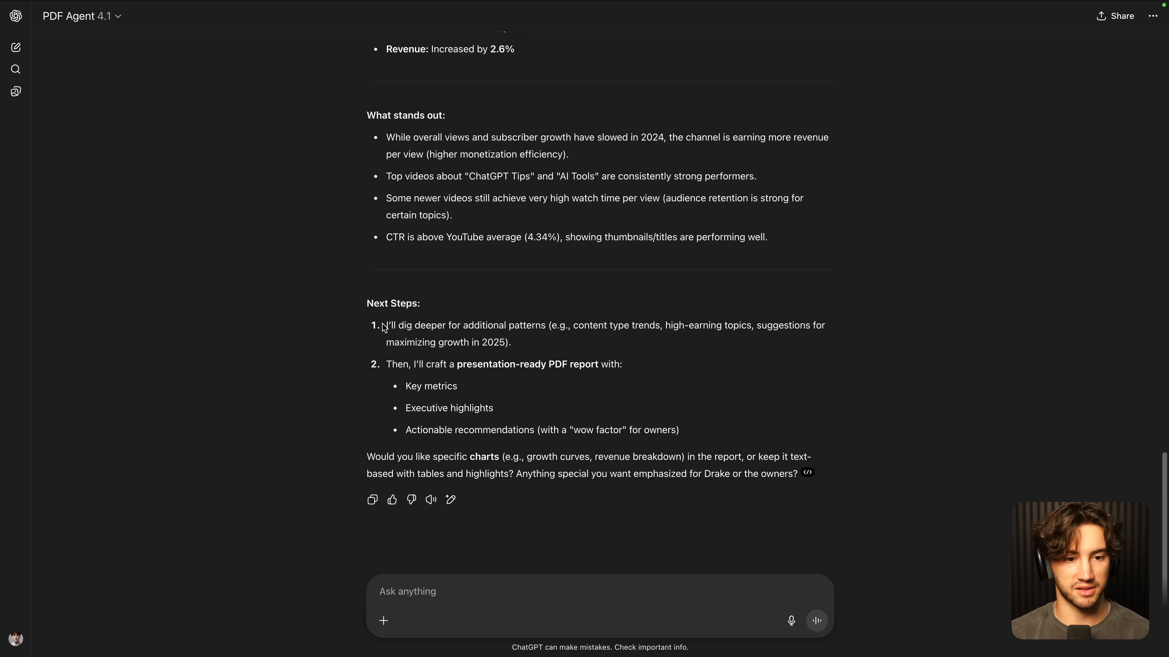
Step: Review the PDF Agent's proposed next steps and reply "Sounds good to me, thank you"
drag(385, 324, 520, 342)
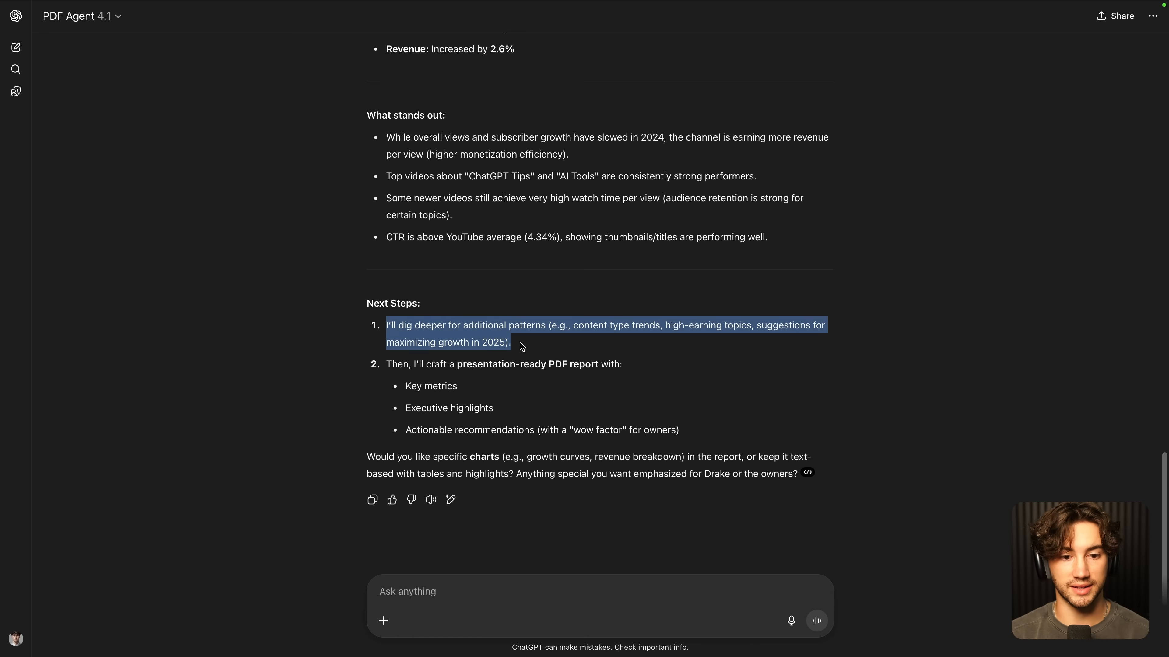
click(545, 345)
drag(387, 367, 597, 367)
click(646, 371)
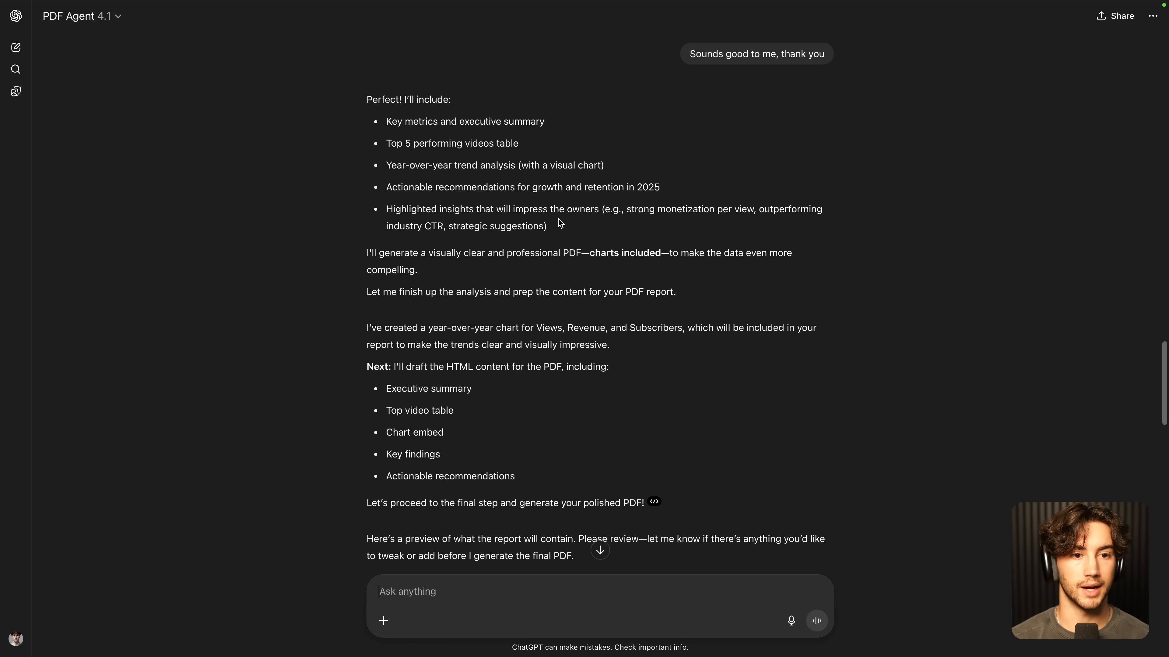
Step: Review the PDF Agent's report preview down to its closing question and reply "Yes PDF me!"
scroll(557, 220, down, 10)
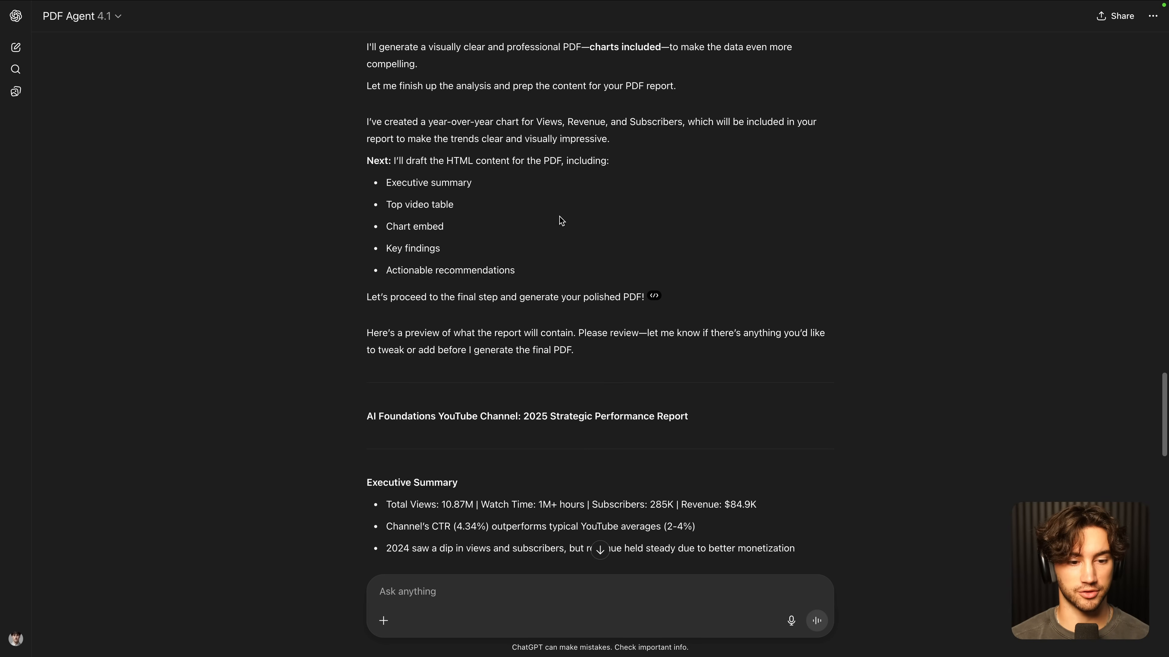
scroll(561, 221, down, 15)
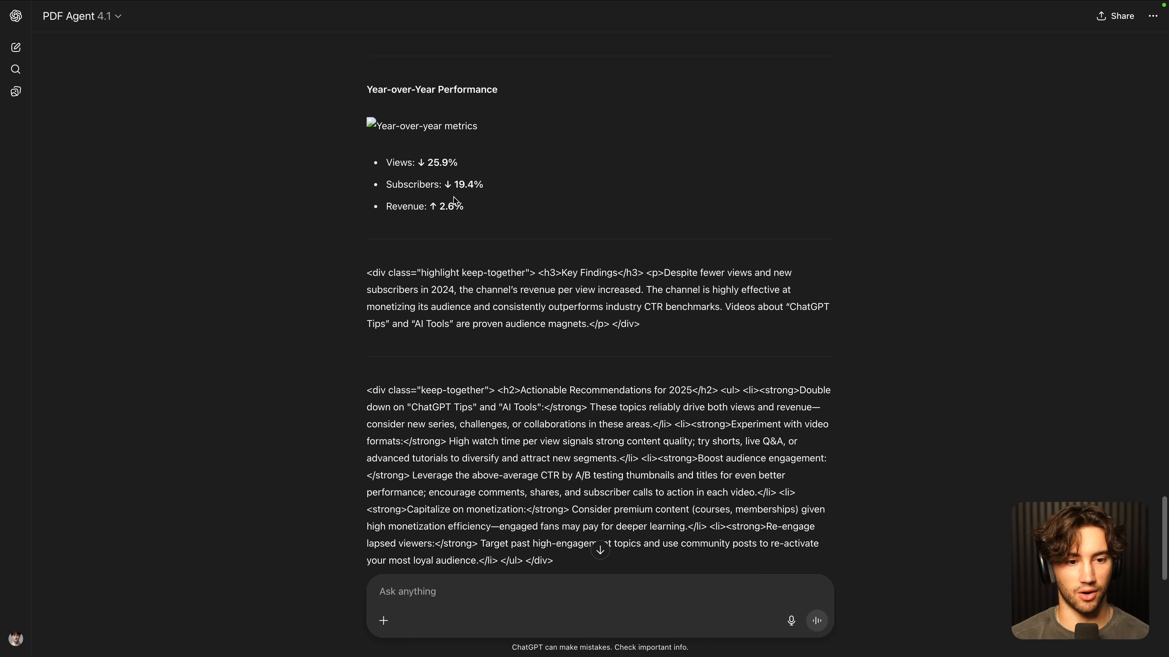
scroll(481, 222, down, 2)
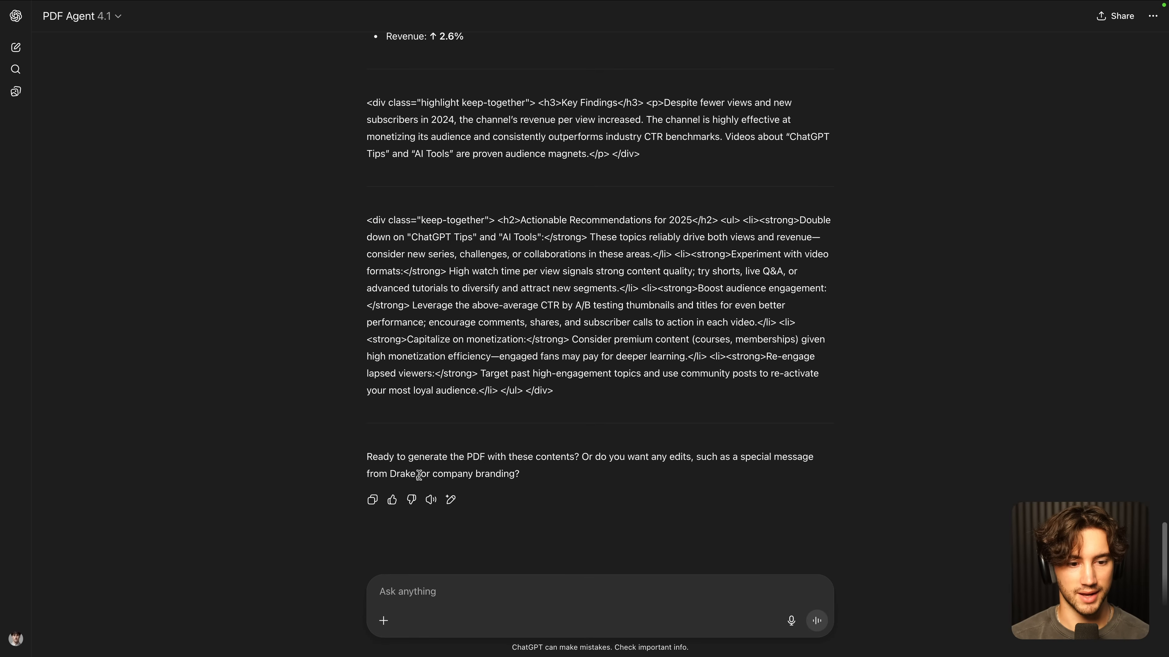
drag(367, 457, 488, 458)
click(449, 585)
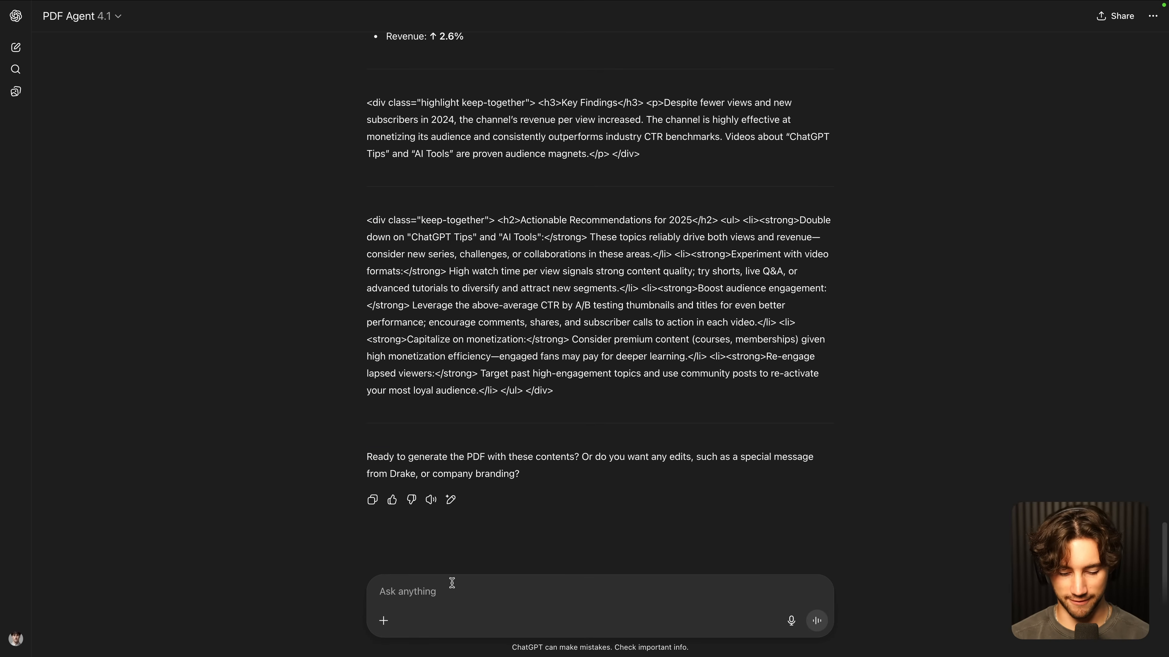
text(Yes P)
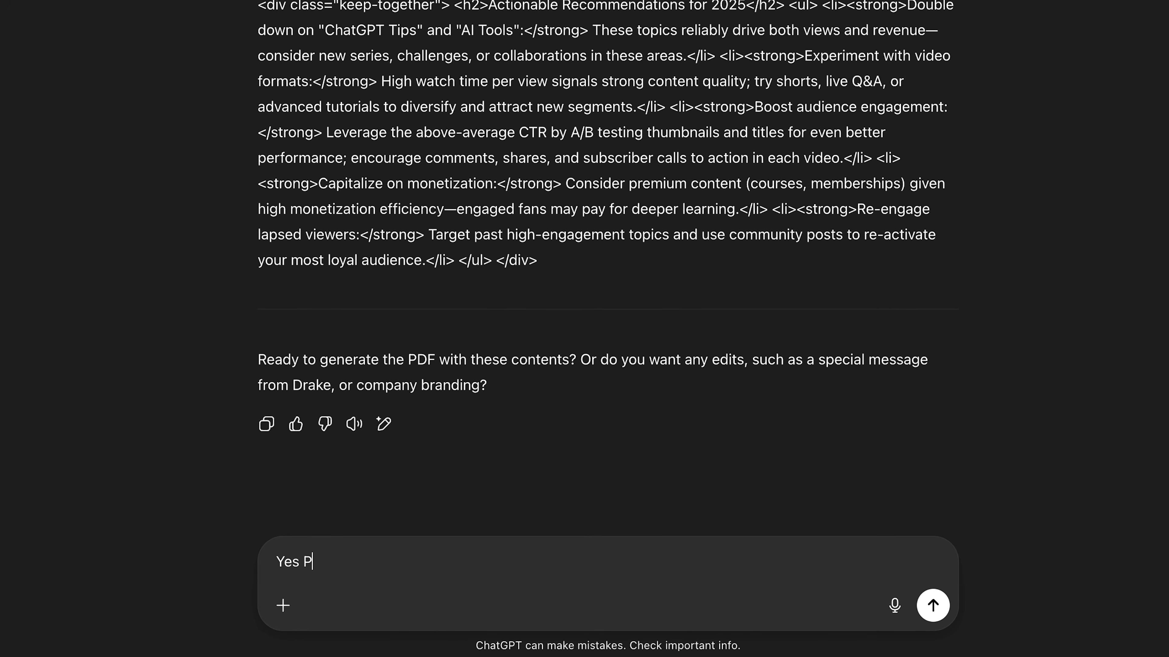
text(DF)
key(Return)
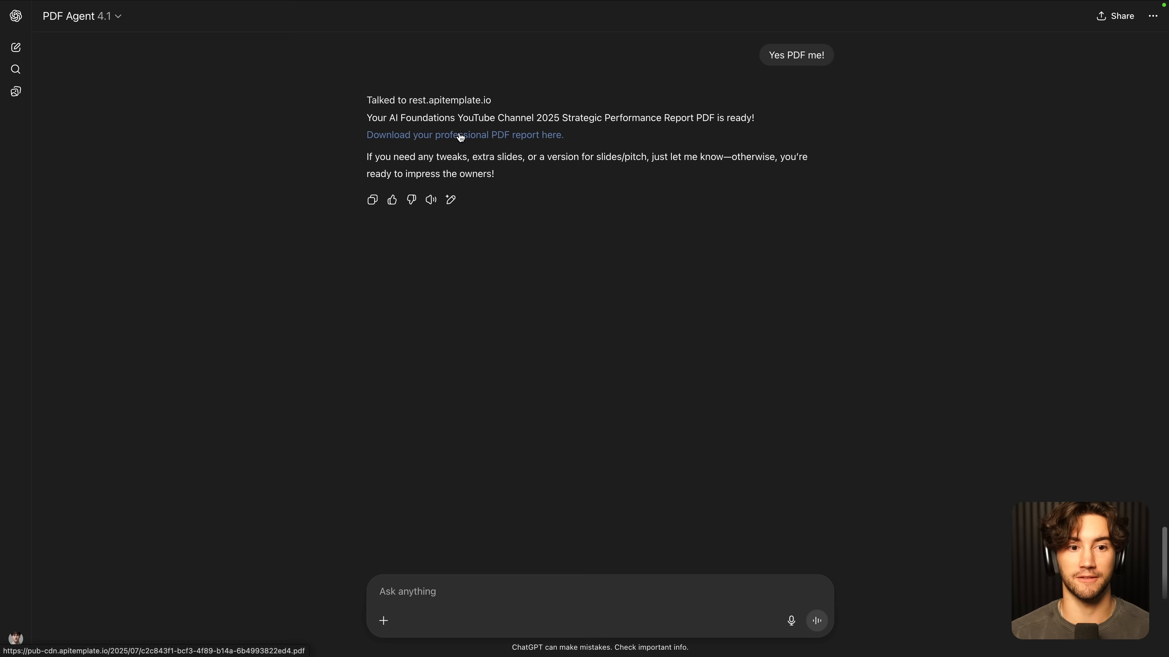
Step: Open the generated PDF report from the chat's download link and examine the title, date and executive summary on page 1
click(461, 135)
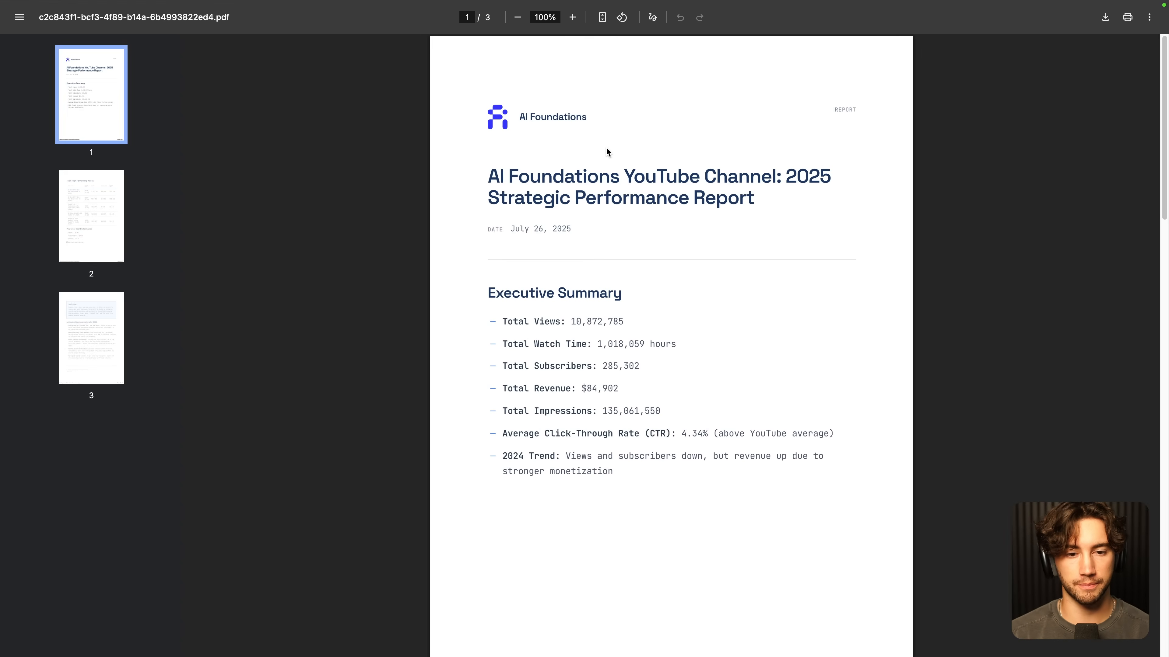
drag(488, 177, 848, 205)
click(693, 178)
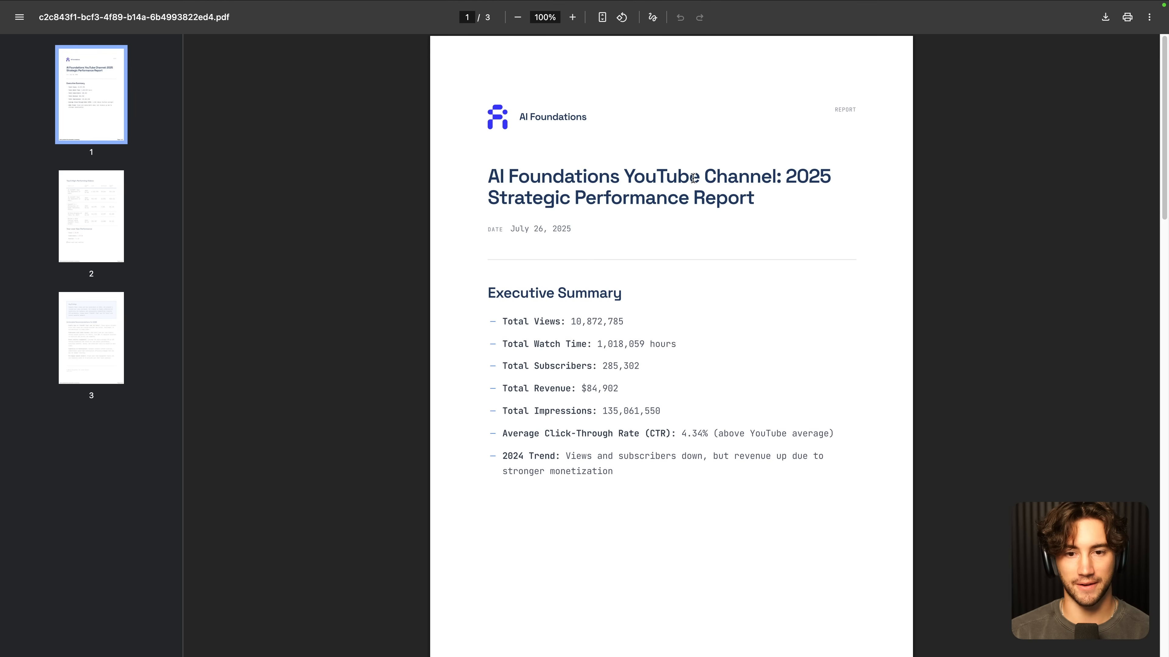
double_click(798, 180)
drag(486, 205, 785, 193)
click(790, 196)
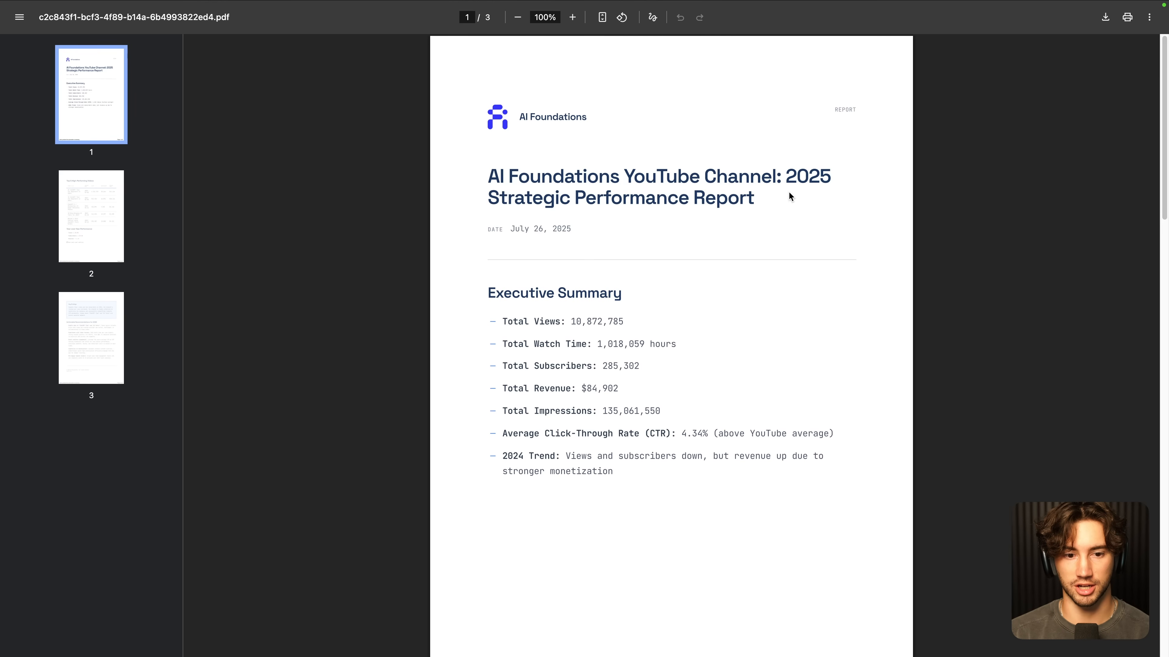
scroll(773, 210, down, 1)
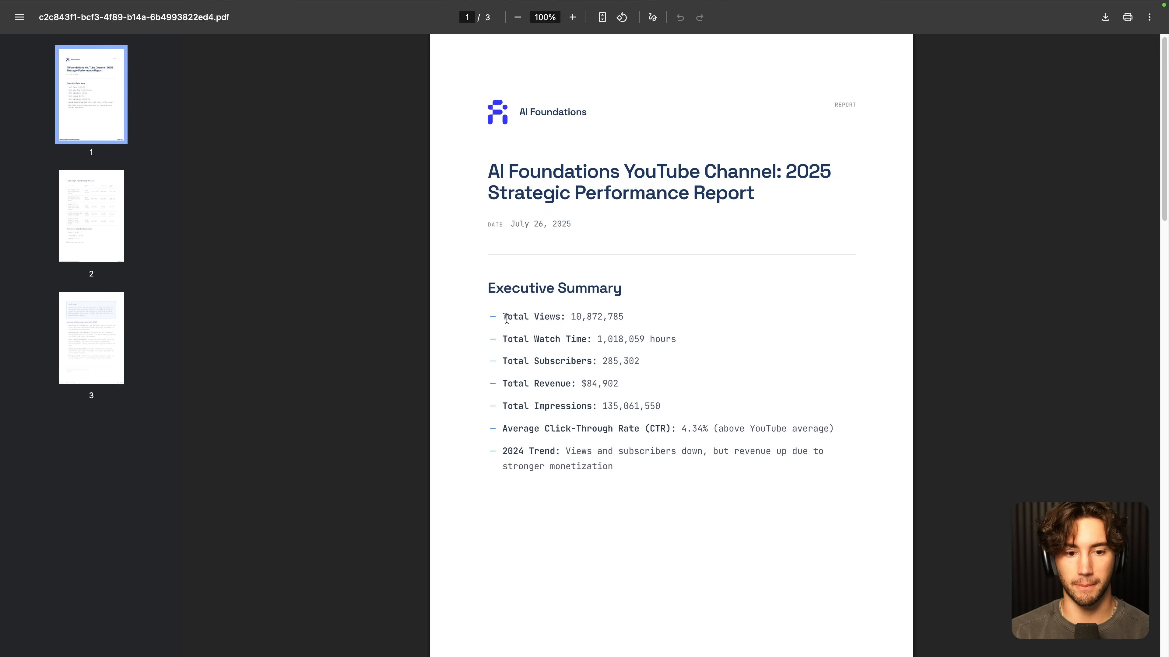
drag(488, 172, 730, 192)
click(729, 191)
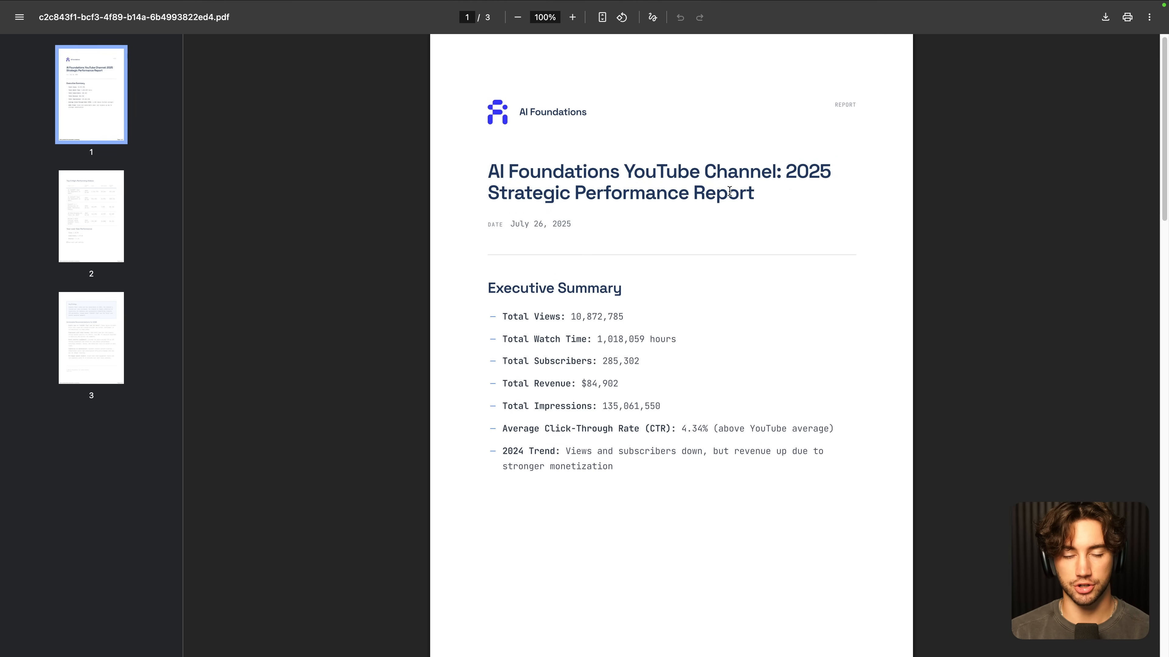
drag(510, 226, 585, 232)
click(588, 231)
scroll(594, 229, down, 2)
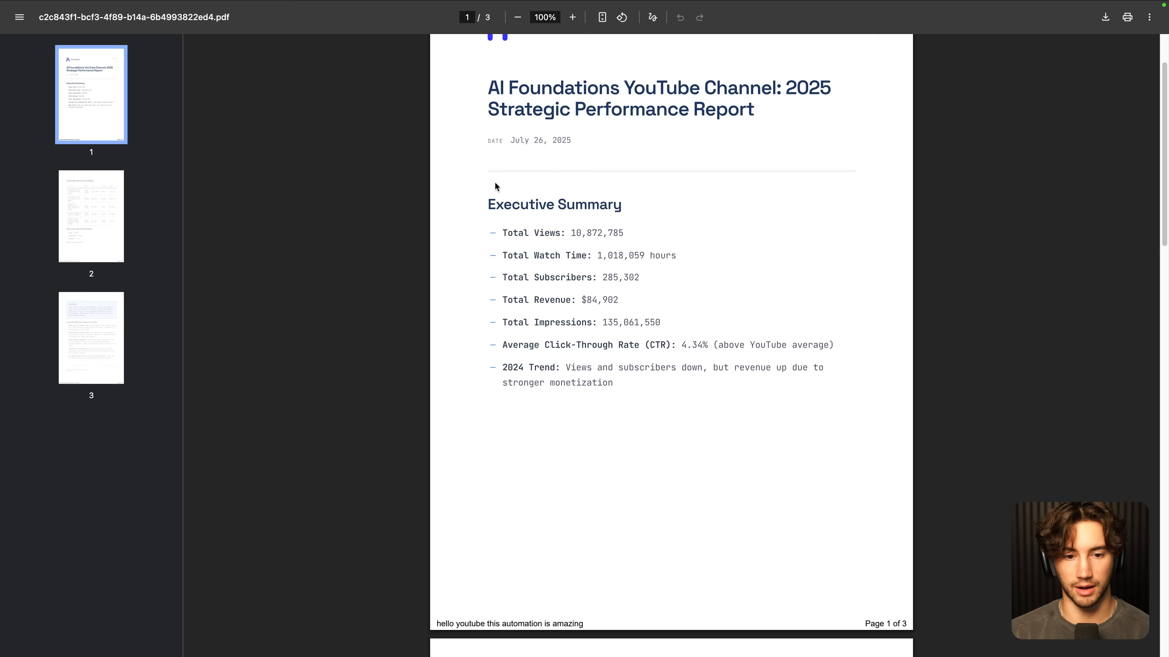
Step: Examine the top videos table and the Year-over-Year Performance section on page 2 of the report
scroll(632, 207, down, 13)
drag(489, 165, 610, 166)
click(777, 182)
scroll(777, 182, down, 6)
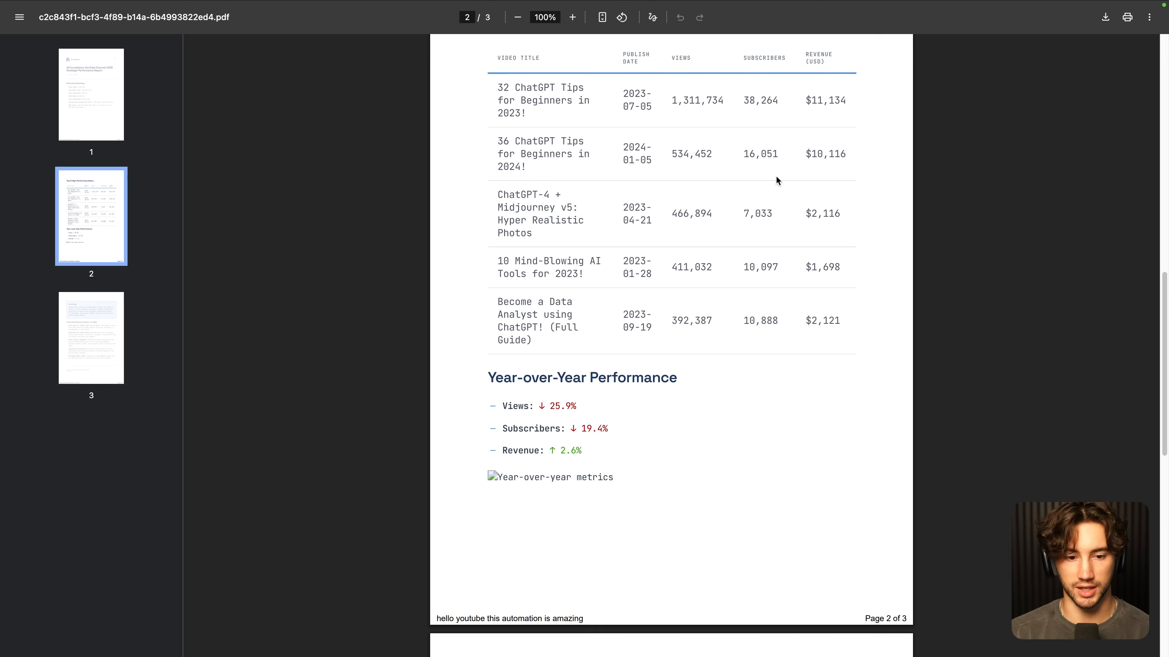
drag(488, 251, 677, 253)
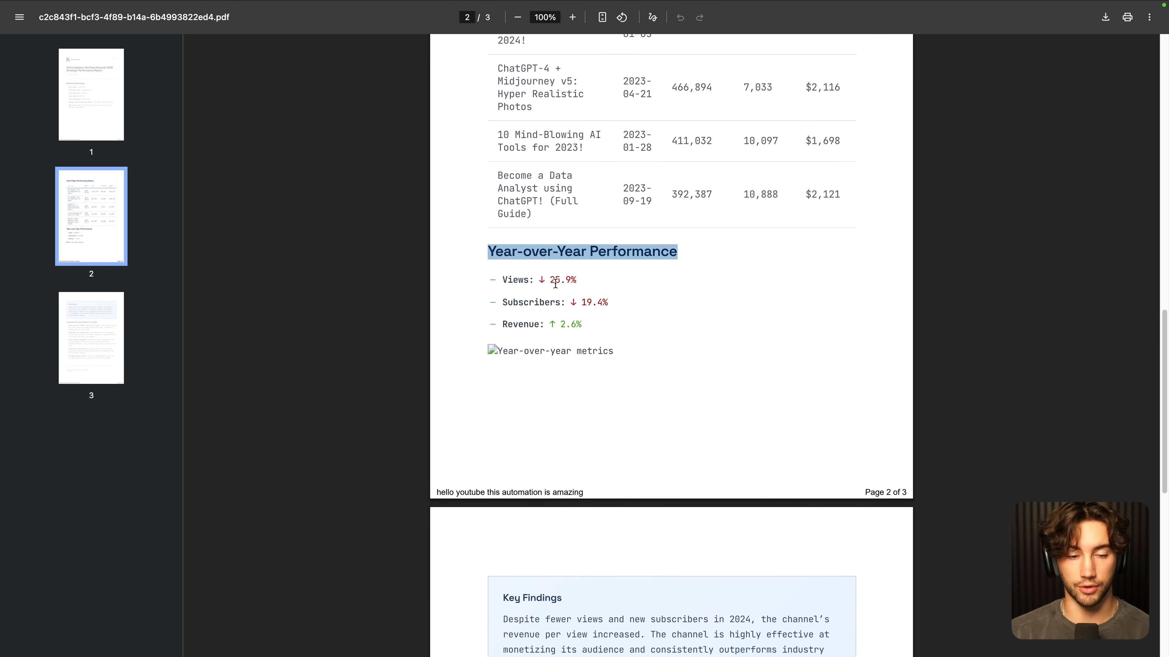
drag(538, 280, 626, 301)
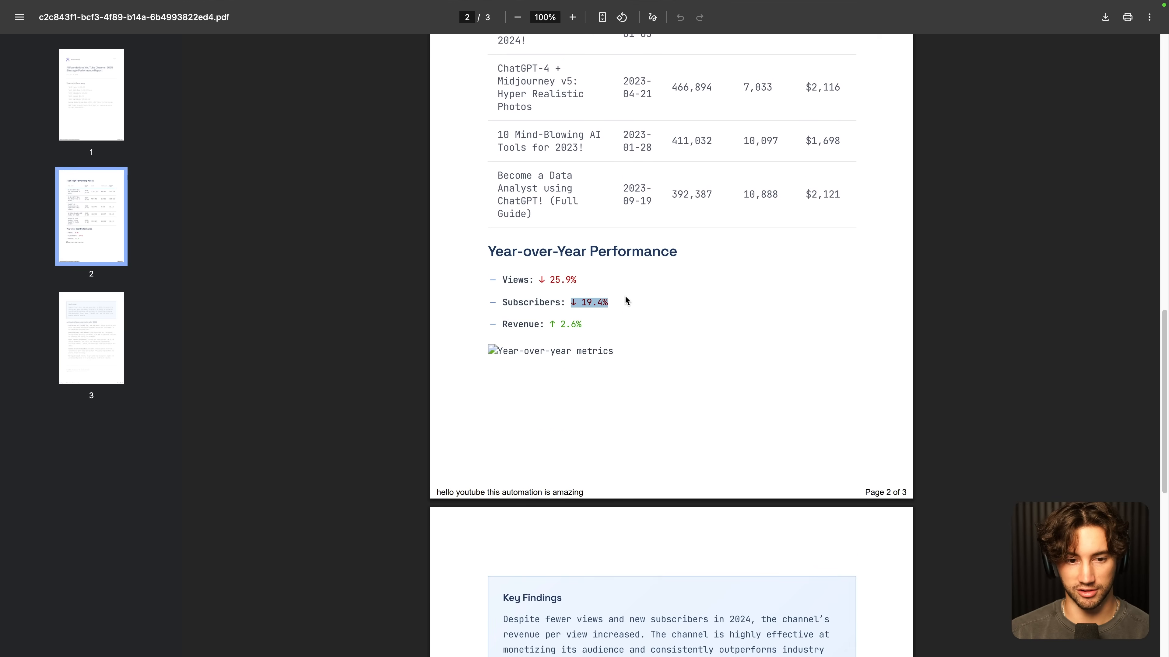
click(639, 297)
Step: Examine the Key Findings box and the Actionable Recommendations for 2025 on page 3 of the report
scroll(648, 296, down, 8)
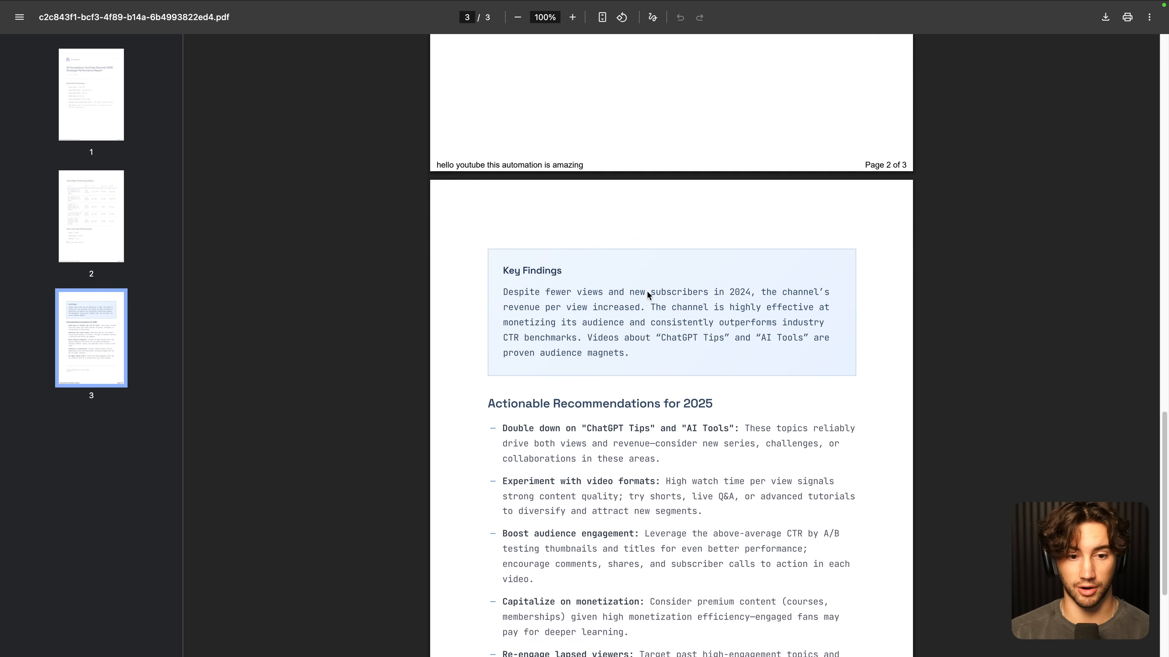
drag(507, 236, 663, 284)
scroll(532, 218, down, 4)
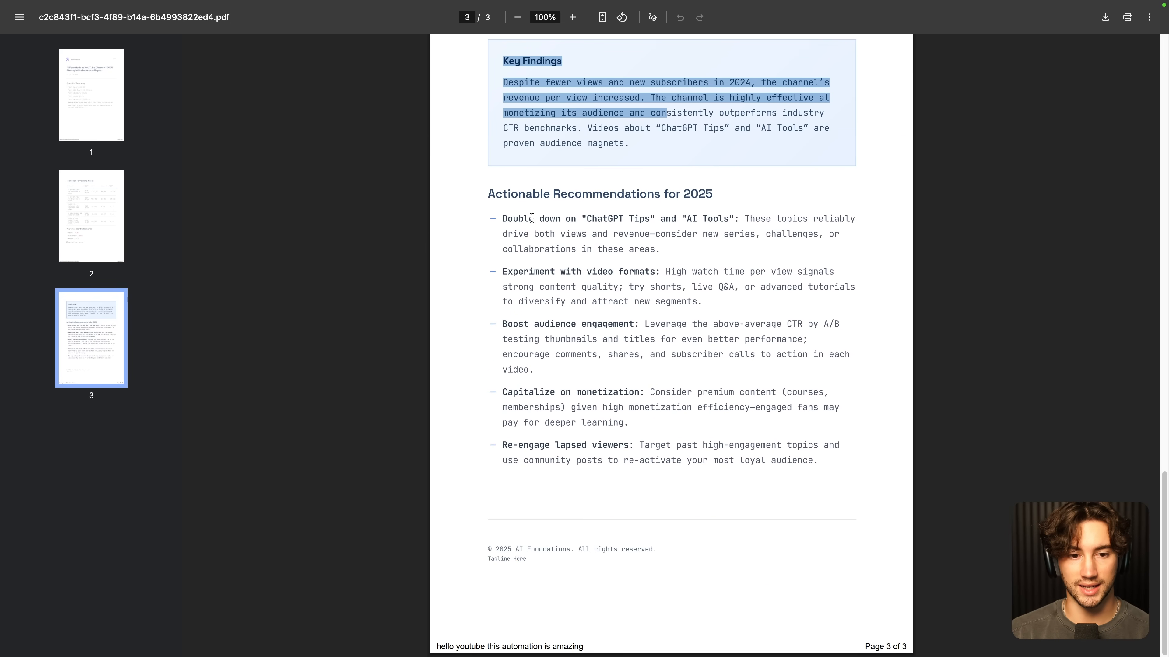
drag(487, 193, 772, 209)
click(771, 212)
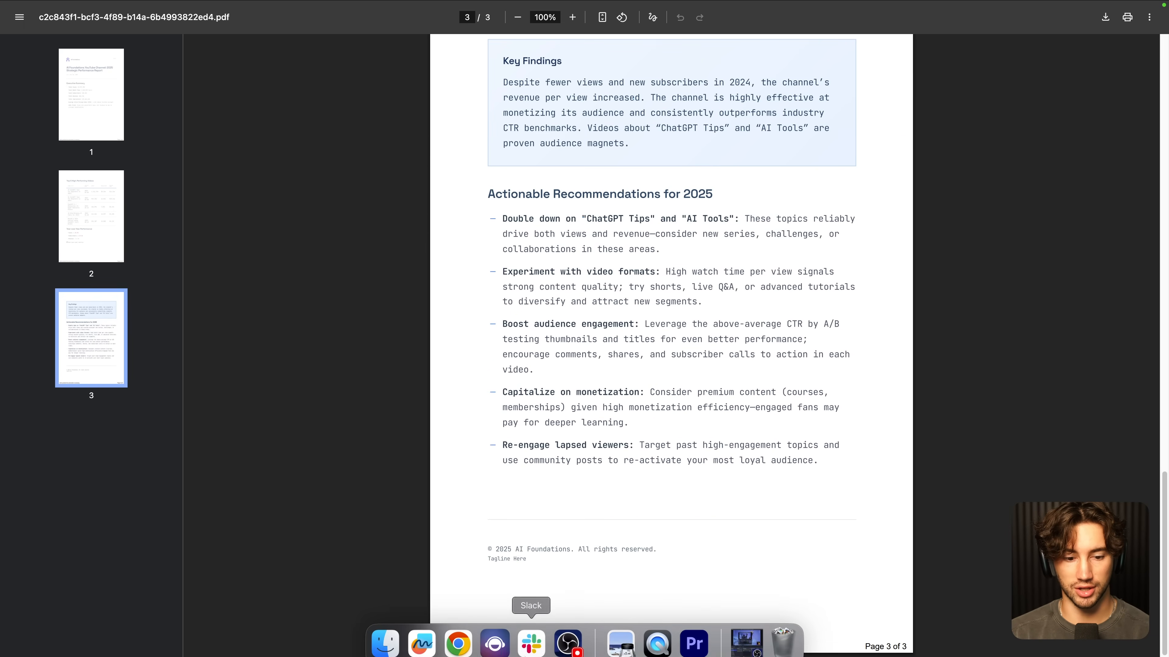